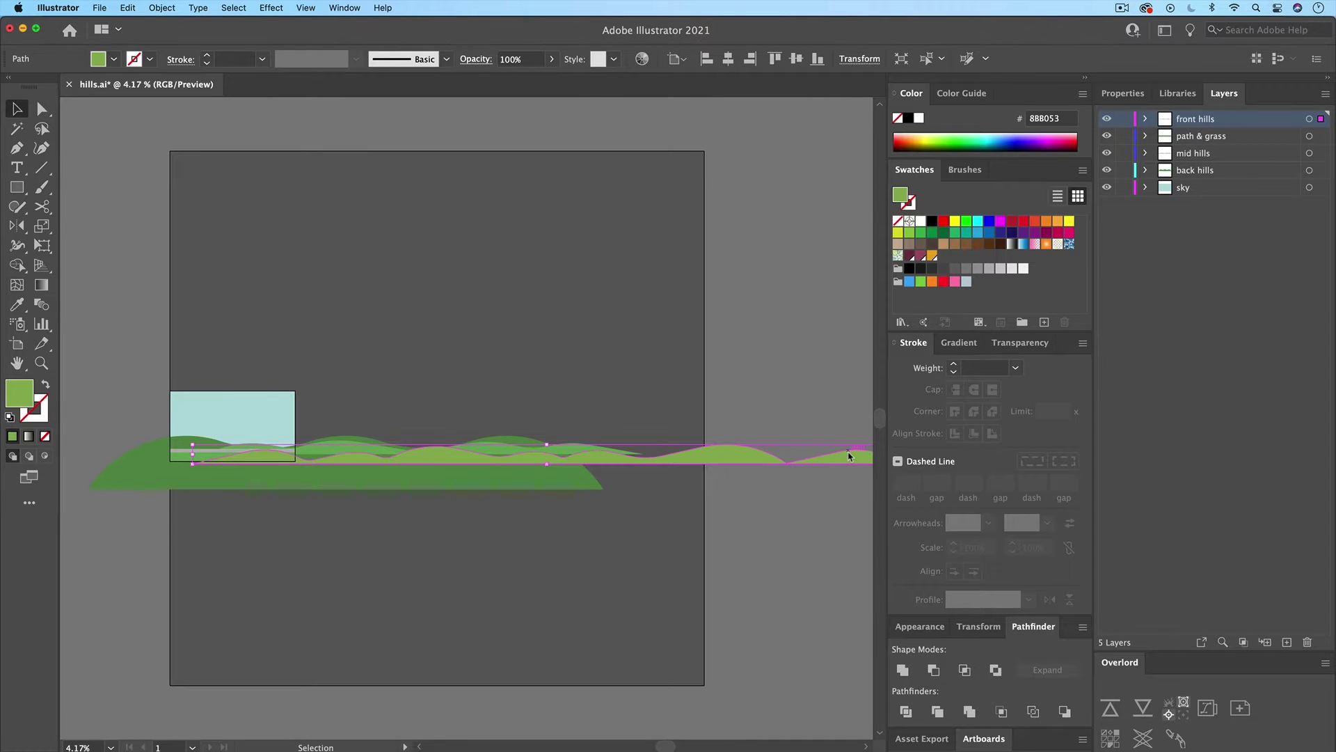
- Inspect the path & grass artwork and the full extent of the mid hills shape relative to the artboard
{"action": "left_click", "coordinate": [1310, 136]}
{"action": "key", "text": "super+0"}
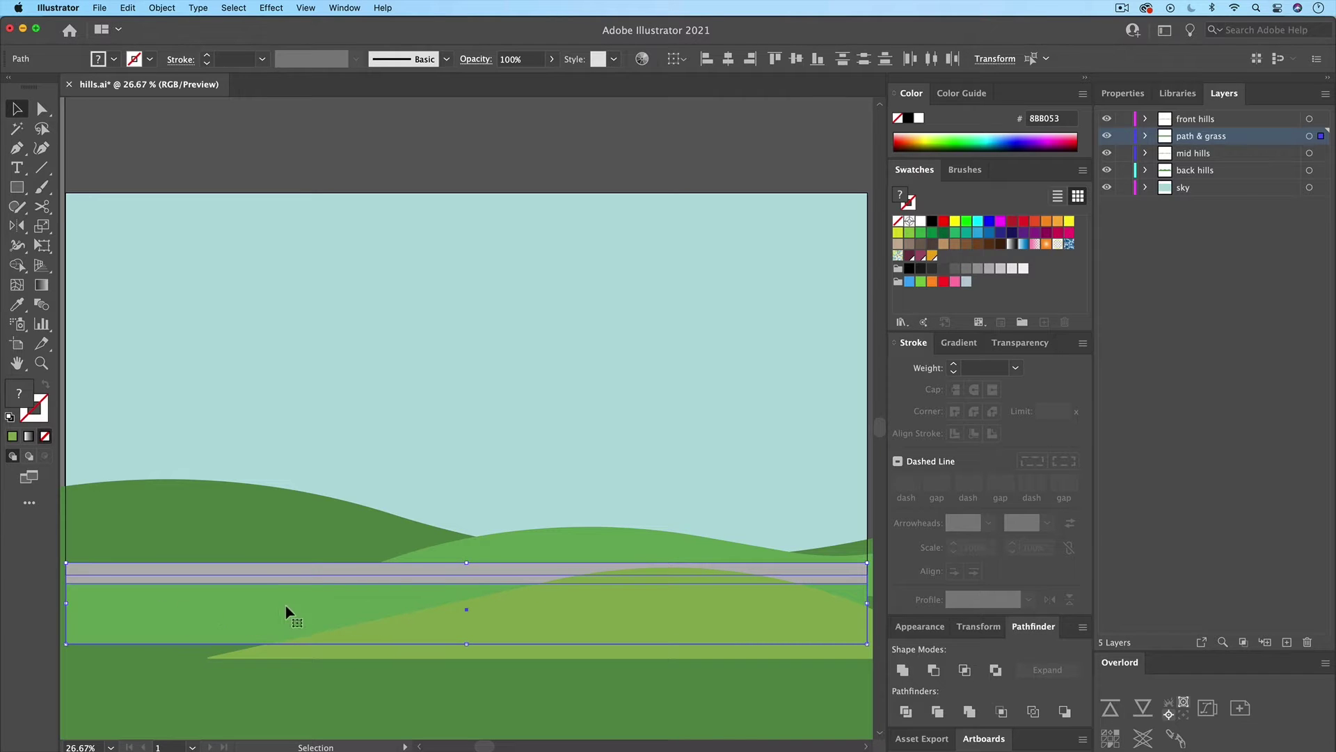
{"action": "left_click", "coordinate": [533, 547]}
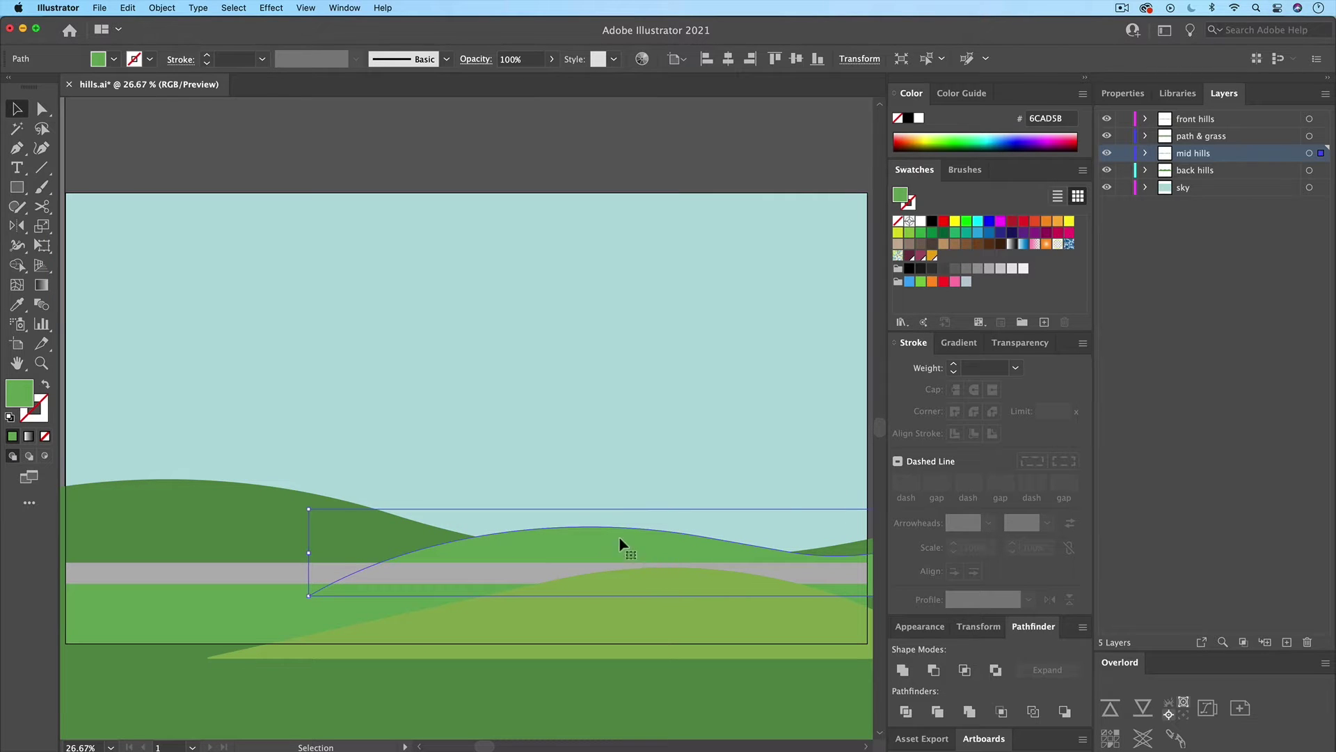
{"action": "key", "text": "super+minus"}
{"action": "key", "text": "super+minus"}
{"action": "key", "text": "super+minus"}
{"action": "key", "text": "super+minus"}
{"action": "key", "text": "super+minus"}
{"action": "key", "text": "super+minus"}
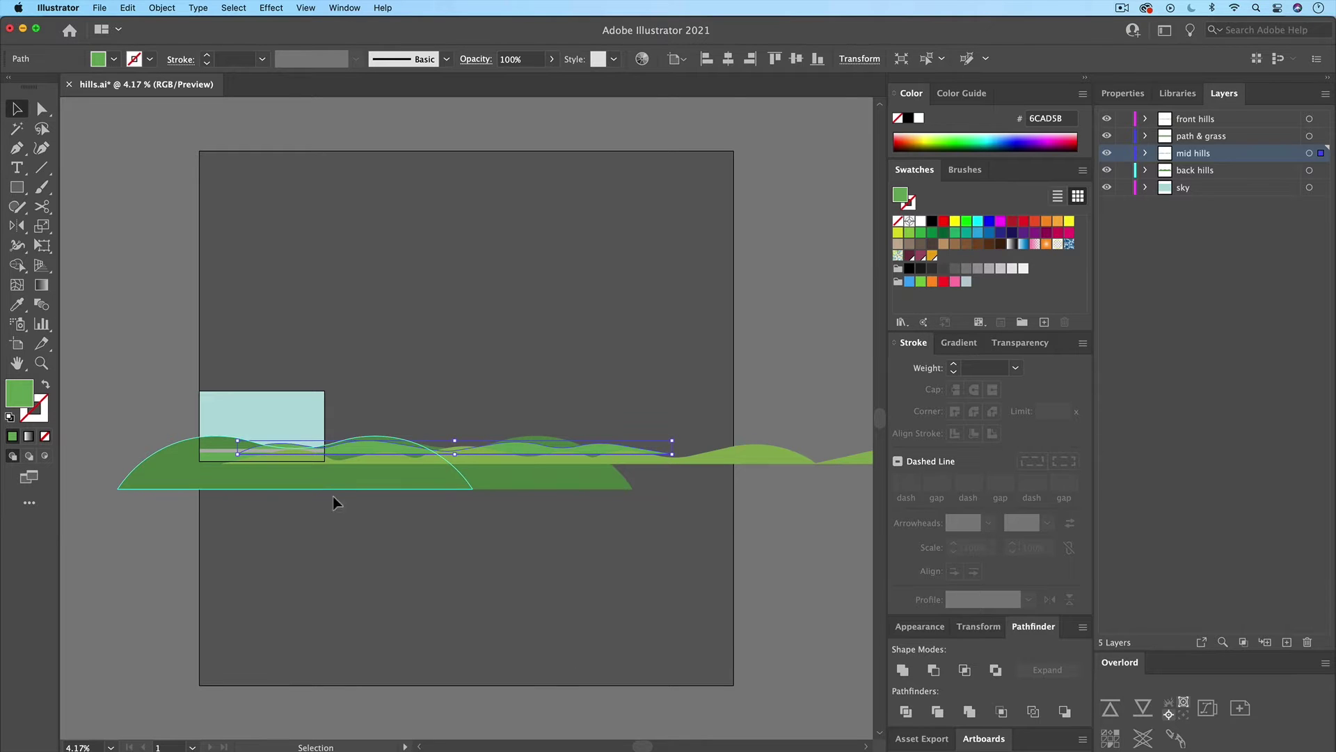
{"action": "scroll", "coordinate": [835, 469], "scroll_direction": "right", "scroll_amount": 3}
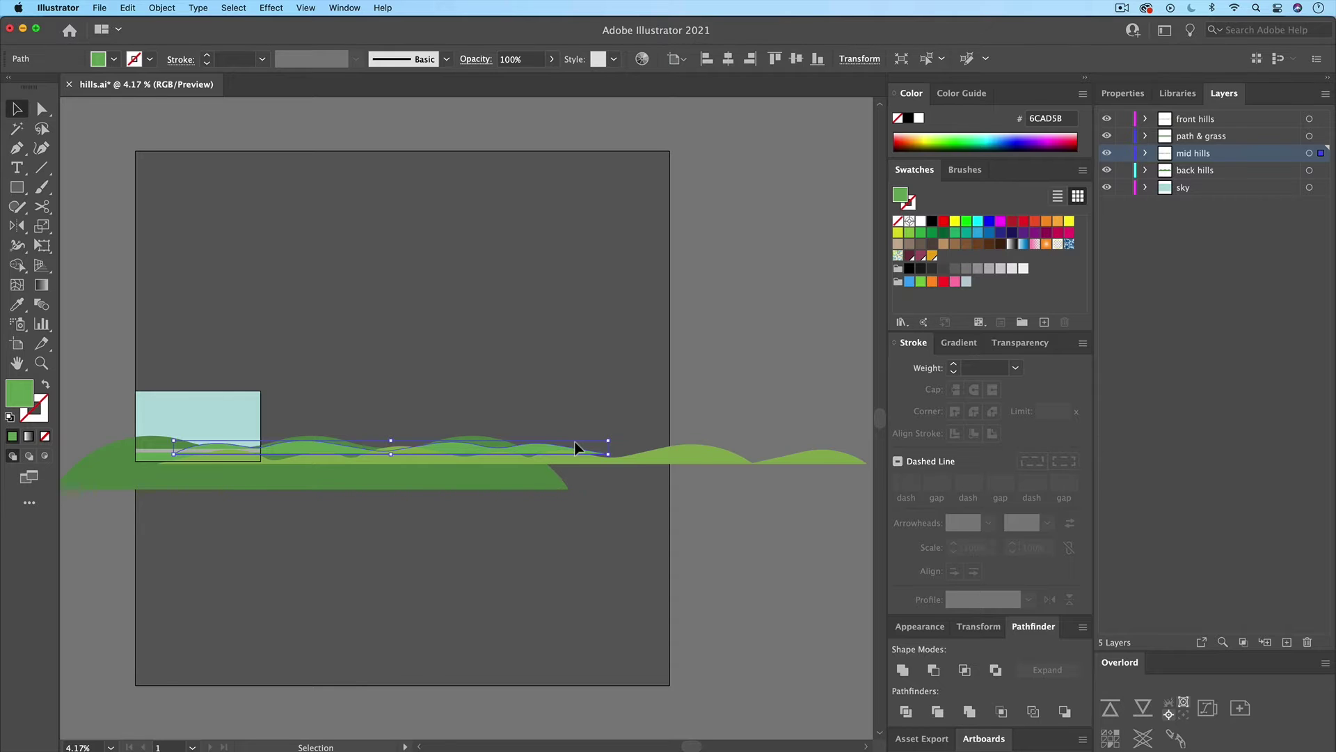
- Inspect the back hills group and the sky rectangle against the artboard
{"action": "scroll", "coordinate": [575, 444], "scroll_direction": "left", "scroll_amount": 1}
{"action": "left_click", "coordinate": [466, 487]}
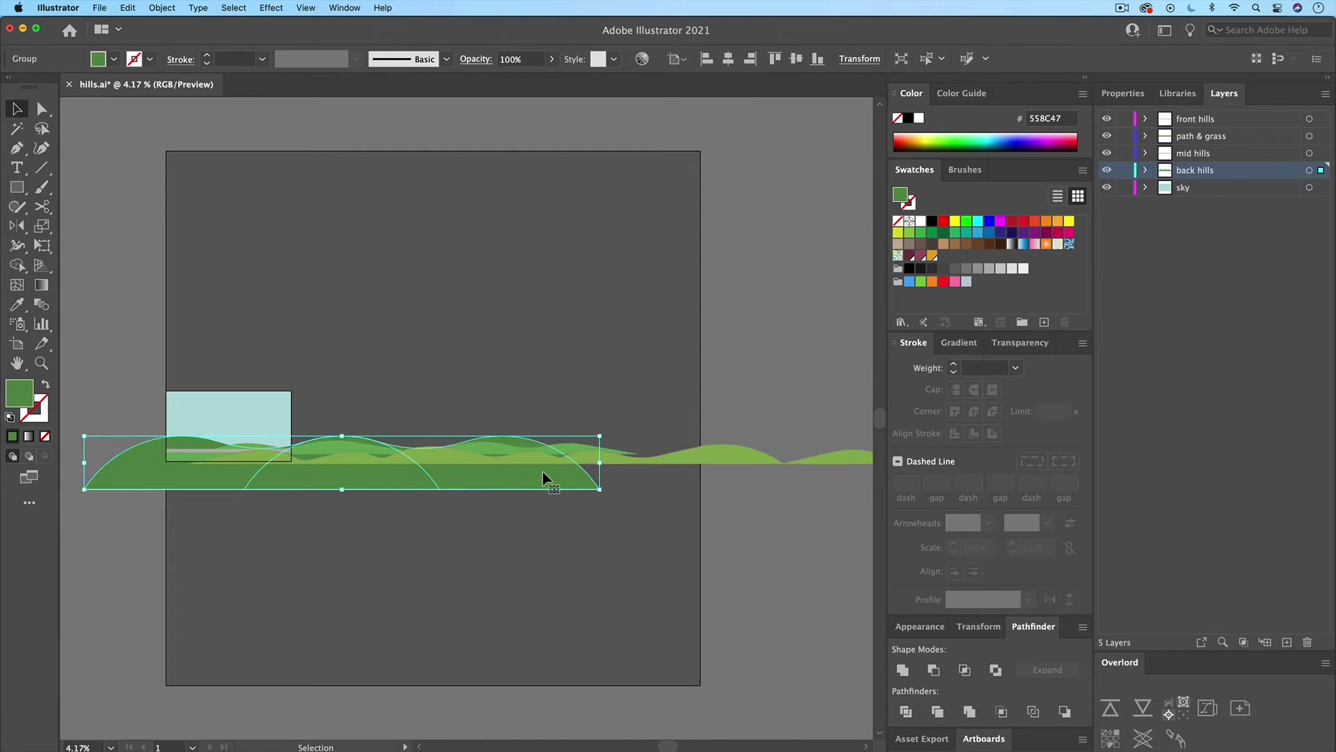
{"action": "left_click", "coordinate": [542, 538]}
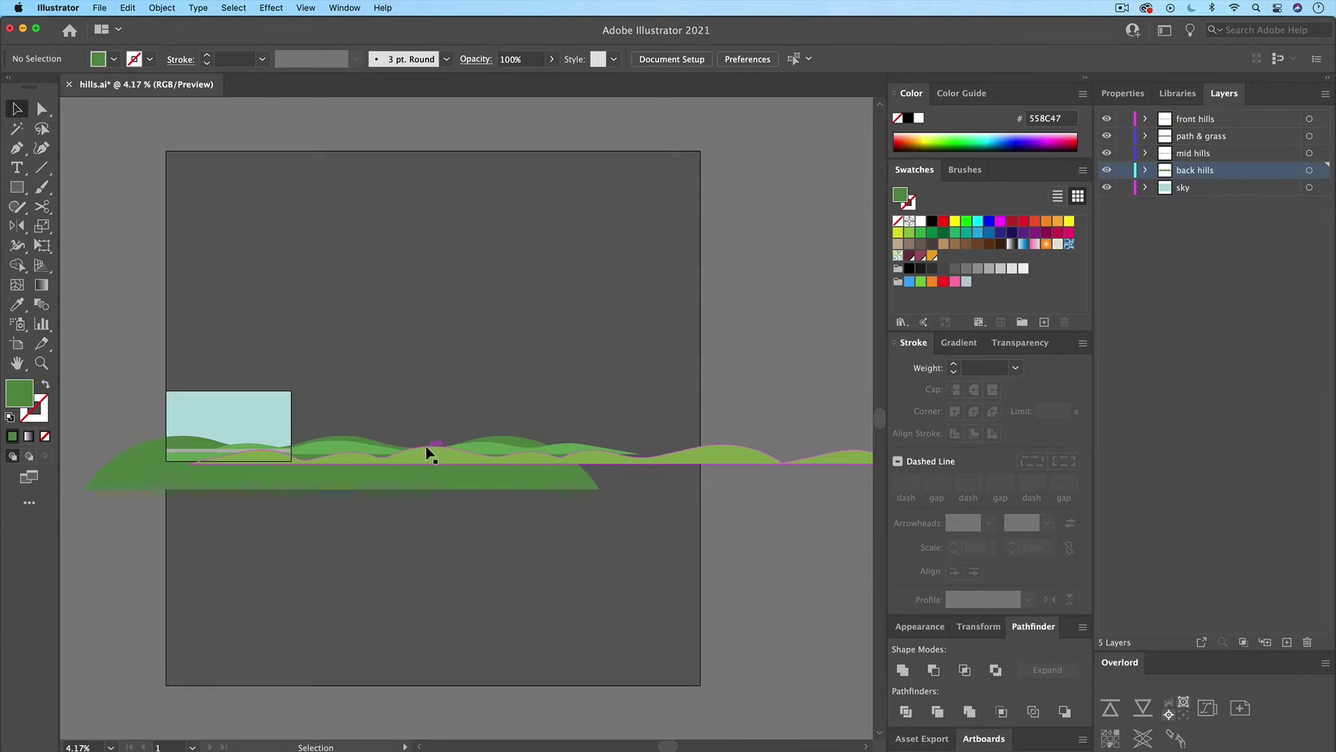
{"action": "left_click", "coordinate": [1318, 189]}
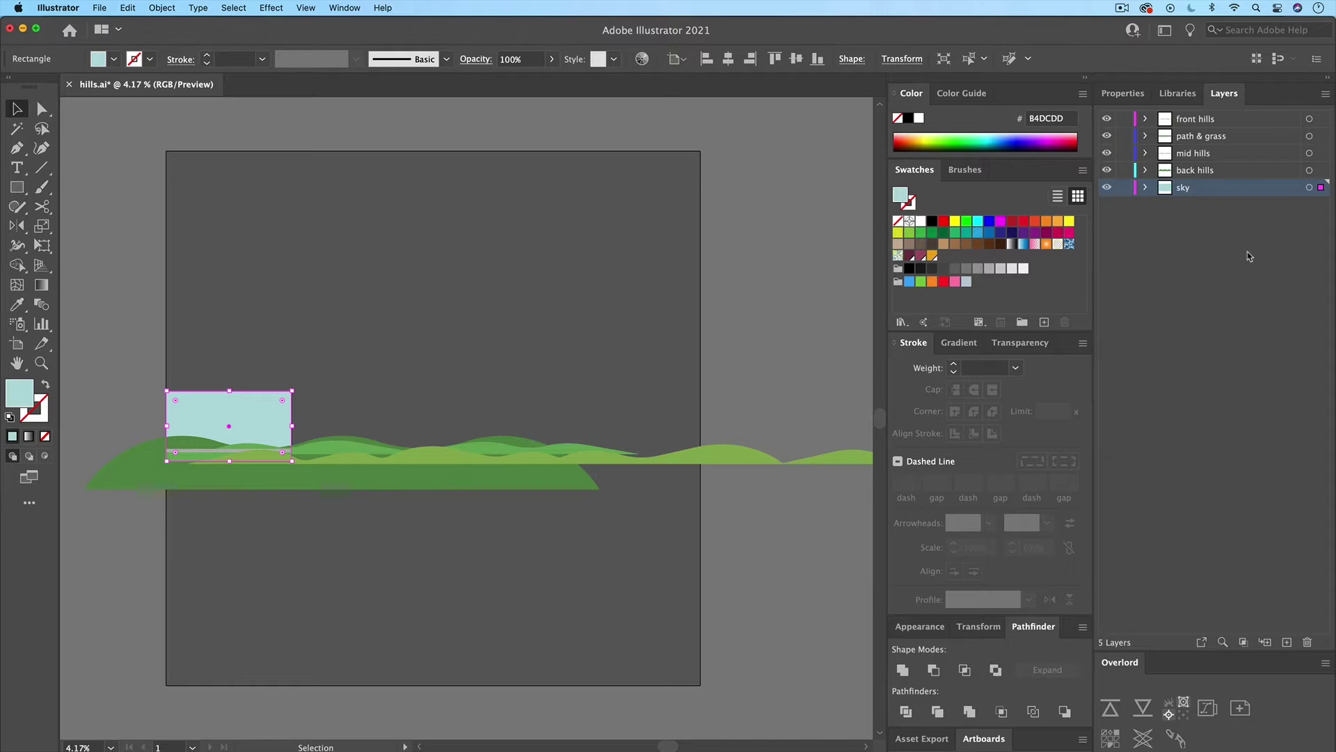
{"action": "left_click", "coordinate": [622, 356]}
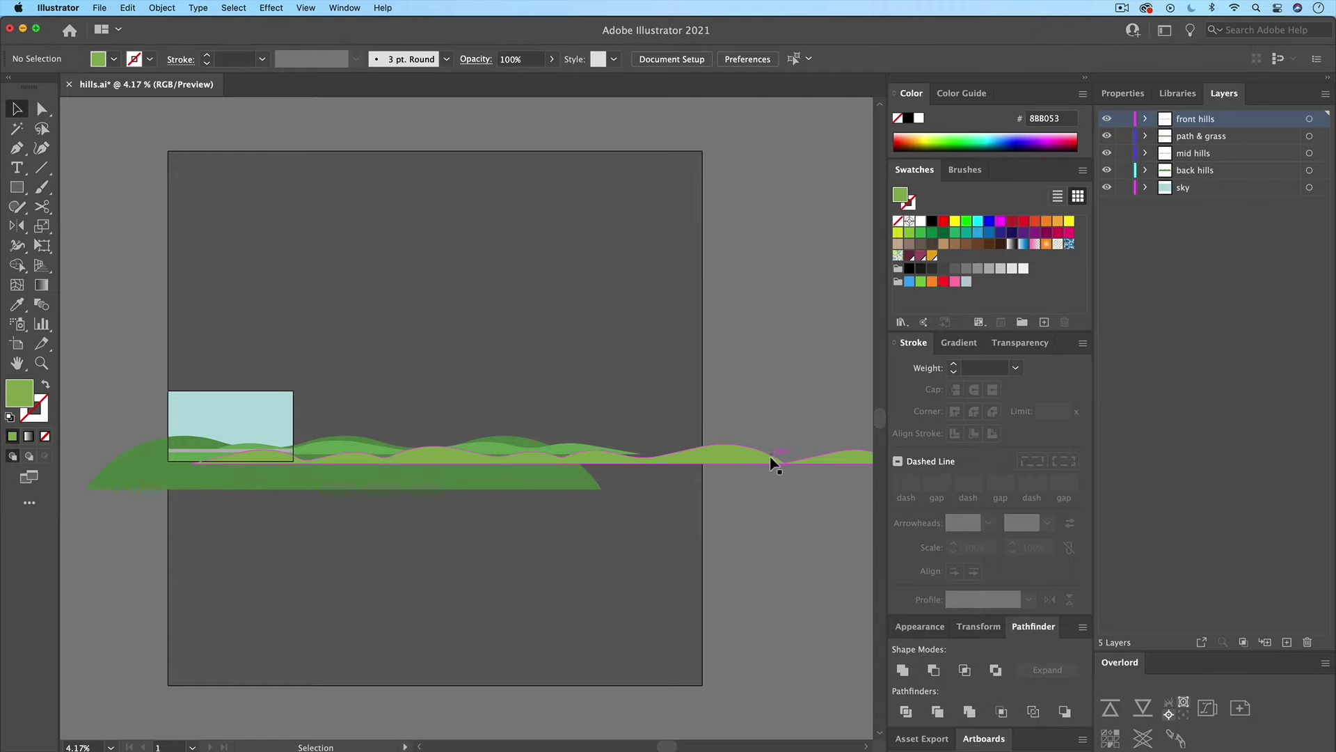
- Examine how far the front hills extend beyond the artboard, and fit the artboard in view
{"action": "scroll", "coordinate": [772, 456], "scroll_direction": "right", "scroll_amount": 3}
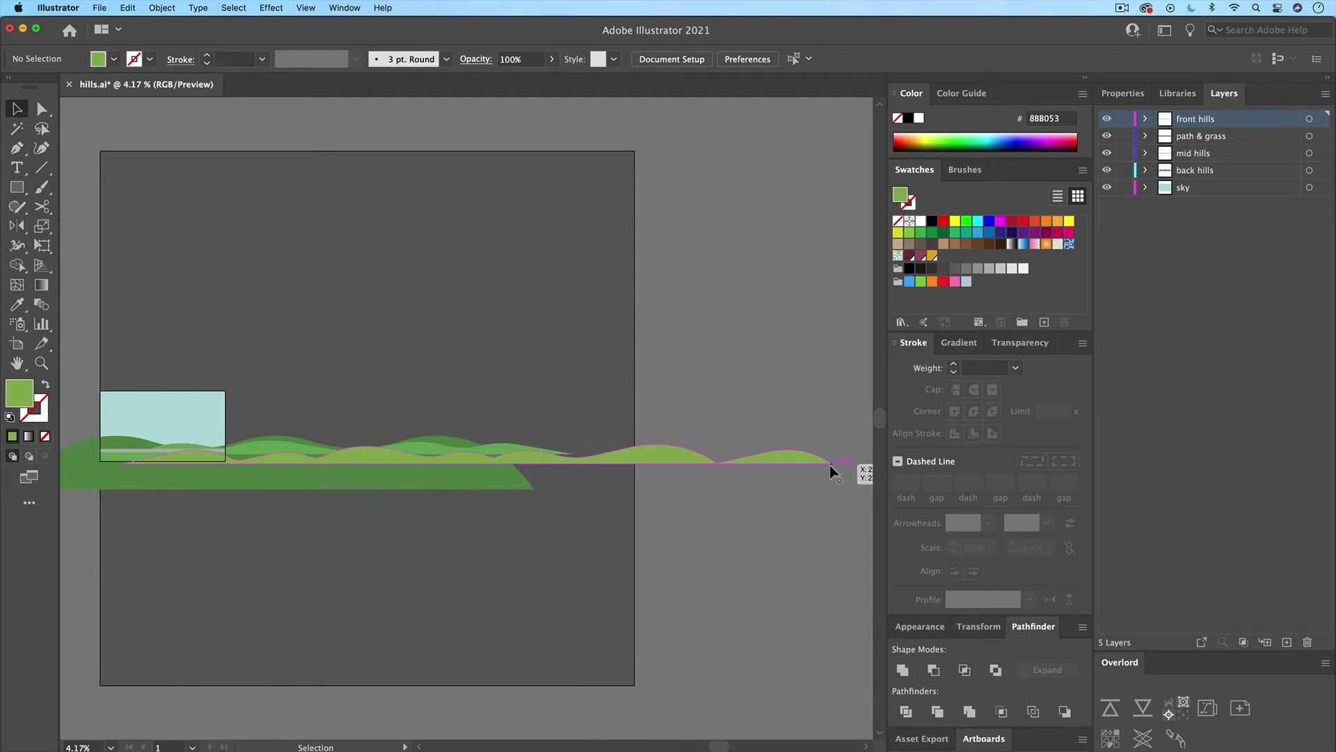
{"action": "scroll", "coordinate": [600, 415], "scroll_direction": "left", "scroll_amount": 2}
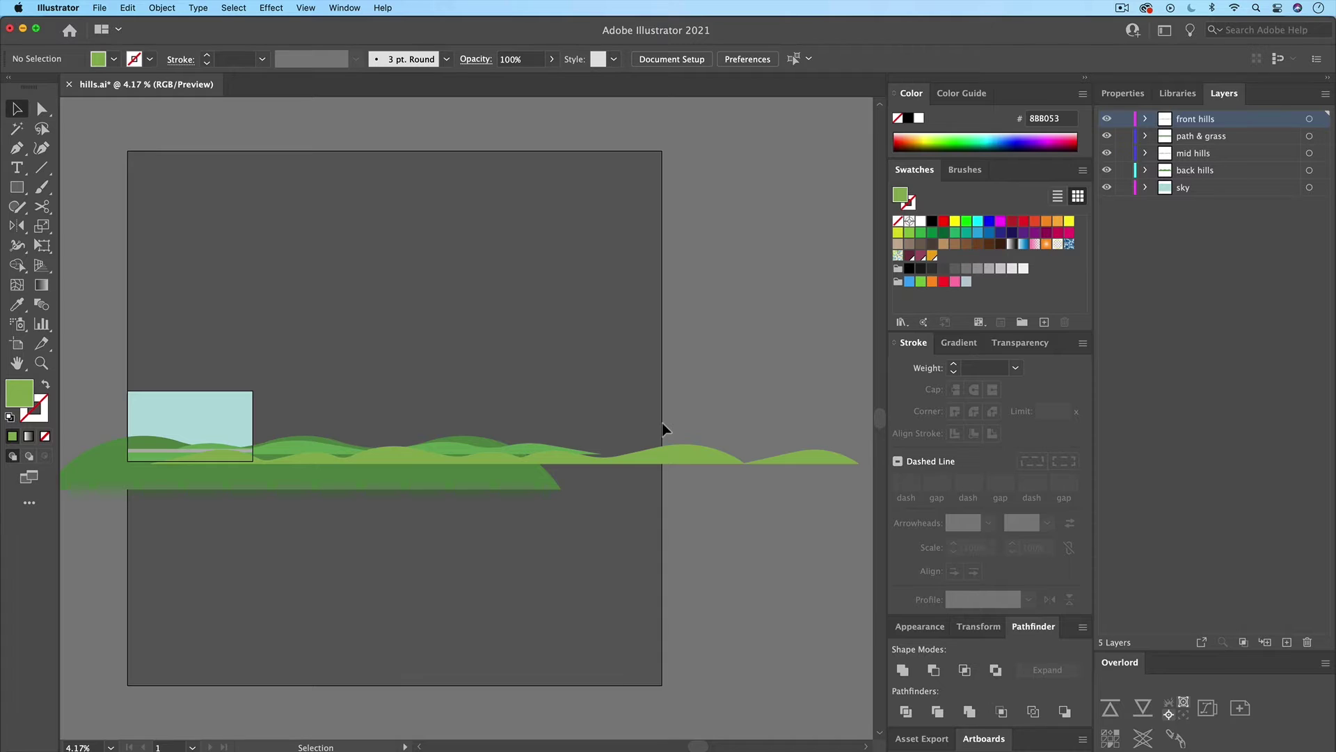
{"action": "scroll", "coordinate": [662, 430], "scroll_direction": "left", "scroll_amount": 1}
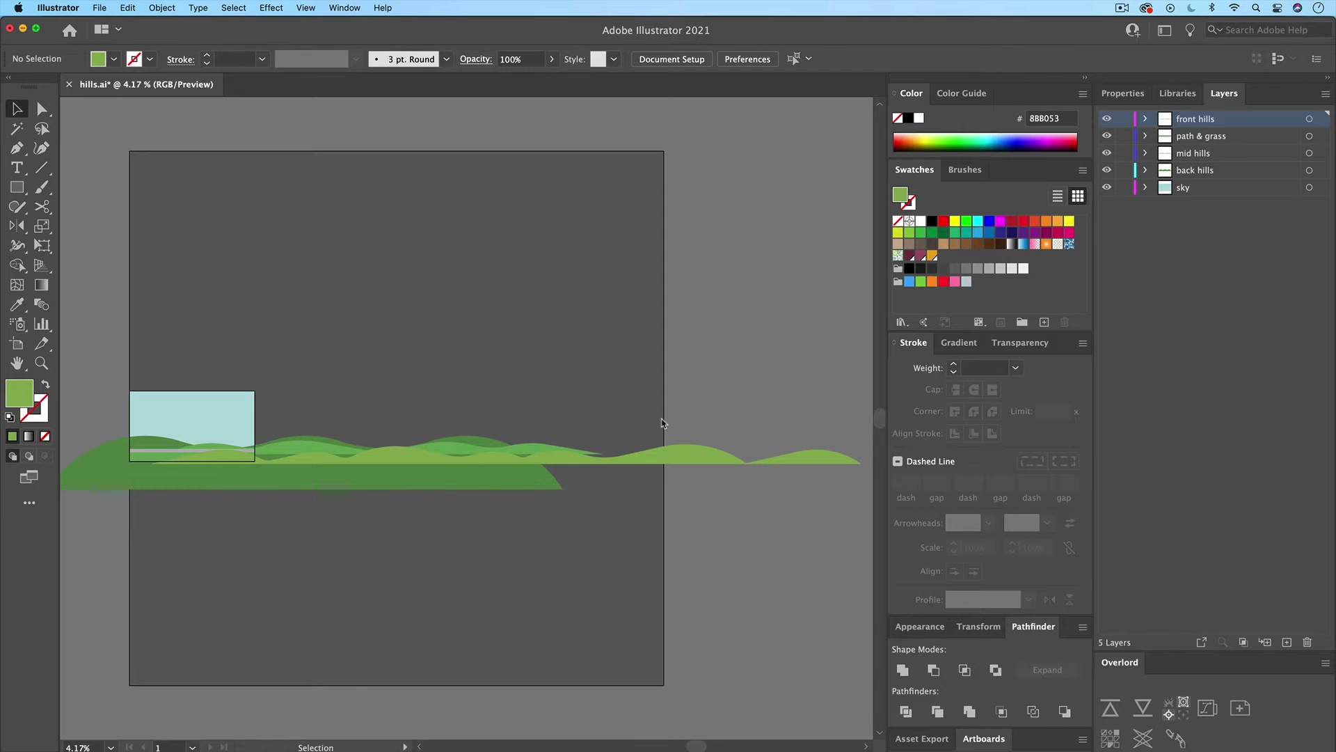
{"action": "key", "text": "super+0"}
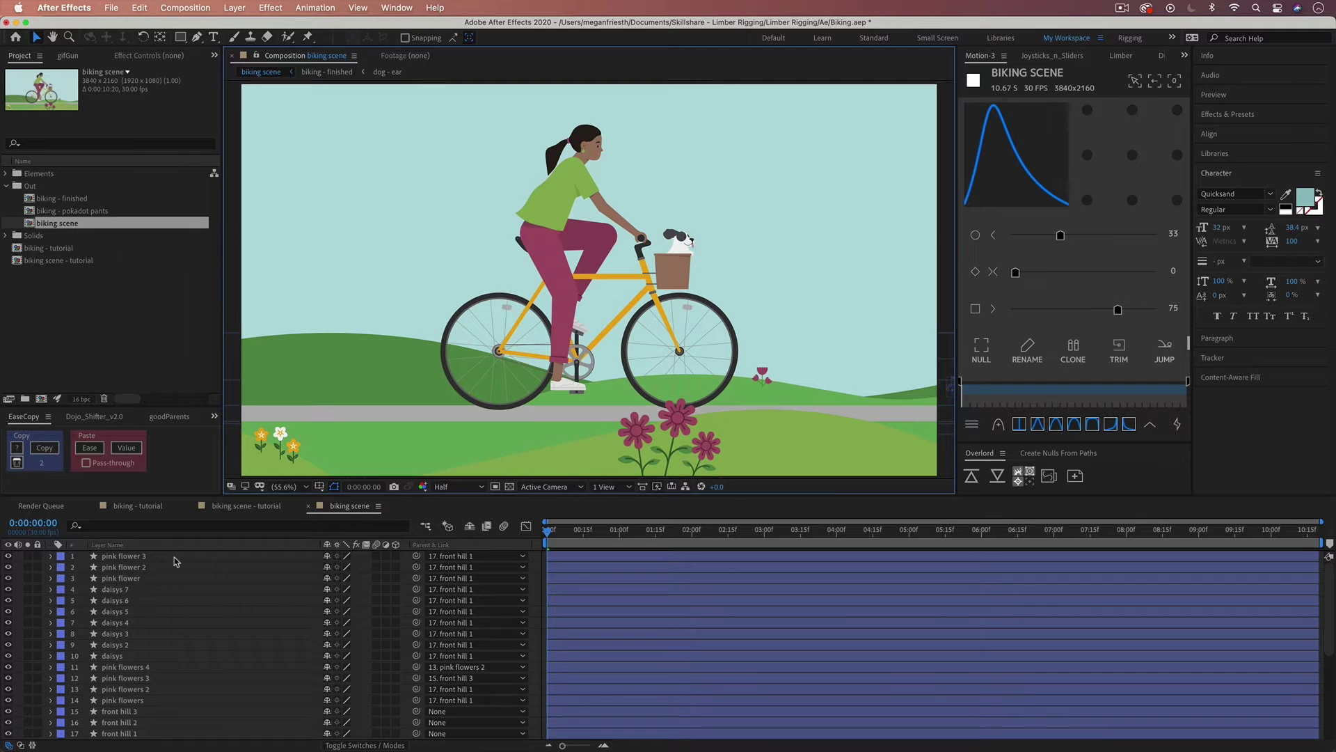
- Switch to After Effects, look over the pink flower layers in the biking scene, and preview the biking - tutorial composition
{"action": "left_click", "coordinate": [175, 560]}
{"action": "left_click", "coordinate": [161, 569]}
{"action": "left_click", "coordinate": [152, 579]}
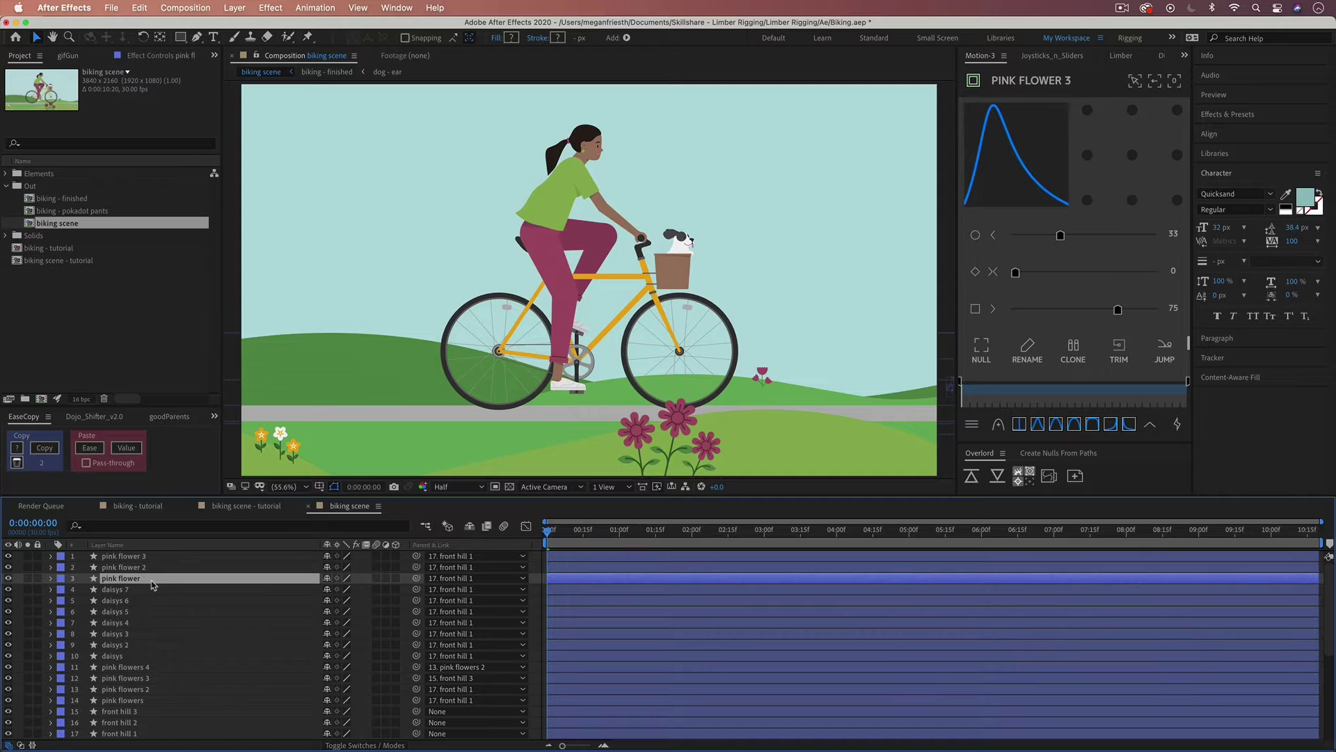
{"action": "left_click", "coordinate": [148, 557]}
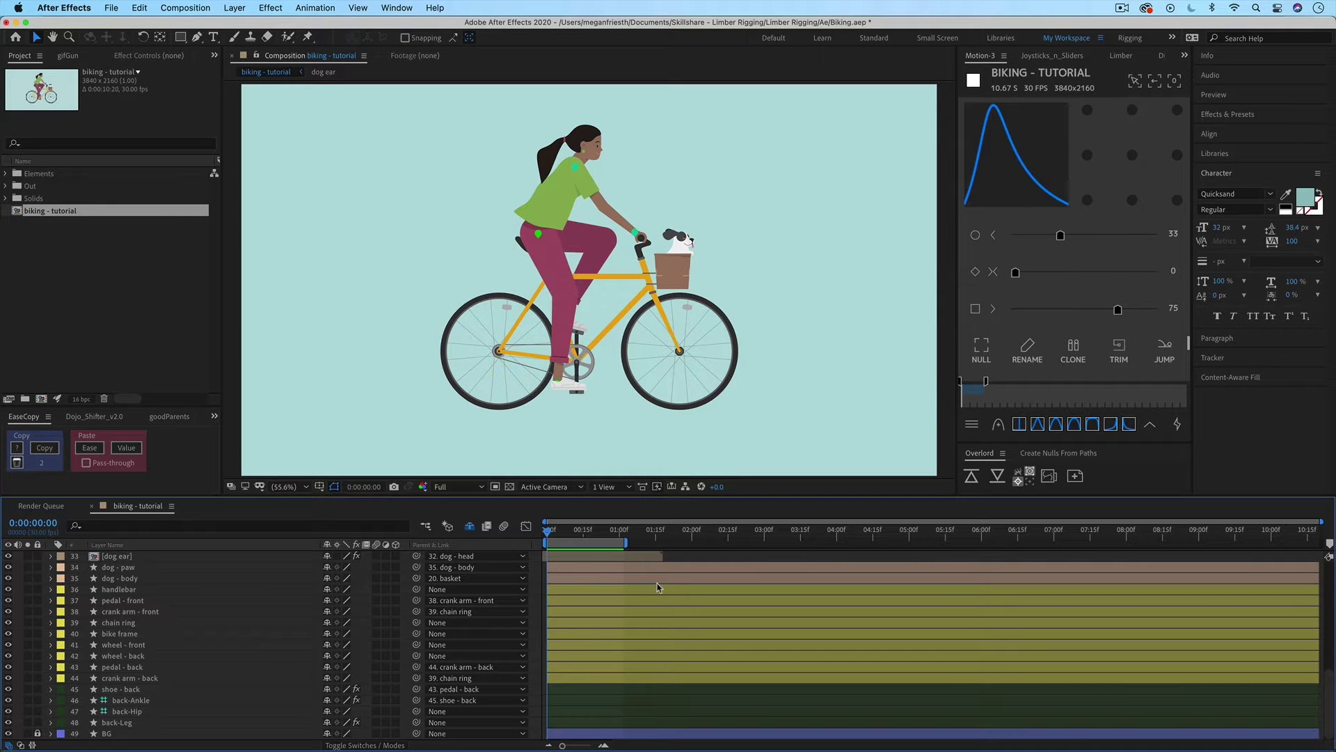
{"action": "key", "text": "space"}
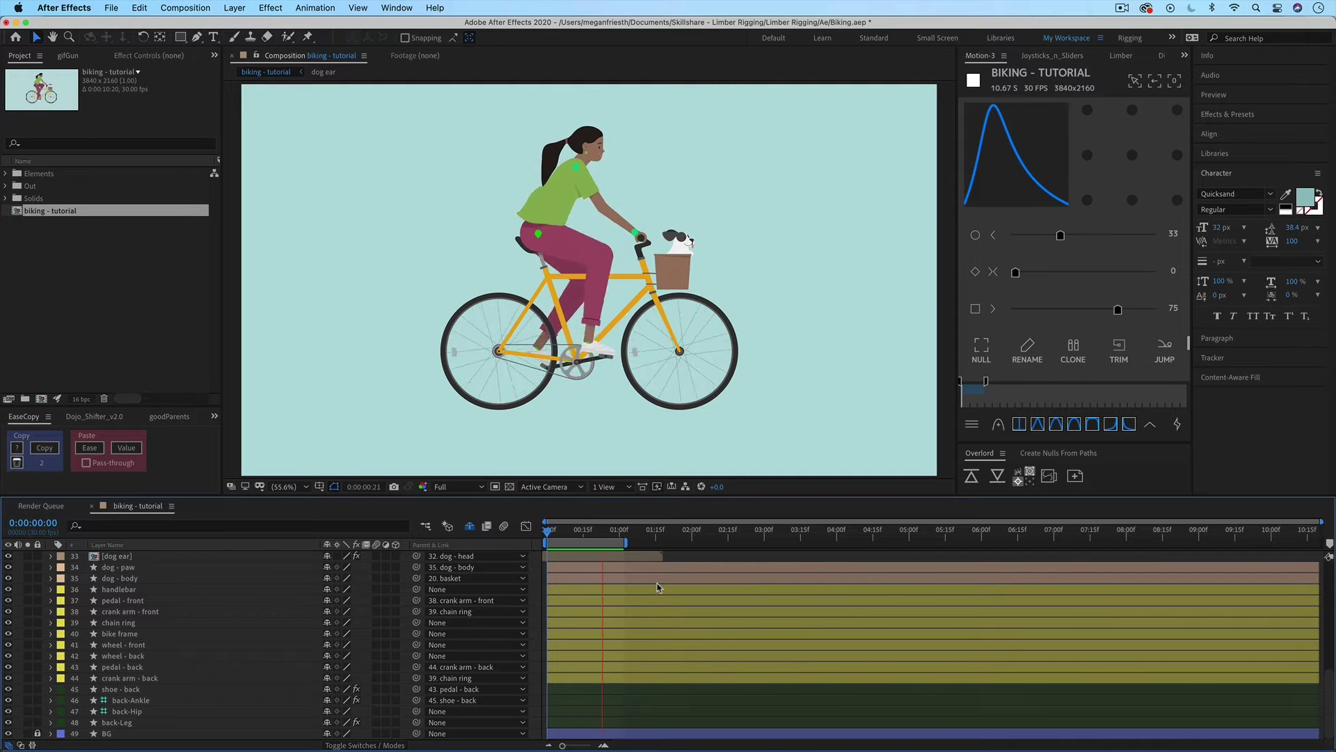
{"action": "key", "text": "space"}
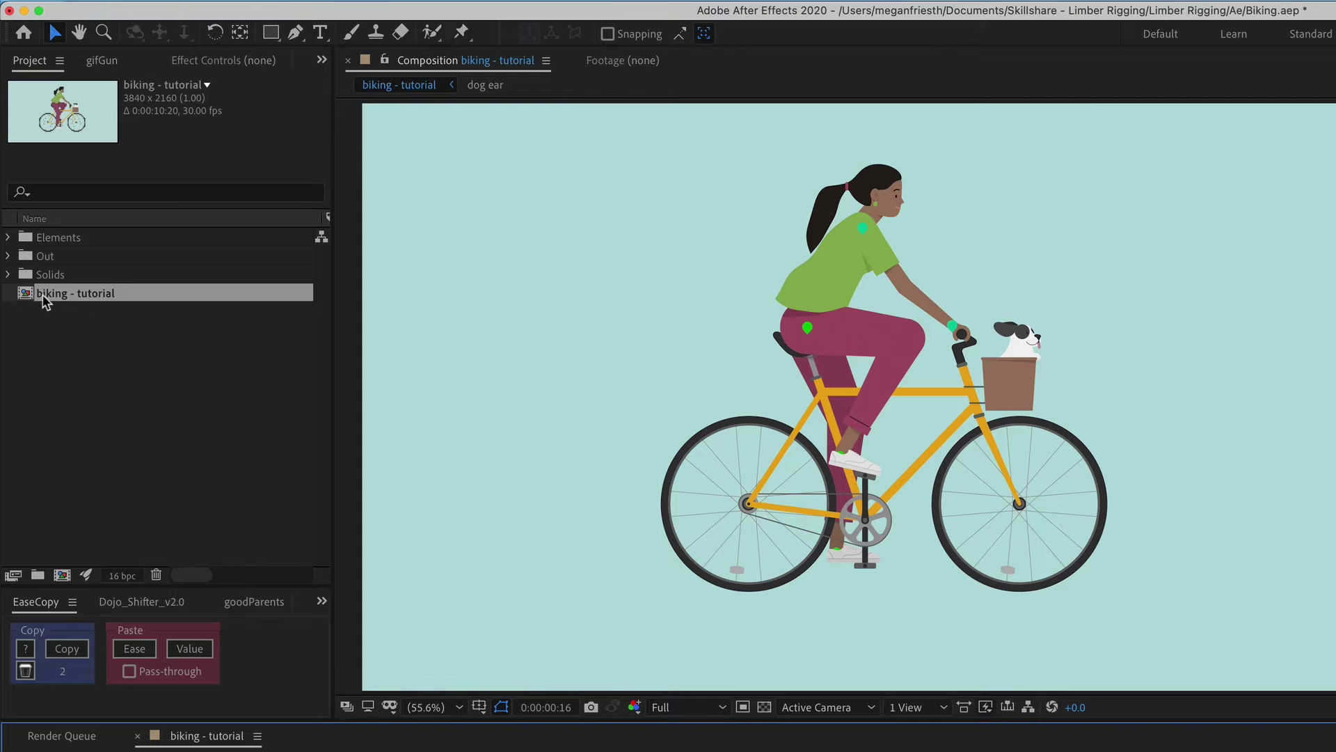
- Create a new composition from biking - tutorial and rename it biking scene - tutorial
{"action": "left_click_drag", "start_coordinate": [27, 299], "coordinate": [63, 581]}
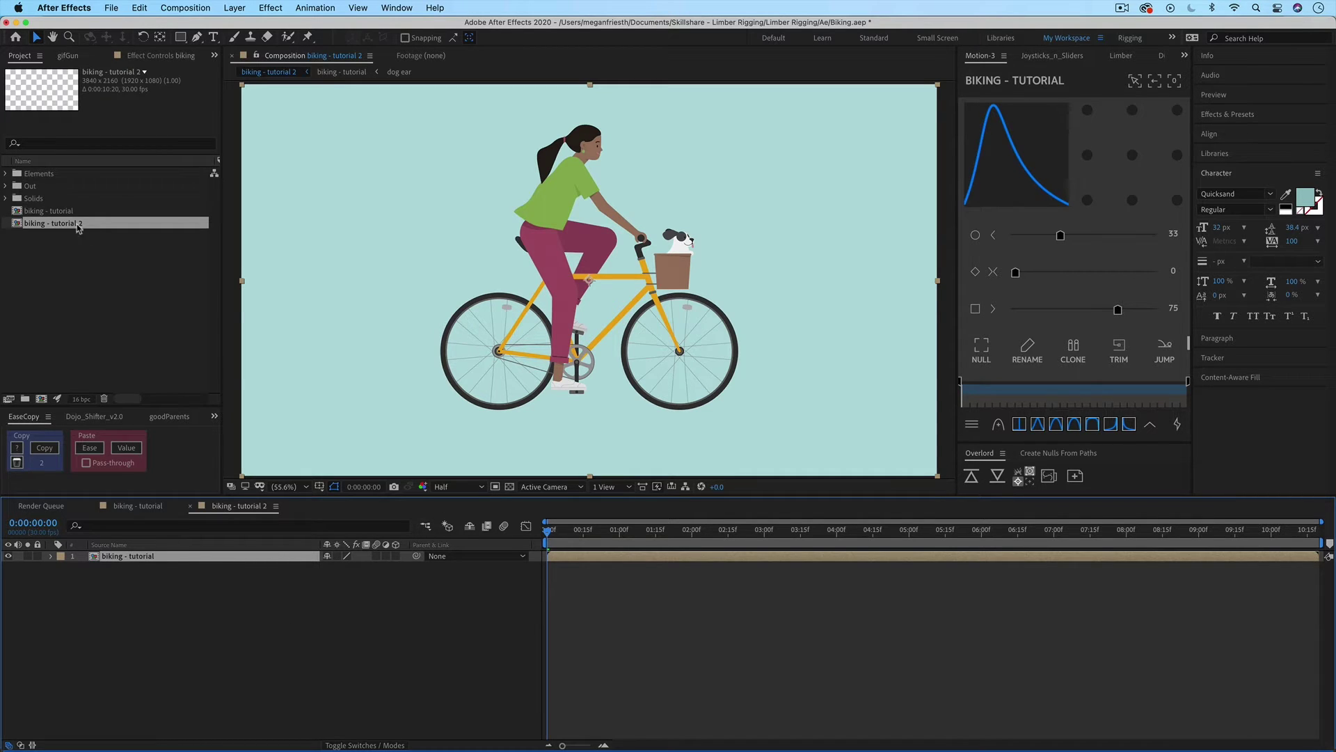
{"action": "left_click", "coordinate": [60, 226]}
{"action": "key", "text": "Return"}
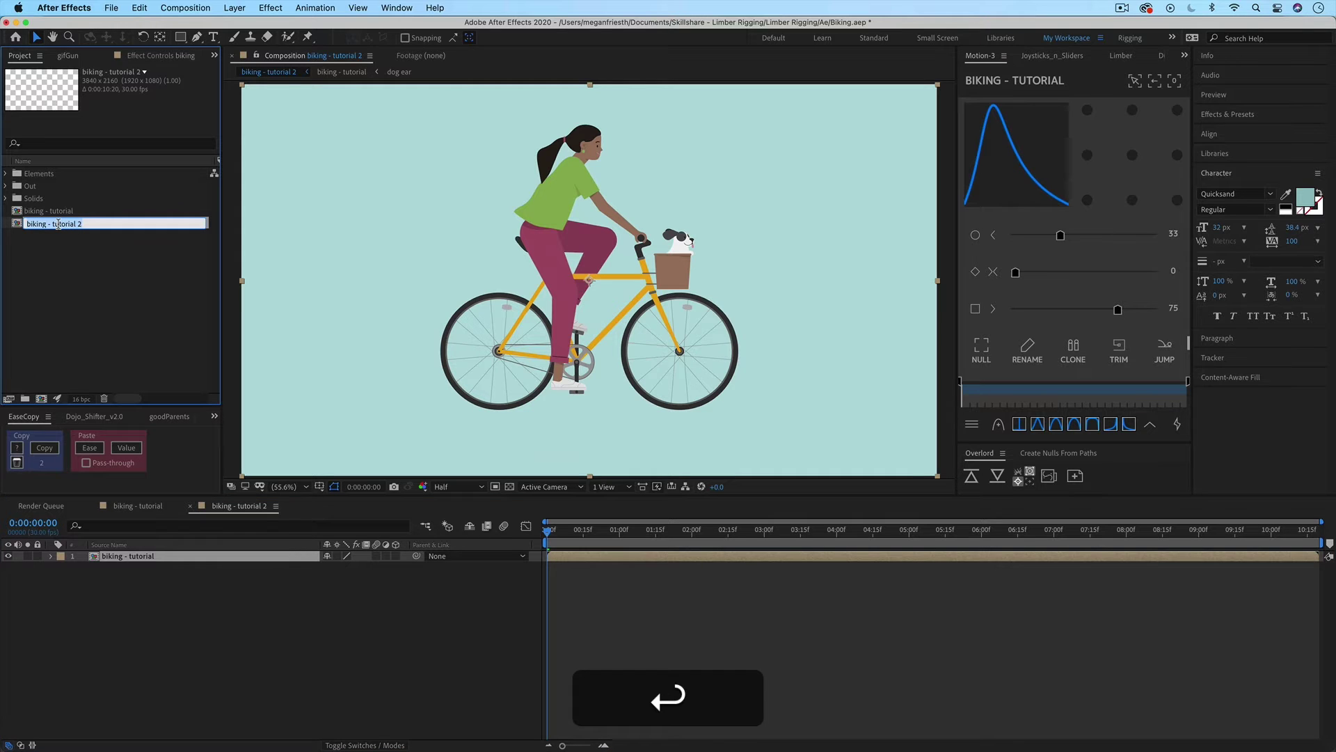
{"action": "key", "text": "Right"}
{"action": "key", "text": "BackSpace"}
{"action": "key", "text": "BackSpace"}
{"action": "left_click", "coordinate": [48, 223]}
{"action": "type", "text": "scene"}
{"action": "left_click", "coordinate": [305, 541]}
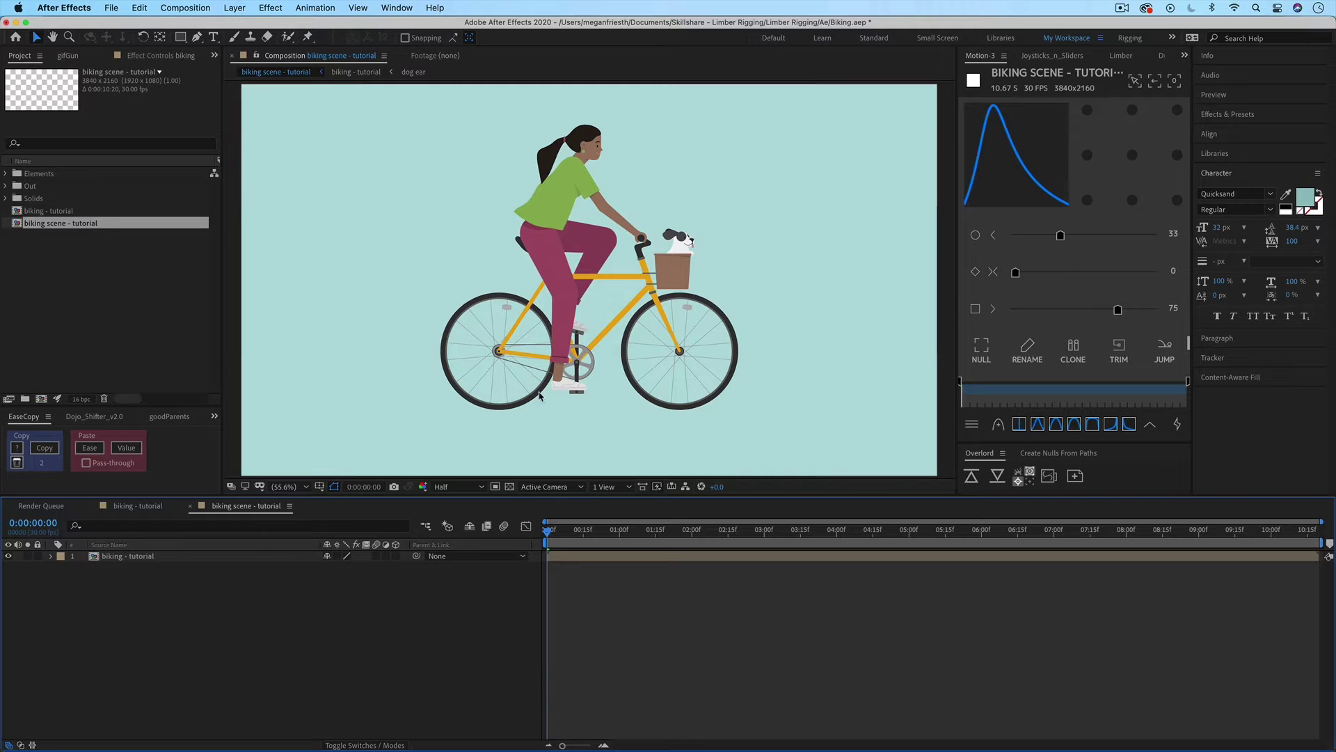
- Preview the biking scene - tutorial composition and scrub its first three seconds to check the nested biking animation
{"action": "key", "text": "space"}
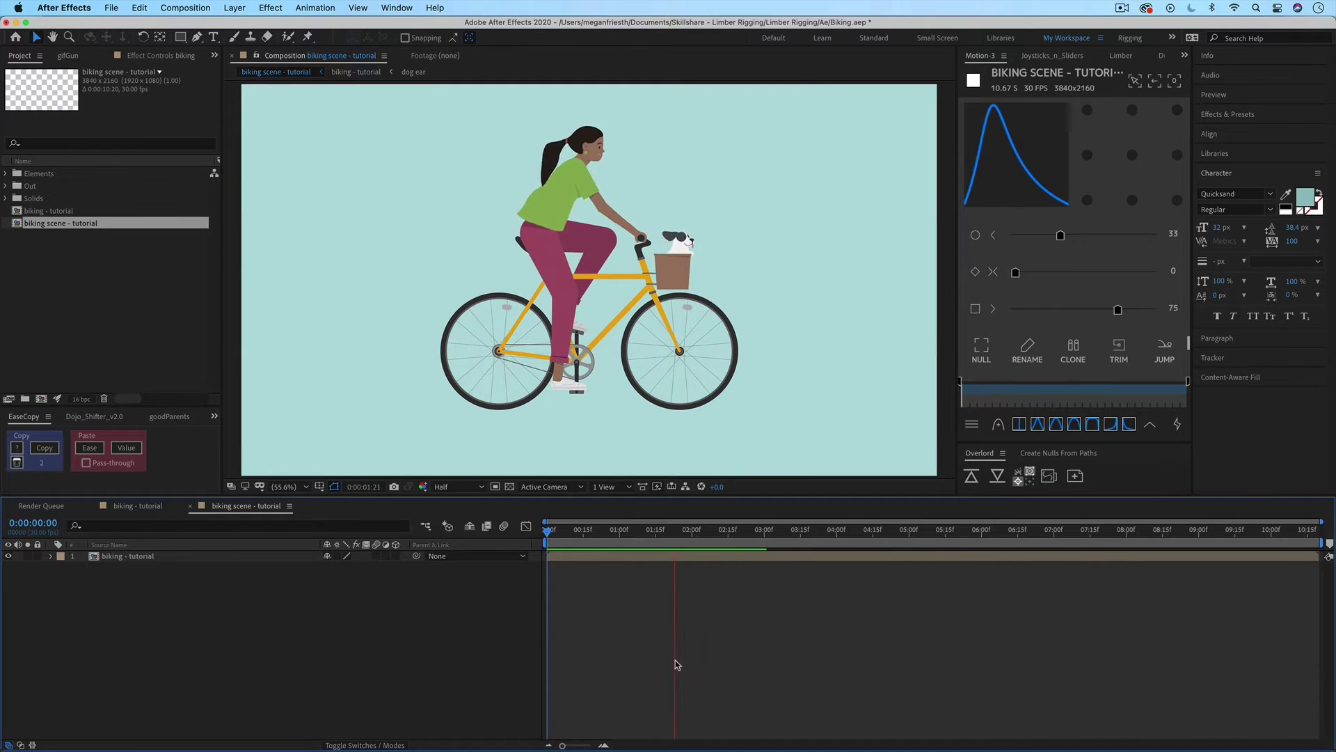
{"action": "key", "text": "space"}
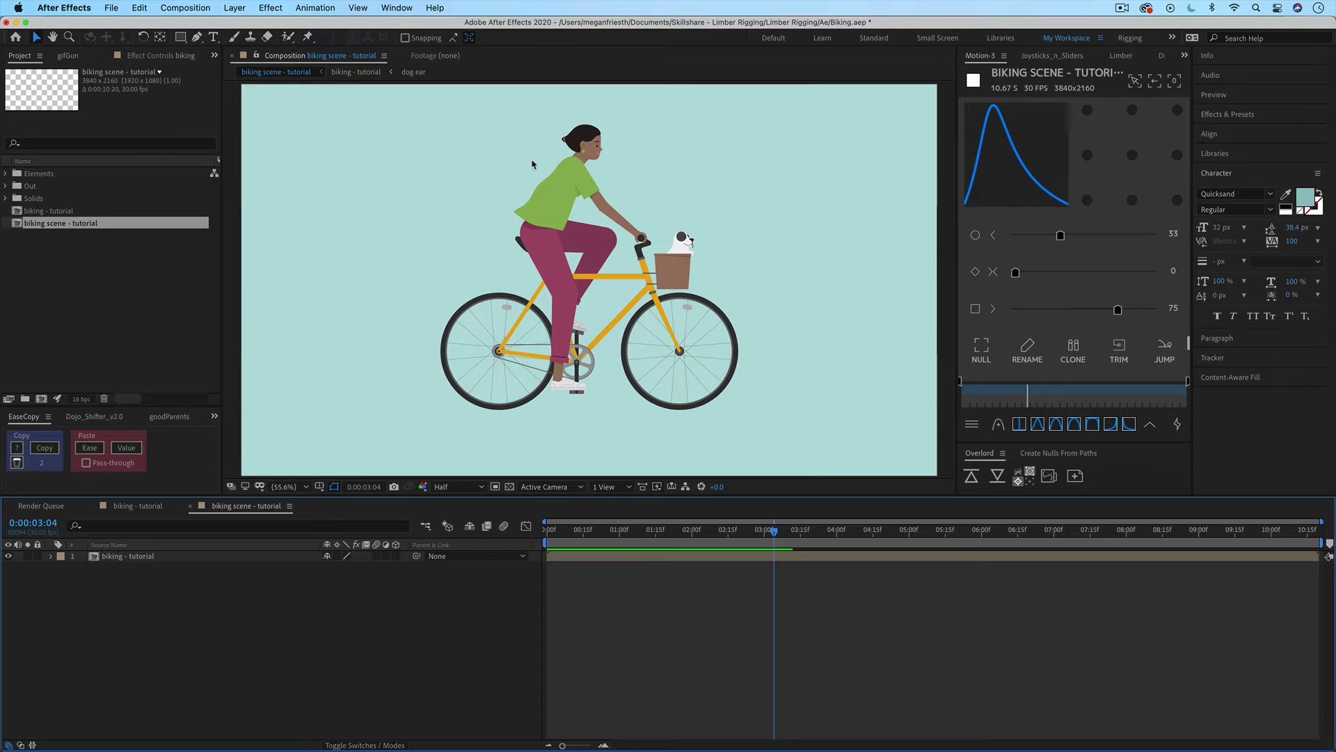
{"action": "left_click", "coordinate": [704, 447]}
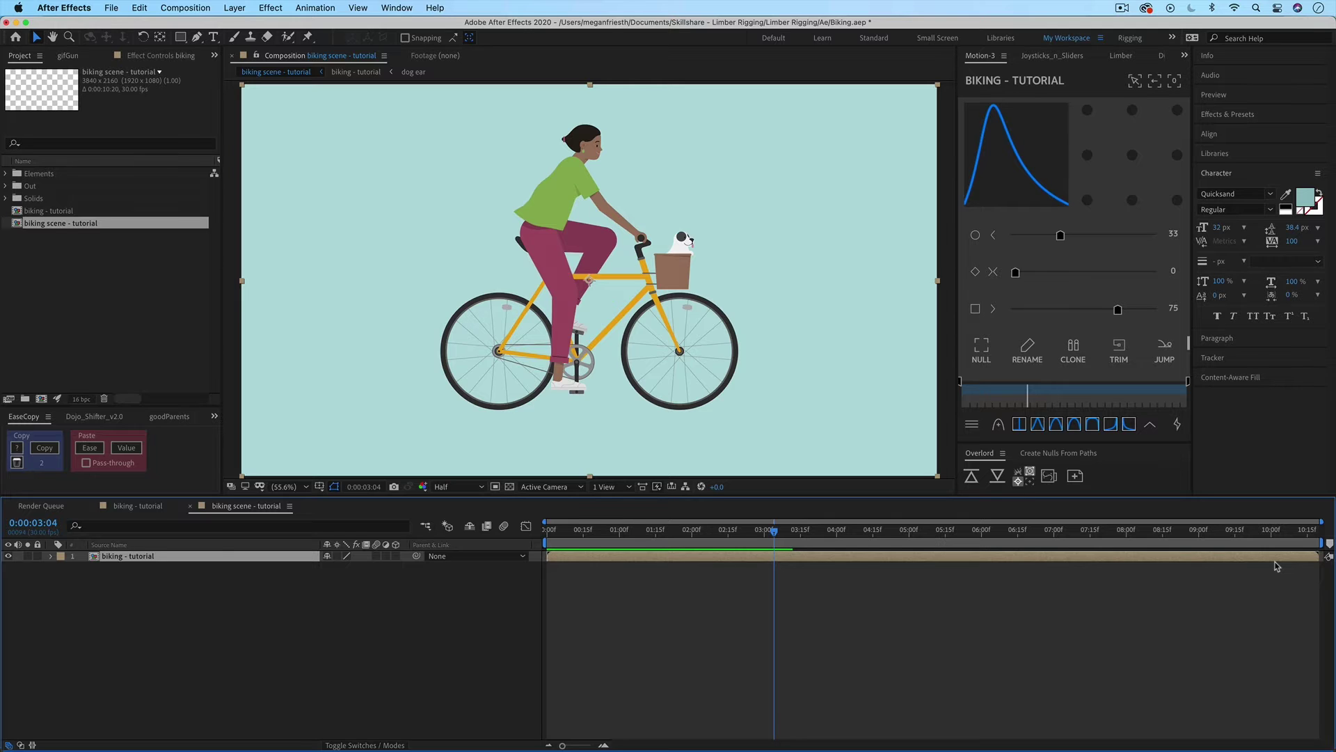
{"action": "left_click", "coordinate": [548, 532]}
{"action": "left_click_drag", "start_coordinate": [548, 533], "coordinate": [633, 537]}
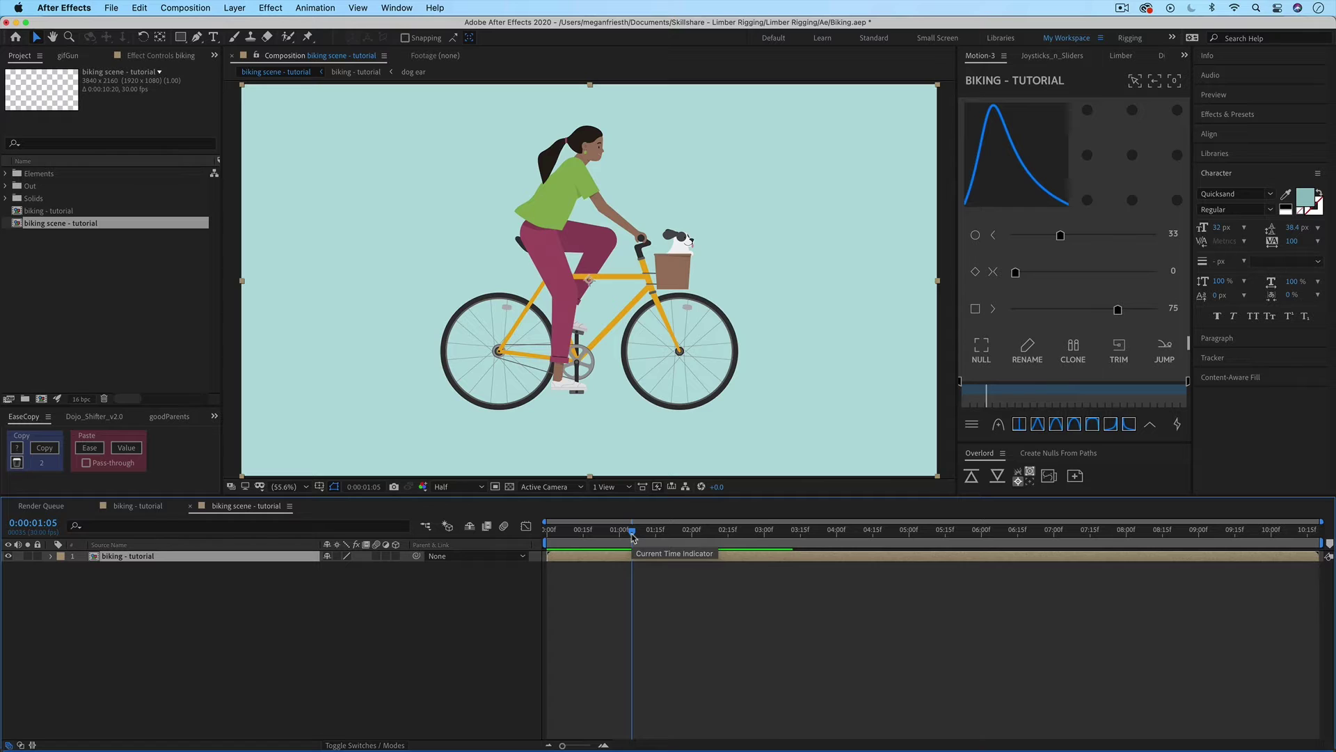
{"action": "left_click_drag", "start_coordinate": [634, 537], "coordinate": [767, 531]}
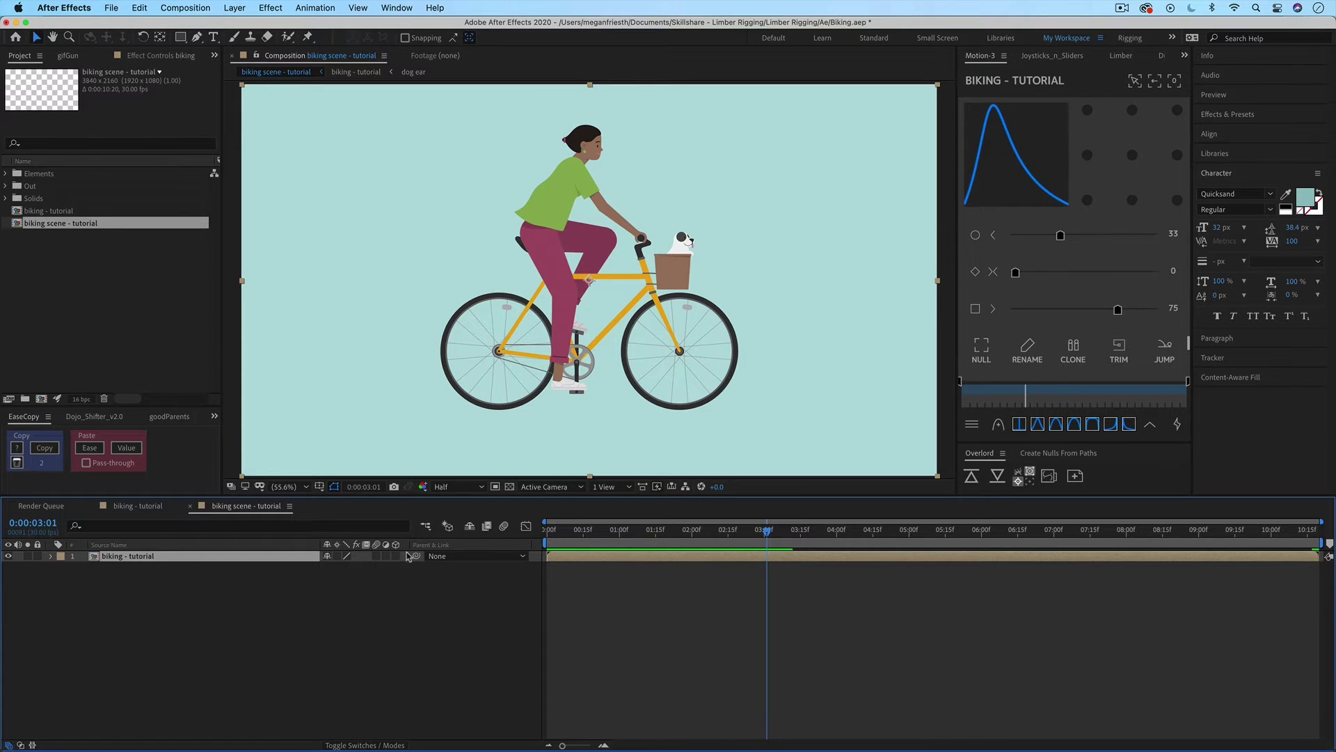
{"action": "left_click", "coordinate": [657, 535]}
{"action": "left_click_drag", "start_coordinate": [657, 534], "coordinate": [759, 533]}
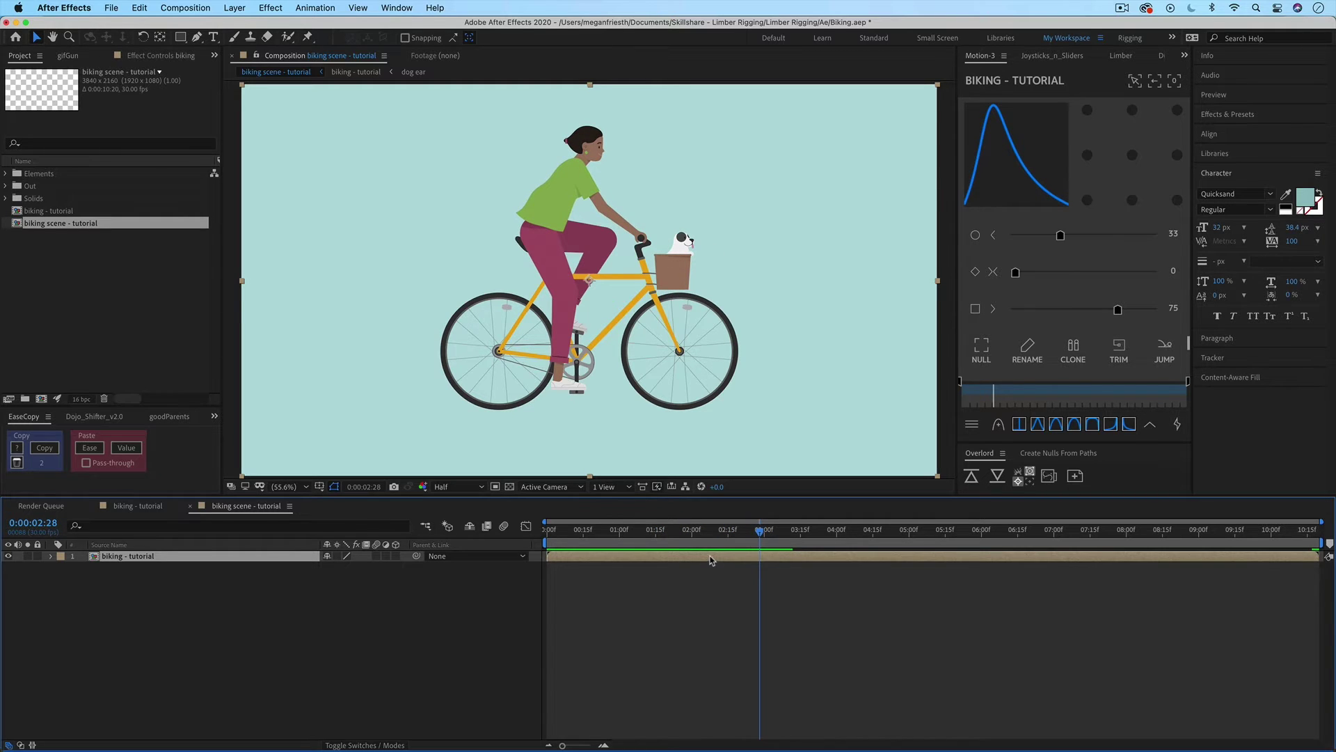
- Open the nested biking - tutorial composition and examine the pedal - front layer's Rotation keyframes and expression along the timeline
{"action": "double_click", "coordinate": [710, 559]}
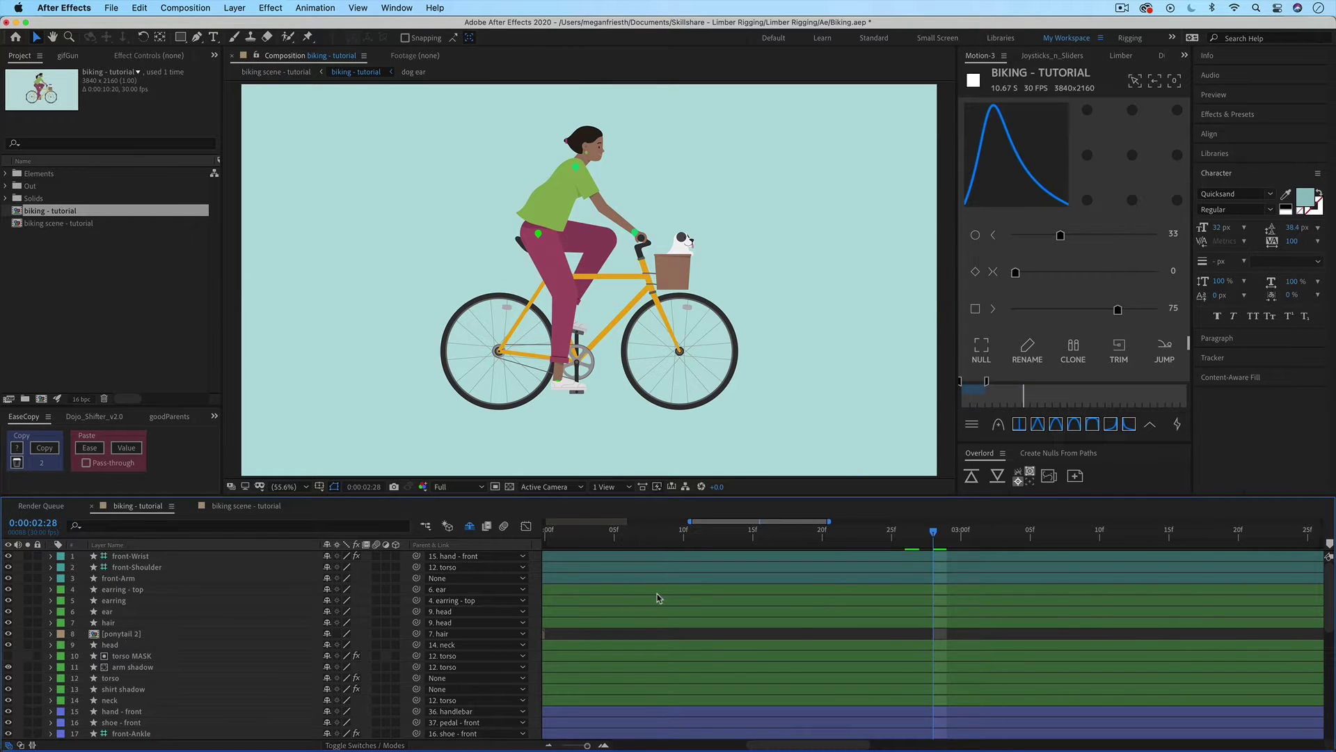
{"action": "scroll", "coordinate": [127, 733], "scroll_direction": "down", "scroll_amount": 8}
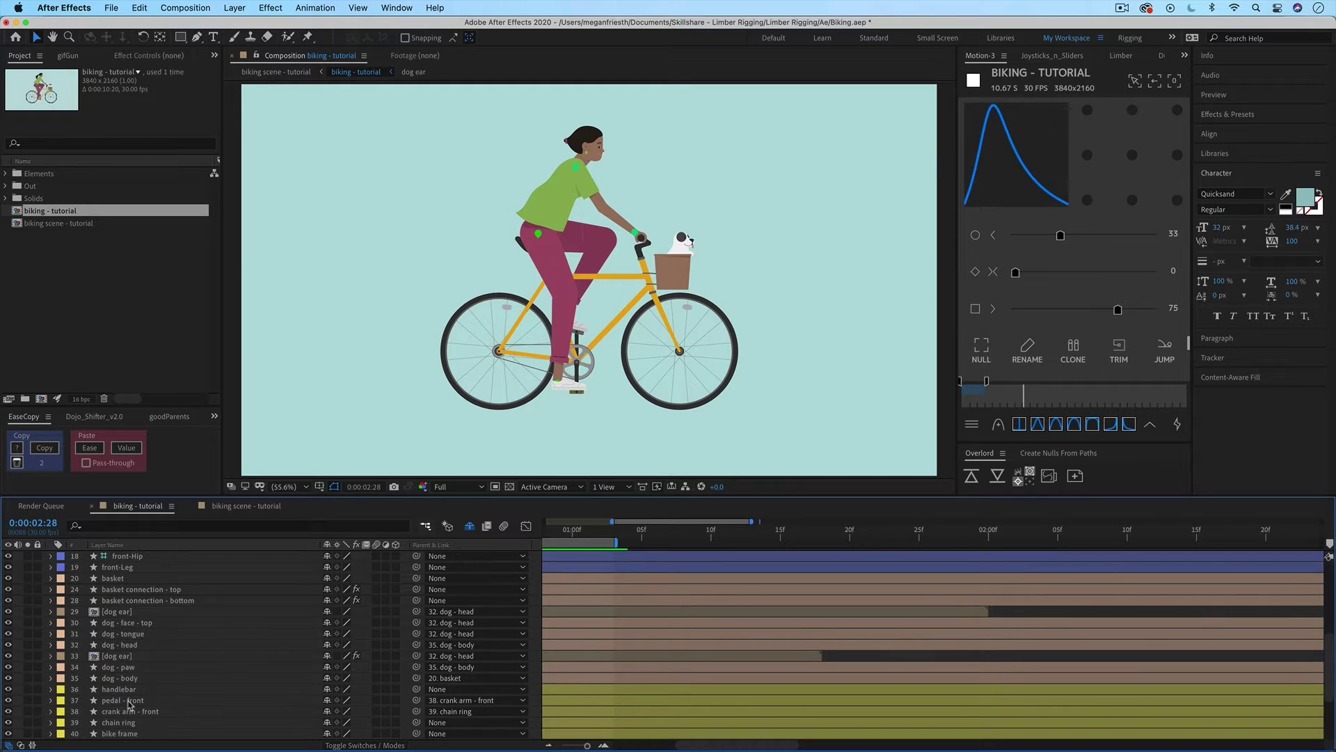
{"action": "left_click", "coordinate": [130, 700]}
{"action": "key", "text": "r"}
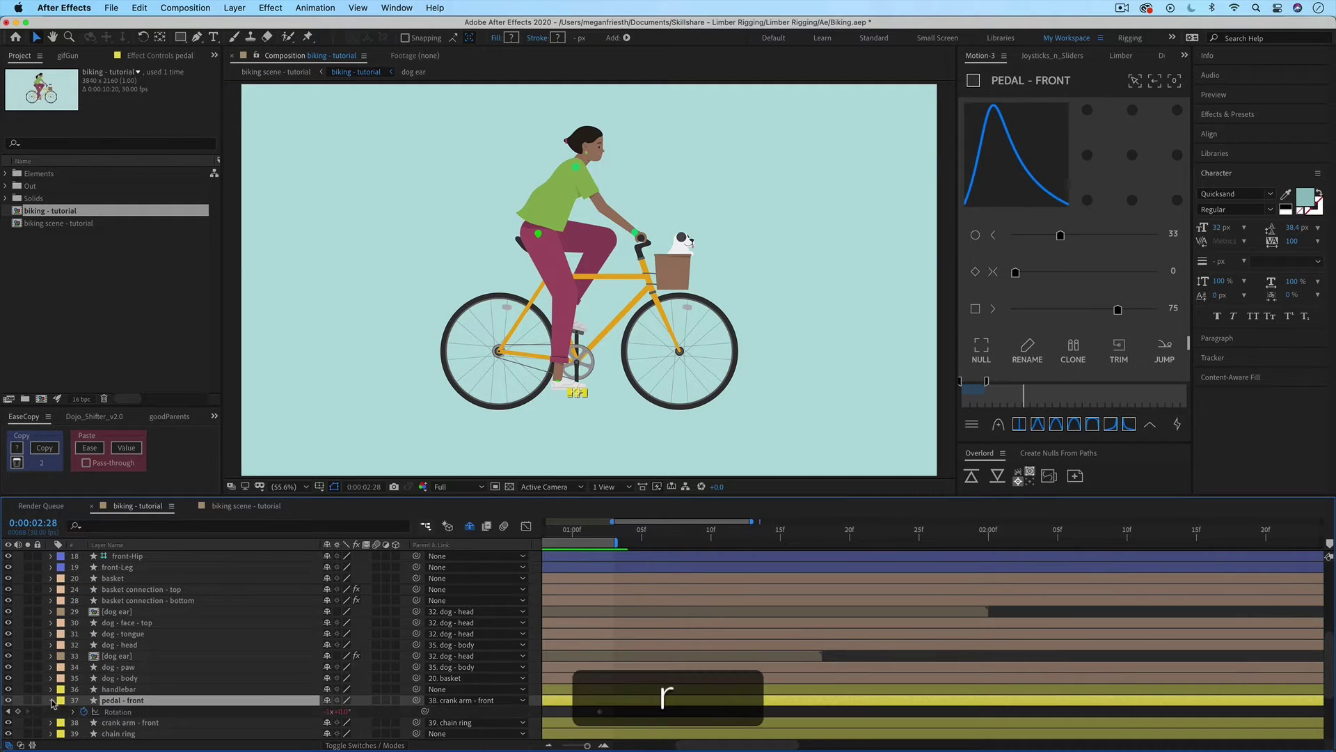
{"action": "left_click", "coordinate": [74, 712]}
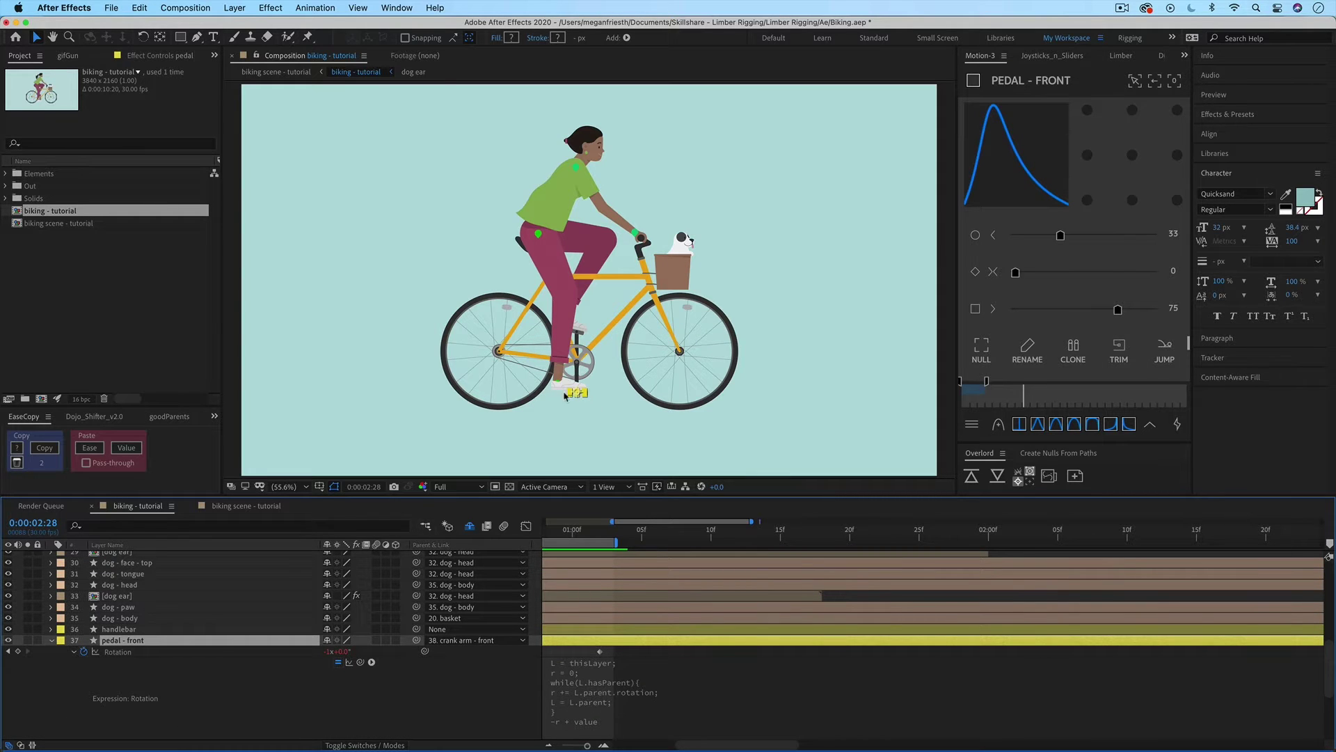
{"action": "scroll", "coordinate": [599, 676], "scroll_direction": "left", "scroll_amount": 10}
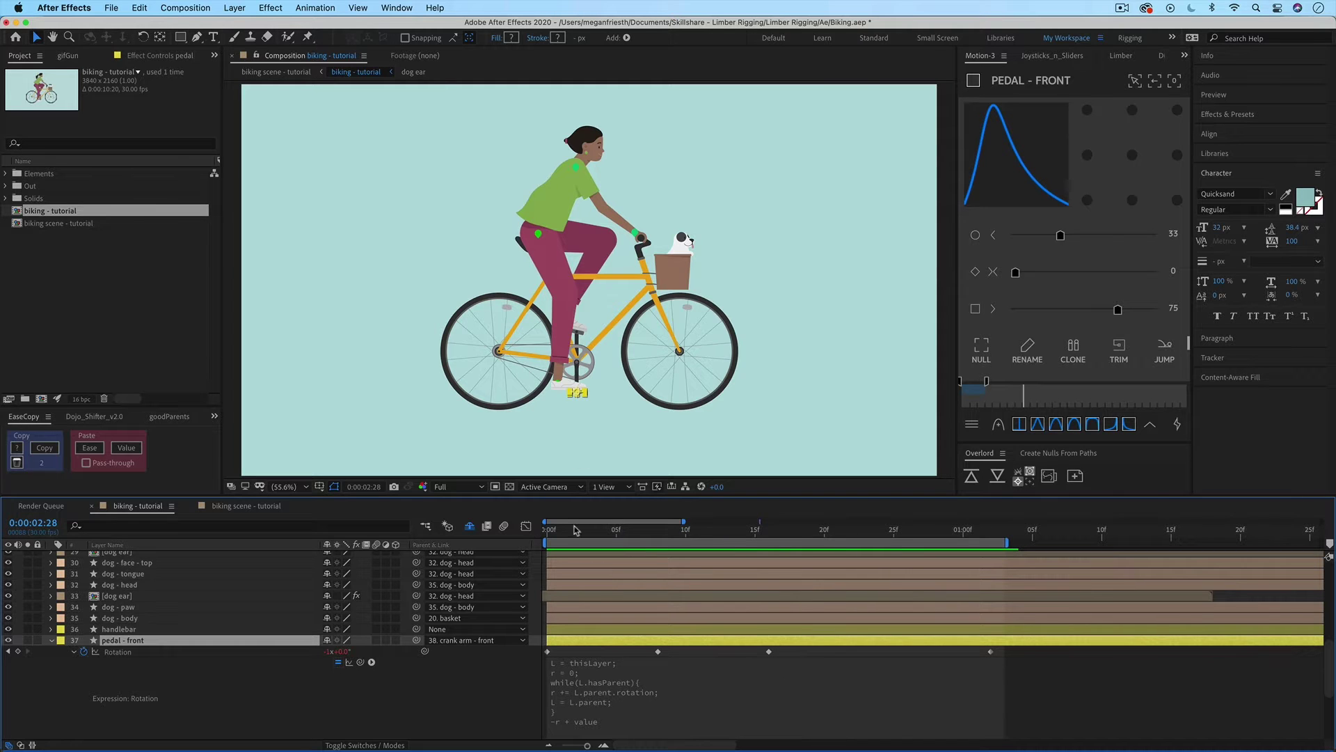
{"action": "left_click_drag", "start_coordinate": [576, 531], "coordinate": [897, 557]}
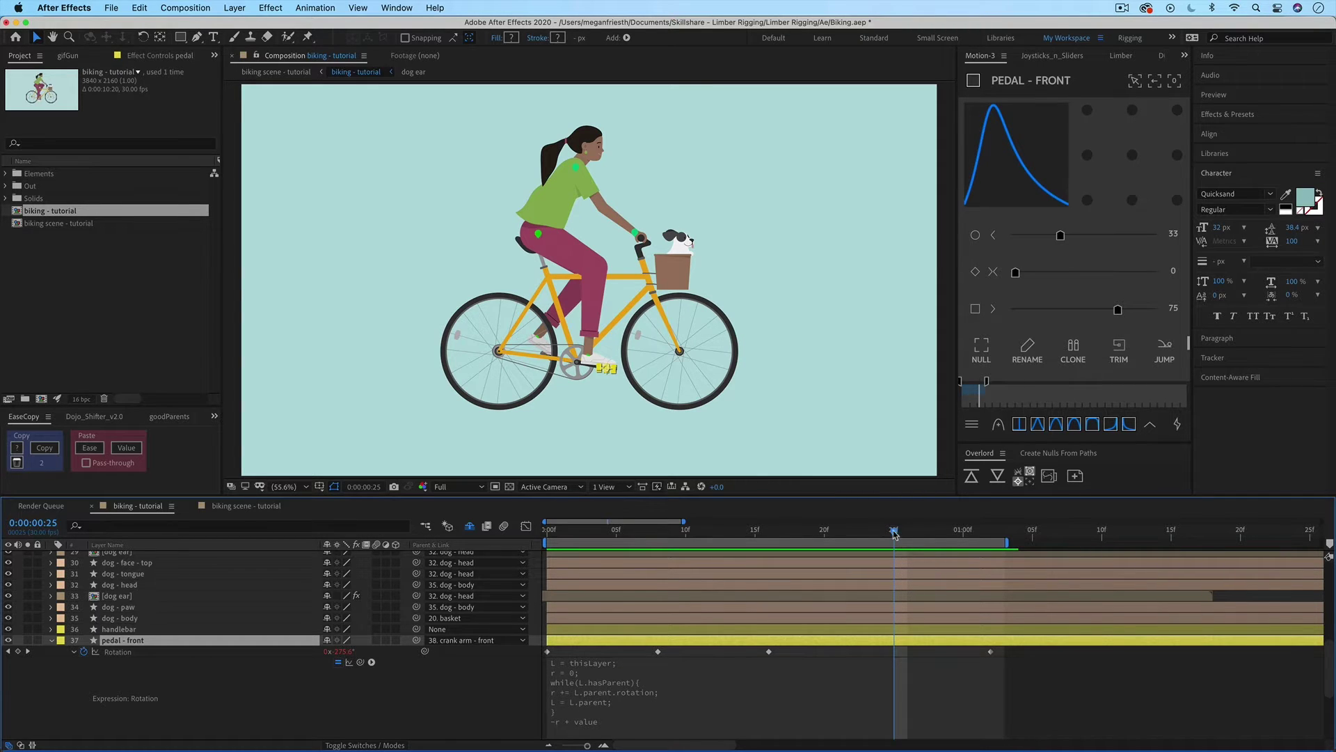
{"action": "left_click_drag", "start_coordinate": [895, 535], "coordinate": [1102, 542]}
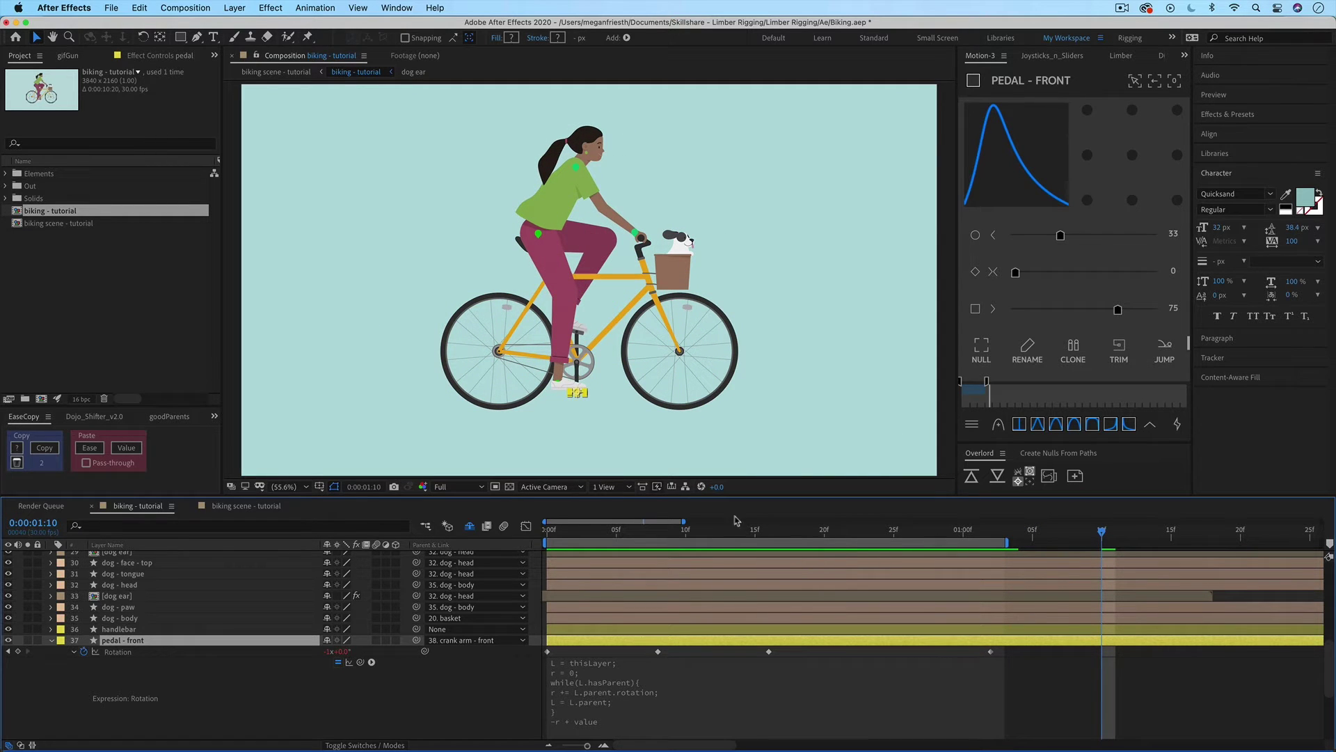
{"action": "left_click", "coordinate": [544, 536]}
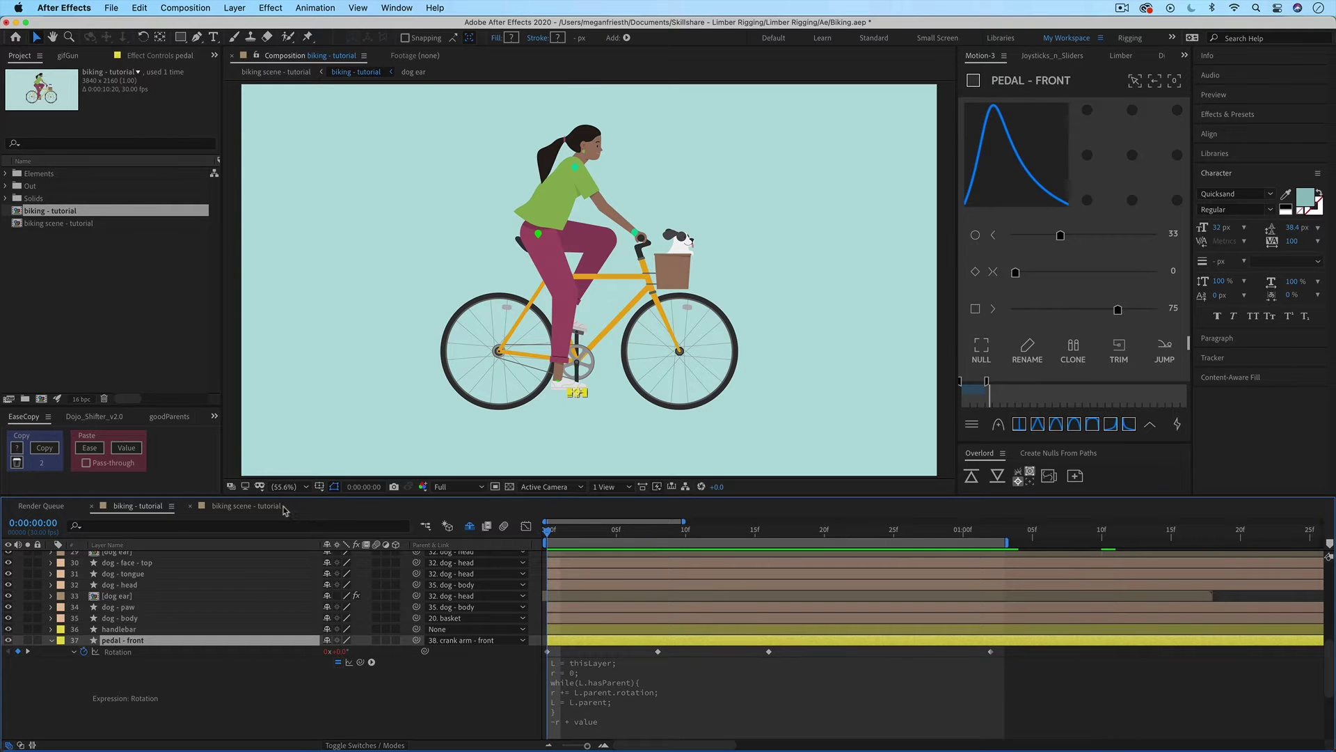
- Preview the biking scene - tutorial composition up to 0:00:01:02 and open its nested biking - tutorial composition
{"action": "left_click", "coordinate": [283, 508]}
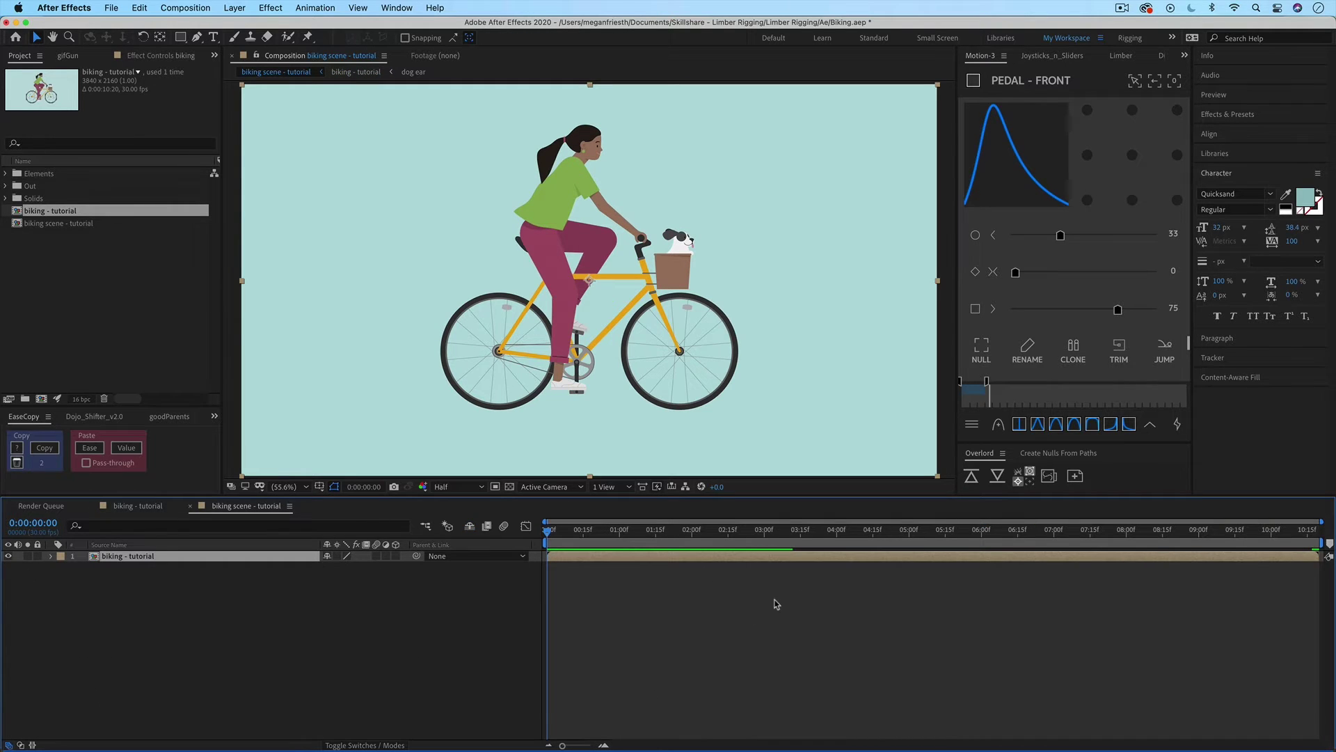
{"action": "key", "text": "space"}
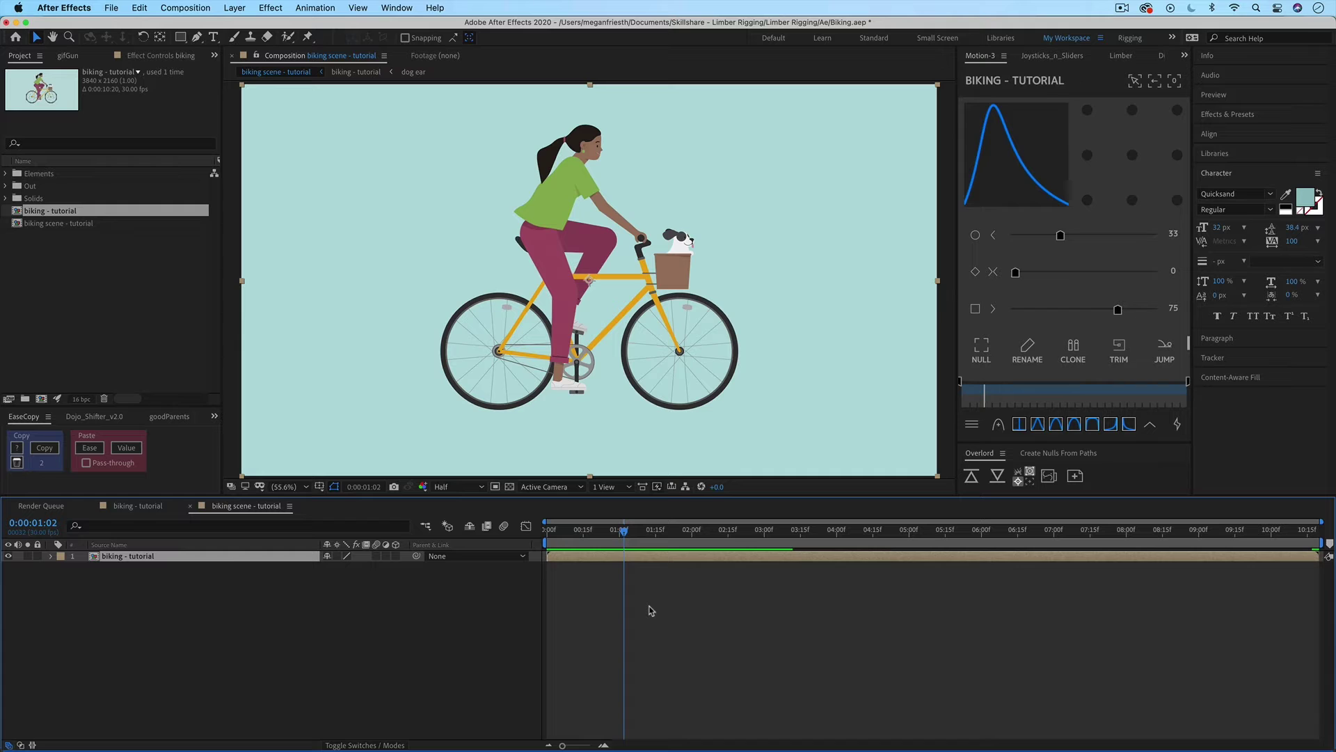
{"action": "double_click", "coordinate": [213, 557]}
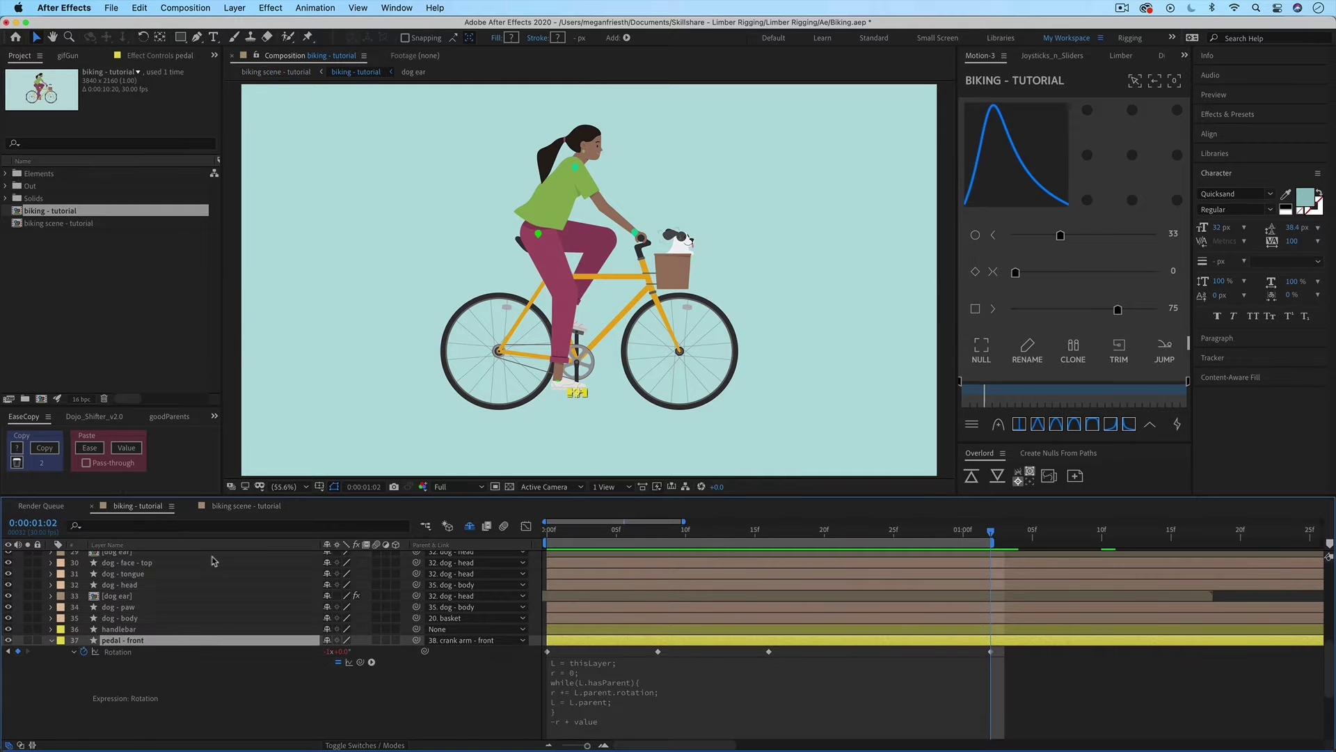
- Collapse the pedal - front properties and trim the biking - tutorial composition to its work area, ending at 0:00:01:03
{"action": "key", "text": "u"}
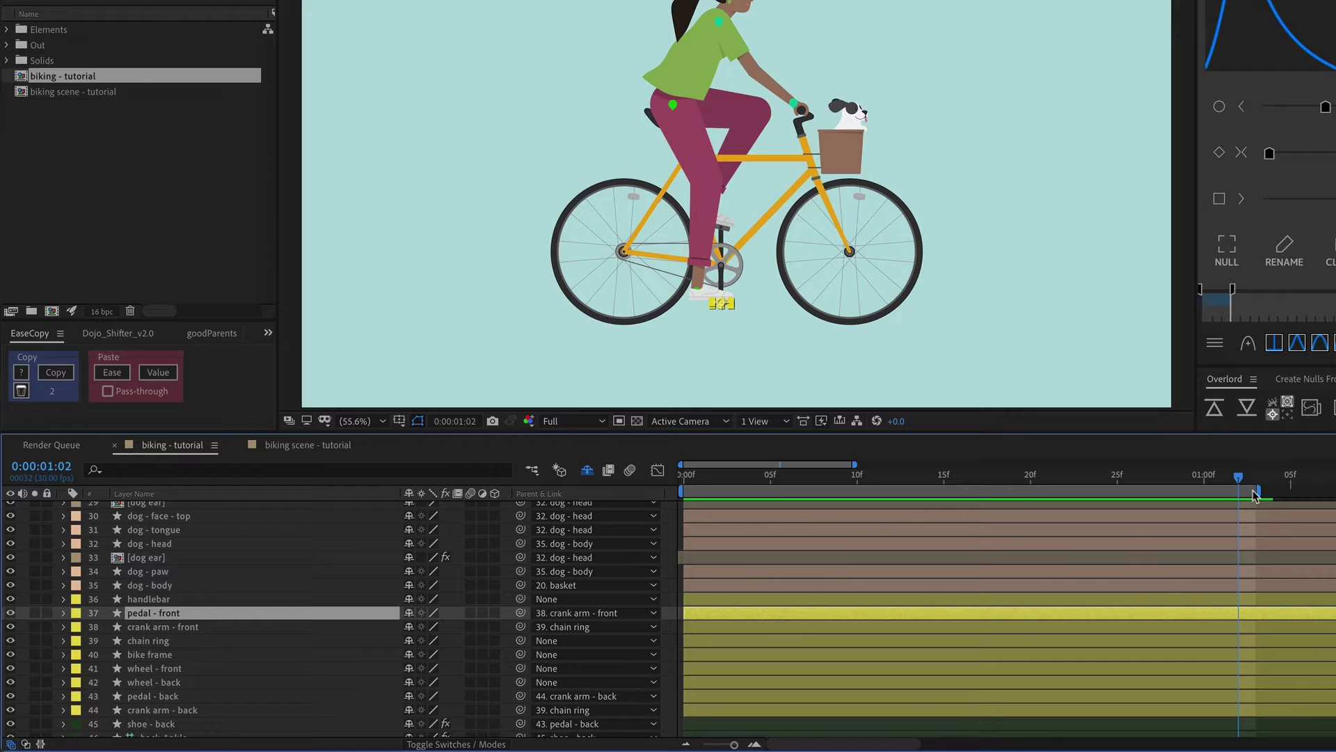
{"action": "key", "text": "Page_Down"}
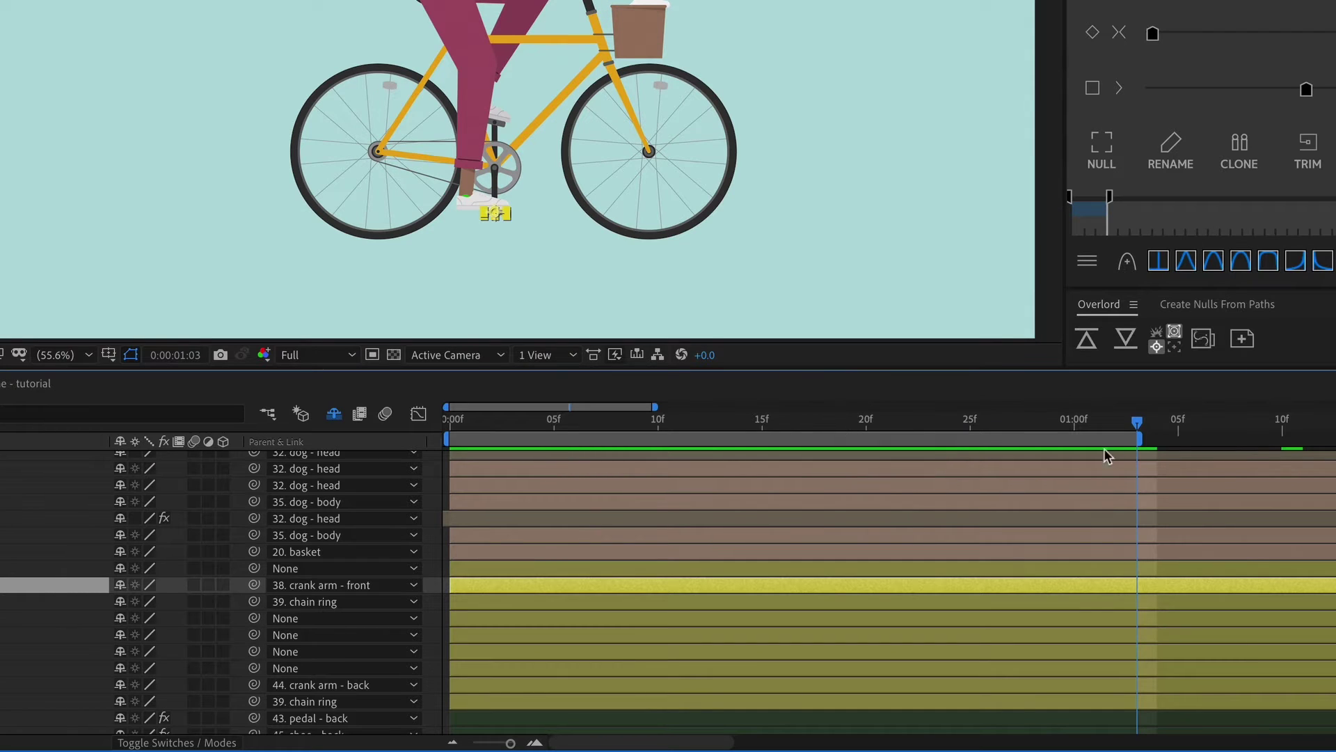
{"action": "right_click", "coordinate": [822, 437]}
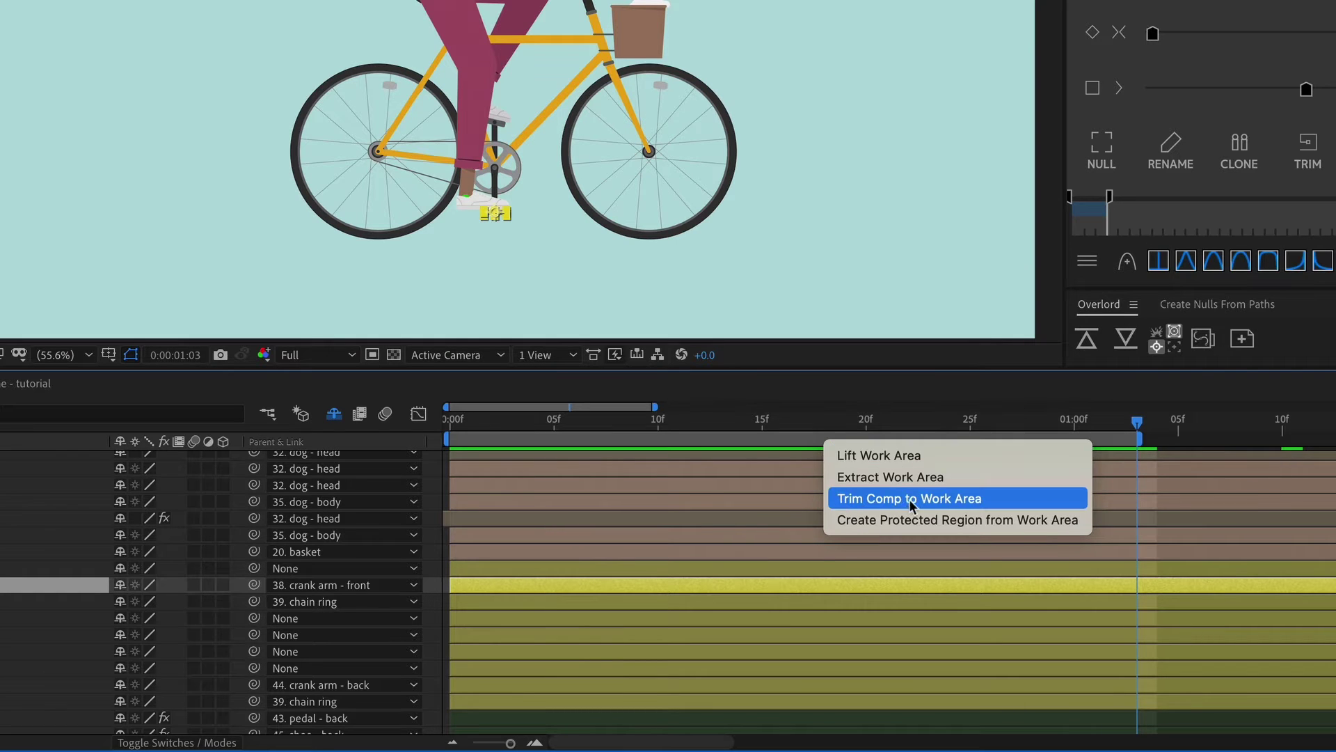
{"action": "left_click", "coordinate": [929, 499]}
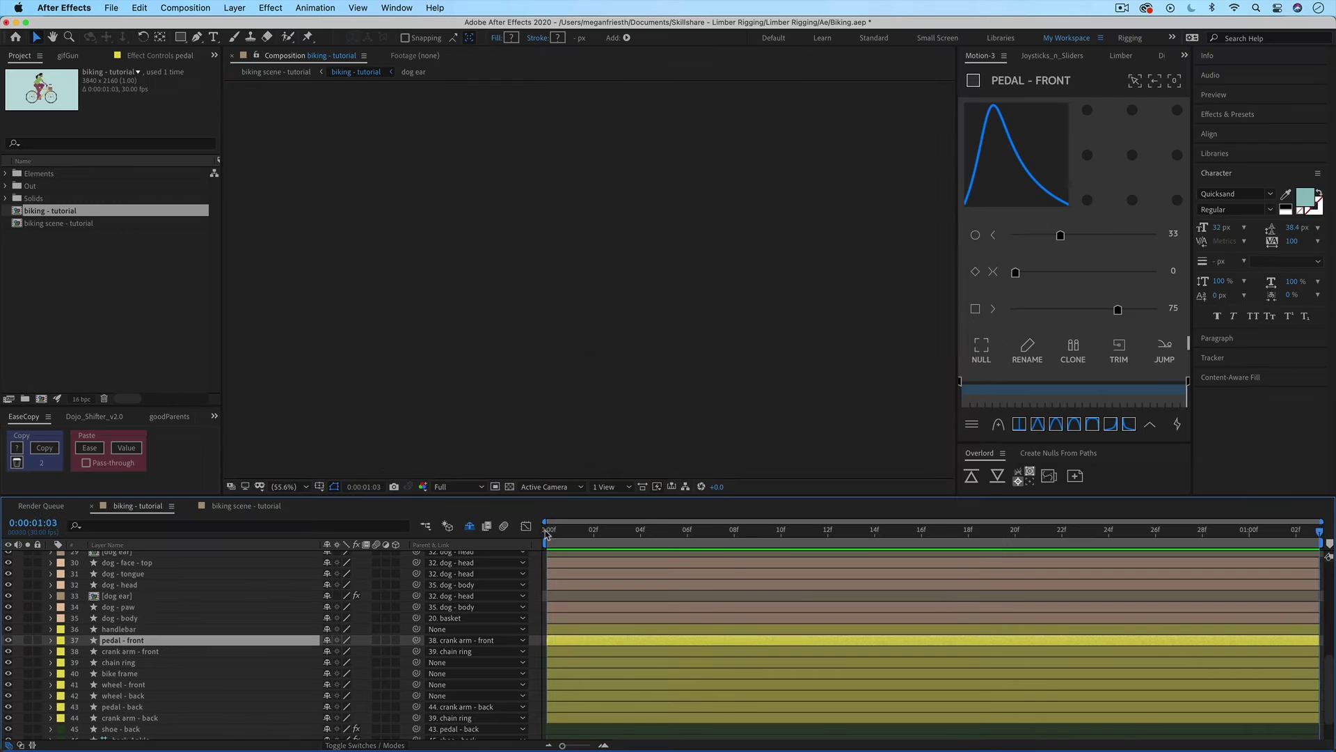
- Return to biking scene - tutorial and check the nested layer's last frames at 0:00:01:02 and 0:00:01:03
{"action": "left_click", "coordinate": [278, 512]}
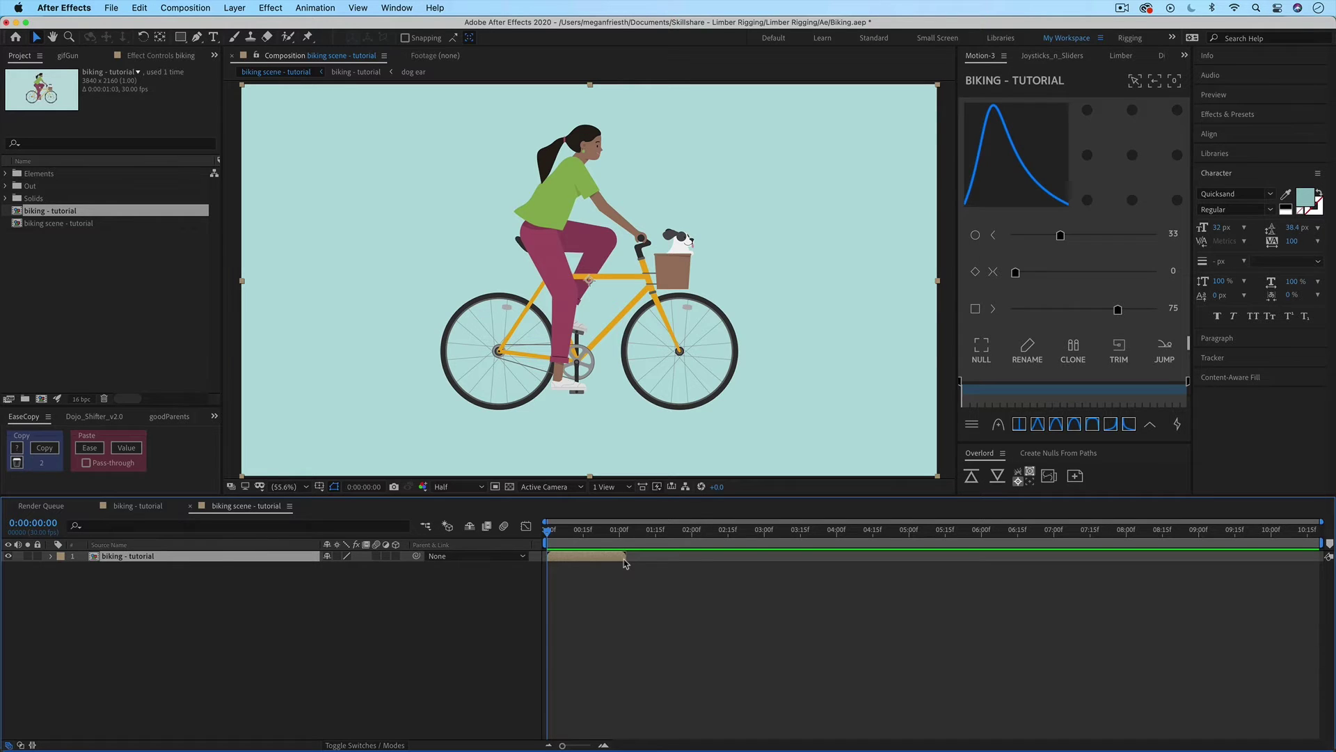
{"action": "key", "text": "equal"}
{"action": "left_click", "coordinate": [856, 533]}
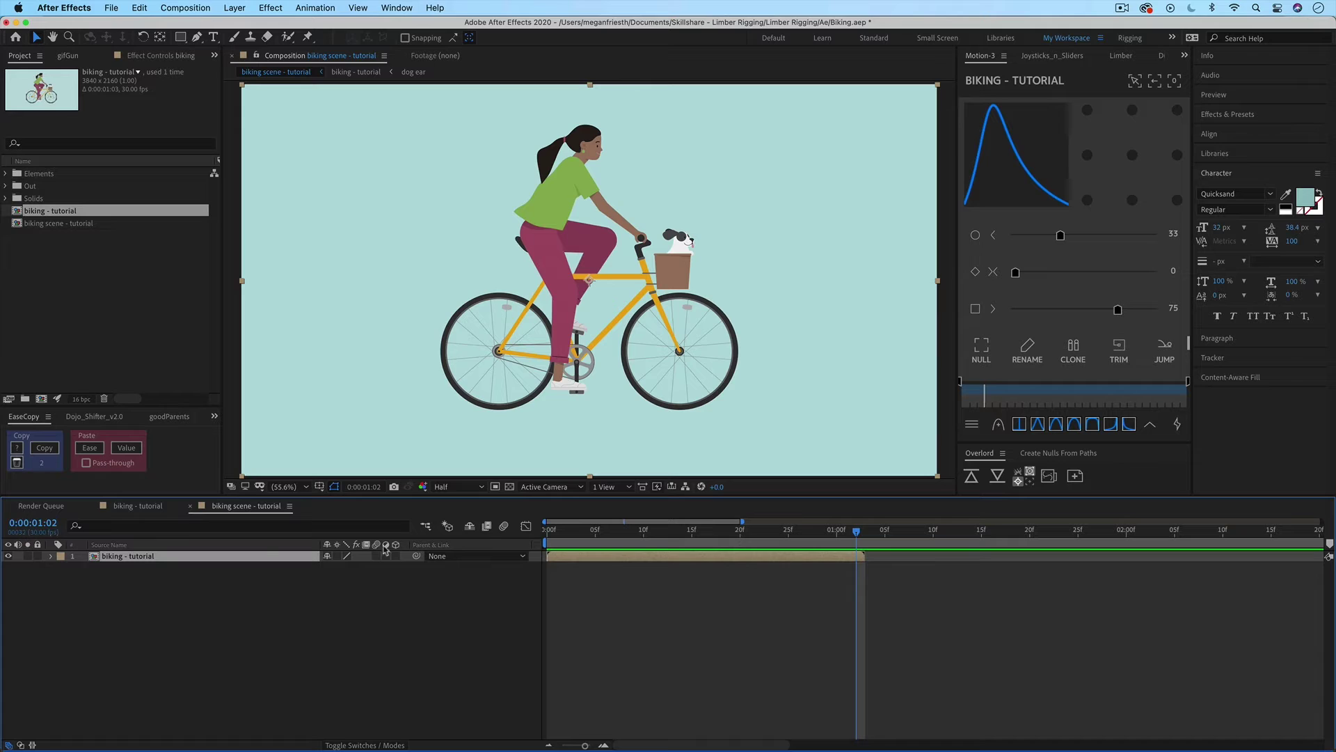
{"action": "left_click_drag", "start_coordinate": [858, 533], "coordinate": [865, 534]}
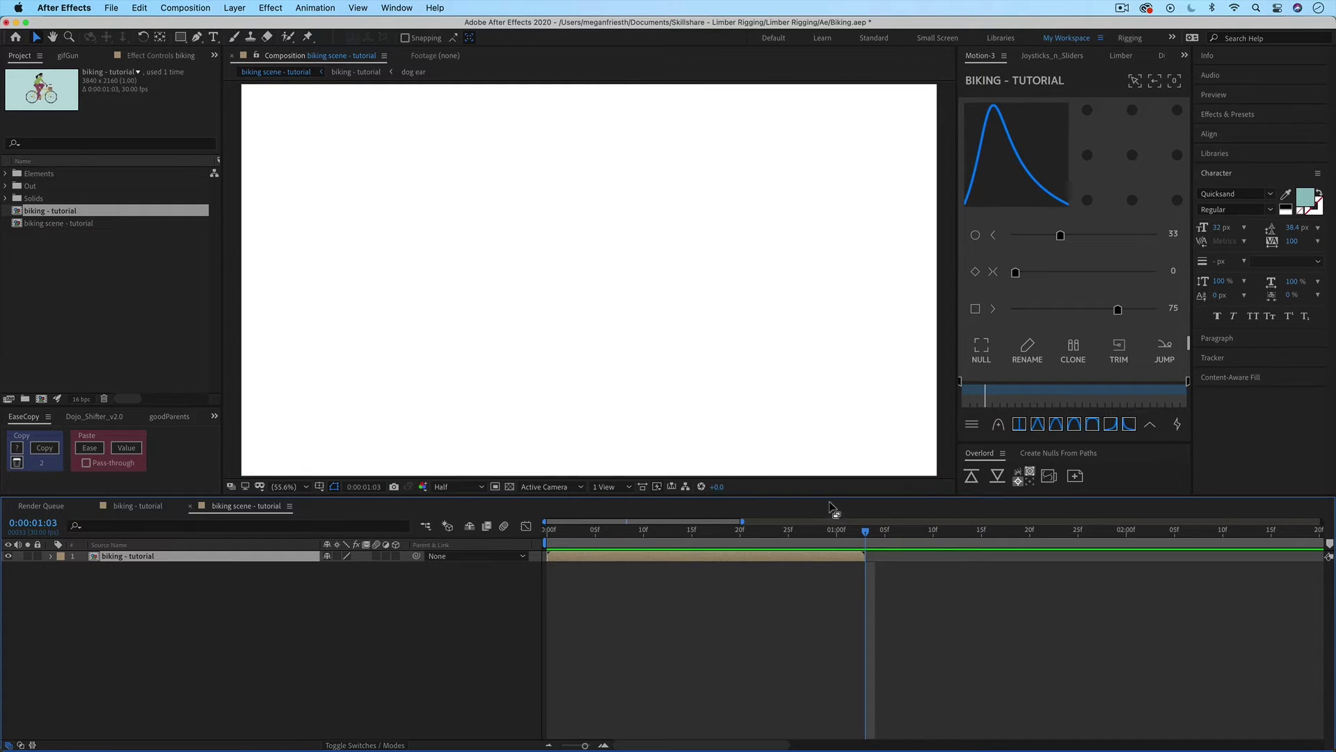
{"action": "left_click_drag", "start_coordinate": [861, 536], "coordinate": [857, 535]}
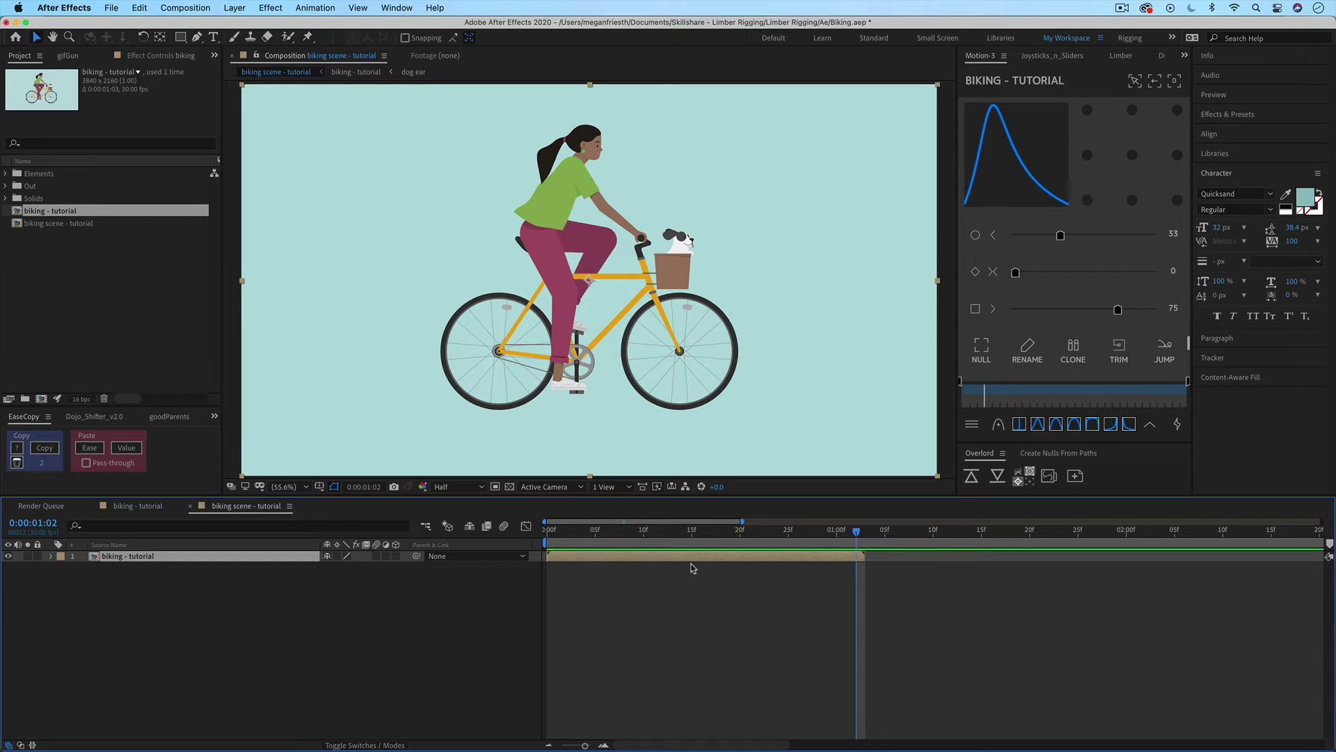
- Enable time remapping on the biking - tutorial layer
{"action": "key", "text": "minus"}
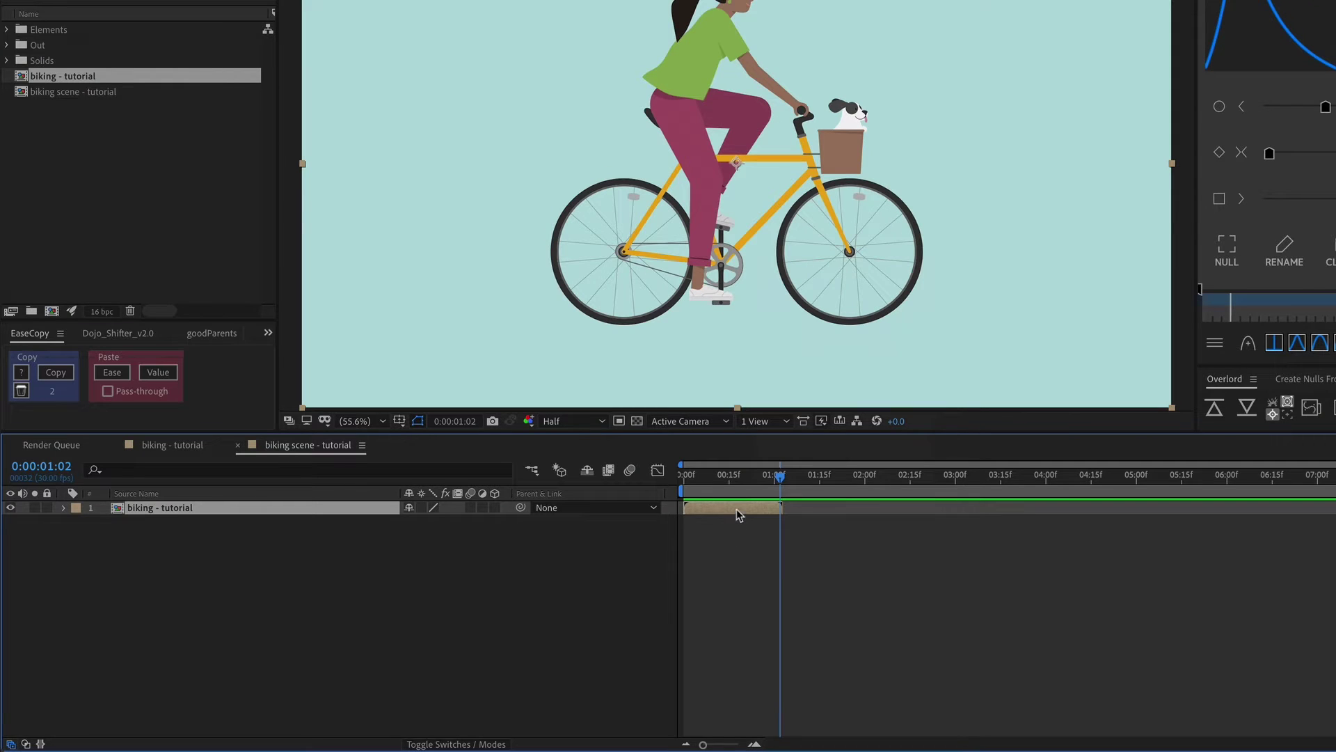
{"action": "right_click", "coordinate": [736, 511]}
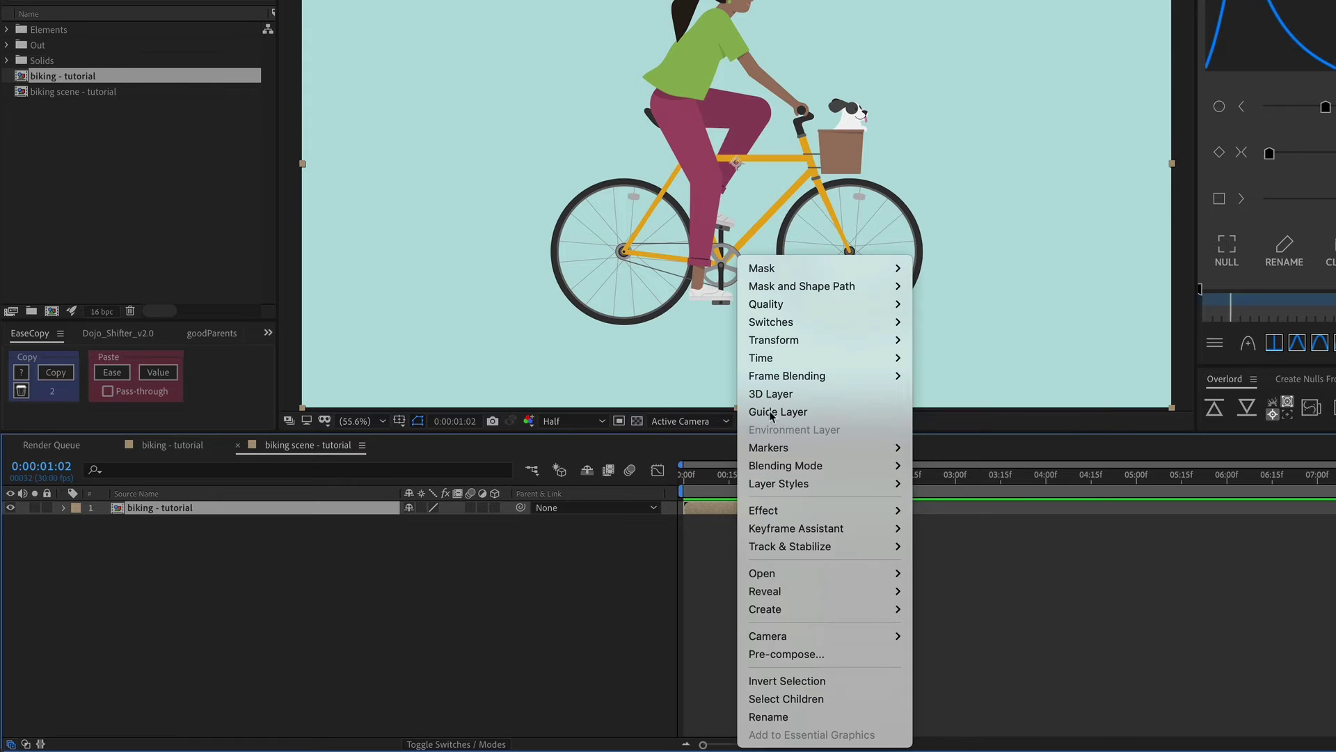
{"action": "mouse_move", "coordinate": [774, 360]}
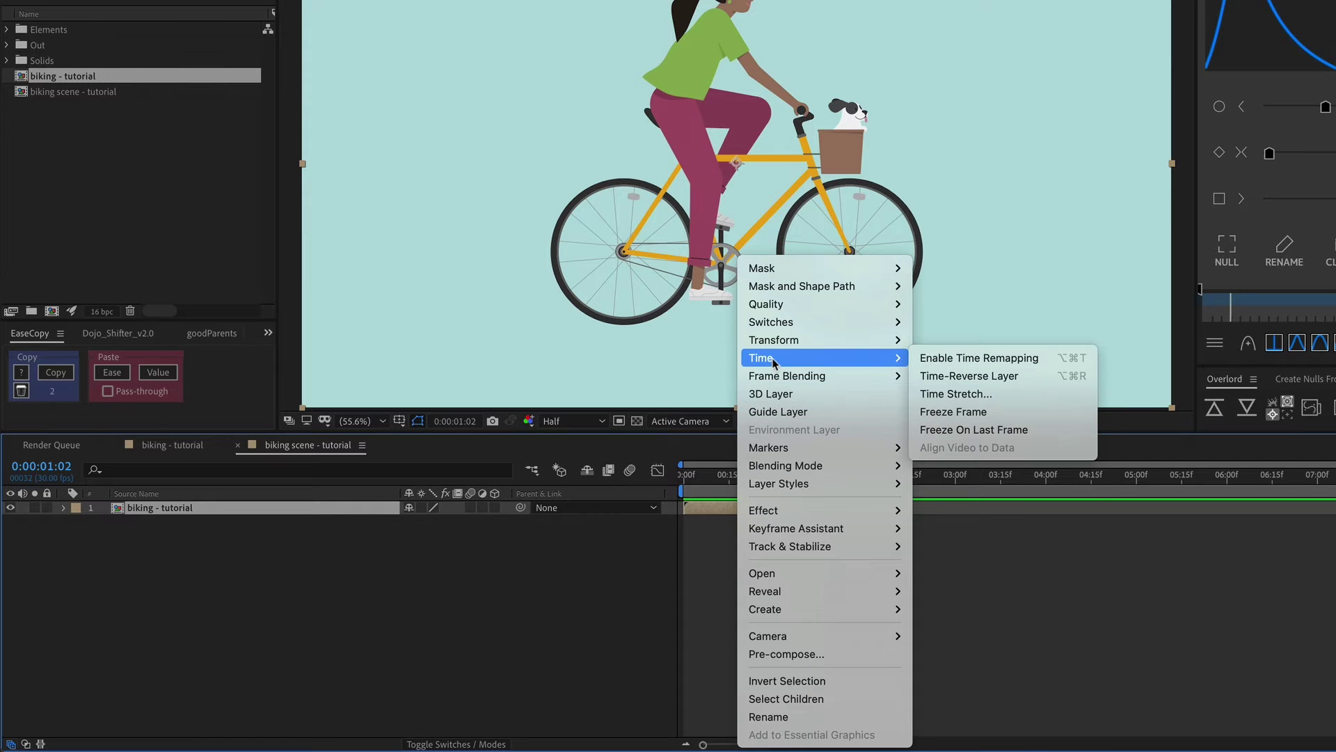
{"action": "left_click", "coordinate": [962, 359]}
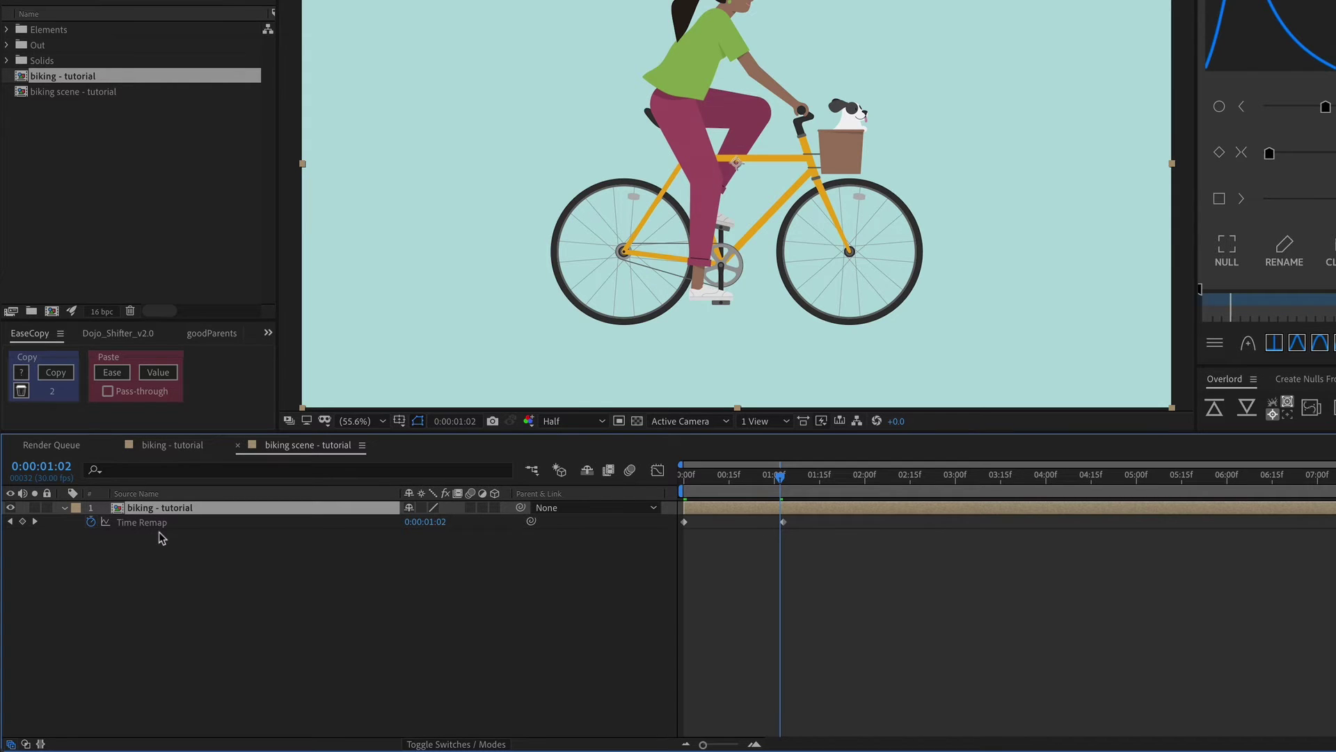
- Add a Time Remap keyframe at 0:00:01:02 and delete the keyframe on the blank frame at 0:00:01:03
{"action": "key", "text": "="}
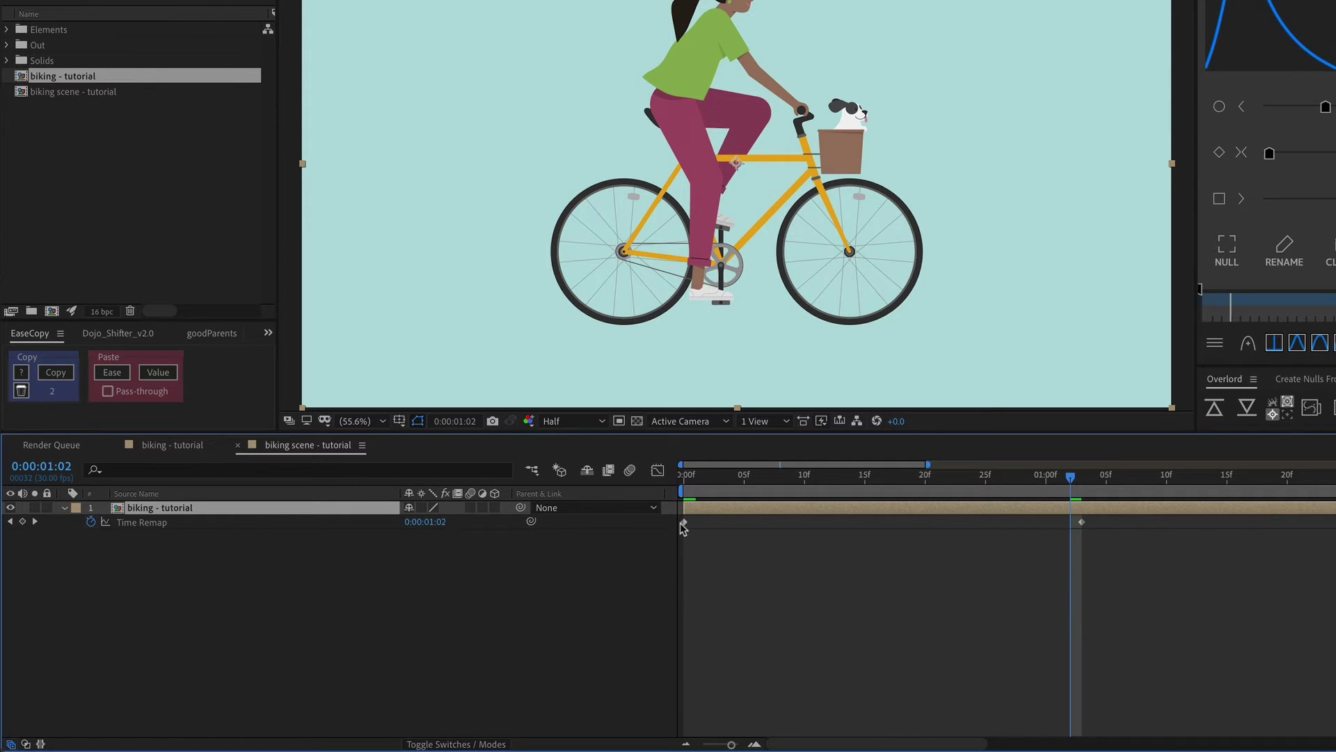
{"action": "left_click", "coordinate": [1081, 479]}
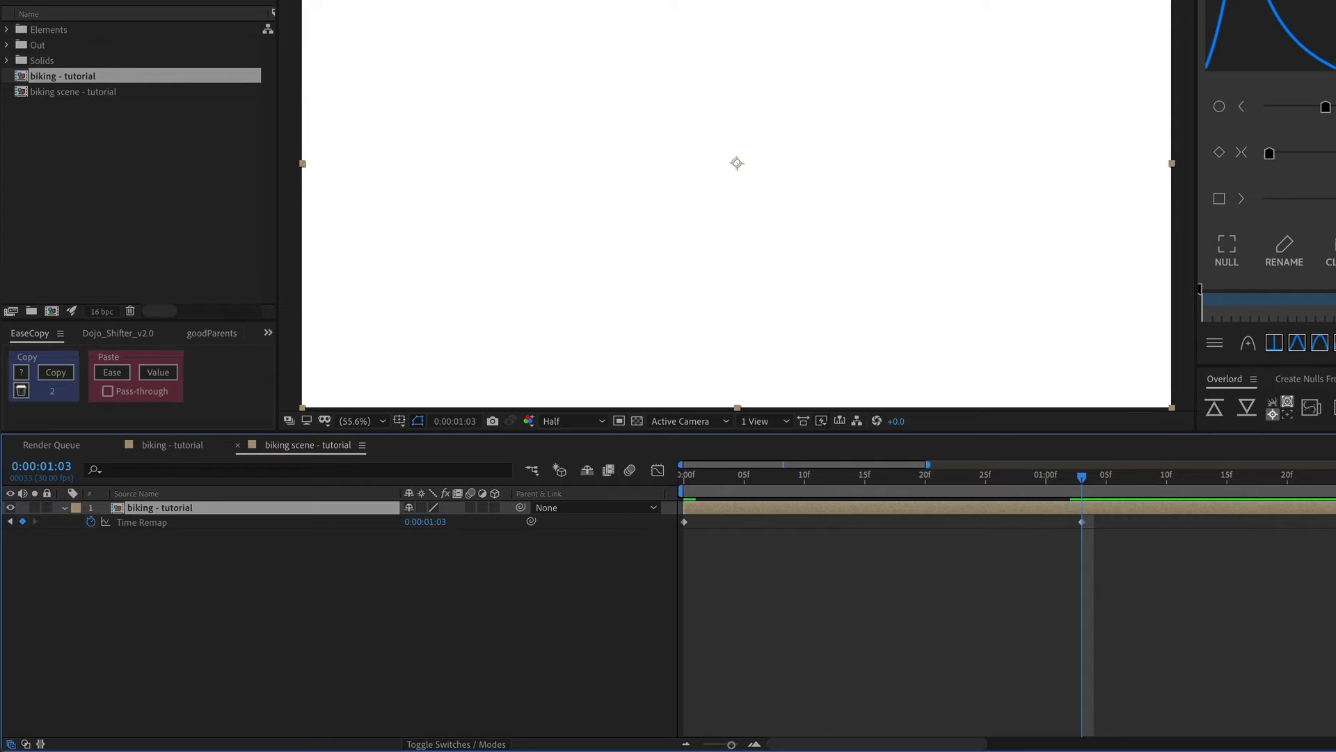
{"action": "left_click_drag", "start_coordinate": [1082, 478], "coordinate": [1154, 487]}
{"action": "key", "text": "j"}
{"action": "mouse_move", "coordinate": [1083, 529]}
{"action": "key", "text": "Page_Up"}
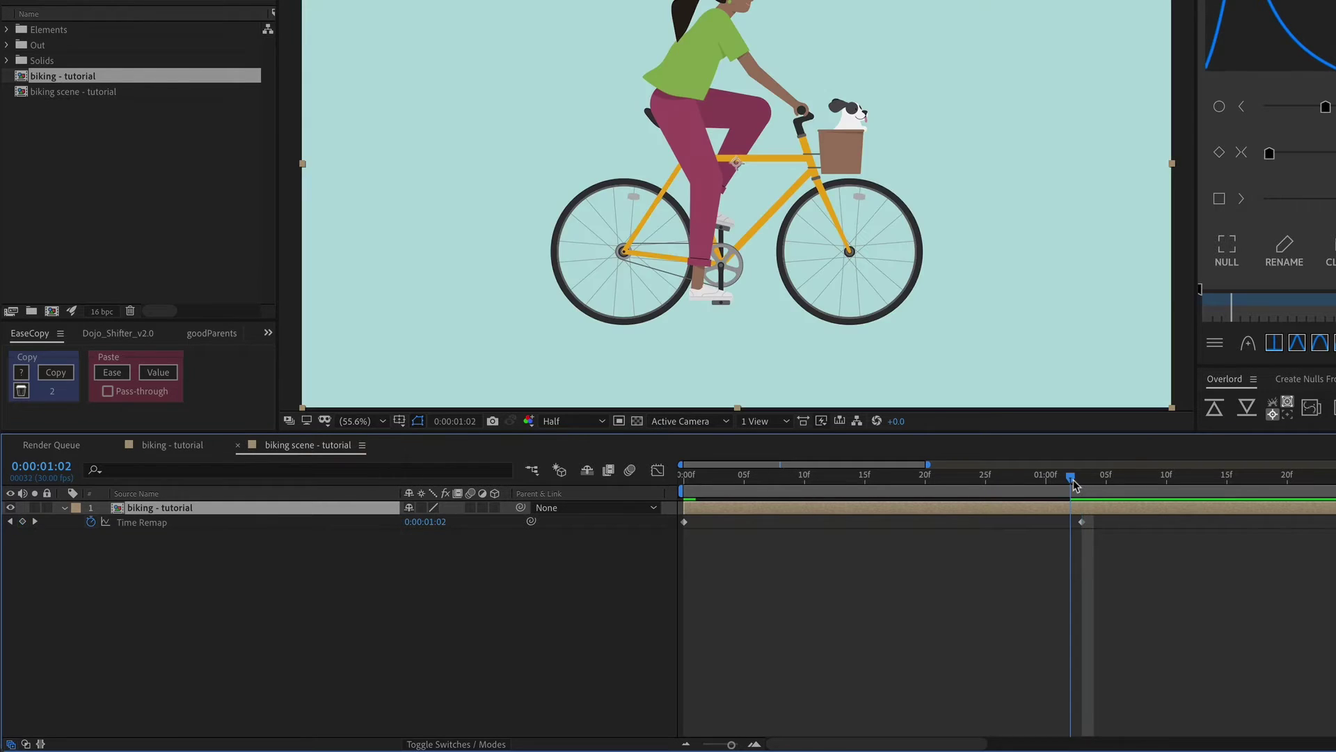
{"action": "left_click", "coordinate": [23, 522]}
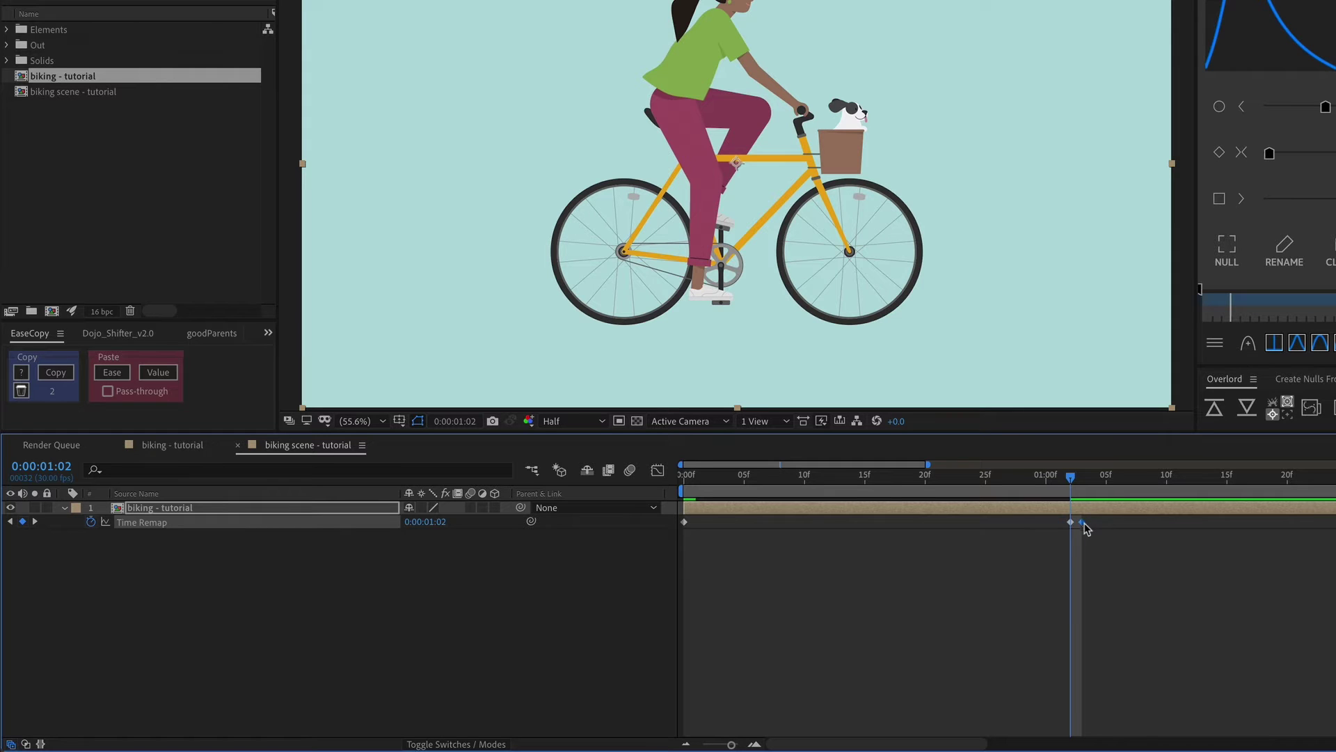
{"action": "key", "text": "BackSpace"}
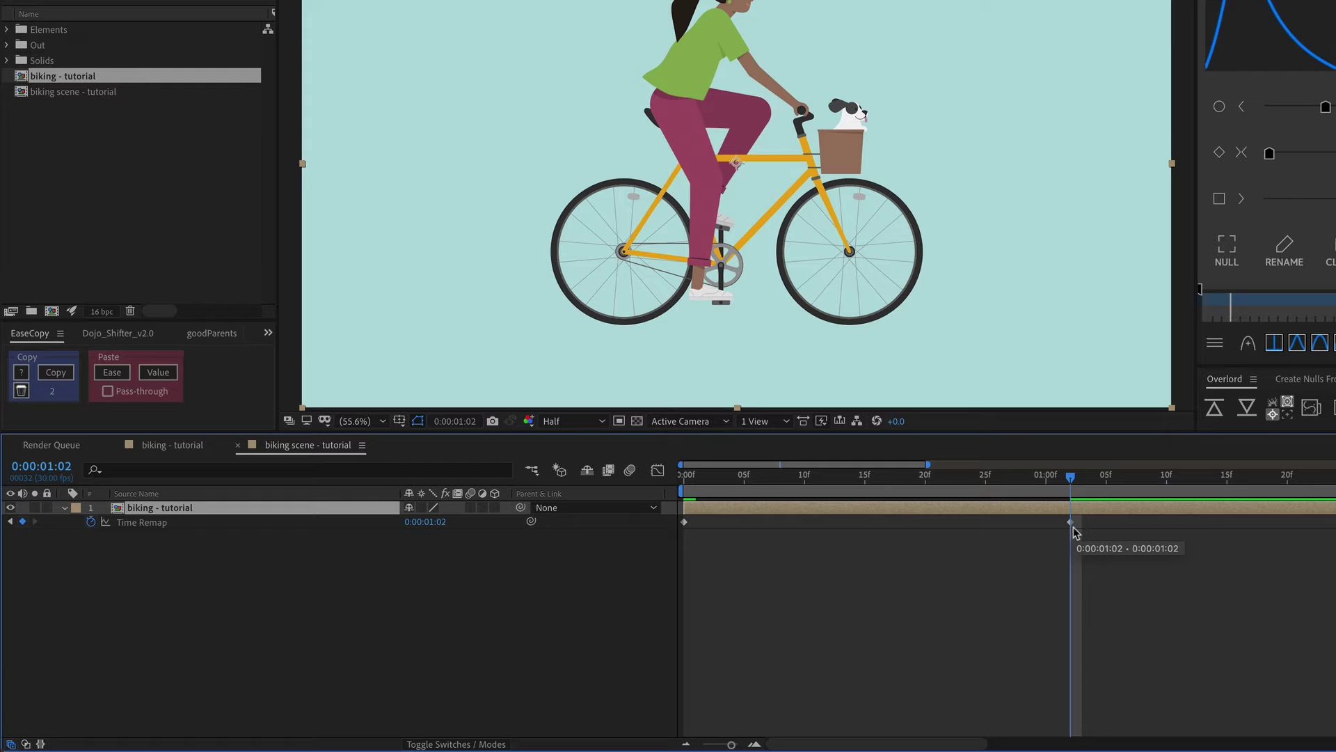
- Add the expression loopOut() to the biking - tutorial layer's Time Remap property
{"action": "key", "text": "alt"}
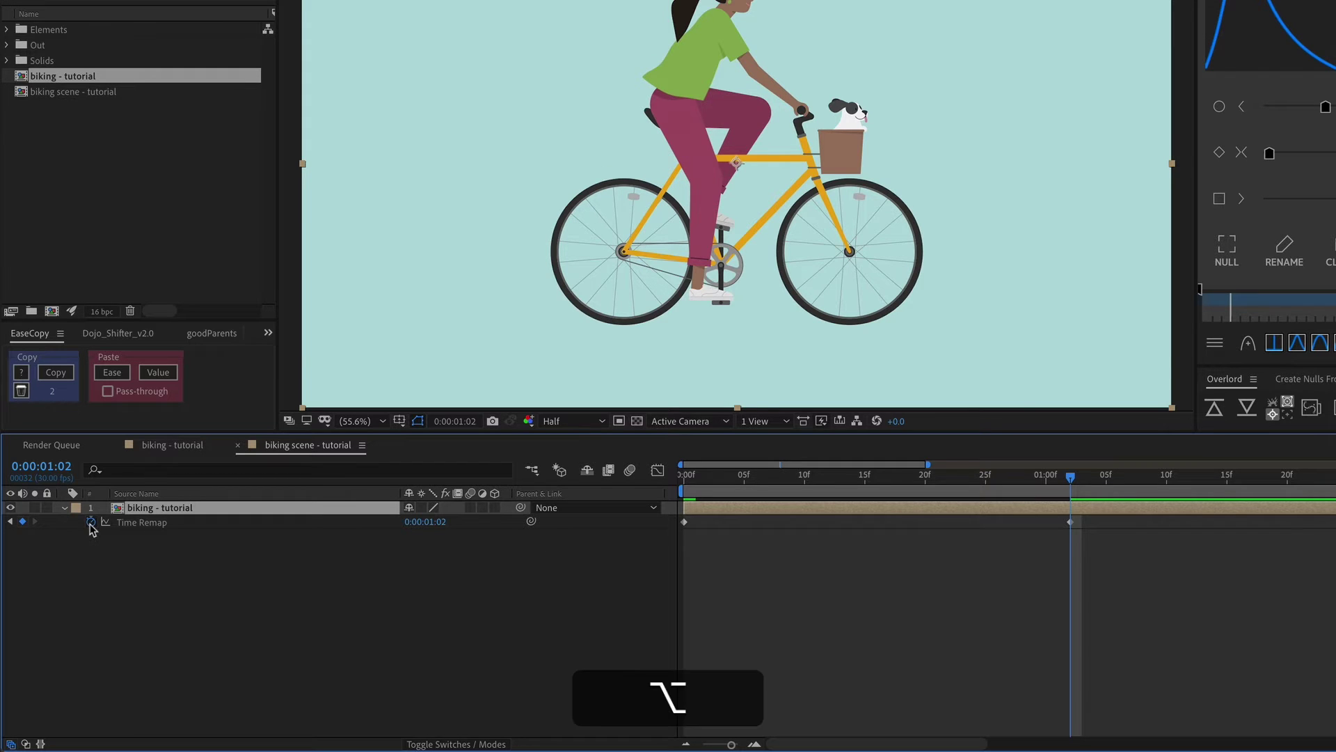
{"action": "left_click", "coordinate": [90, 522], "text": "alt"}
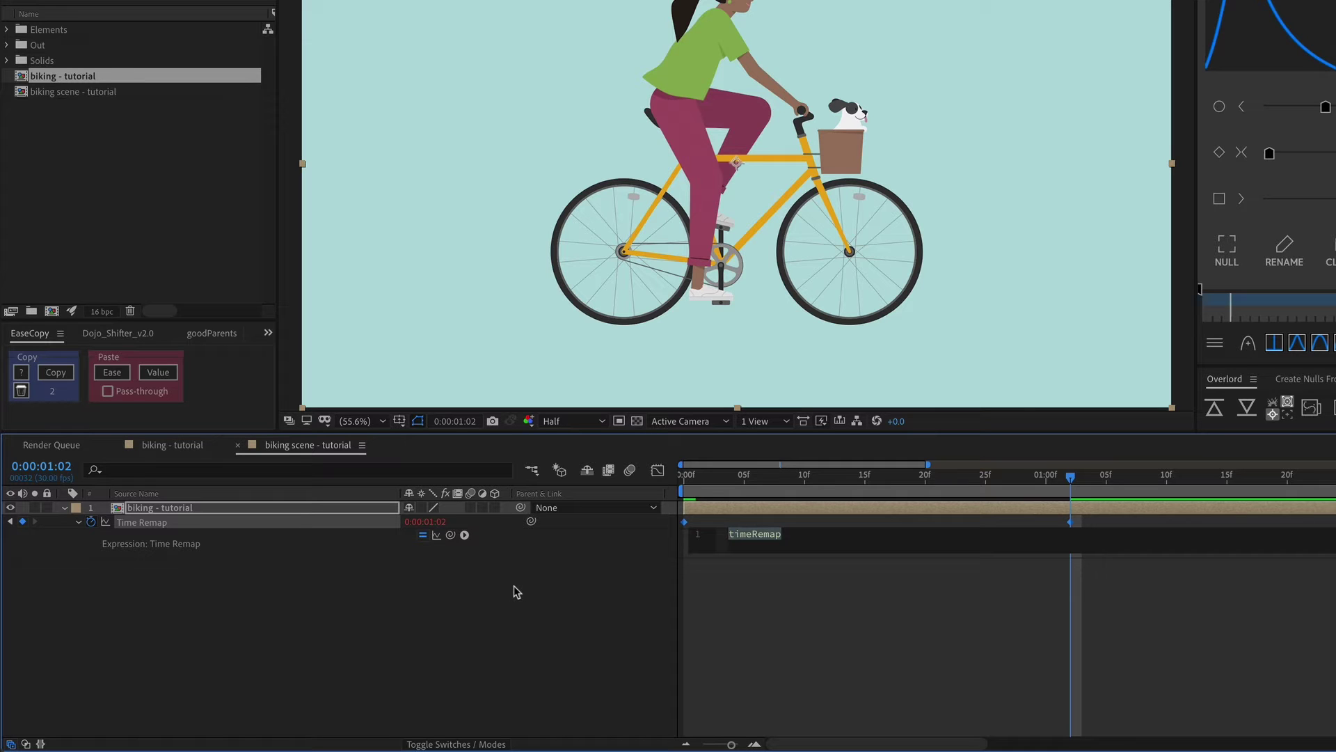
{"action": "type", "text": "loopO"}
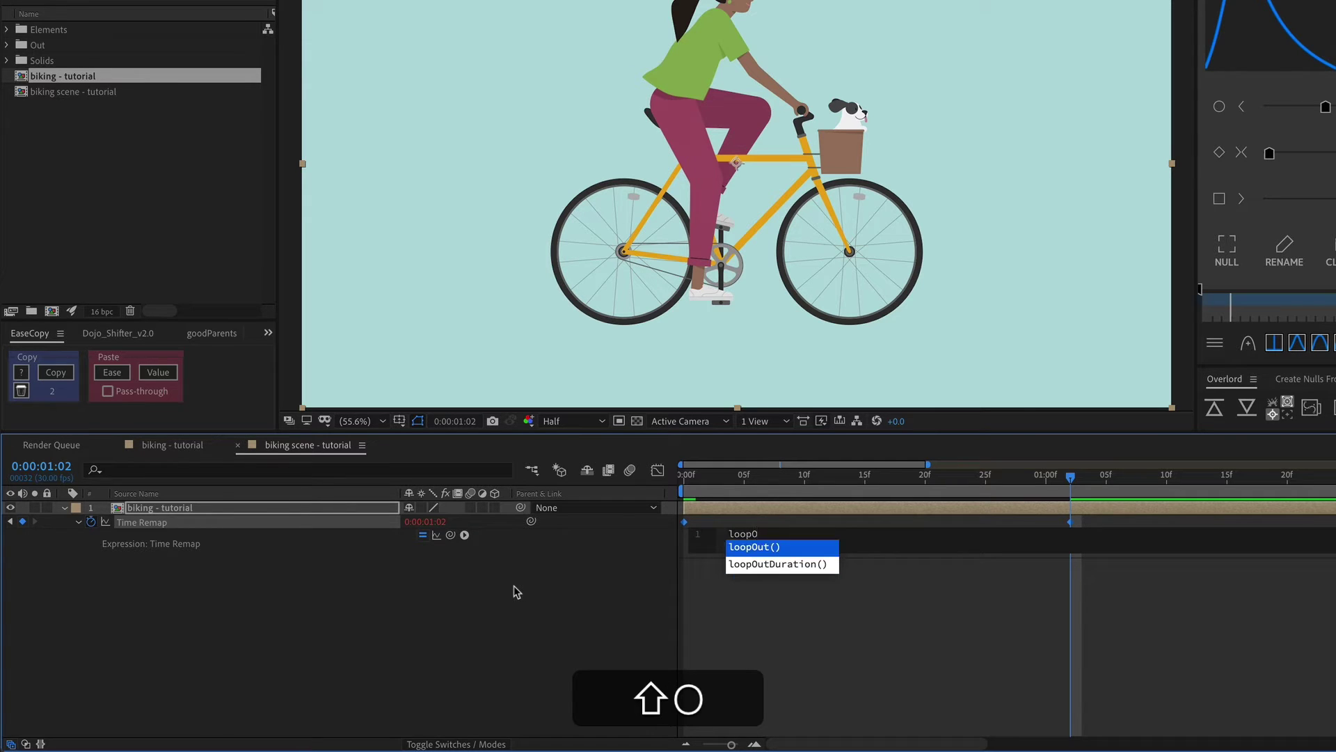
{"action": "key", "text": "Return"}
{"action": "left_click", "coordinate": [798, 584]}
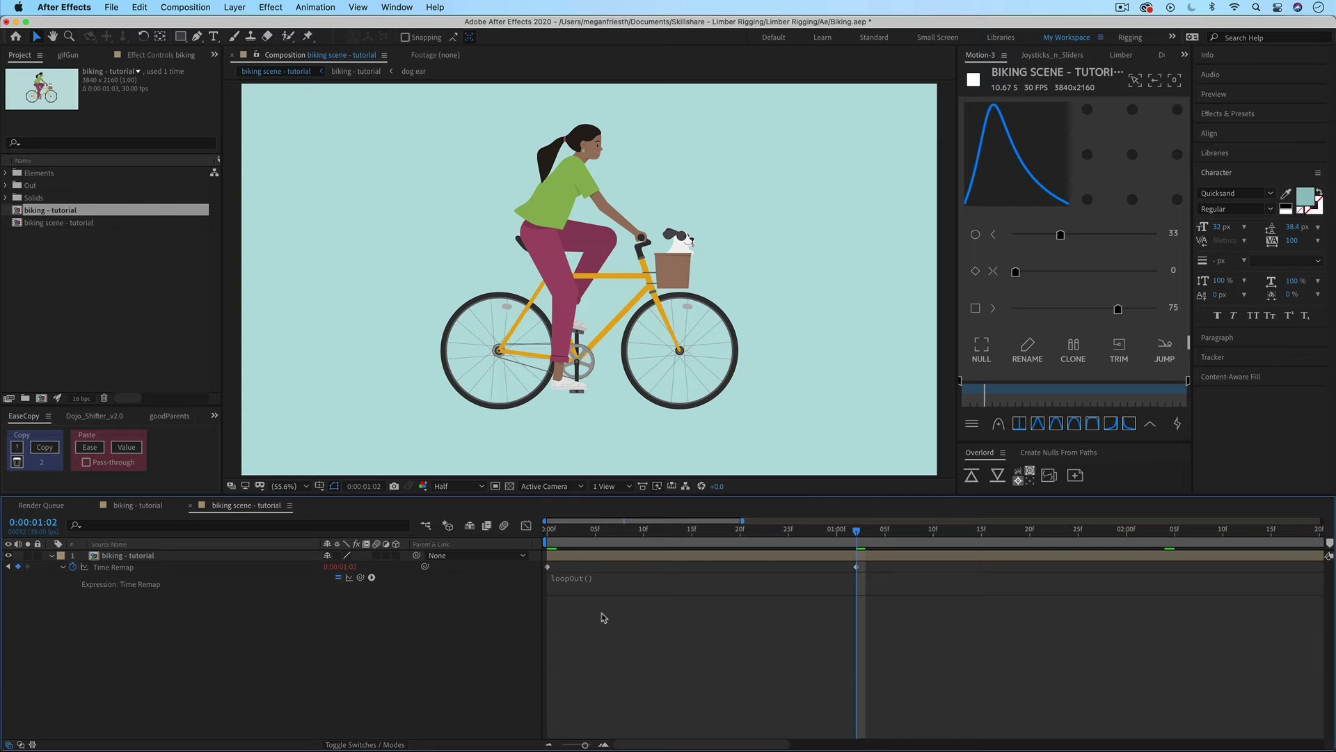
- Preview the looping biking animation from the start across the full biking scene - tutorial timeline
{"action": "left_click", "coordinate": [545, 534]}
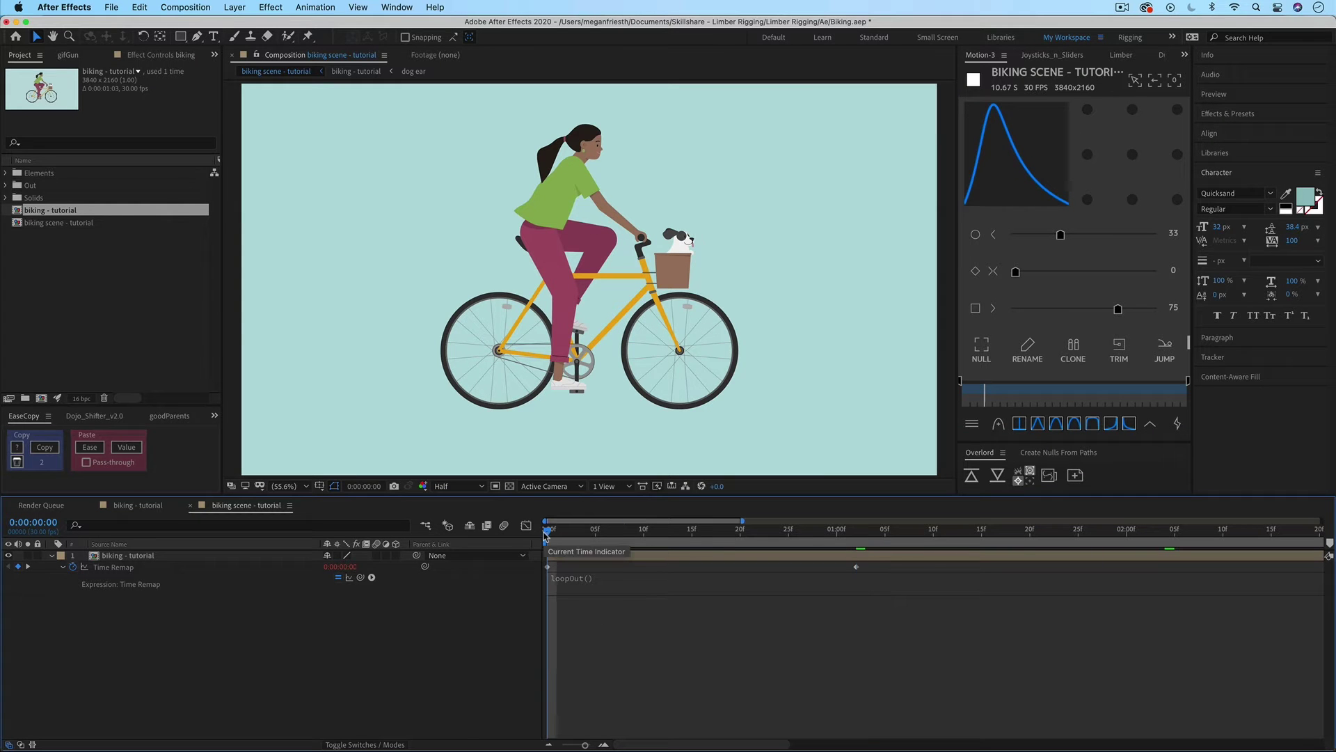
{"action": "key", "text": "minus"}
{"action": "key", "text": "minus"}
{"action": "key", "text": "space"}
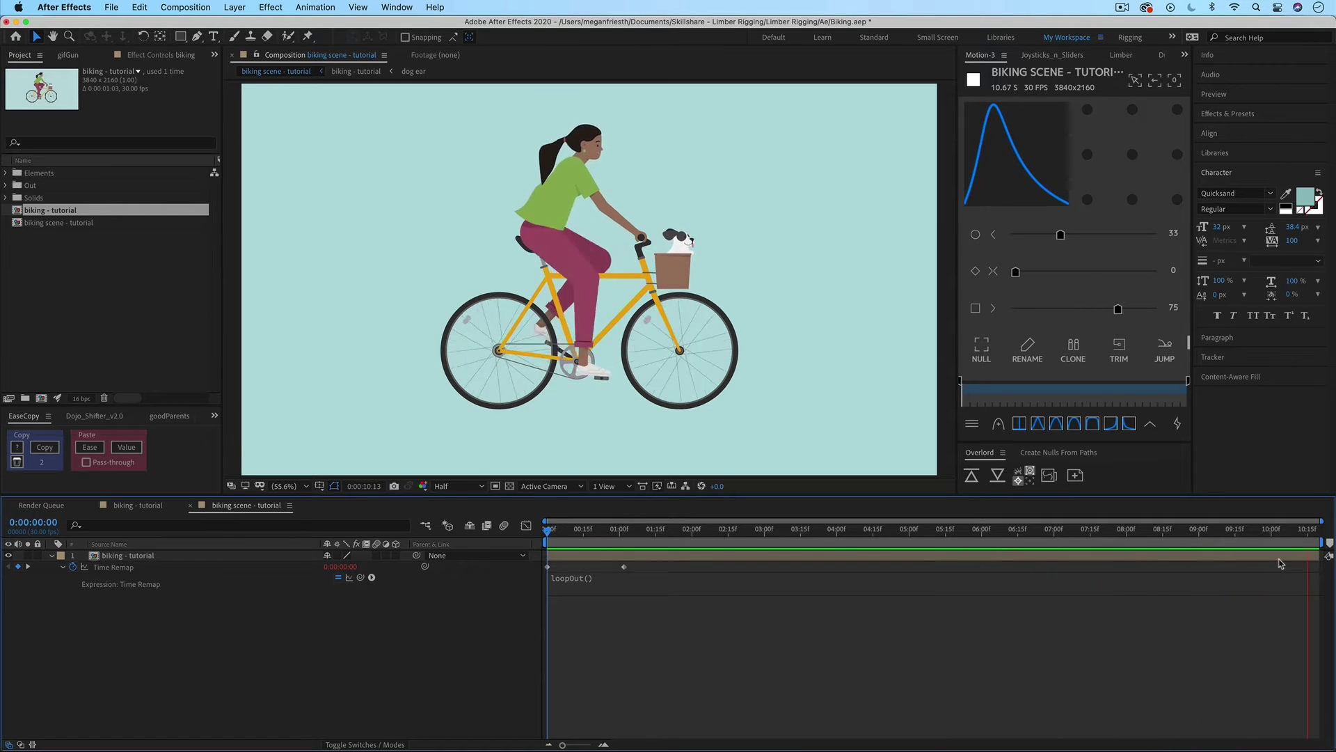
{"action": "key", "text": "space"}
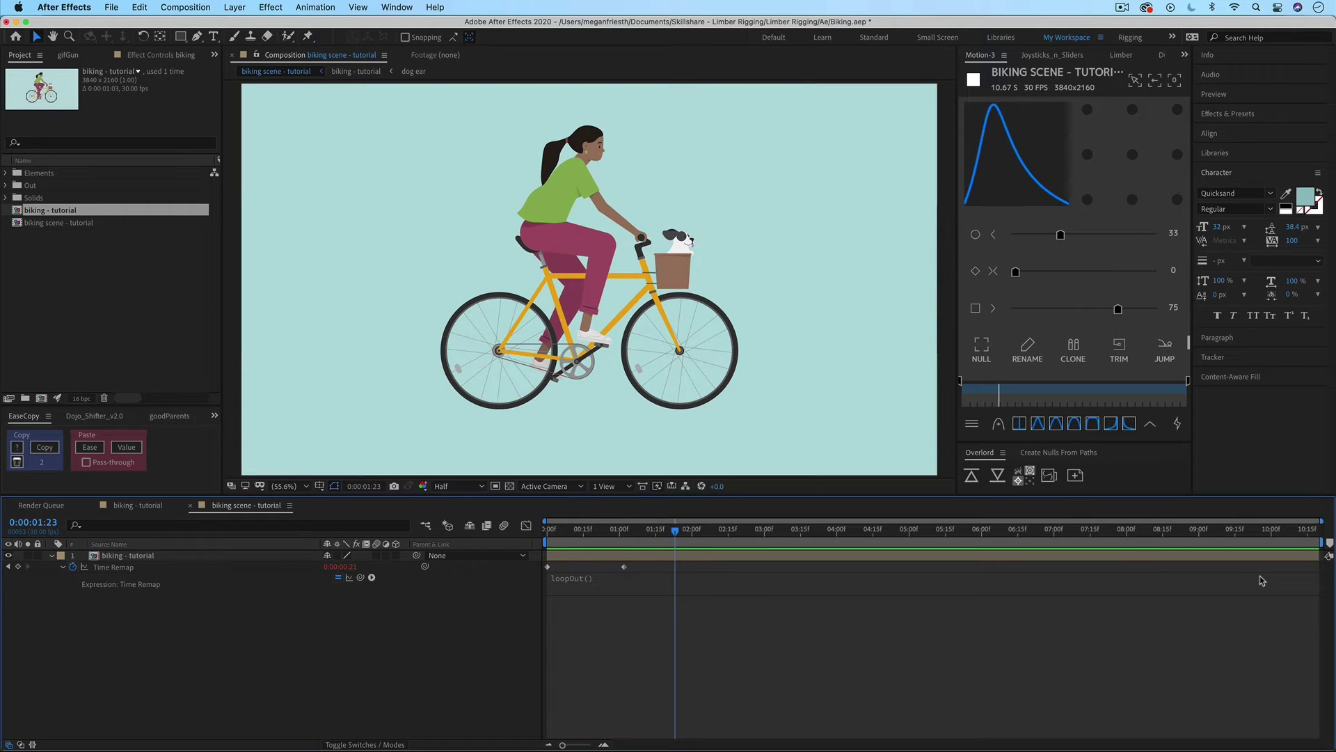
- Compare the loop end at 0:00:01:02 with the scene's final frames, and review the composition's duration setting without changing it
{"action": "left_click", "coordinate": [624, 533]}
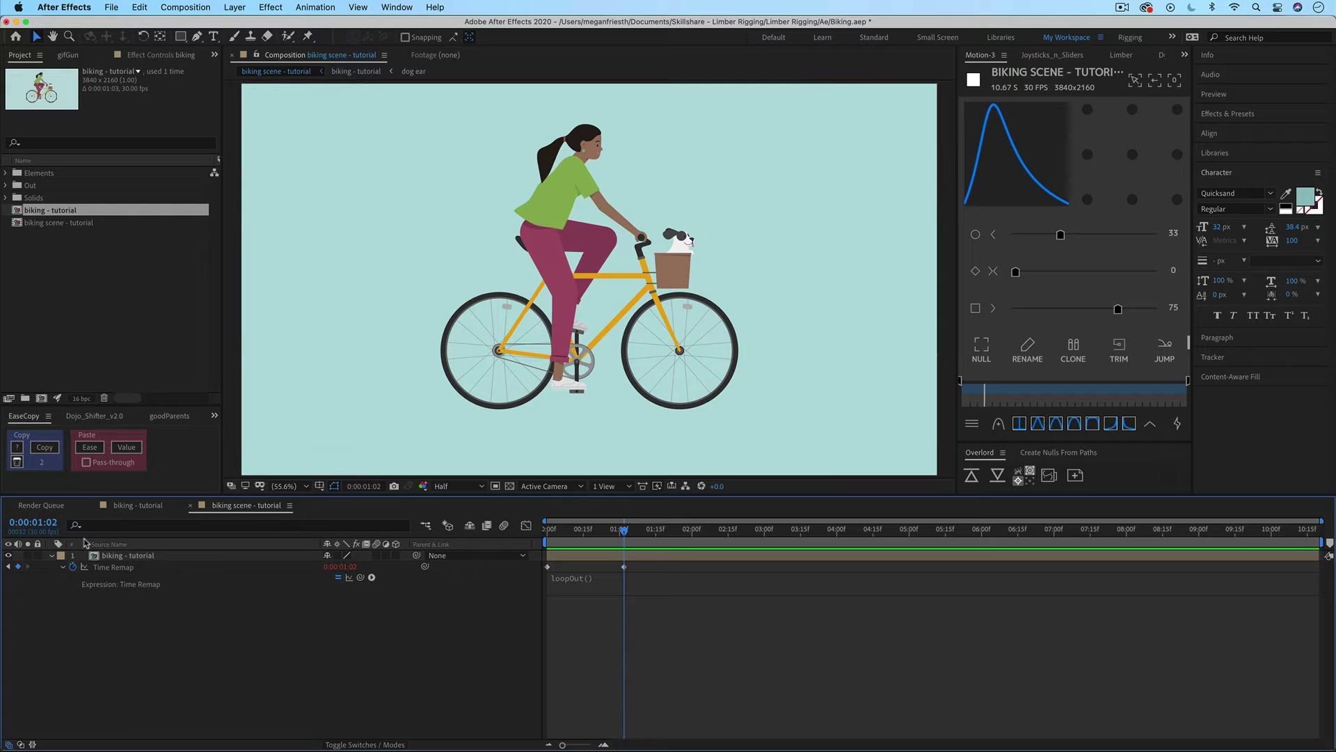
{"action": "left_click", "coordinate": [1314, 532]}
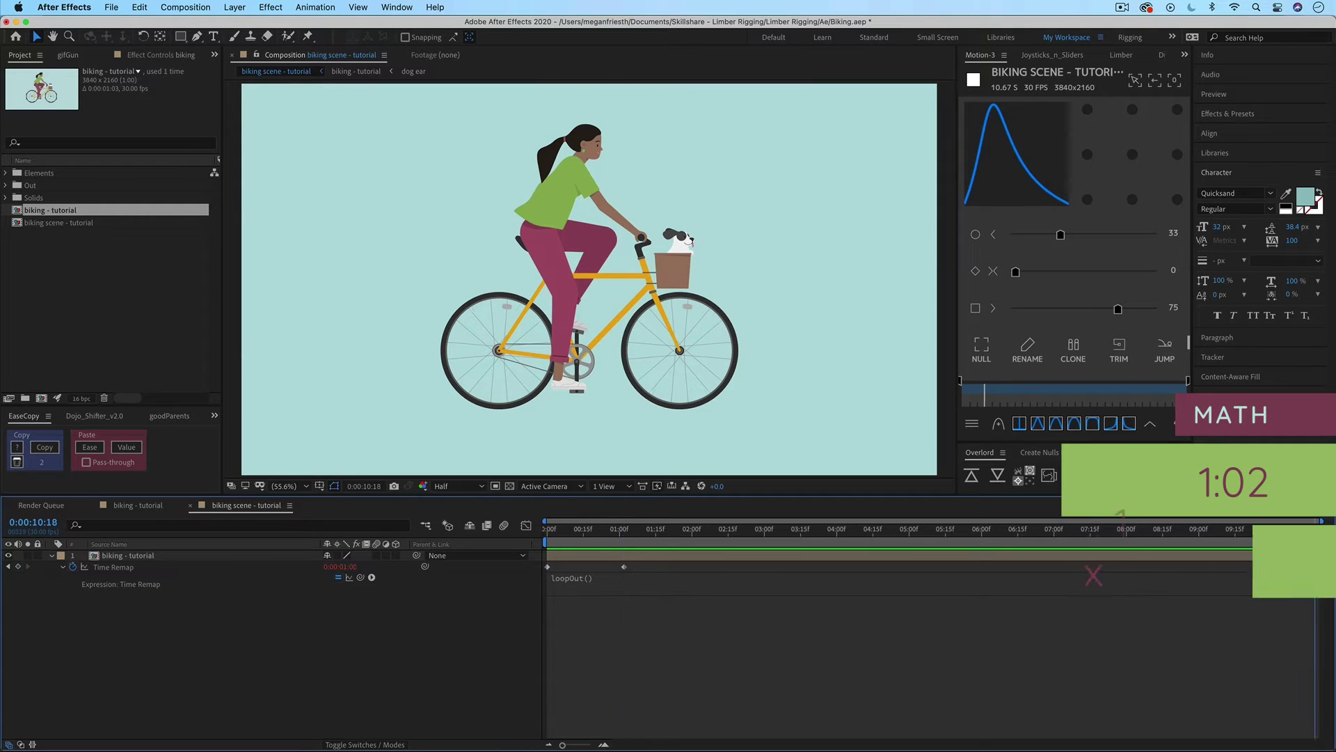
{"action": "left_click_drag", "start_coordinate": [1315, 532], "coordinate": [1317, 532]}
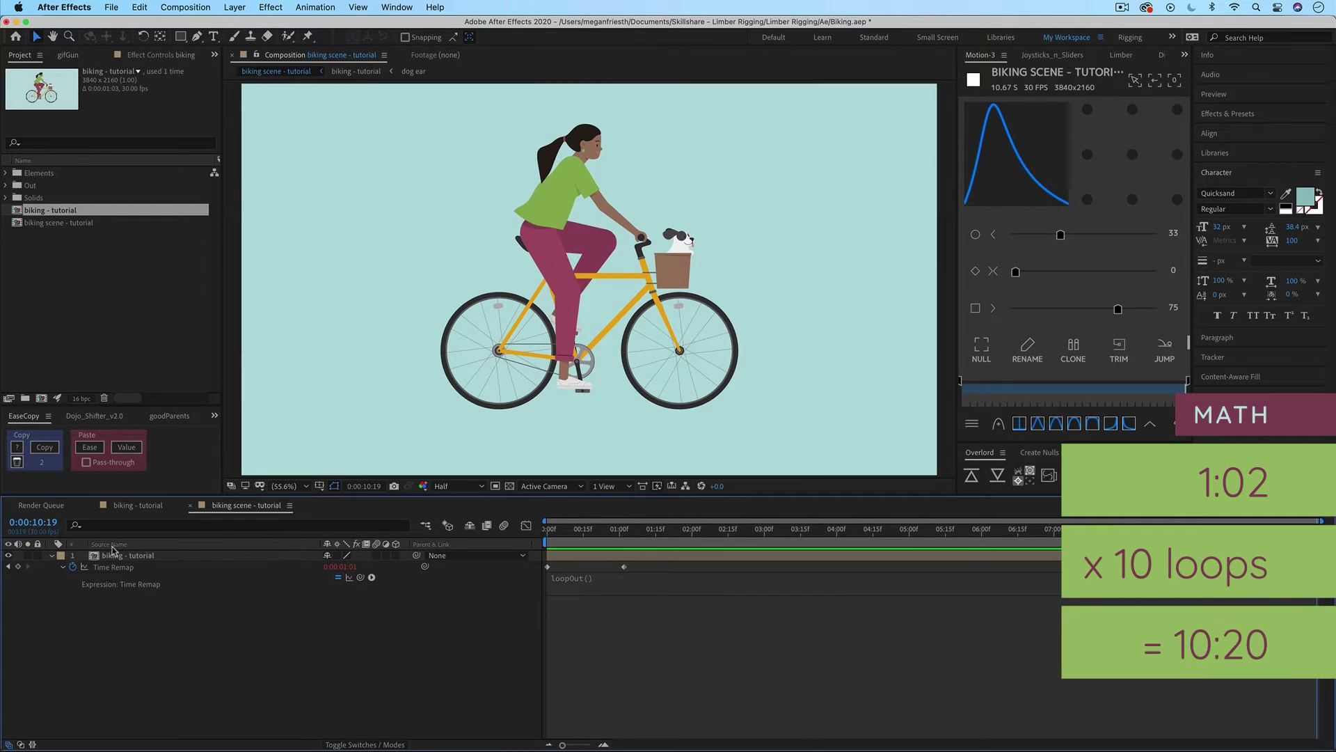
{"action": "key", "text": "super+k"}
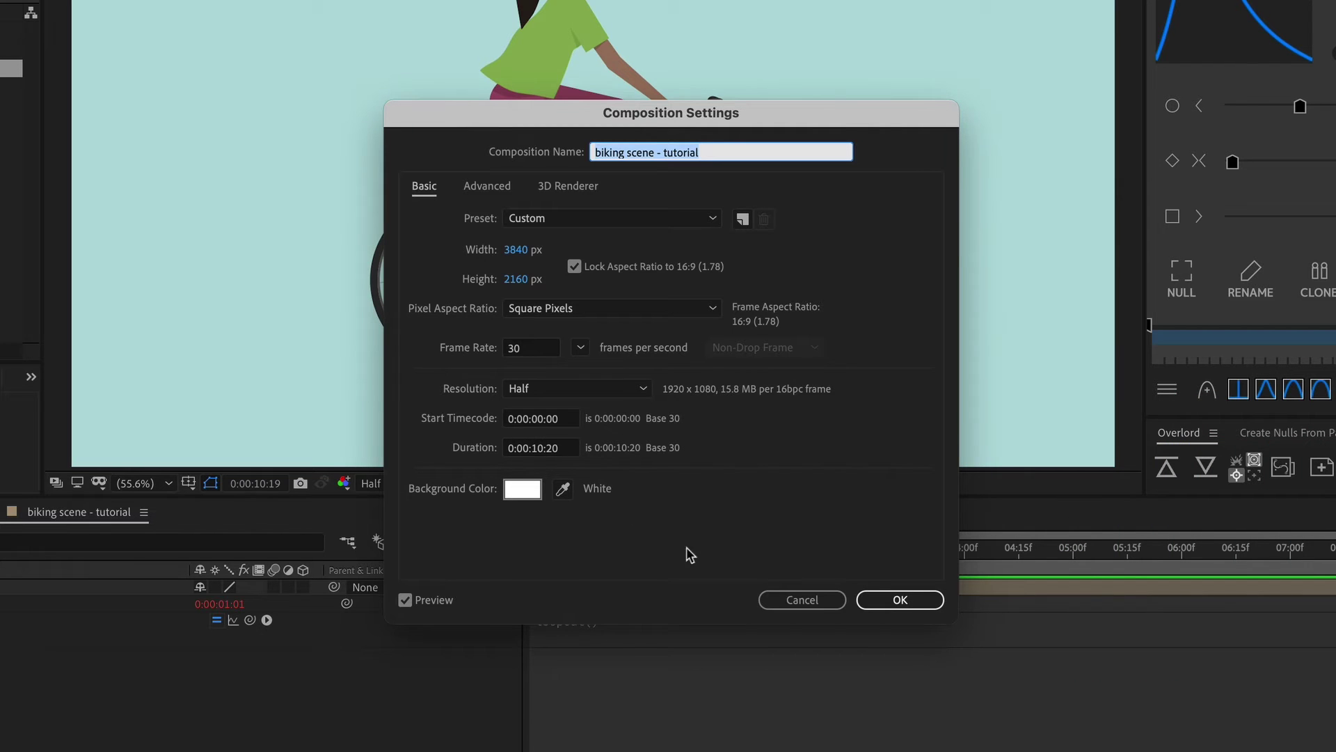
{"action": "left_click", "coordinate": [820, 599]}
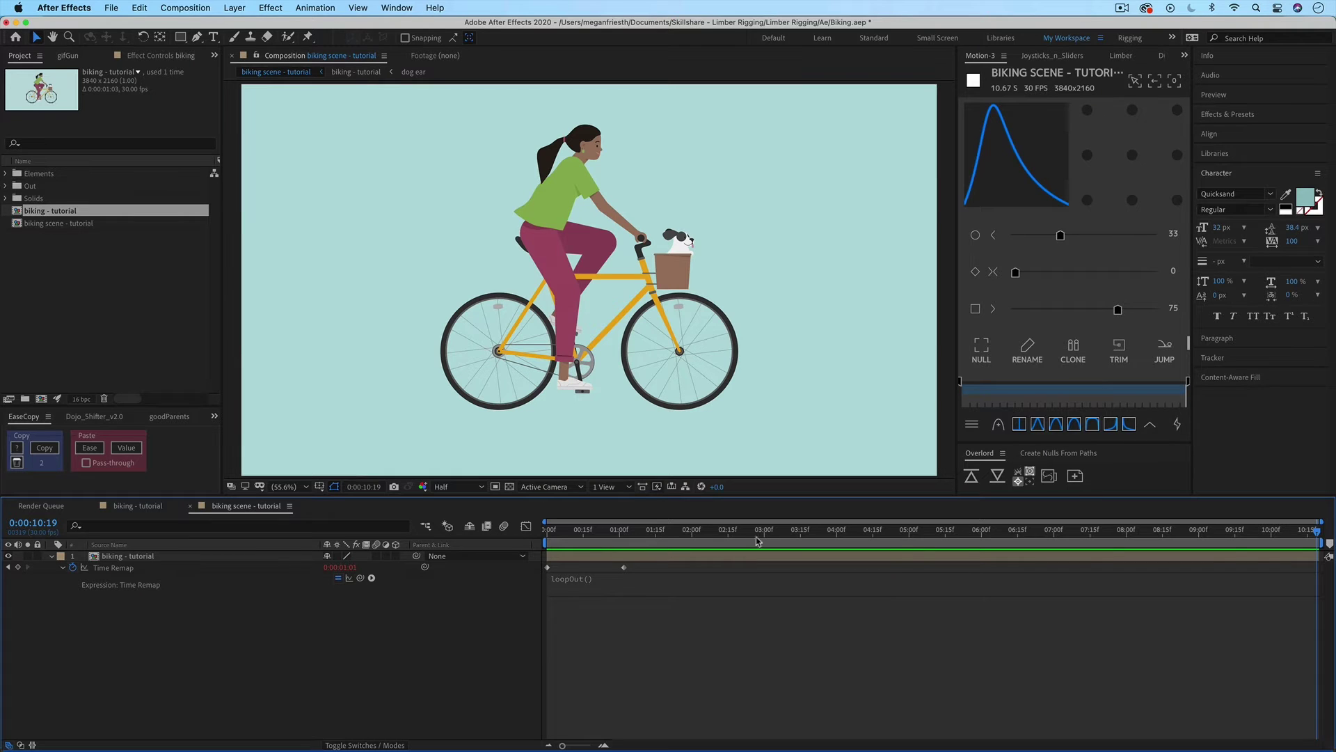
- Go to 0:00:01:02, collapse the Time Remap property, and open the nested biking - tutorial composition
{"action": "left_click", "coordinate": [624, 535]}
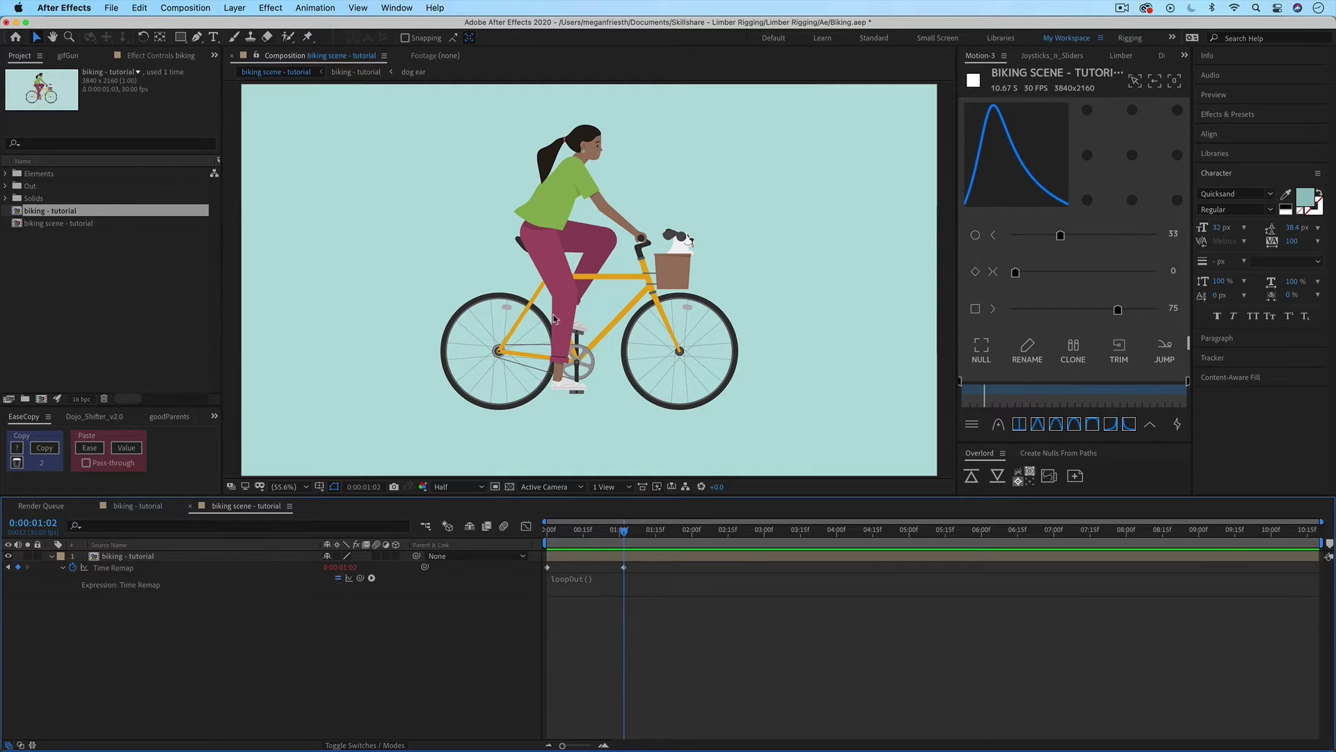
{"action": "key", "text": "u"}
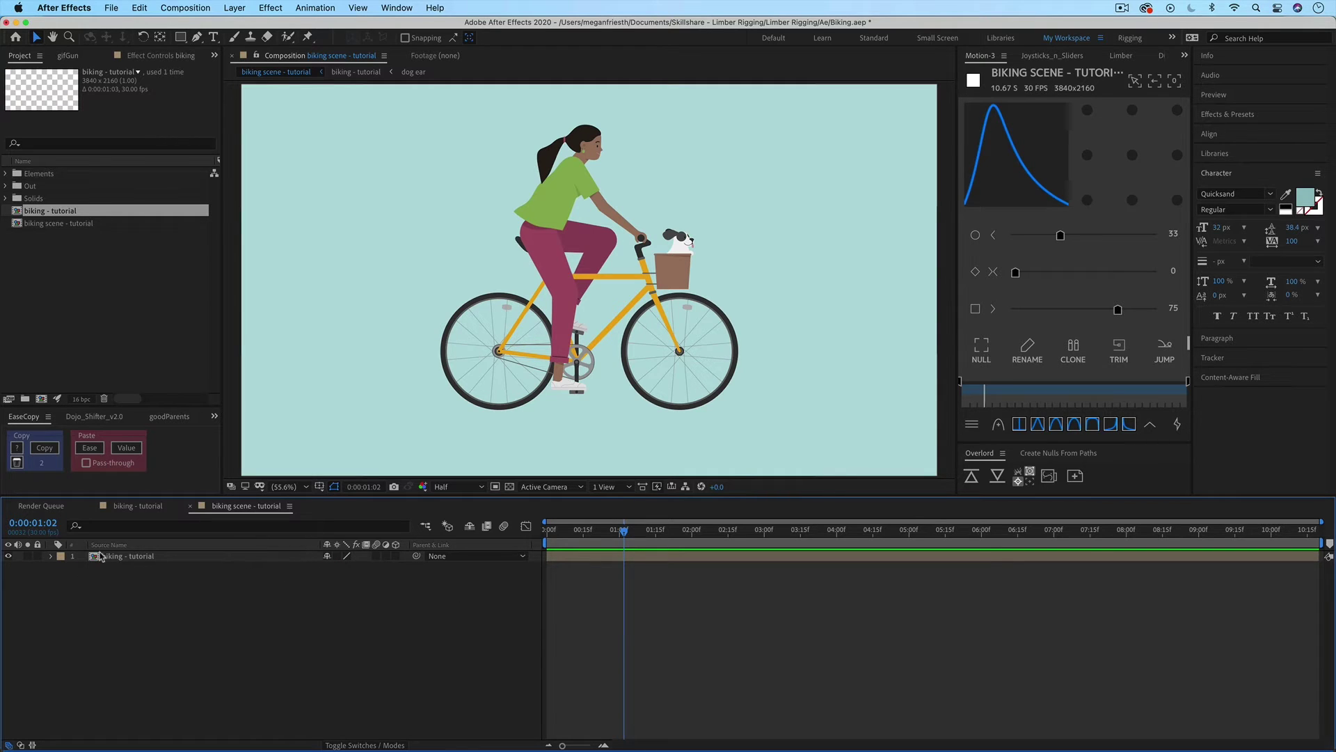
{"action": "double_click", "coordinate": [131, 557]}
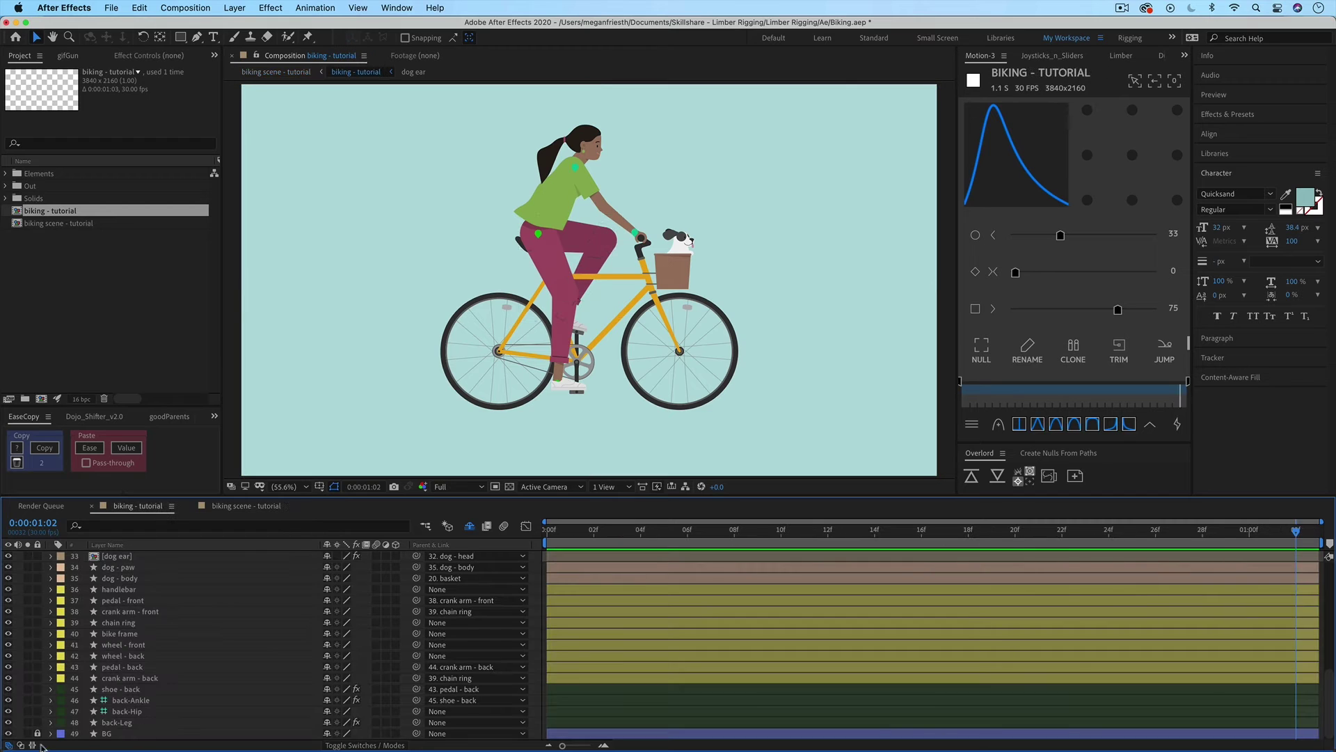
- Hide the BG layer in the nested composition and bring the Illustrator hill artwork into biking scene - tutorial with Overlord
{"action": "left_click", "coordinate": [8, 733]}
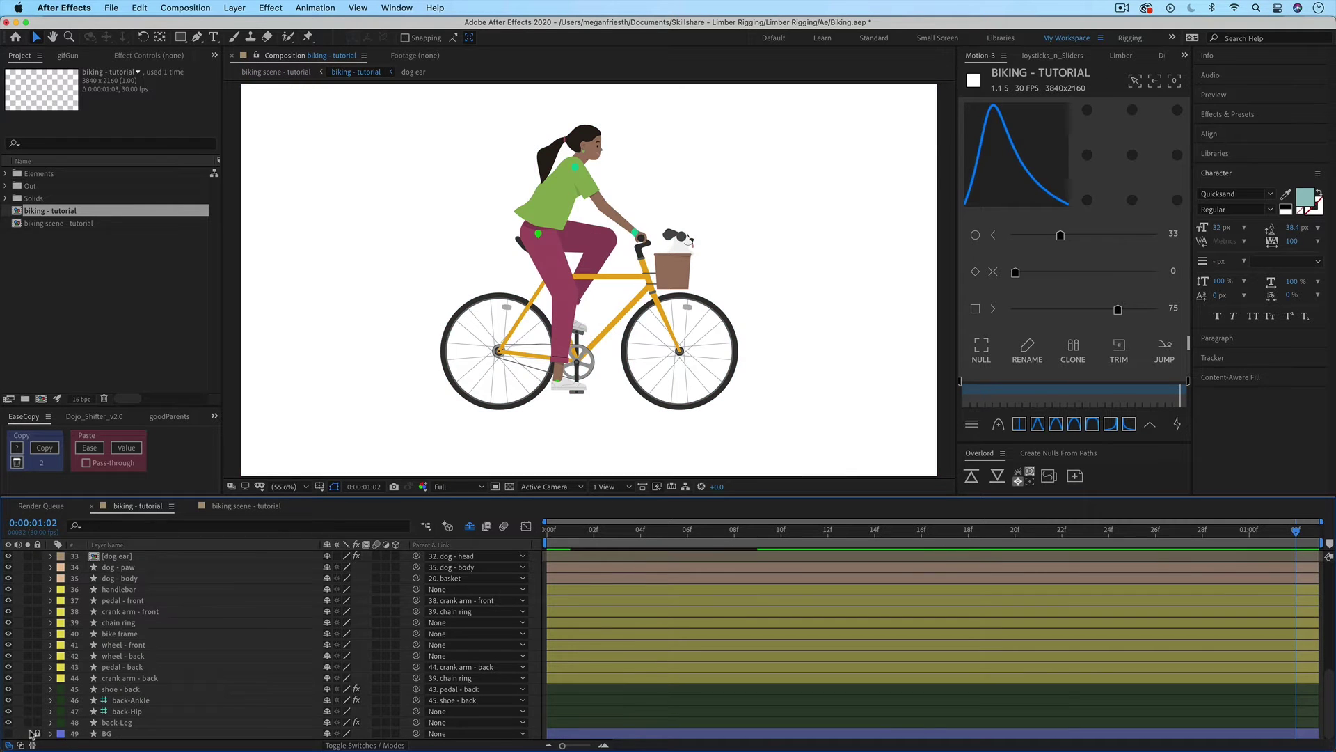
{"action": "left_click", "coordinate": [232, 509]}
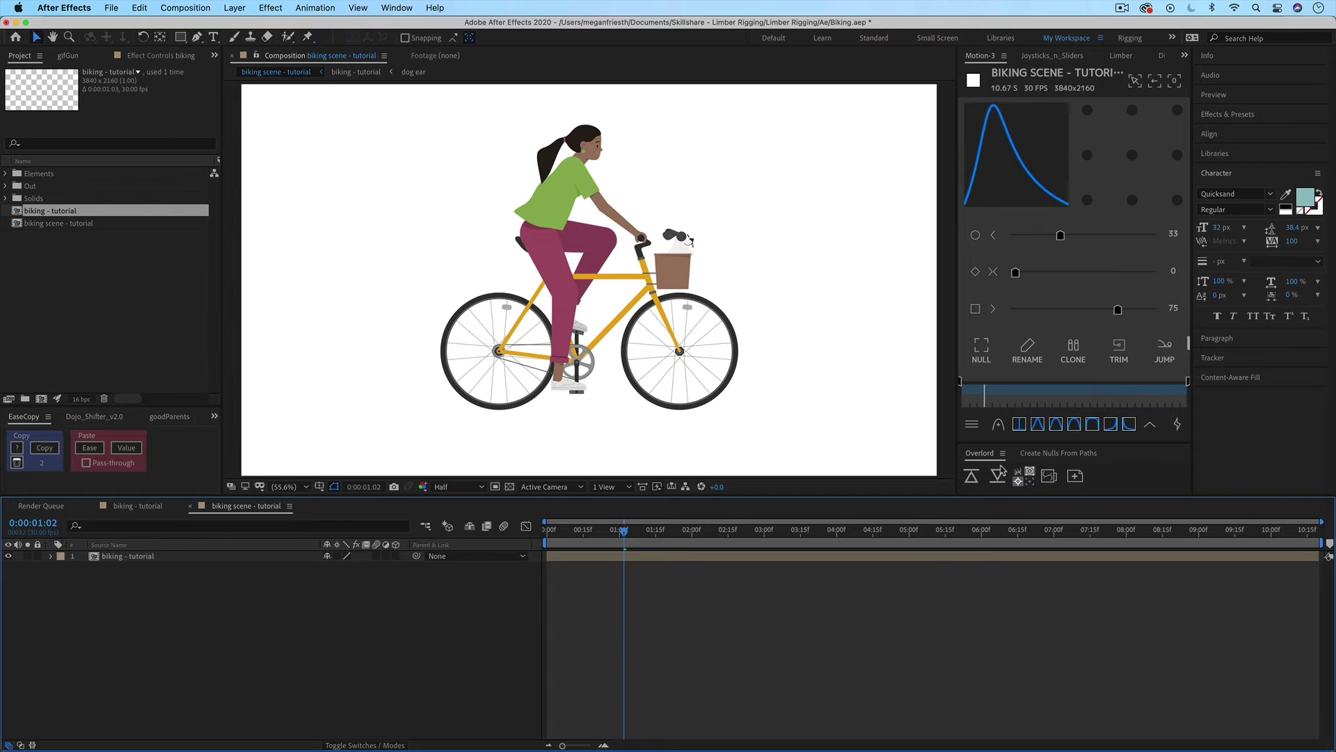
{"action": "left_click", "coordinate": [1048, 478]}
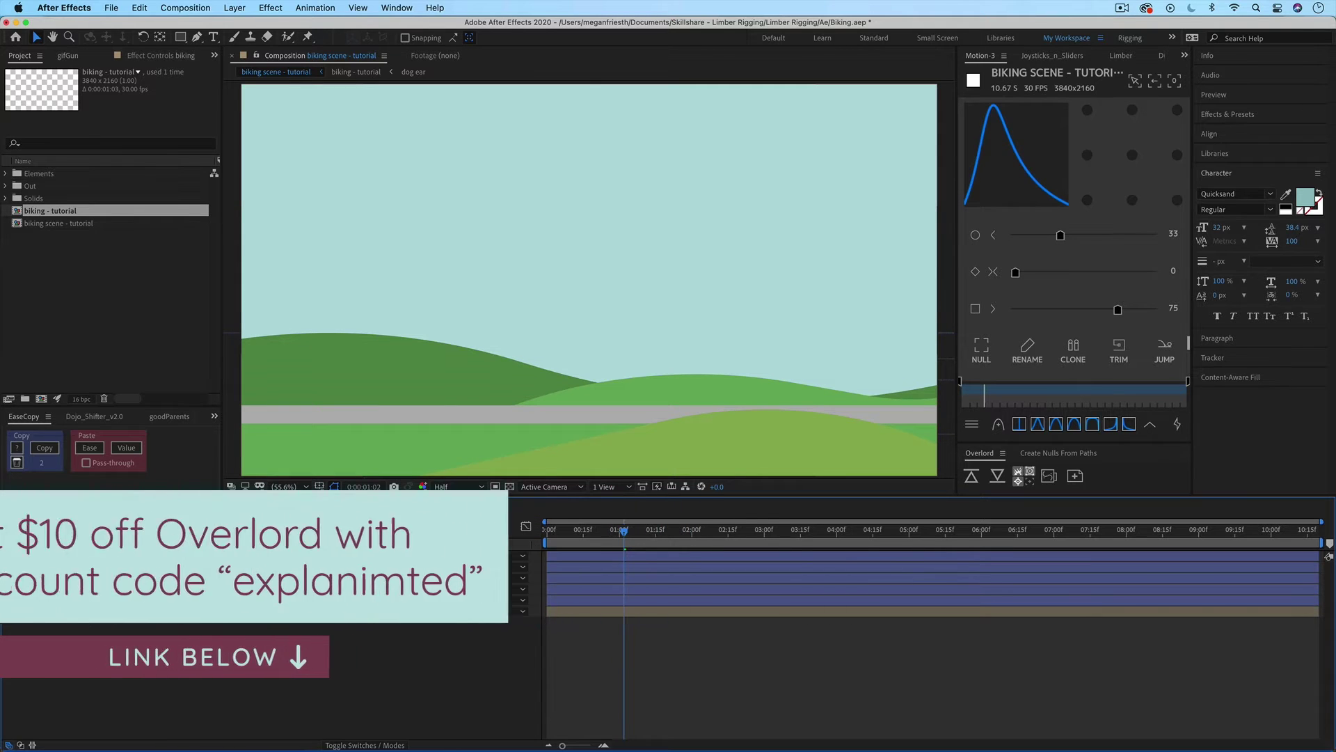
- Place the biking - tutorial layer between front hills and path & grass, lock it, and save the project
{"action": "left_click", "coordinate": [139, 611]}
{"action": "left_click_drag", "start_coordinate": [152, 618], "coordinate": [148, 570]}
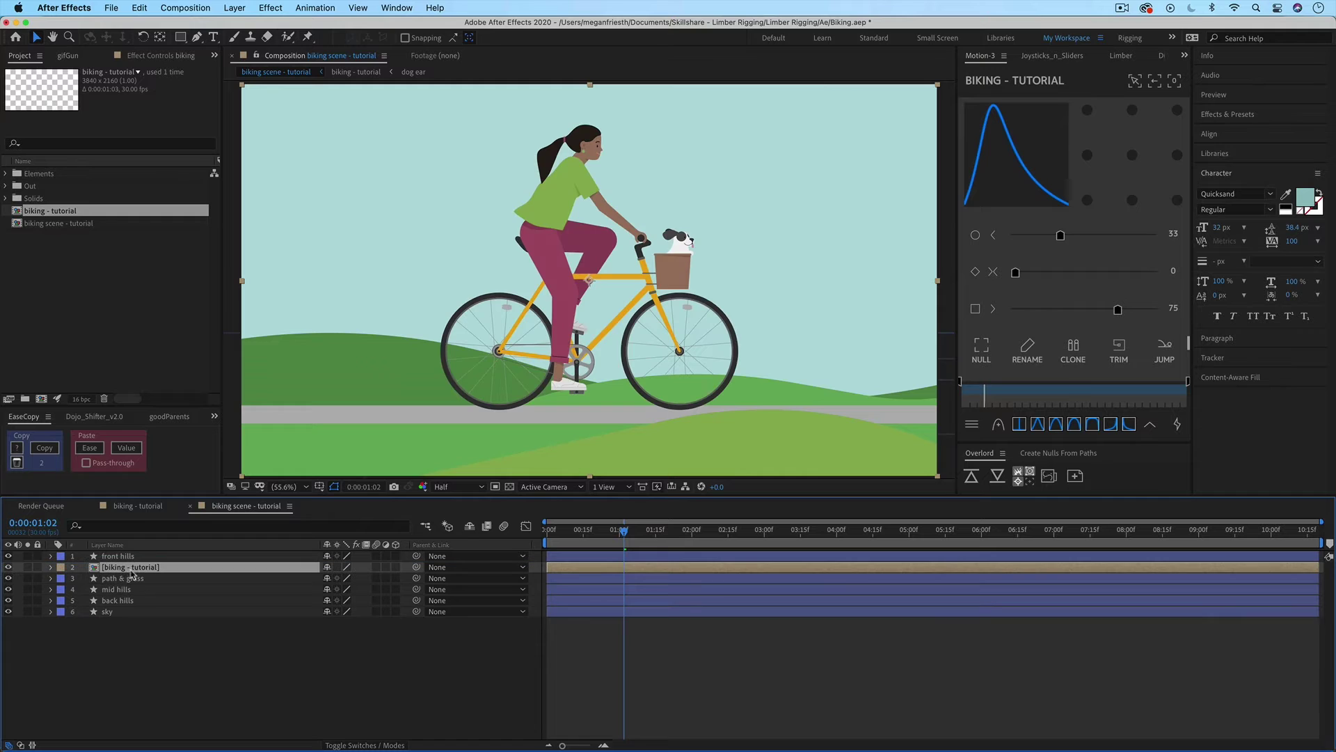
{"action": "left_click", "coordinate": [37, 566]}
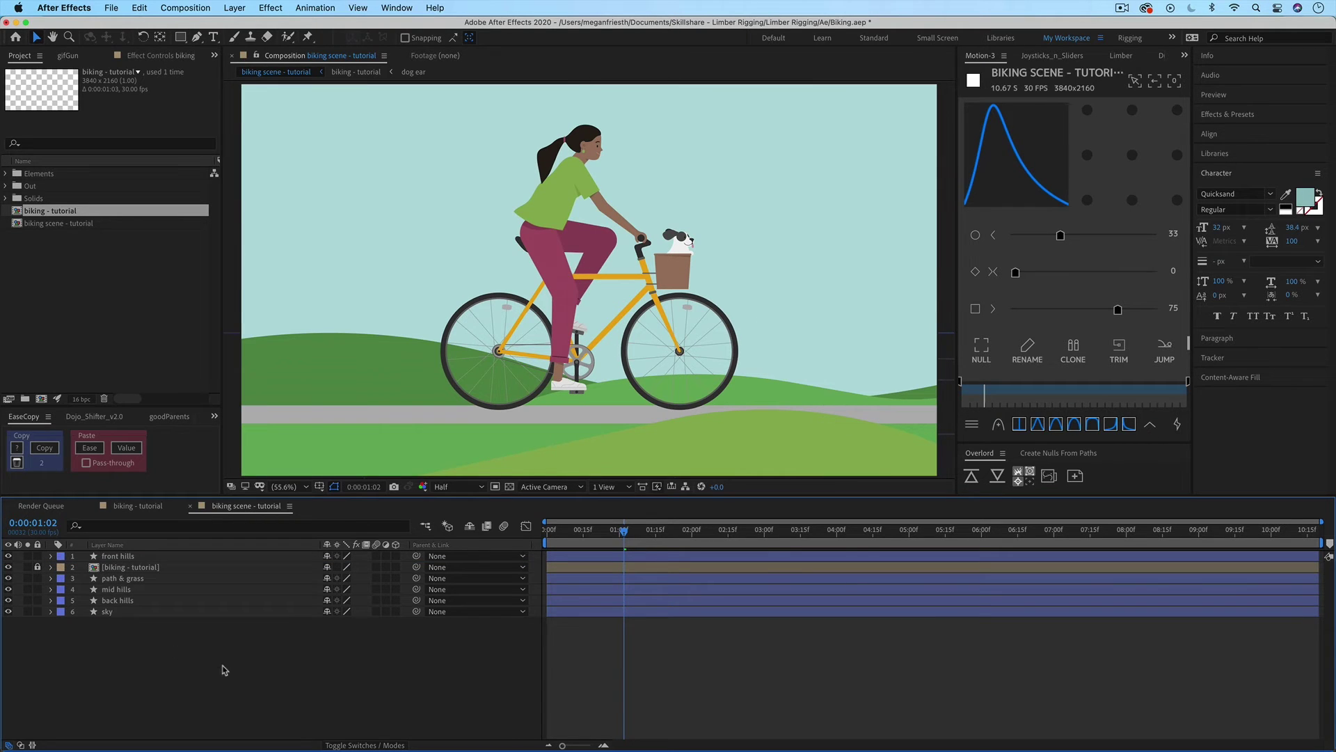
{"action": "key", "text": "super+s"}
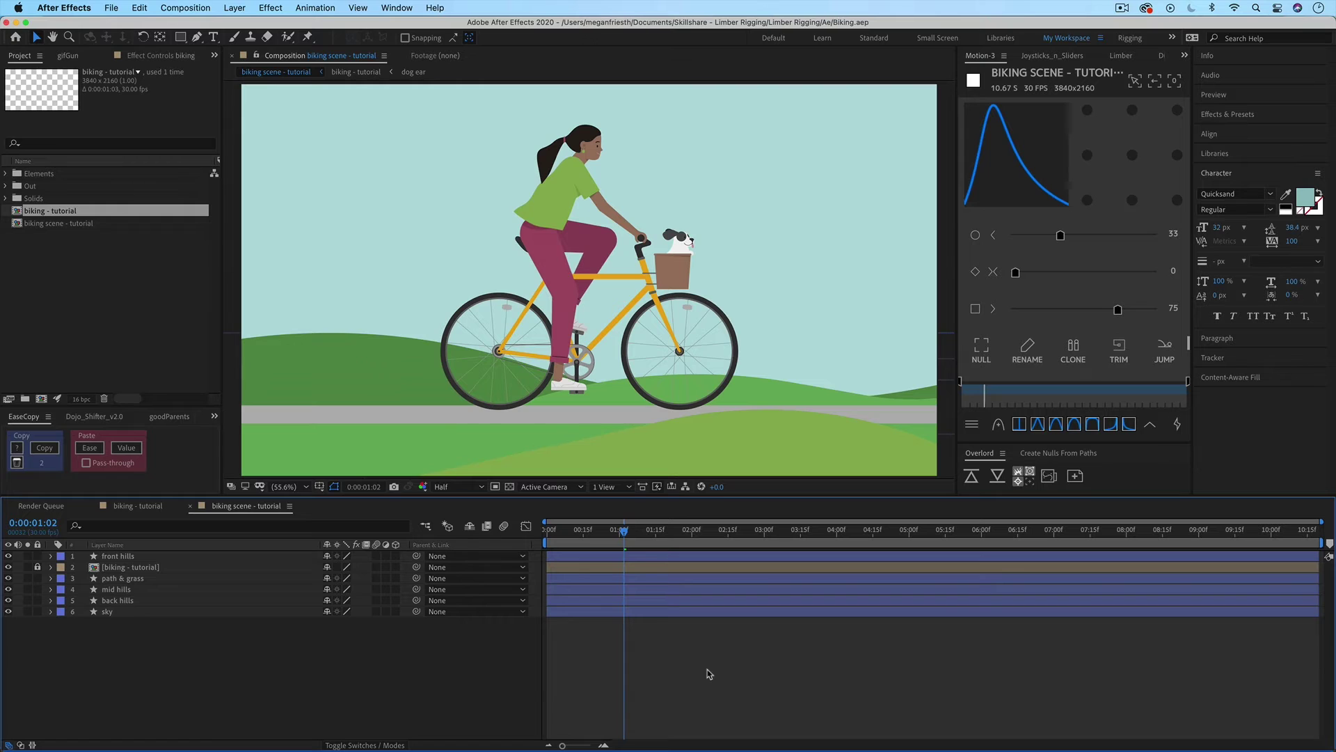
- Solo the back hills layer and duplicate it
{"action": "left_click", "coordinate": [134, 602]}
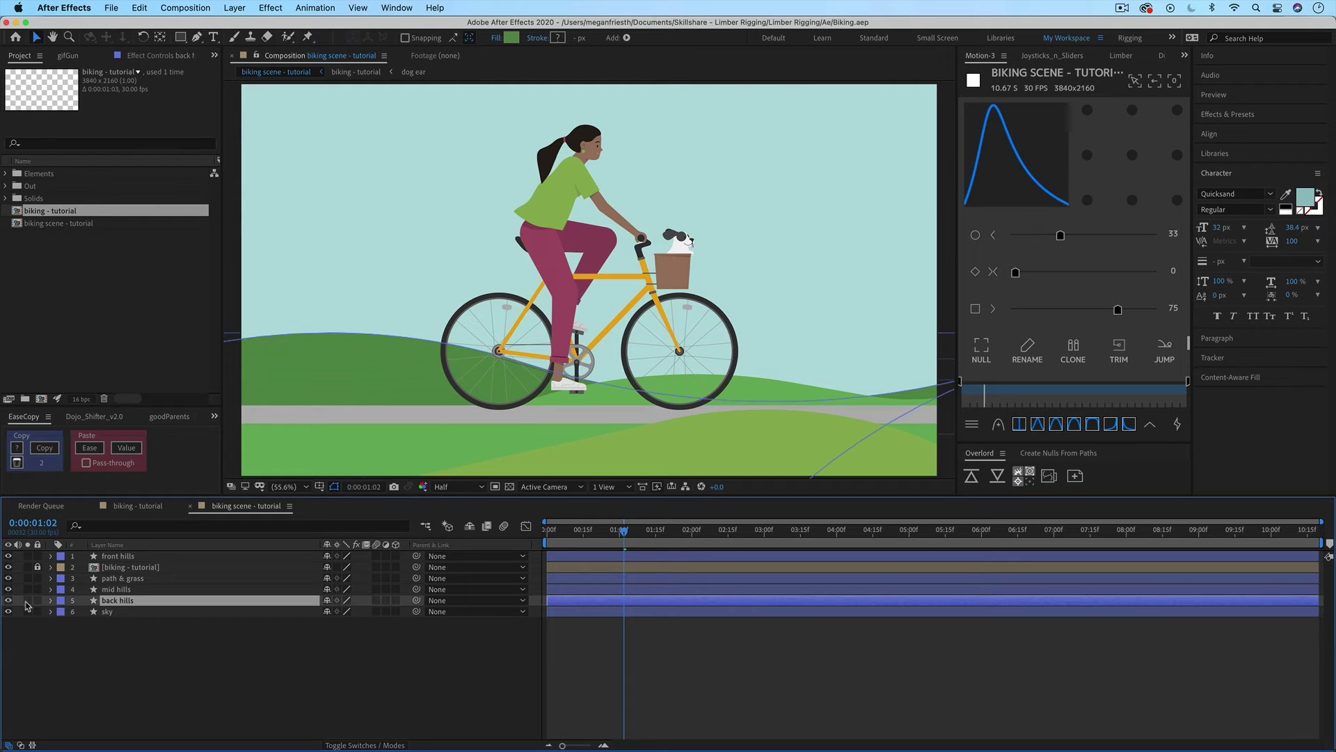
{"action": "left_click", "coordinate": [28, 600]}
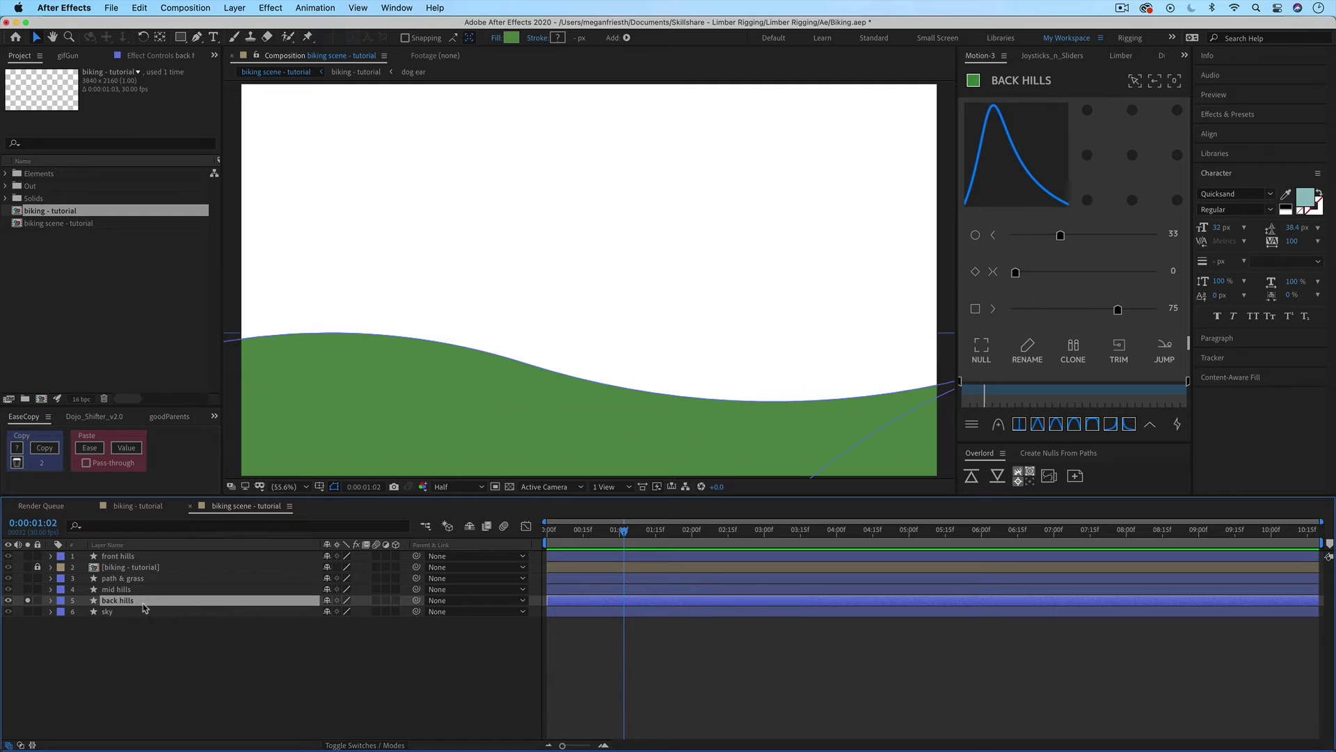
{"action": "key", "text": "super+d"}
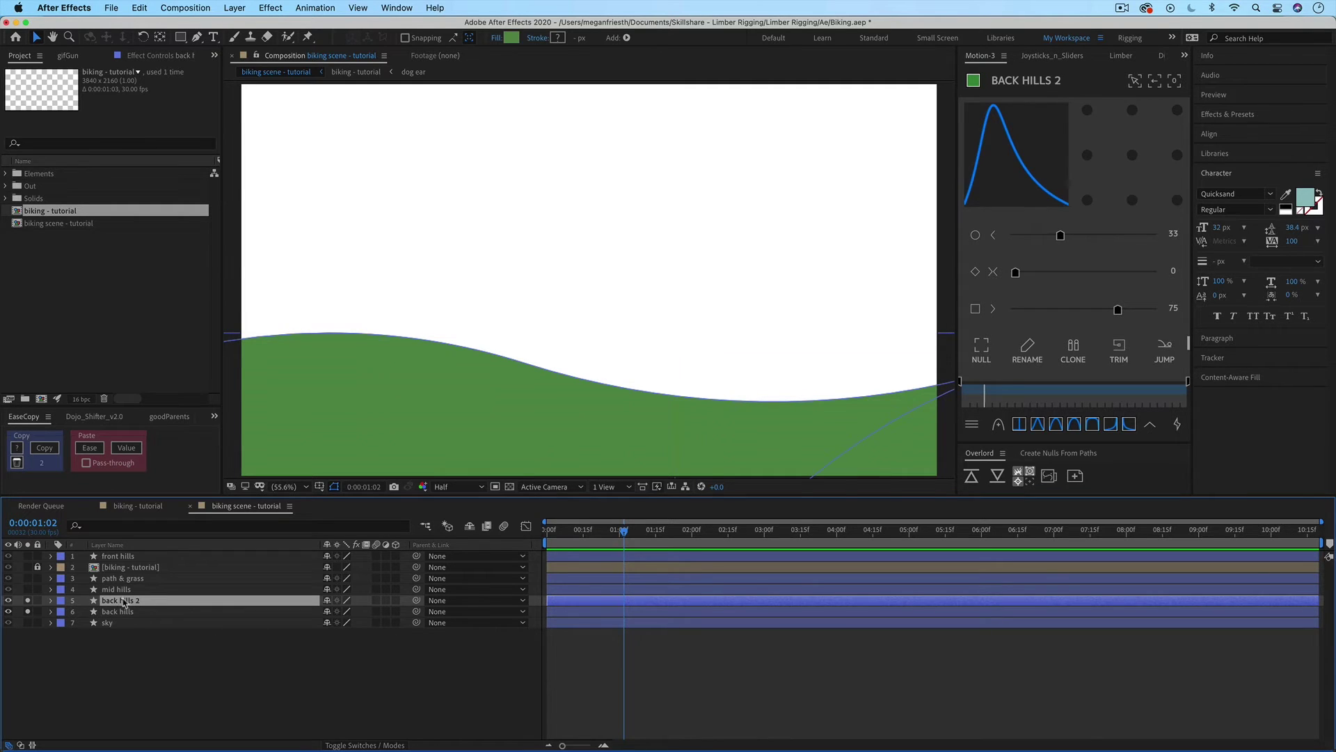
- Change the duplicate hills layer's fill to red F12419 and set its opacity to 50%
{"action": "left_click", "coordinate": [513, 38]}
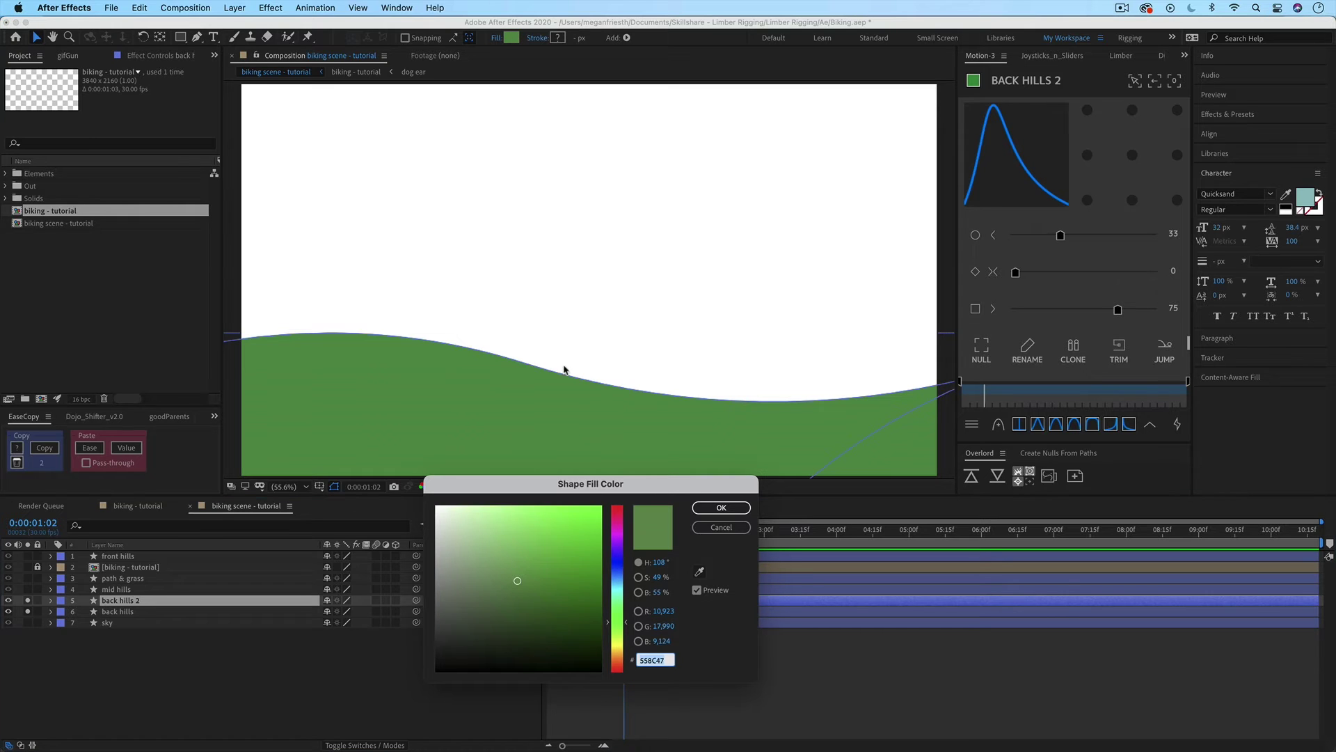
{"action": "left_click", "coordinate": [619, 671]}
{"action": "left_click", "coordinate": [588, 508]}
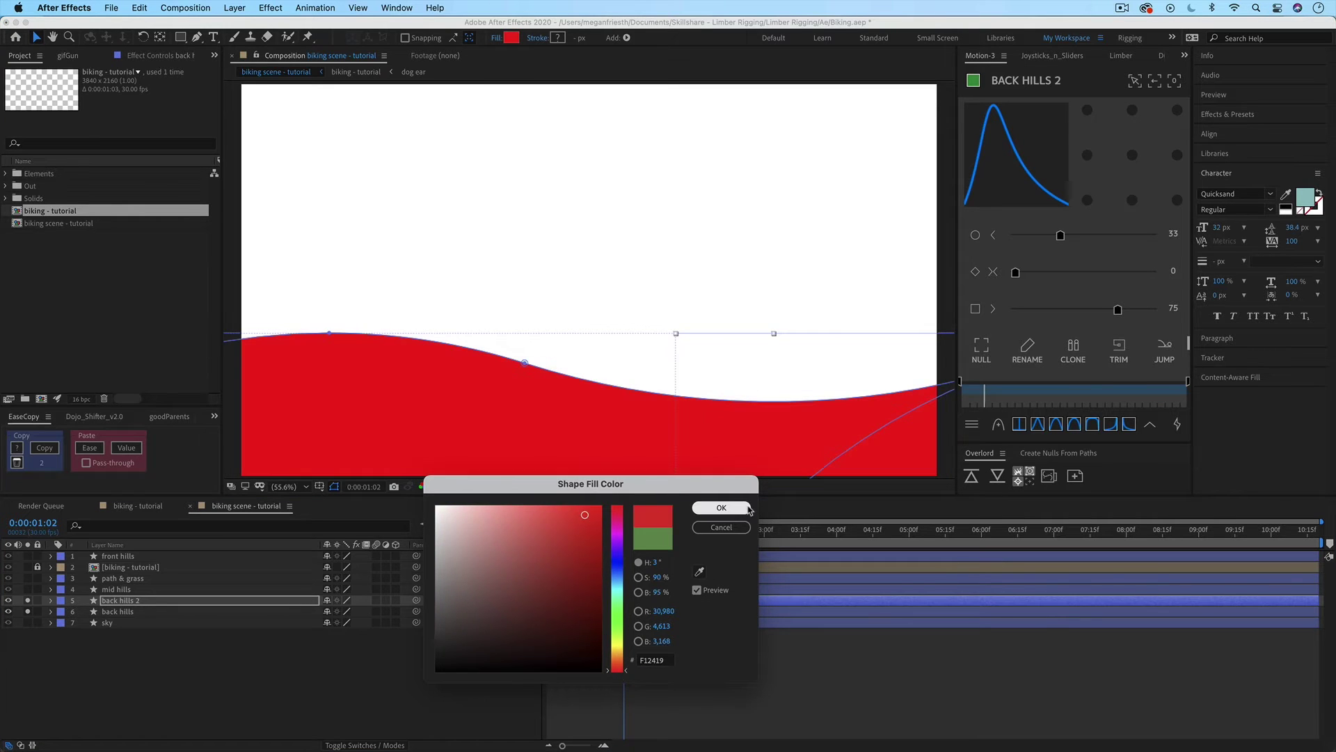
{"action": "left_click", "coordinate": [738, 509]}
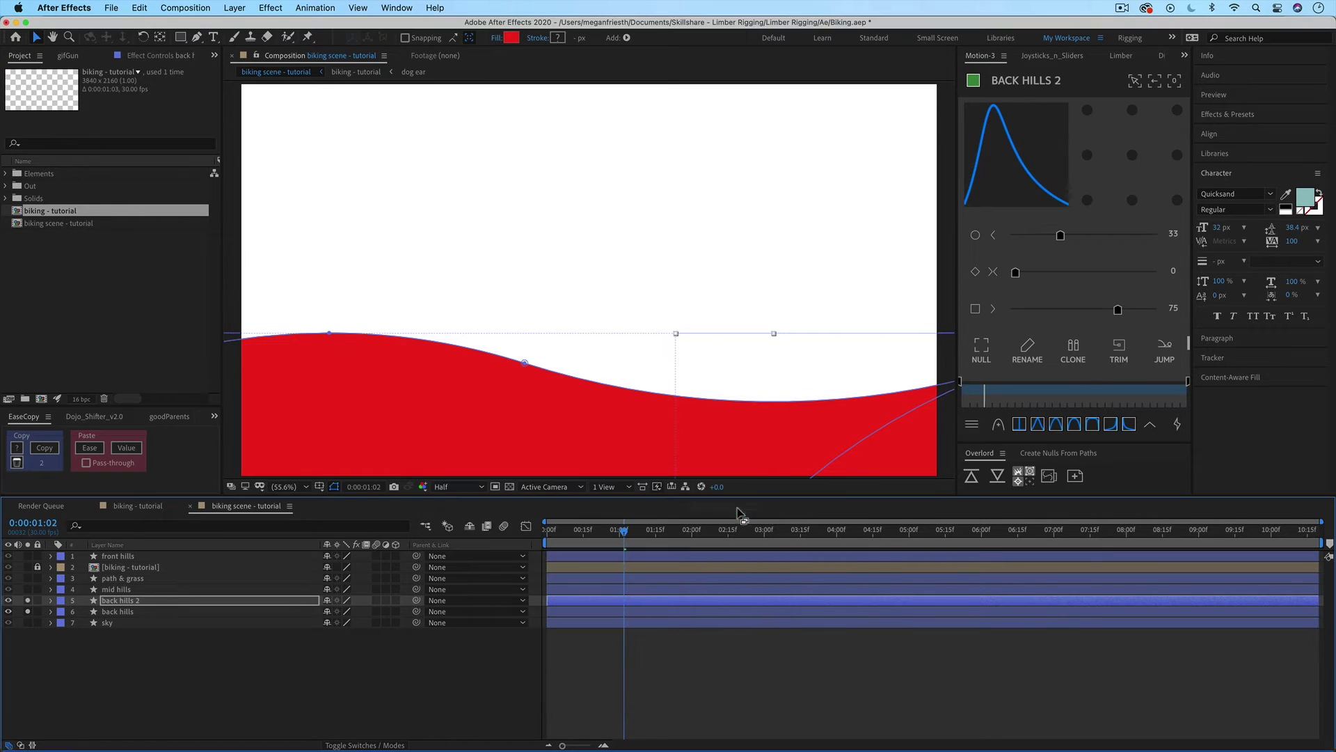
{"action": "key", "text": "t"}
{"action": "left_click", "coordinate": [331, 612]}
{"action": "key", "text": "Return"}
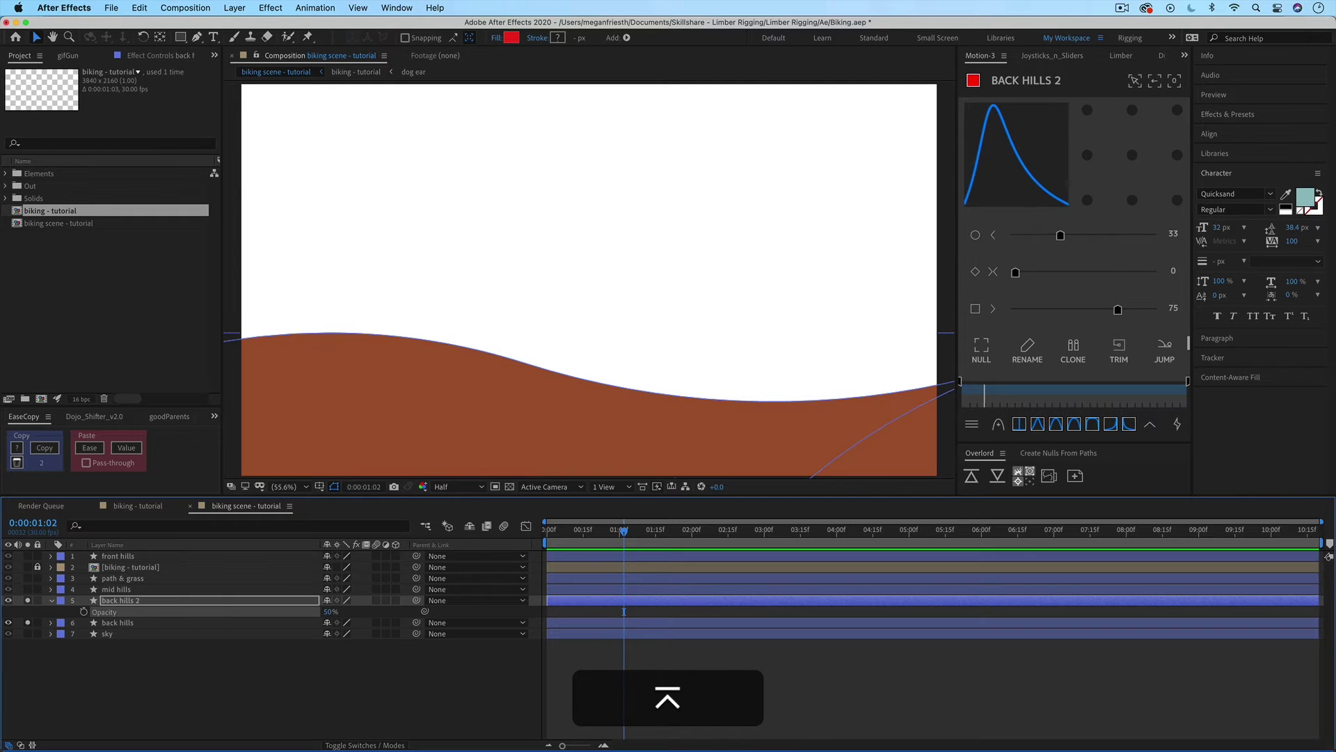
- Add a Position keyframe to the original back hills layer at 0:00:00:00
{"action": "left_click", "coordinate": [75, 623]}
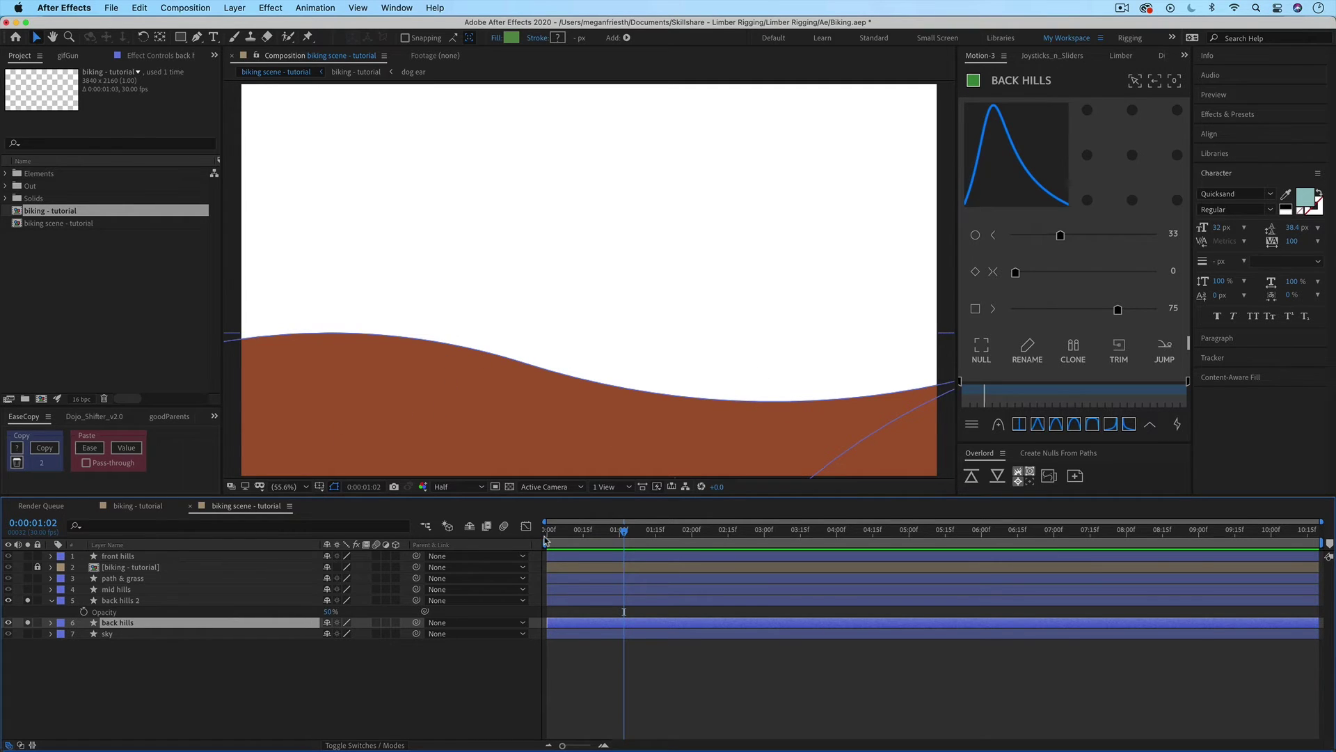
{"action": "left_click_drag", "start_coordinate": [547, 536], "coordinate": [544, 541]}
{"action": "key", "text": "p"}
{"action": "left_click", "coordinate": [83, 634]}
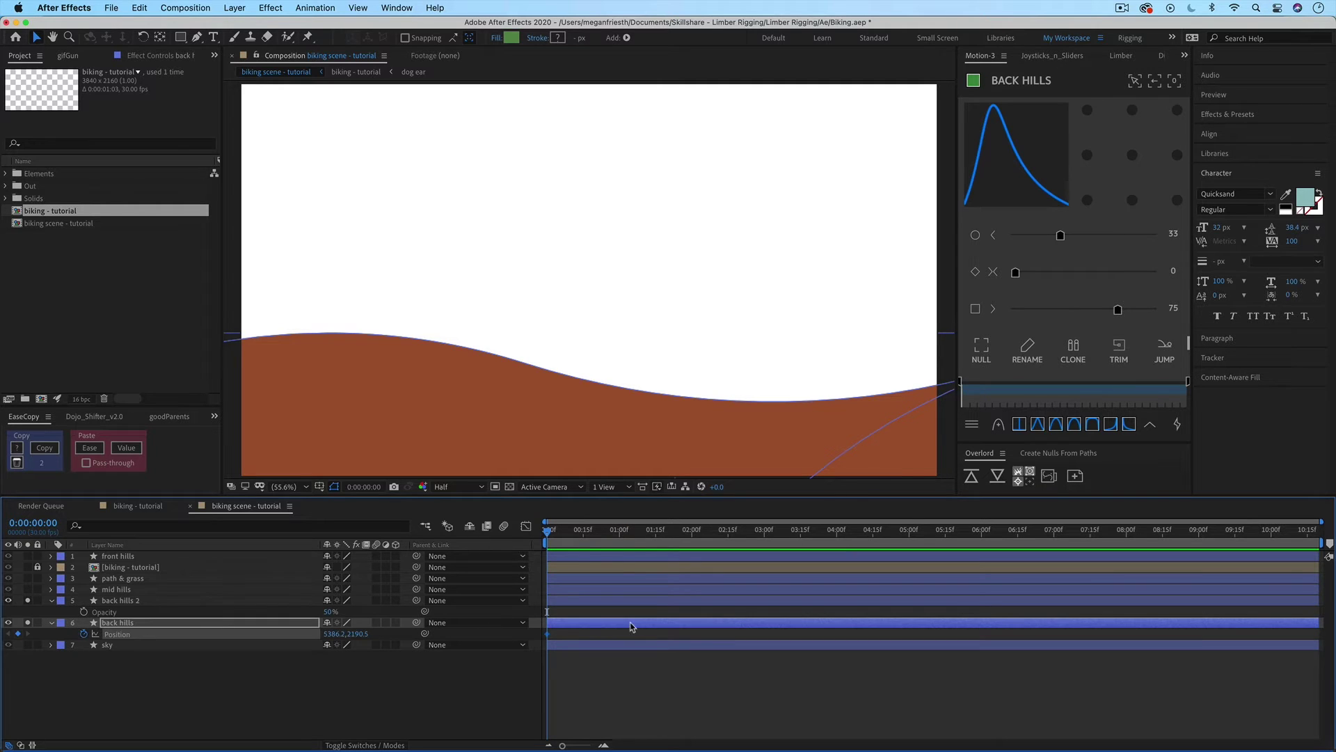
- At 0:00:10:19, shift the back hills layer left to about X 496.2 to line up with the red duplicate
{"action": "left_click", "coordinate": [1316, 531]}
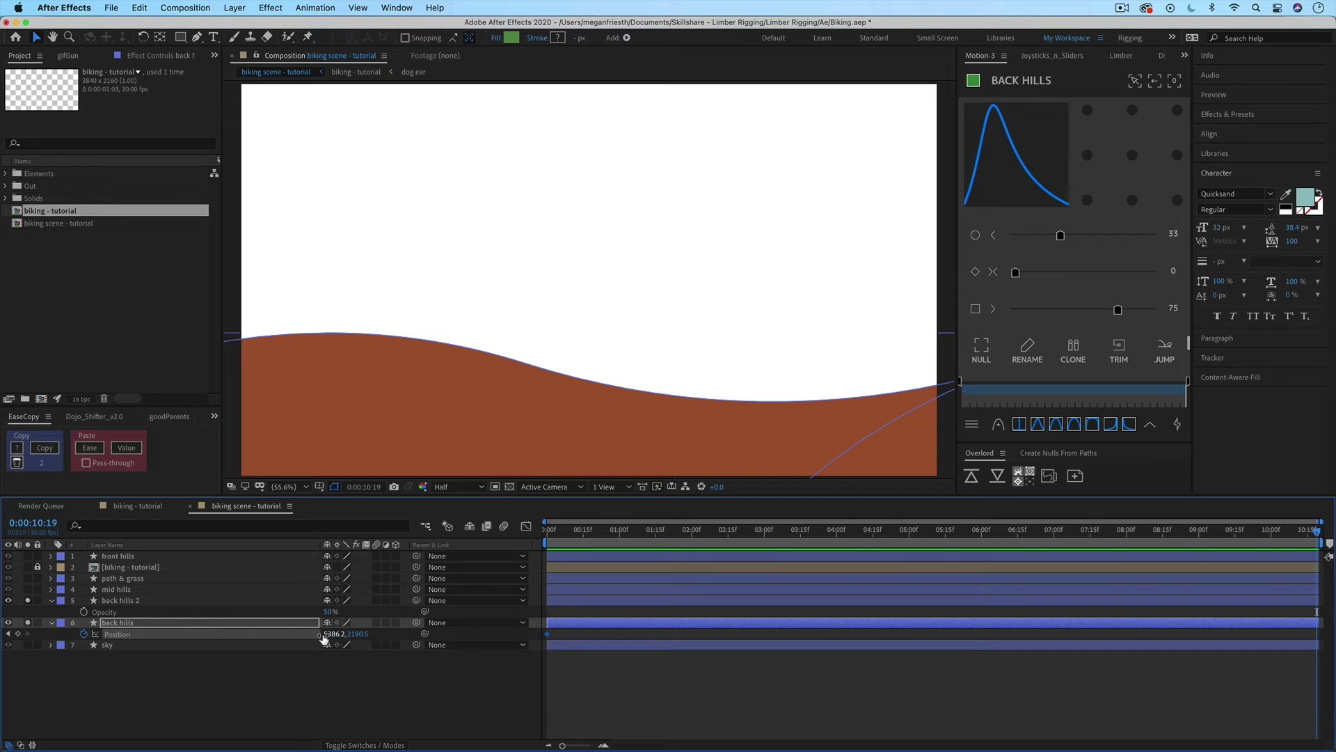
{"action": "left_click", "coordinate": [115, 625]}
{"action": "left_click_drag", "start_coordinate": [352, 635], "coordinate": [75, 627]}
{"action": "left_click_drag", "start_coordinate": [315, 636], "coordinate": [140, 644]}
{"action": "left_click_drag", "start_coordinate": [334, 636], "coordinate": [190, 639]}
{"action": "left_click", "coordinate": [444, 679]}
- Fine-tune the back hills end position to X 482.2 so its curve matches the duplicate, and fit the composition in view
{"action": "scroll", "coordinate": [552, 307], "scroll_direction": "up", "scroll_amount": 4}
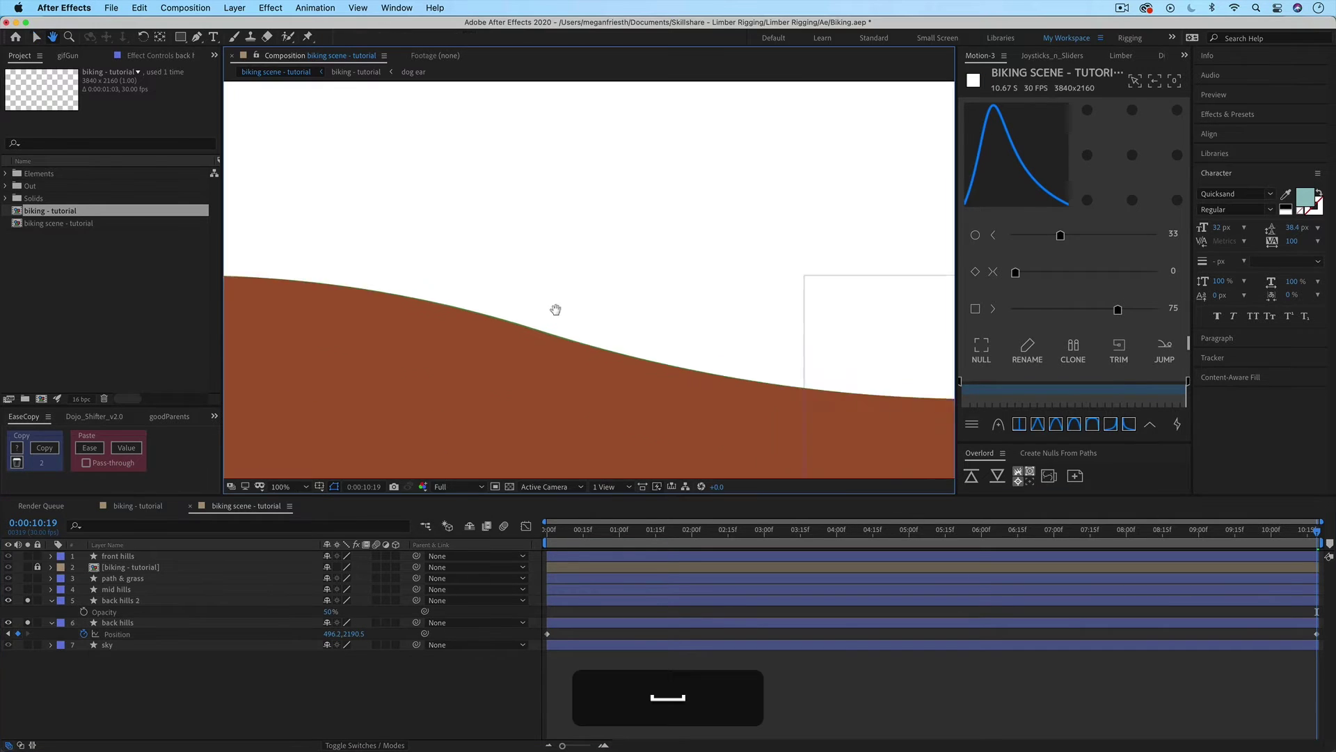
{"action": "left_click", "coordinate": [568, 627]}
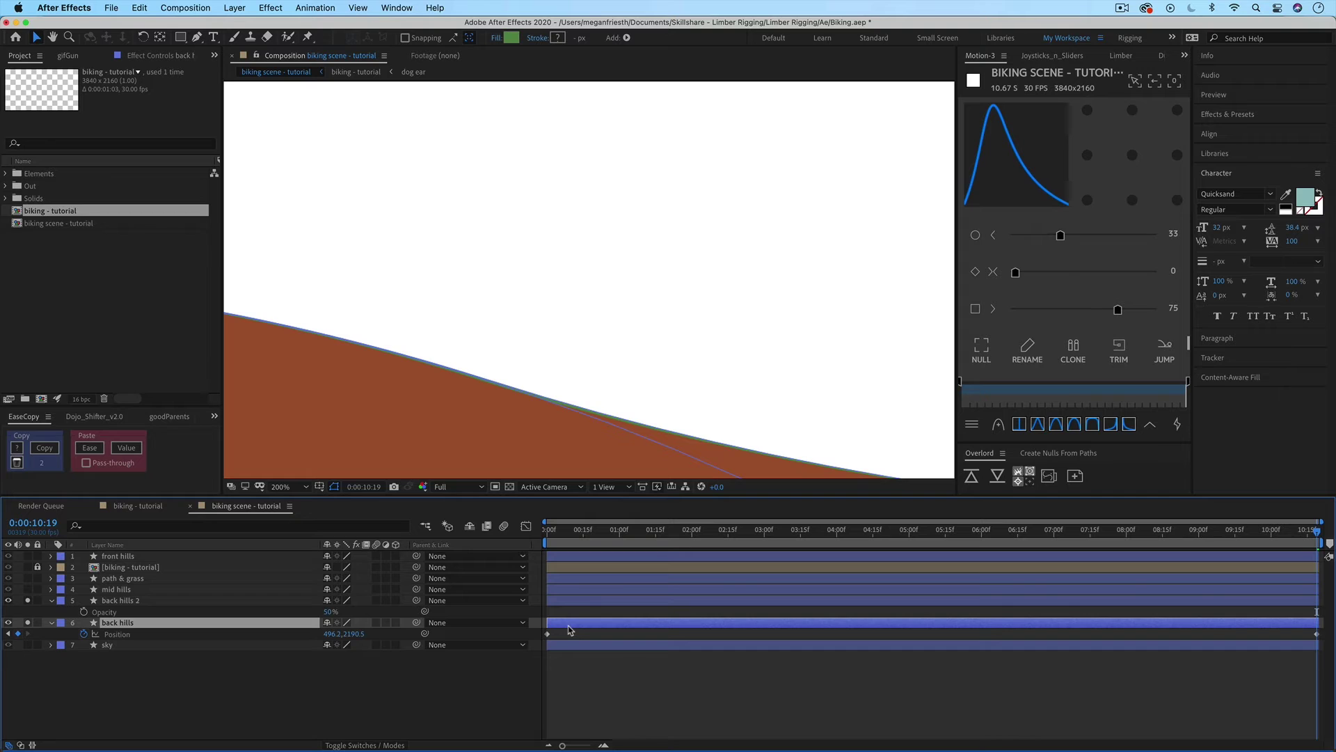
{"action": "key", "text": "Left"}
{"action": "key", "text": "Left"}
{"action": "key", "text": "Left"}
{"action": "key", "text": "Left"}
{"action": "key", "text": "Left"}
{"action": "key", "text": "Left"}
{"action": "key", "text": "Left"}
{"action": "key", "text": "Left"}
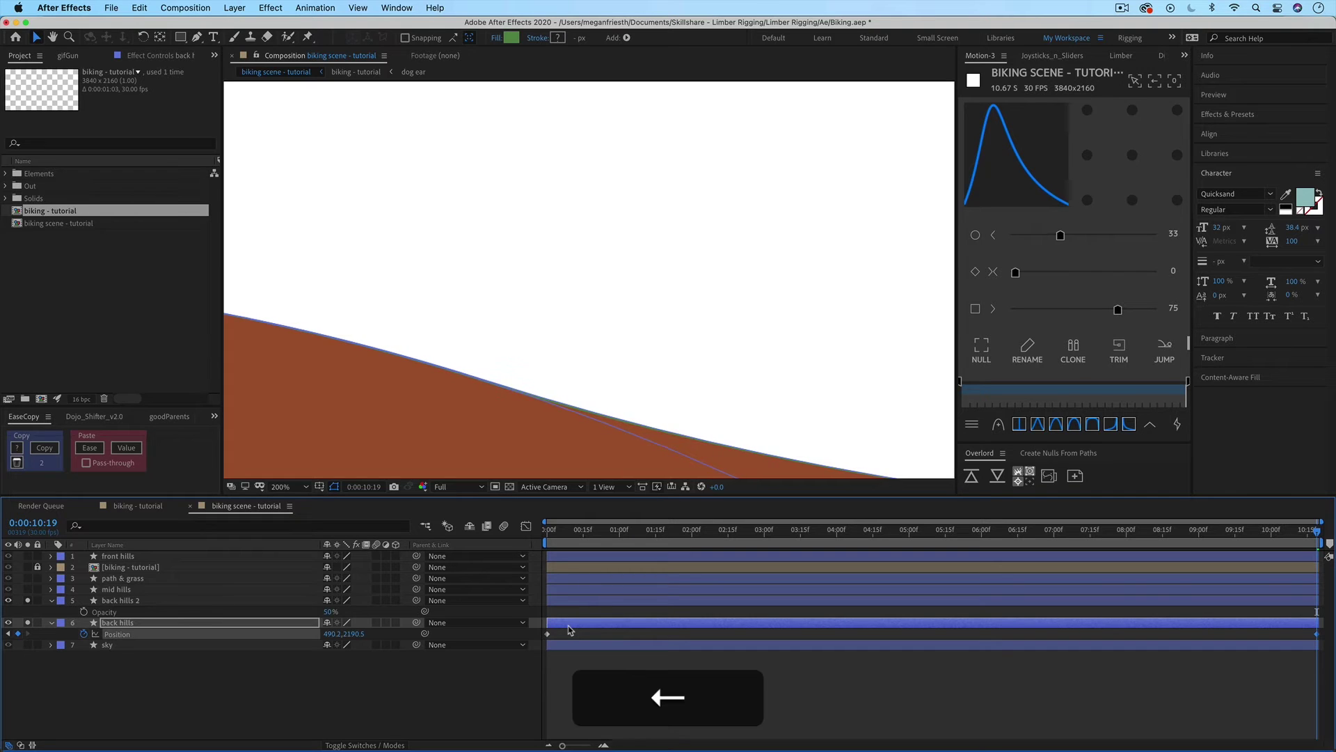
{"action": "key", "text": "Left"}
{"action": "key", "text": "Left"}
{"action": "key", "text": "Left"}
{"action": "key", "text": "Left"}
{"action": "key", "text": "Left"}
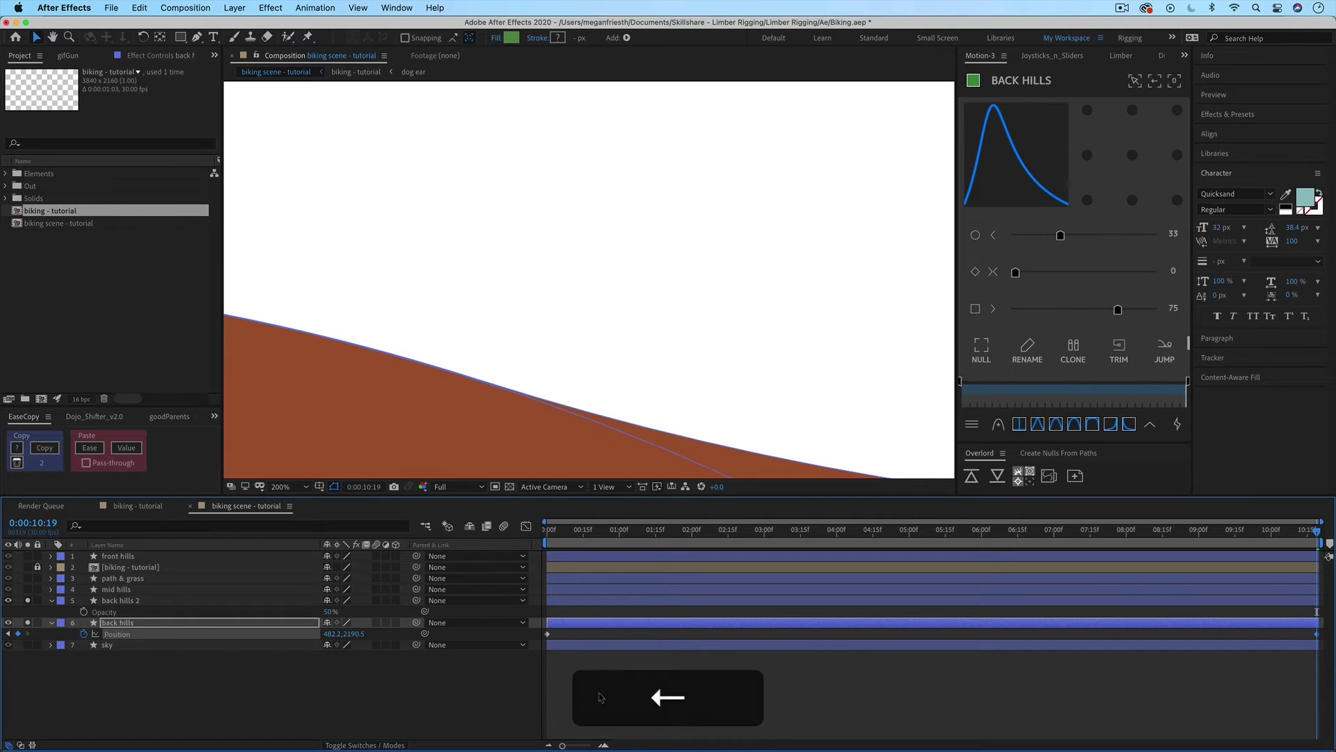
{"action": "left_click", "coordinate": [601, 697]}
{"action": "scroll", "coordinate": [408, 295], "scroll_direction": "down", "scroll_amount": 2}
{"action": "left_click", "coordinate": [292, 487]}
{"action": "left_click", "coordinate": [292, 502]}
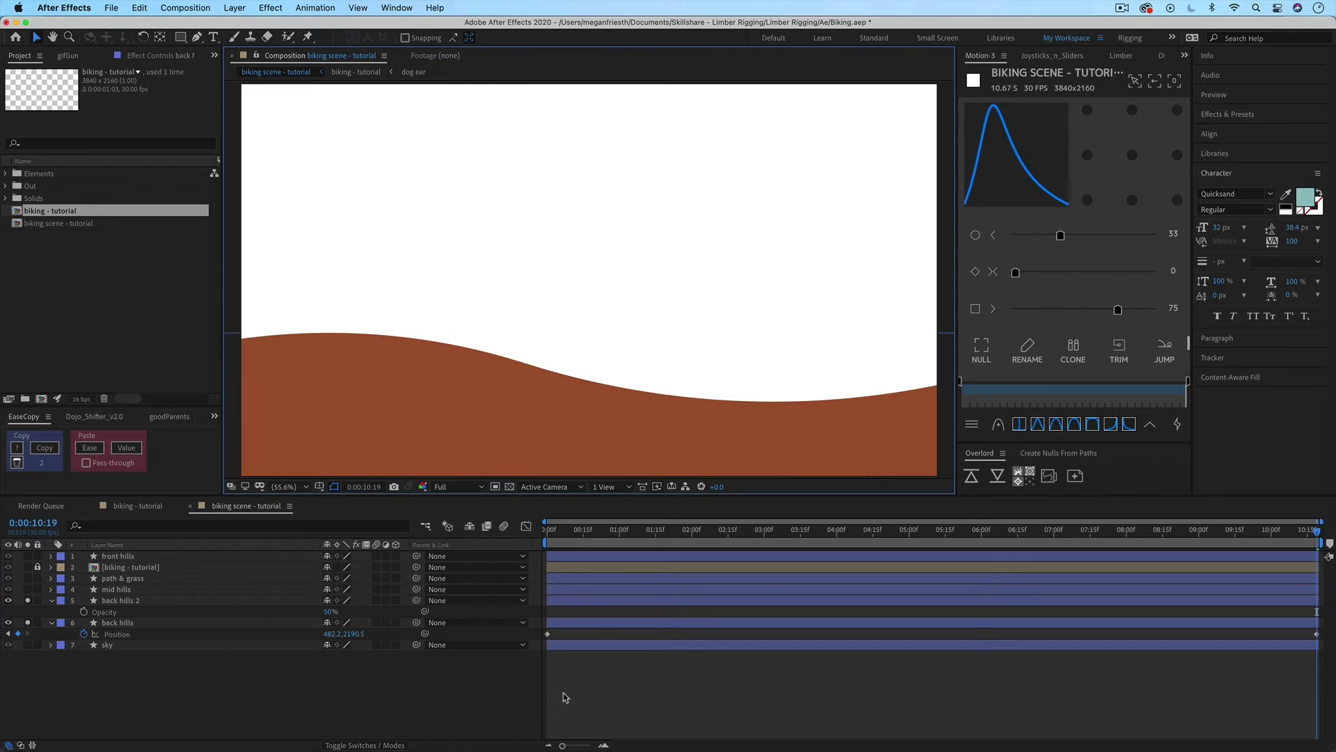
- Delete the red back hills 2 layer and preview the back hills movement from the start
{"action": "left_click", "coordinate": [113, 600]}
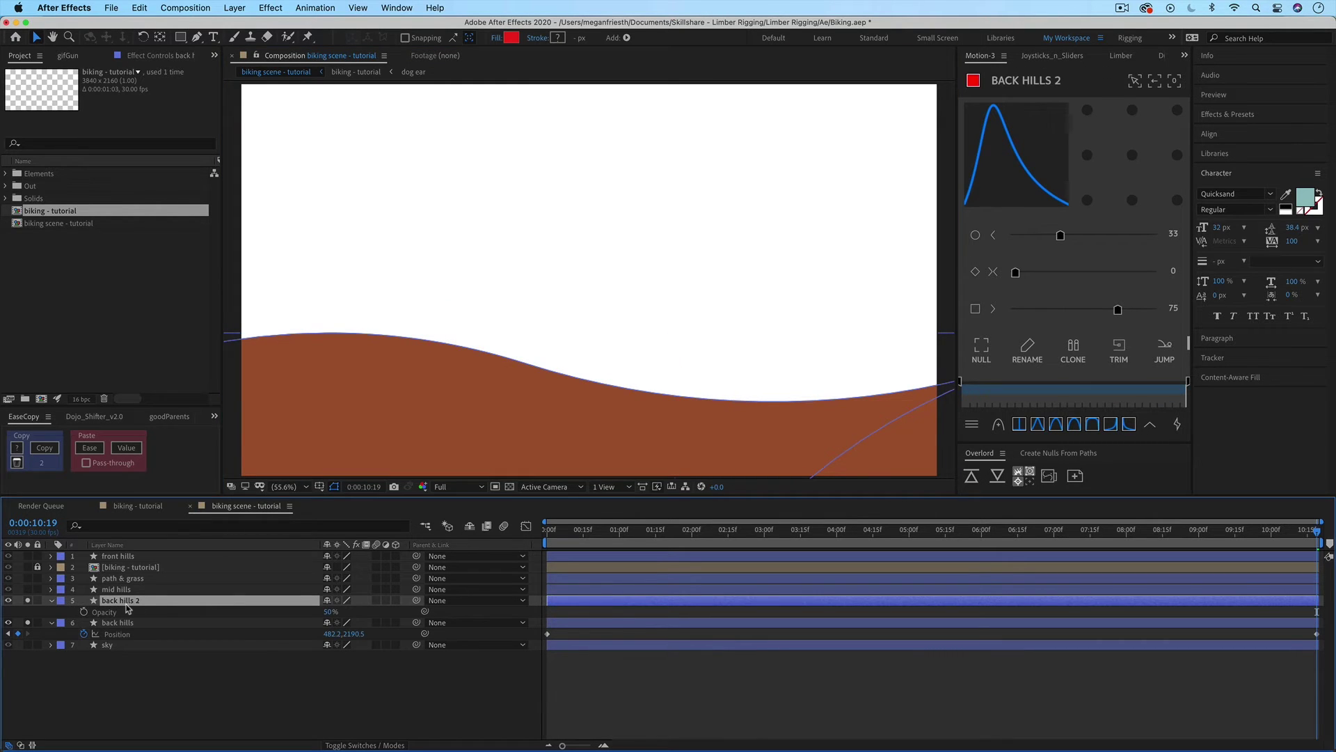
{"action": "key", "text": "BackSpace"}
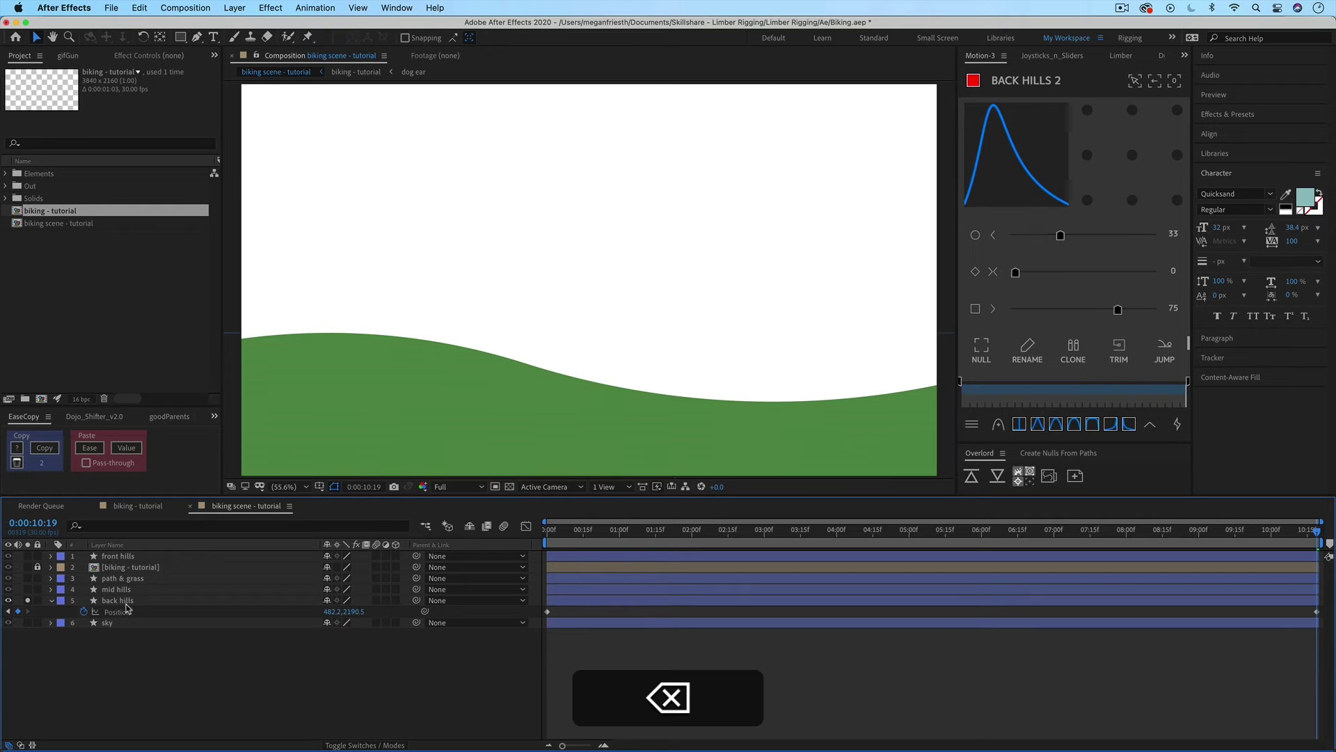
{"action": "left_click", "coordinate": [546, 532]}
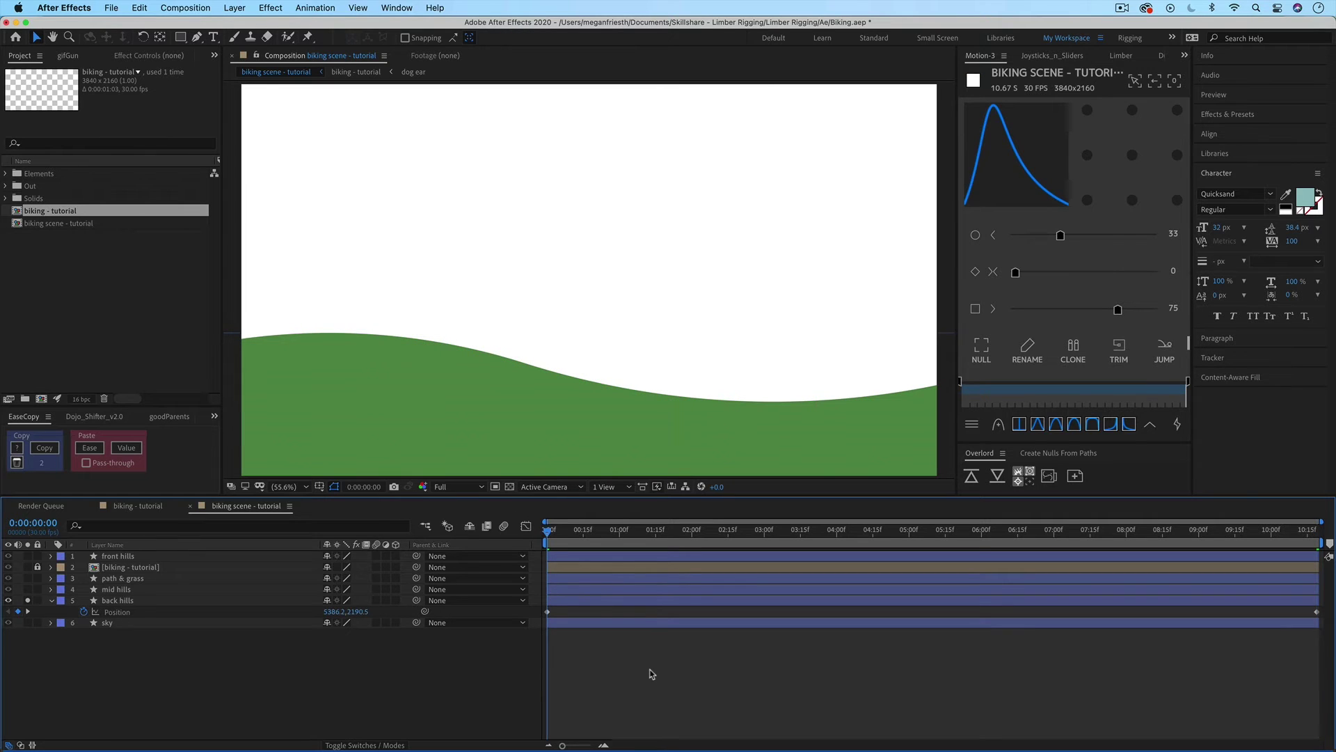
{"action": "key", "text": "space"}
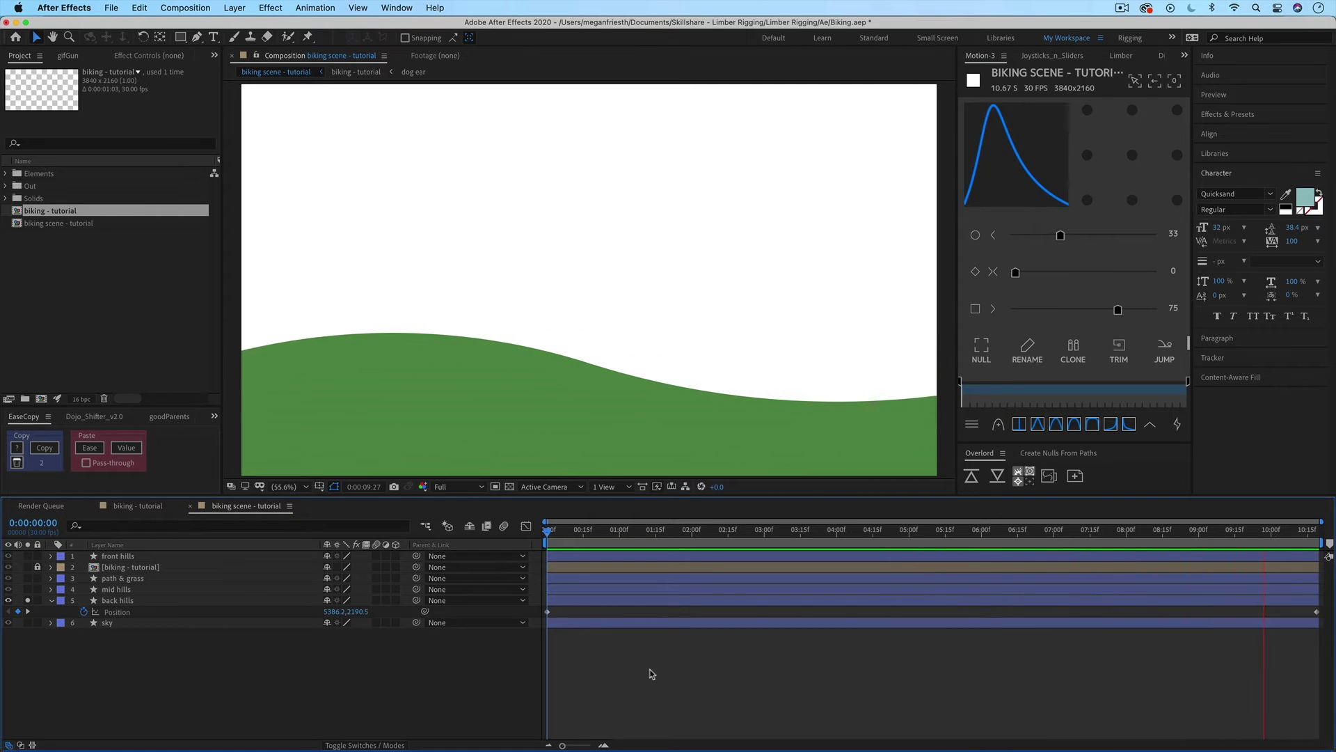
{"action": "key", "text": "space"}
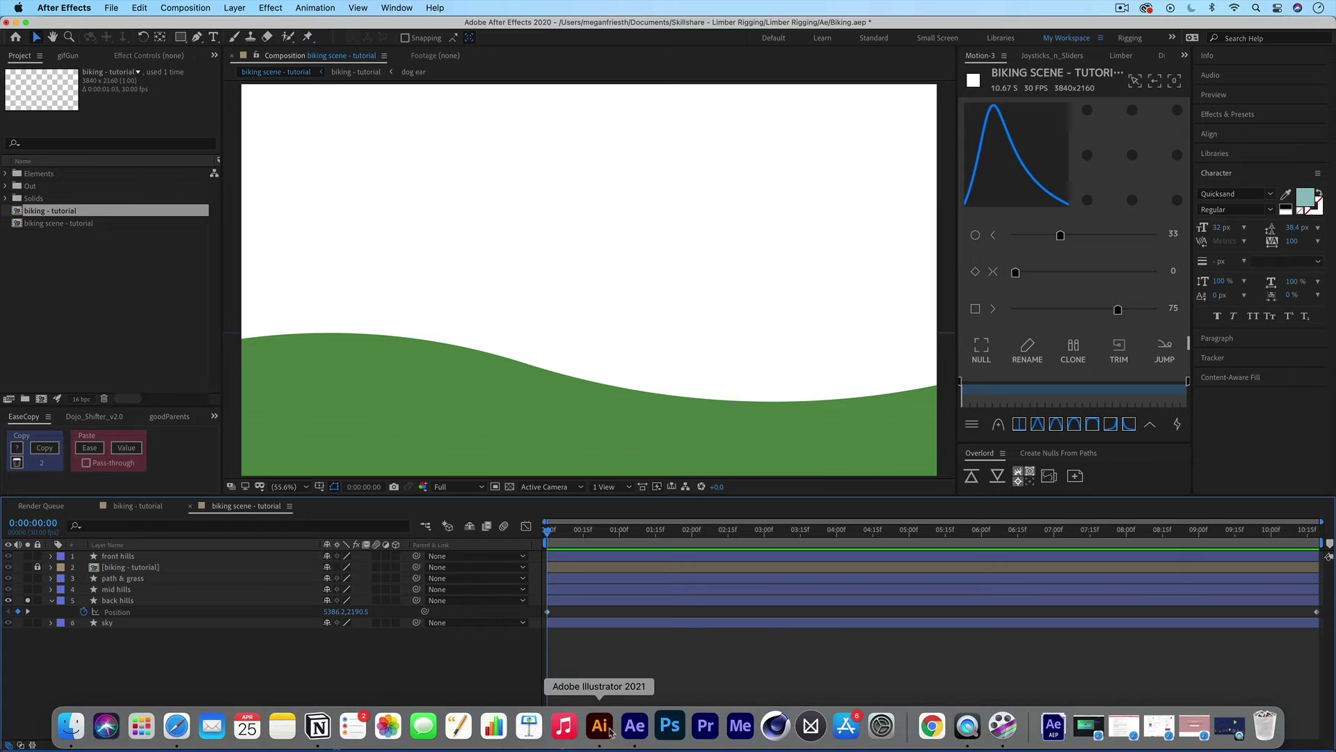
- Switch to Illustrator and examine the full extent of the hill artwork in hills.ai
{"action": "left_click", "coordinate": [599, 739]}
{"action": "key", "text": "super+minus"}
{"action": "key", "text": "super+minus"}
{"action": "key", "text": "super+minus"}
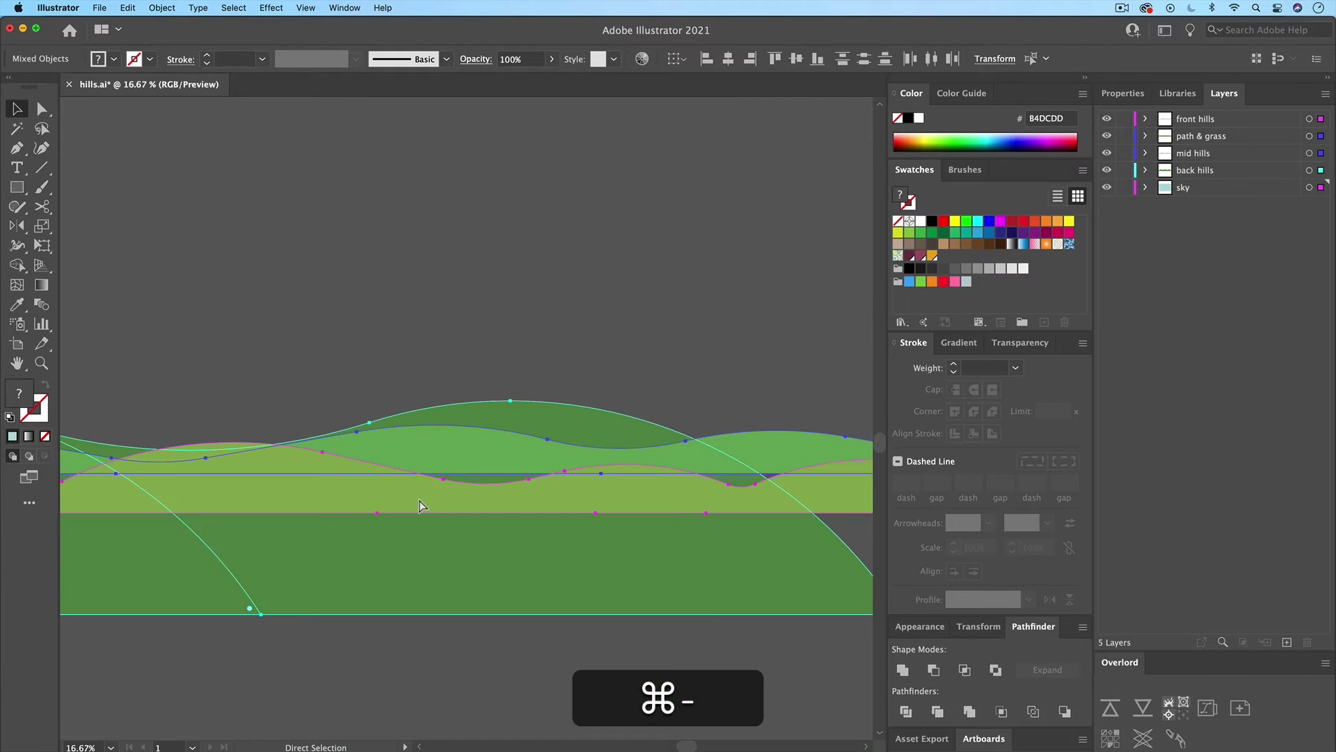
{"action": "key", "text": "super+minus"}
{"action": "key", "text": "super+minus"}
{"action": "key", "text": "super+minus"}
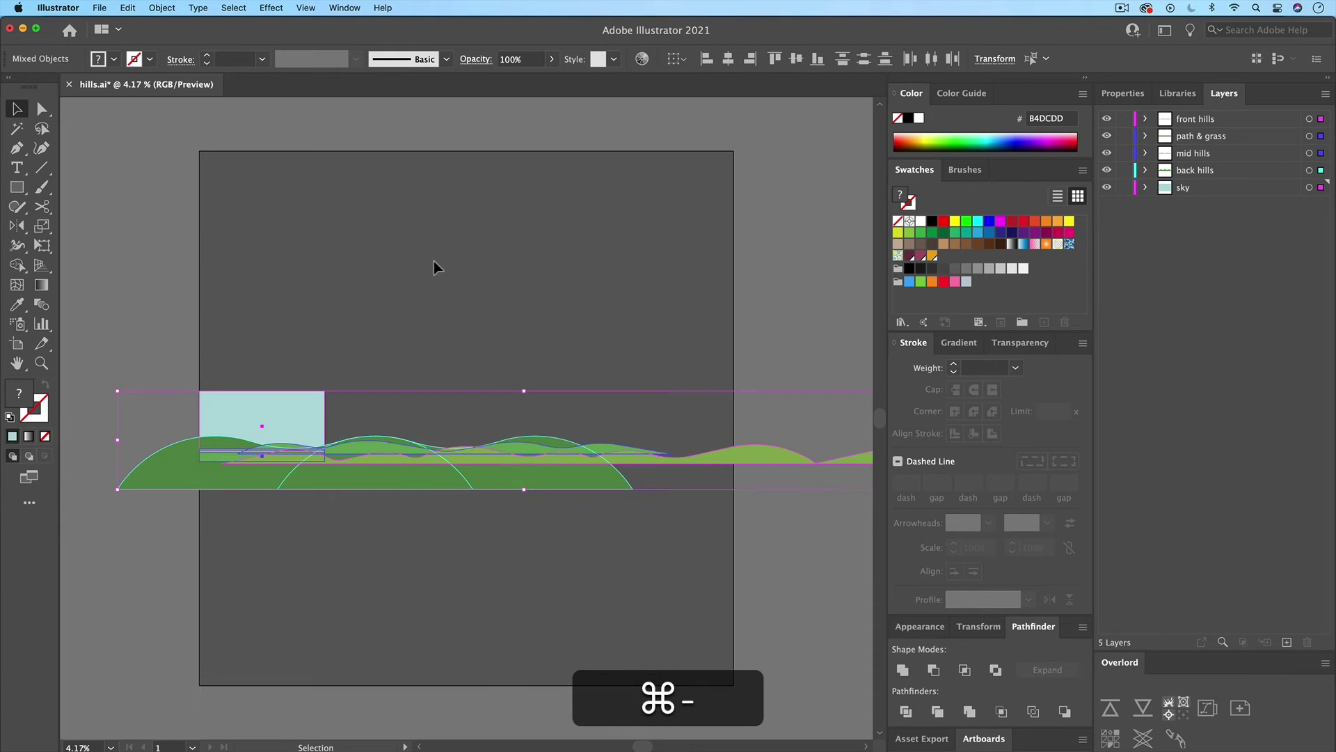
- Move the back hills group above the other artwork to inspect its shape, undo the move, and return to After Effects
{"action": "left_click", "coordinate": [435, 267]}
{"action": "left_click_drag", "start_coordinate": [550, 485], "coordinate": [555, 376]}
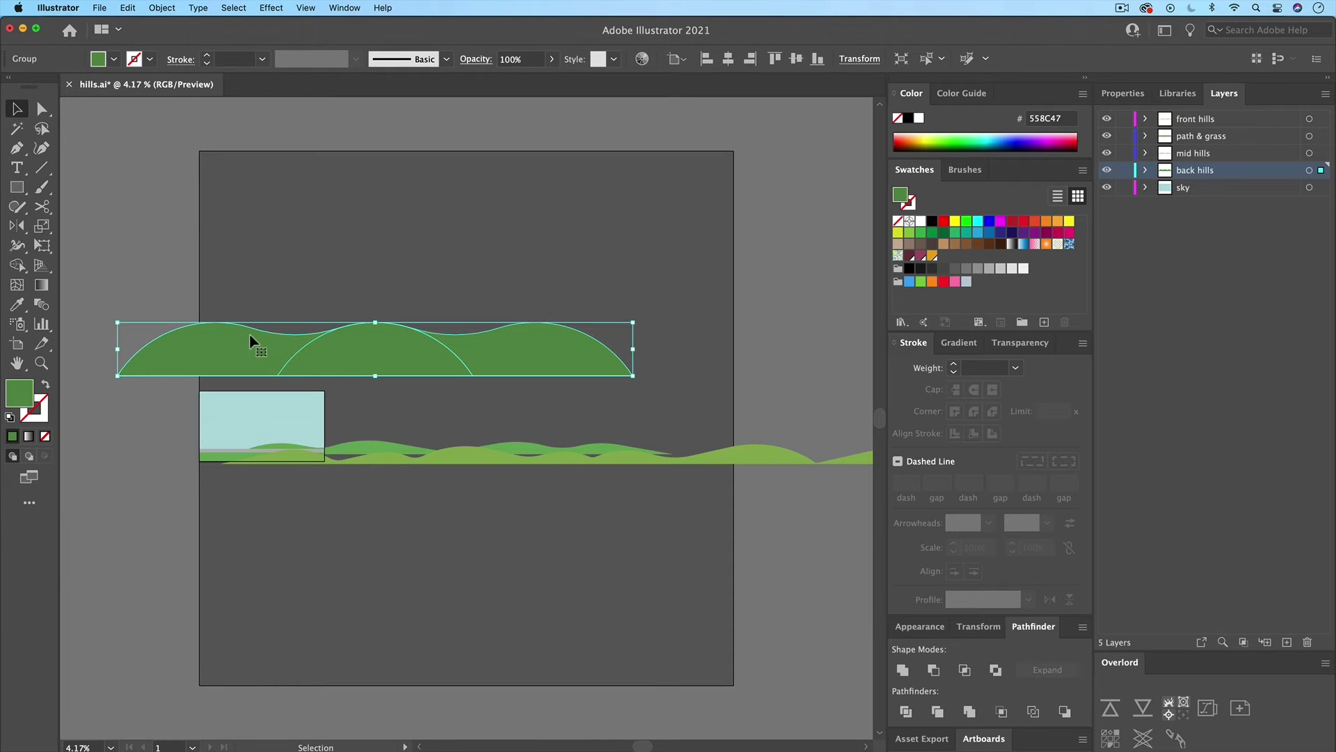
{"action": "key", "text": "super+z"}
{"action": "key", "text": "super+Tab"}
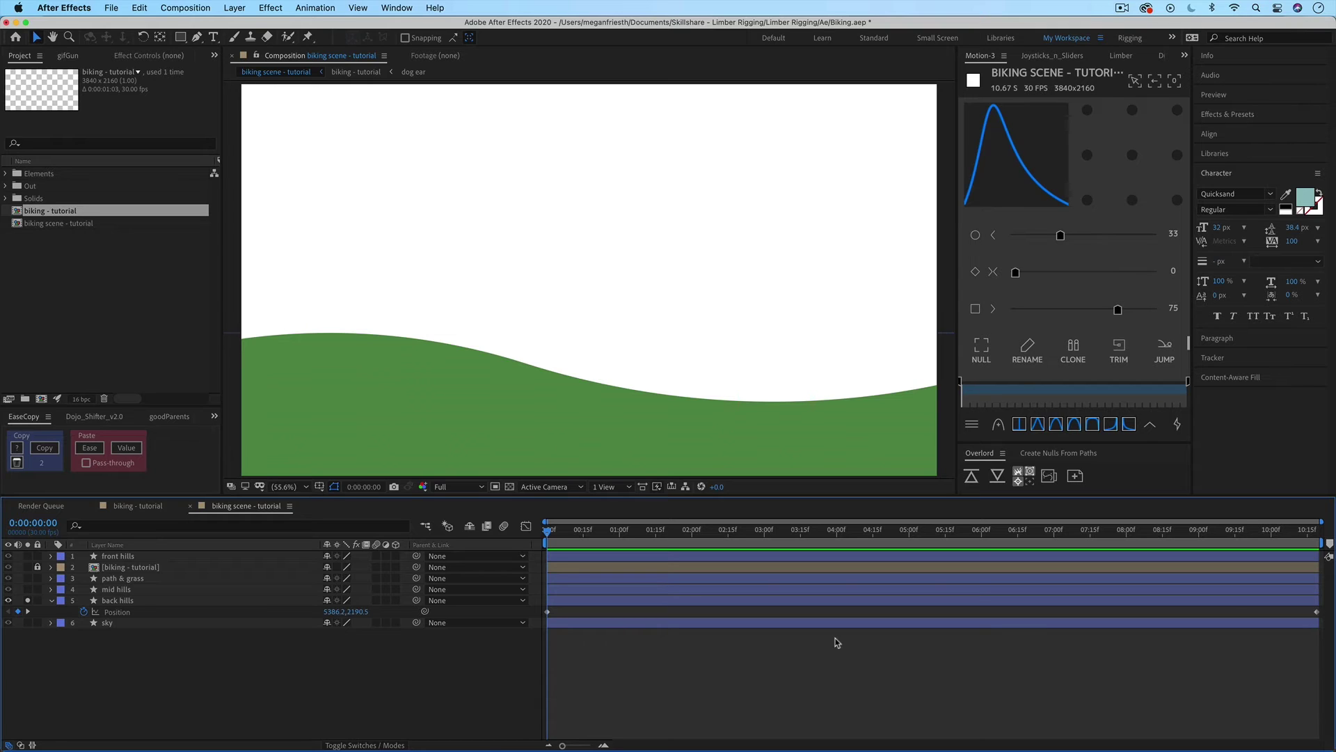
- Unsolo back hills, solo the mid hills layer, and add a Position keyframe to it at 0:00:00:00
{"action": "left_click", "coordinate": [27, 601]}
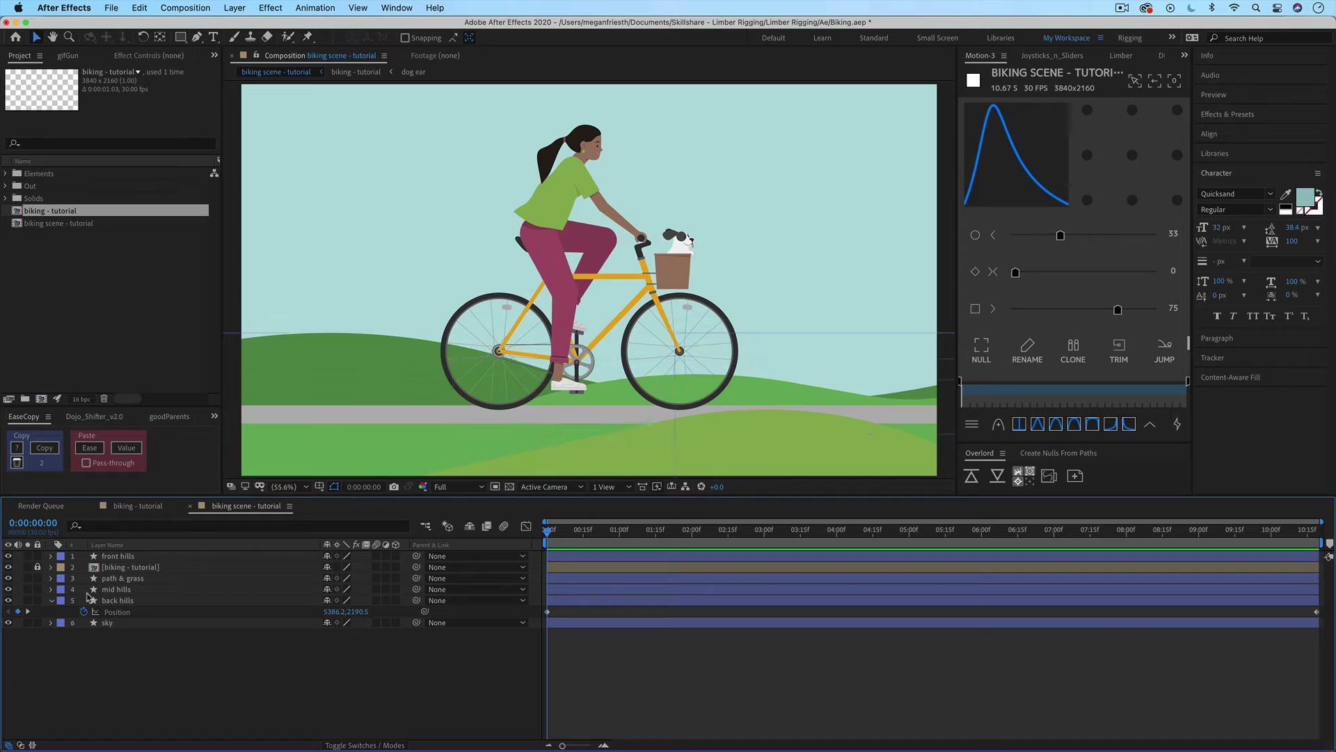
{"action": "left_click", "coordinate": [117, 590]}
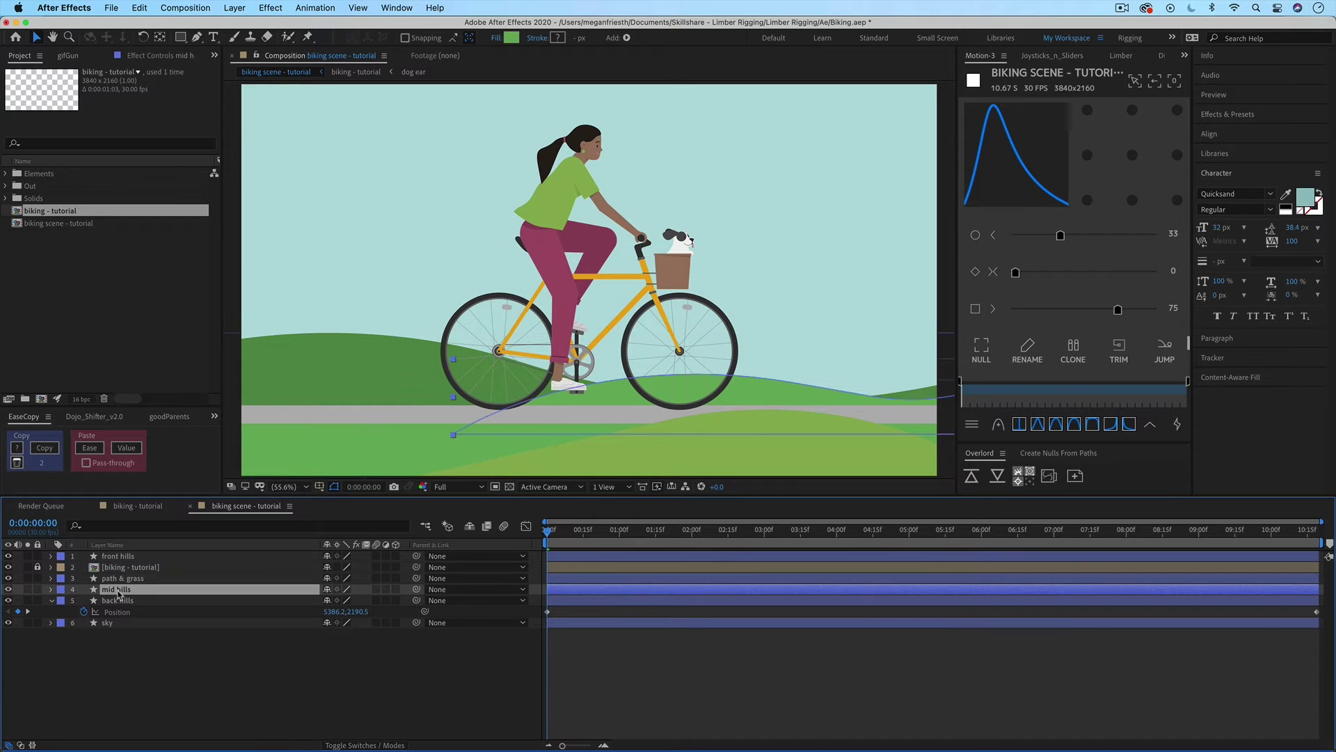
{"action": "left_click", "coordinate": [28, 589]}
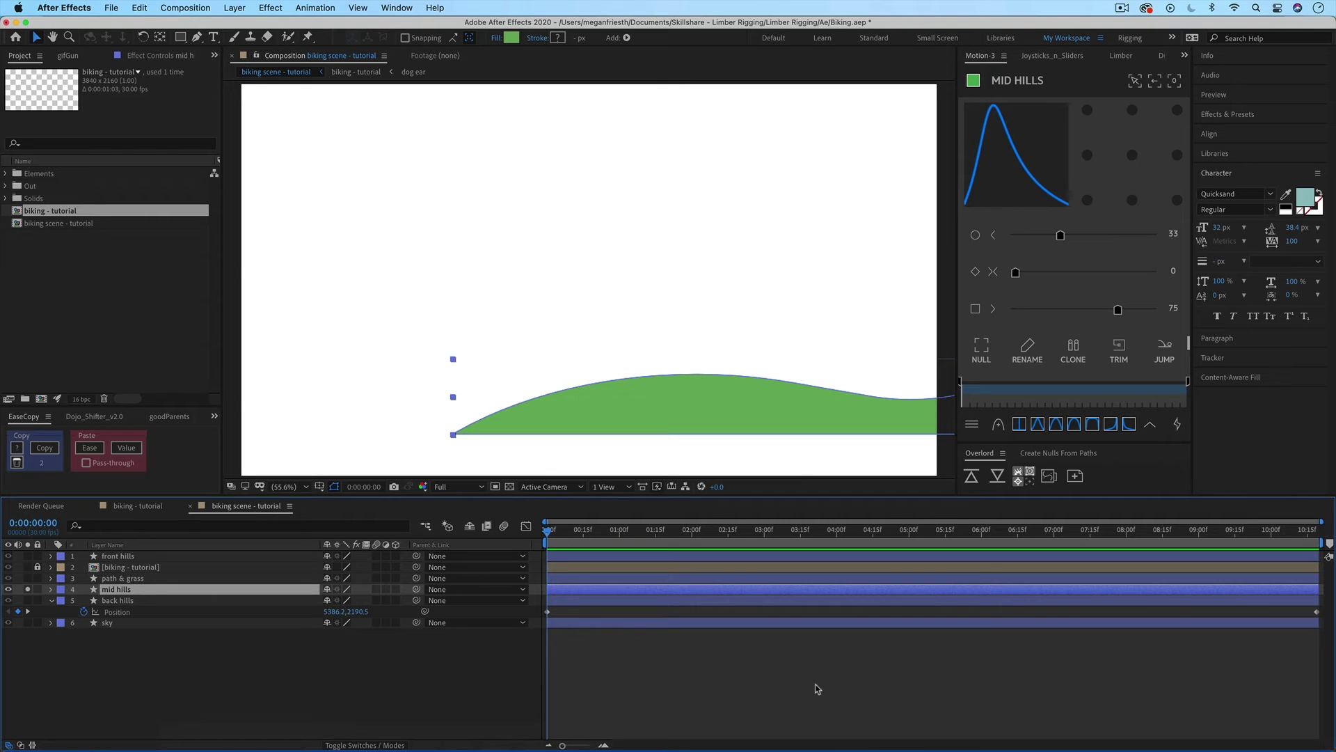
{"action": "key", "text": "p"}
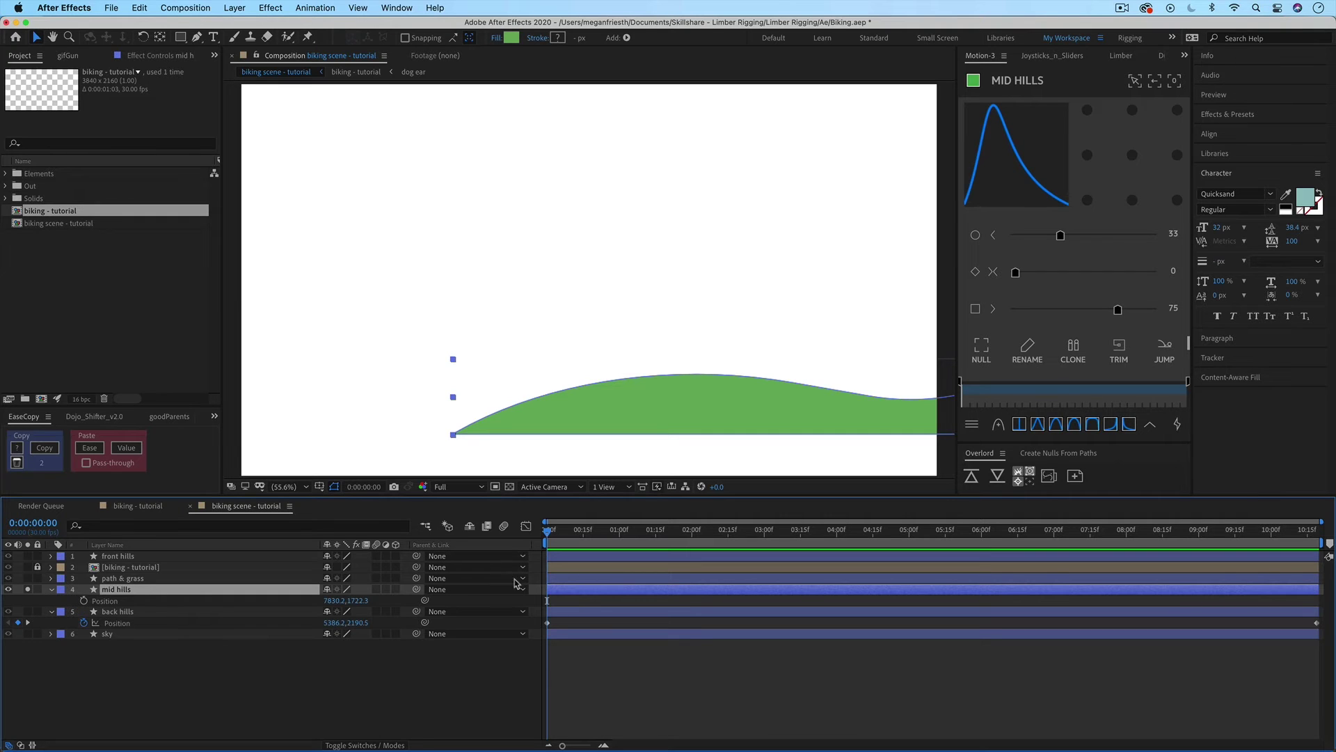
{"action": "left_click", "coordinate": [83, 600]}
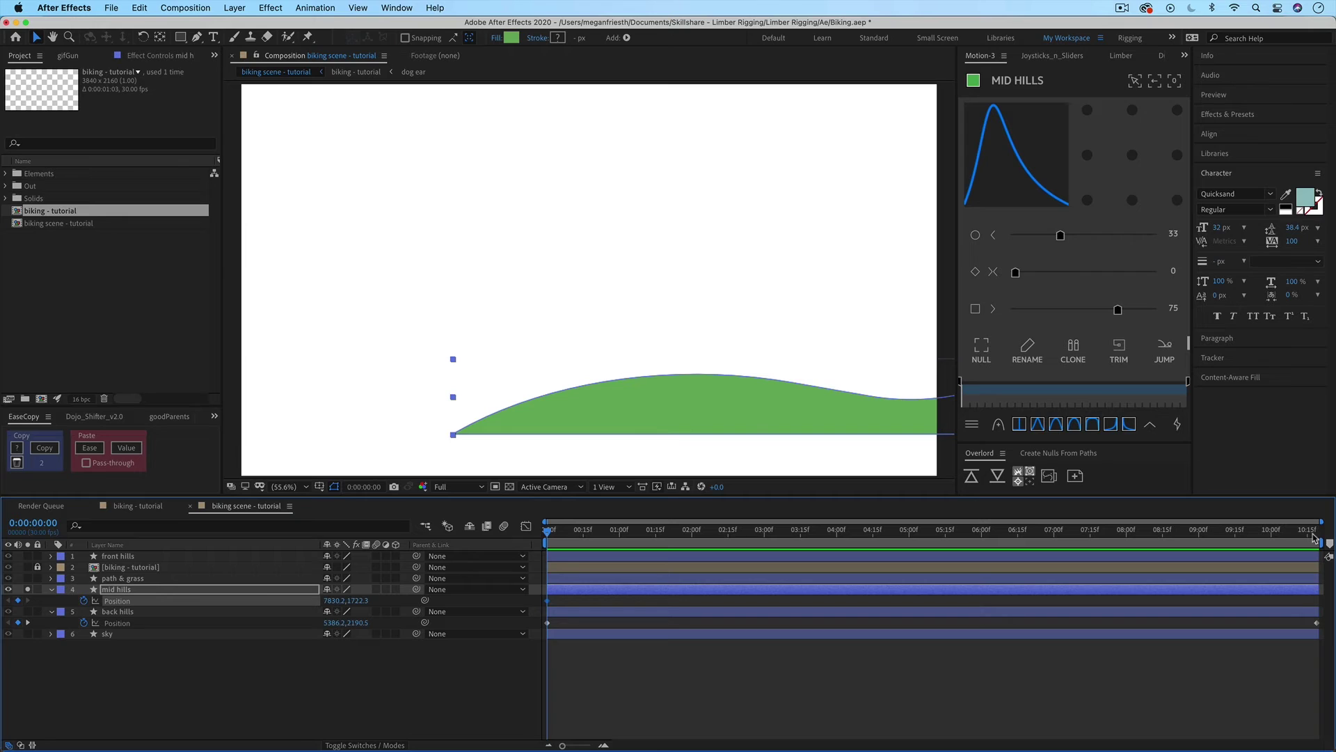
- At 0:00:10:19, slide mid hills horizontally past the frame's left edge to about X -6634, creating its end Position keyframe
{"action": "left_click", "coordinate": [1319, 537]}
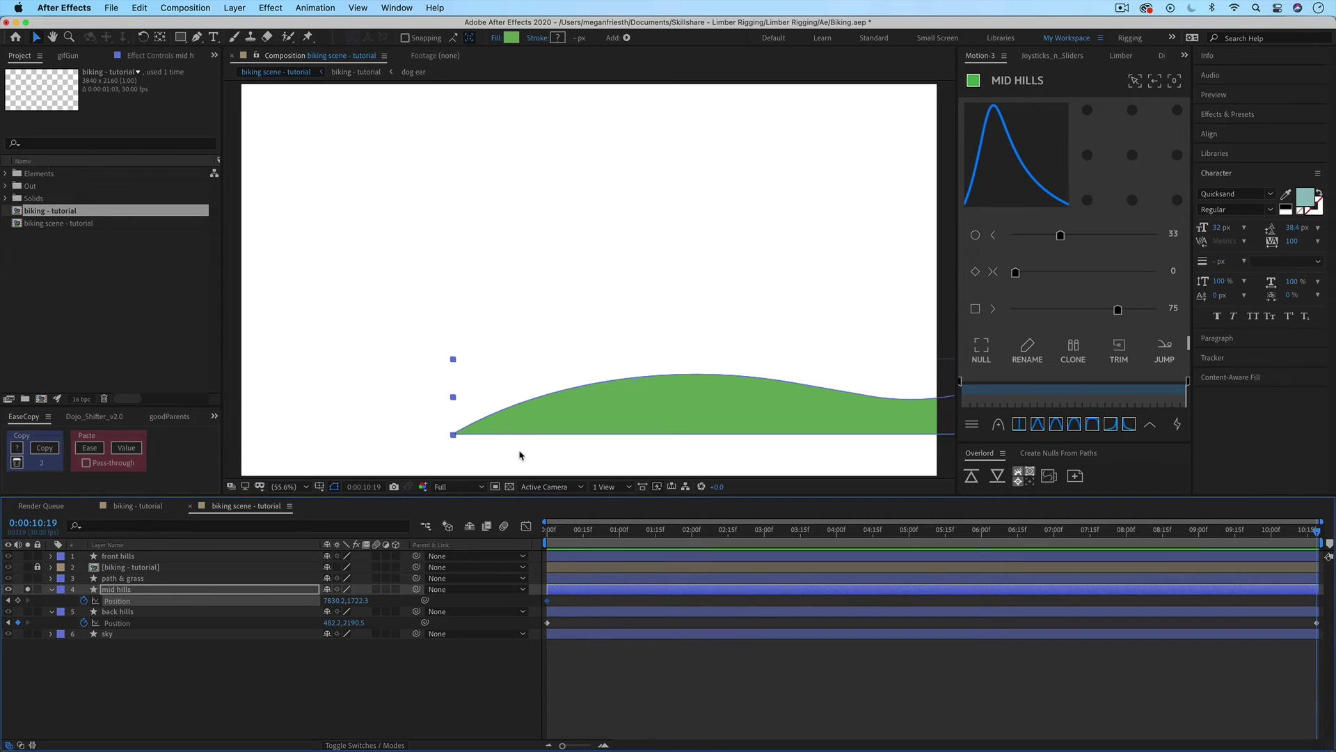
{"action": "scroll", "coordinate": [515, 449], "scroll_direction": "down", "scroll_amount": 7}
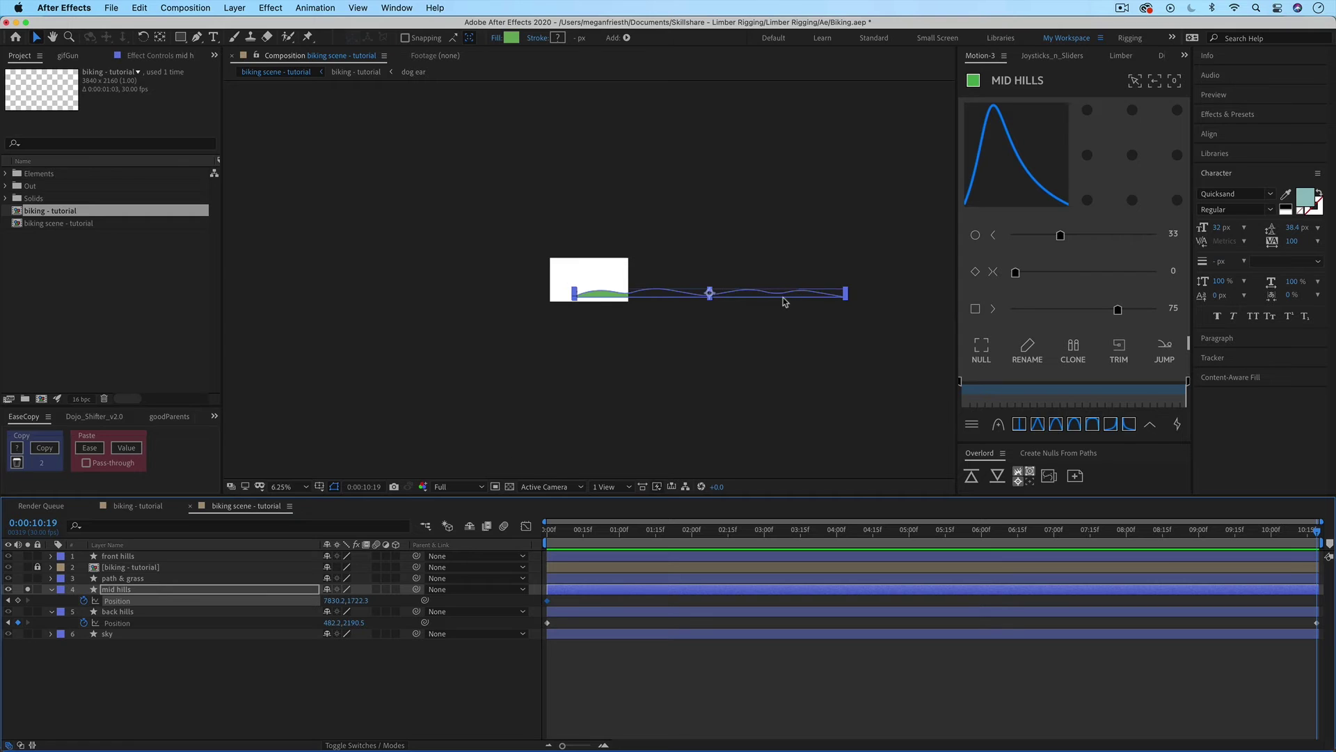
{"action": "left_click_drag", "start_coordinate": [800, 299], "coordinate": [515, 305]}
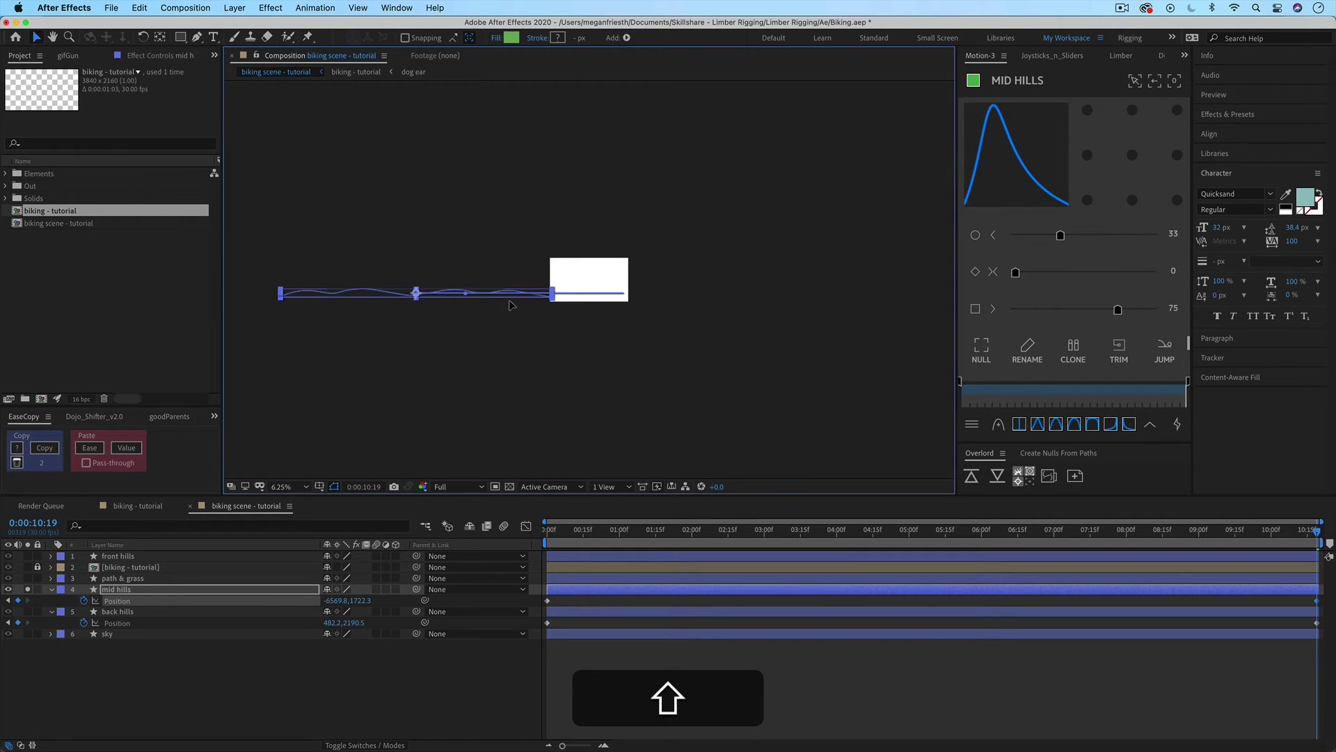
{"action": "scroll", "coordinate": [556, 315], "scroll_direction": "up", "scroll_amount": 2}
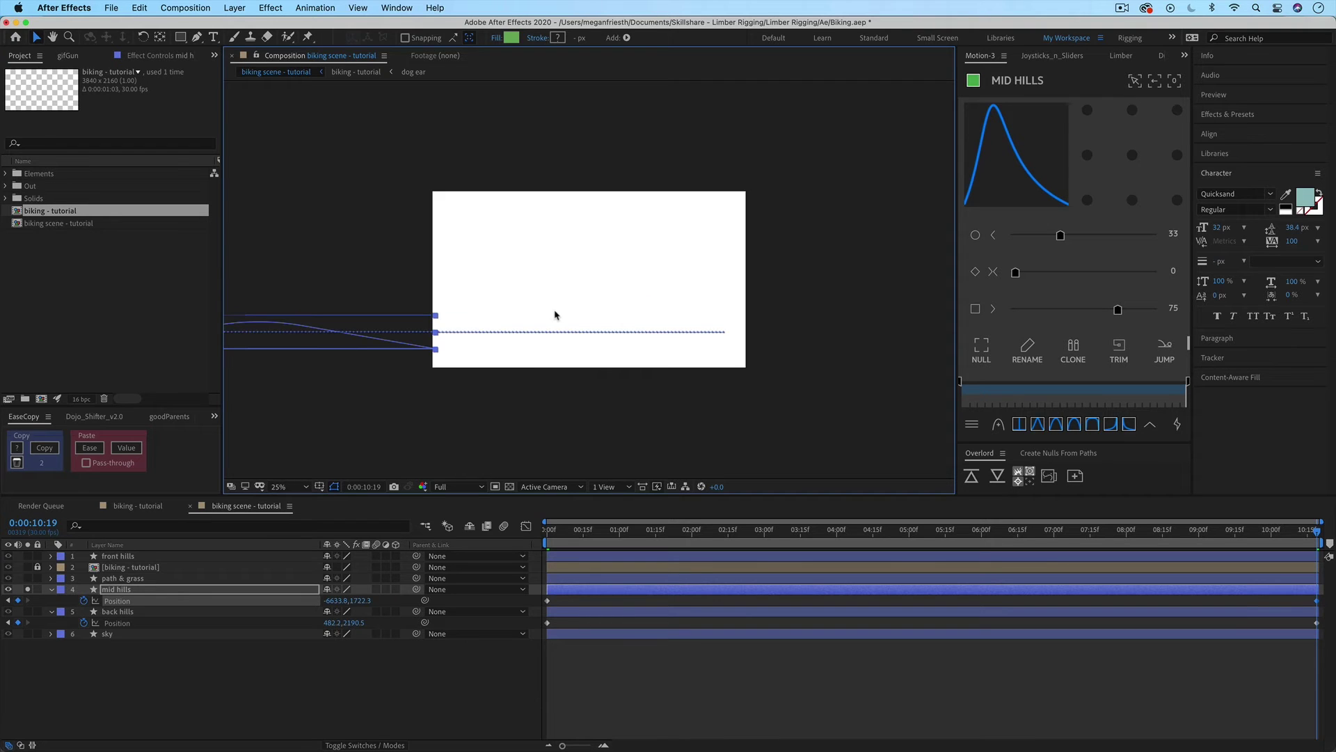
- Using path & grass as a temporarily soloed reference, shift the mid hills end position right to about X -5794 at 0:00:10:19
{"action": "left_click", "coordinate": [28, 578]}
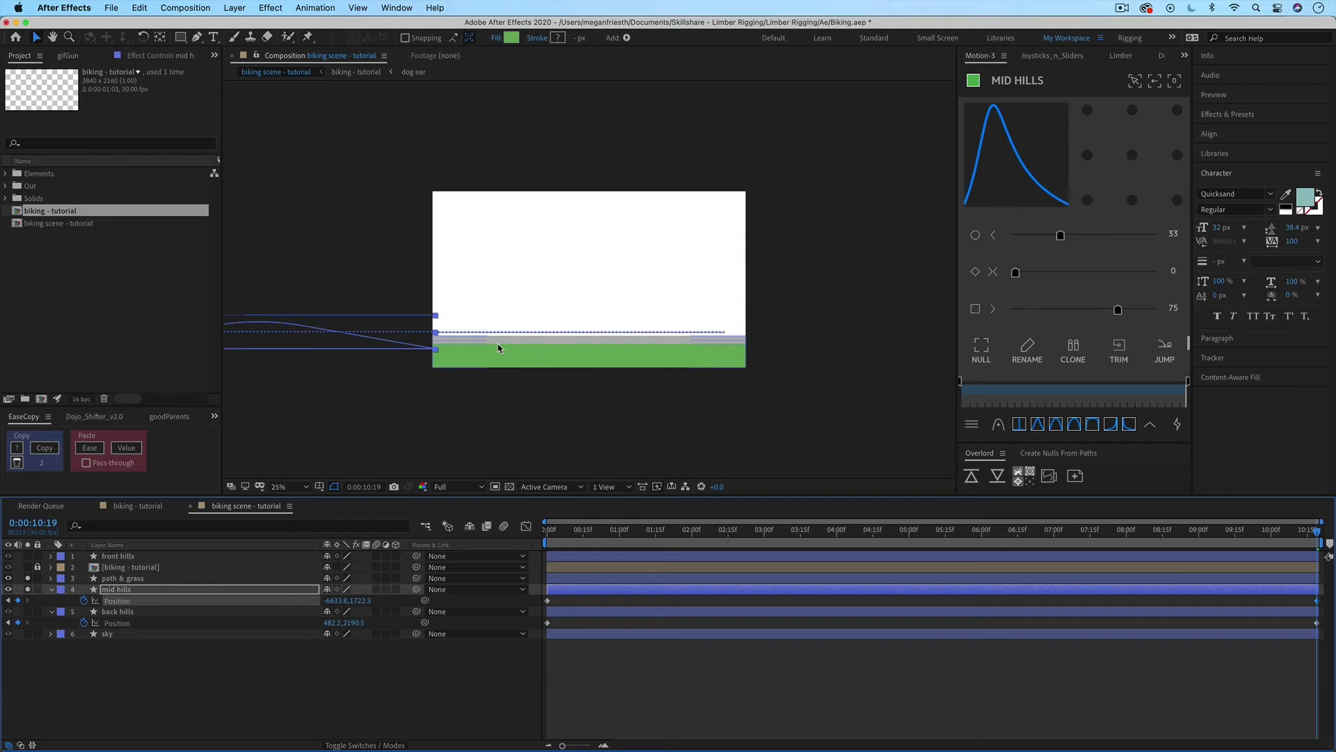
{"action": "scroll", "coordinate": [497, 348], "scroll_direction": "up", "scroll_amount": 2}
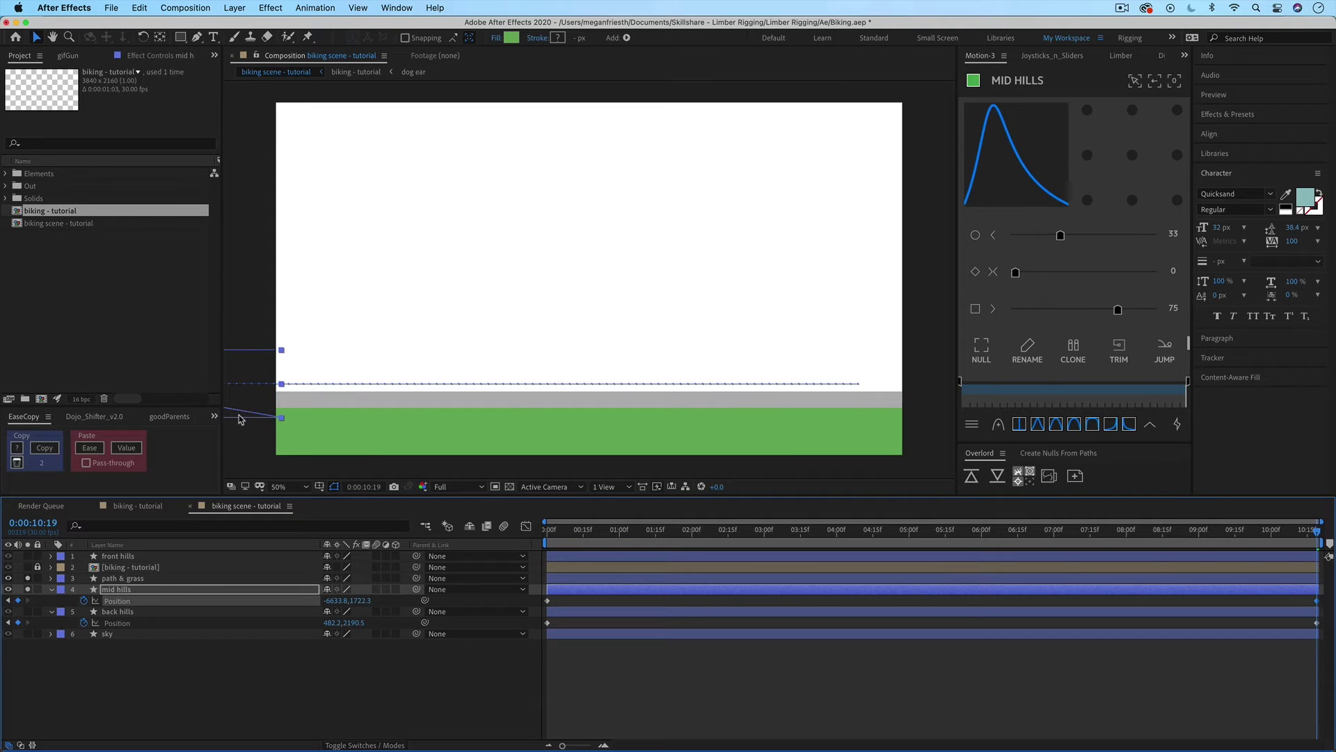
{"action": "left_click_drag", "start_coordinate": [237, 419], "coordinate": [373, 419]}
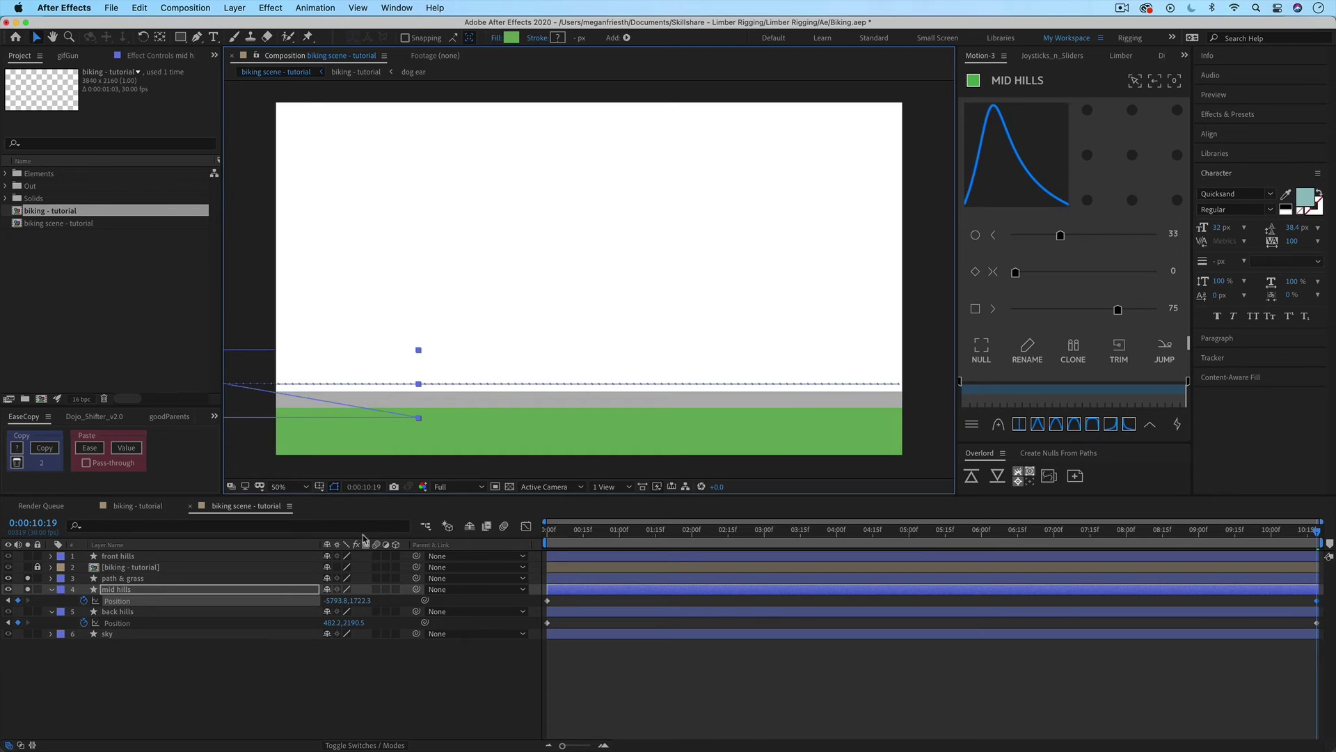
{"action": "left_click", "coordinate": [713, 673]}
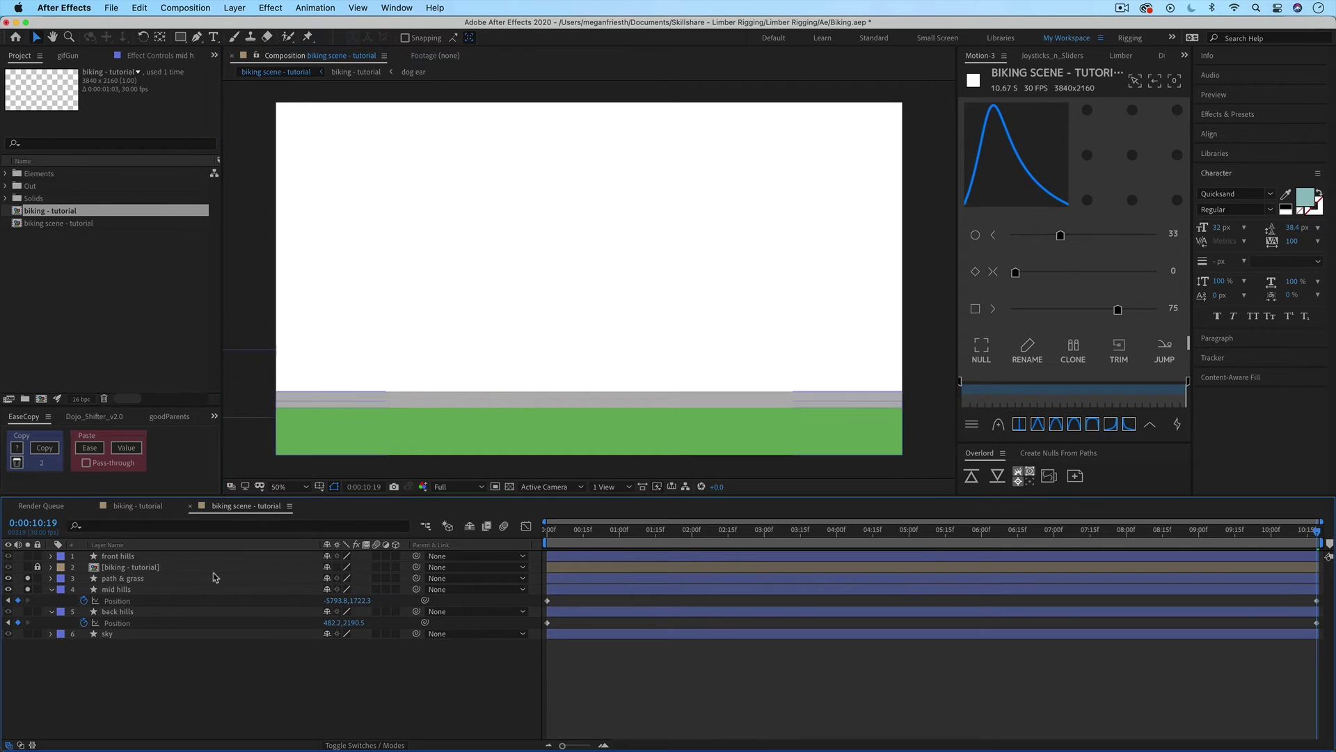
{"action": "left_click", "coordinate": [28, 589]}
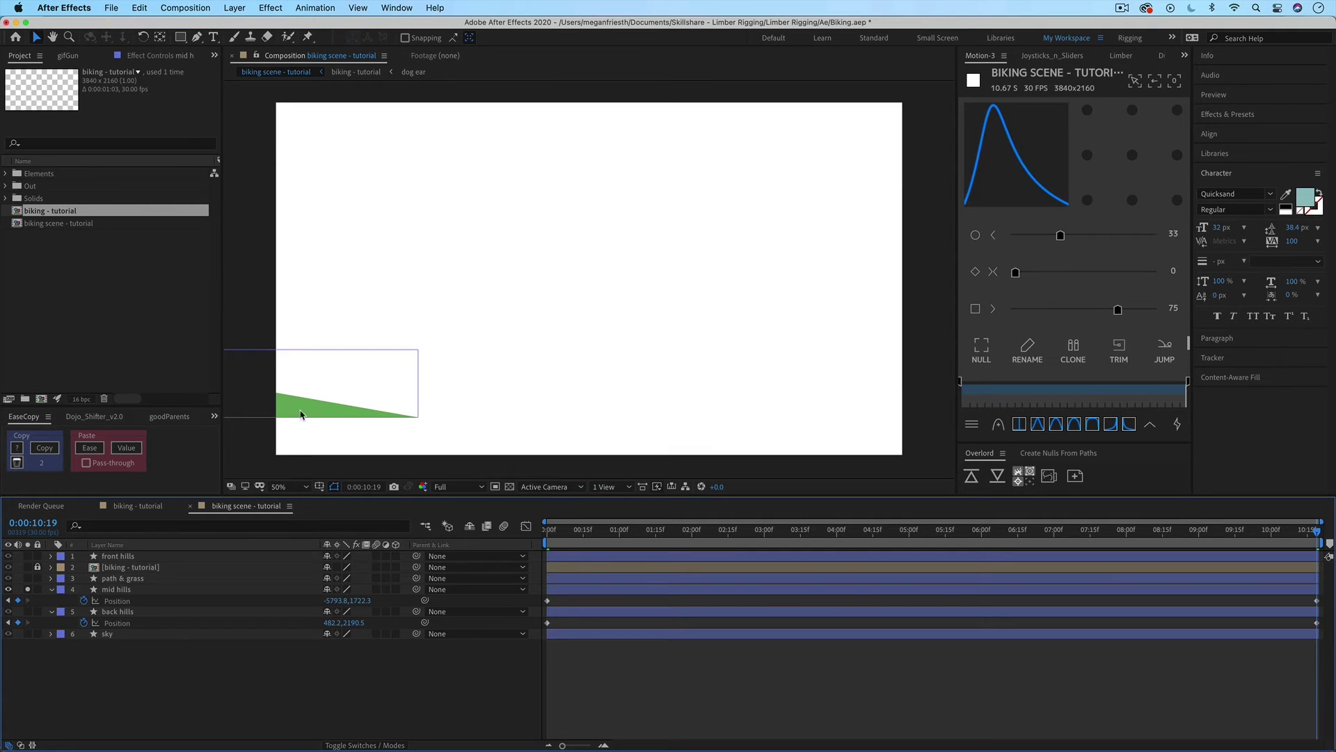
- Preview the soloed mid hills movement from the start of the timeline
{"action": "left_click", "coordinate": [130, 580]}
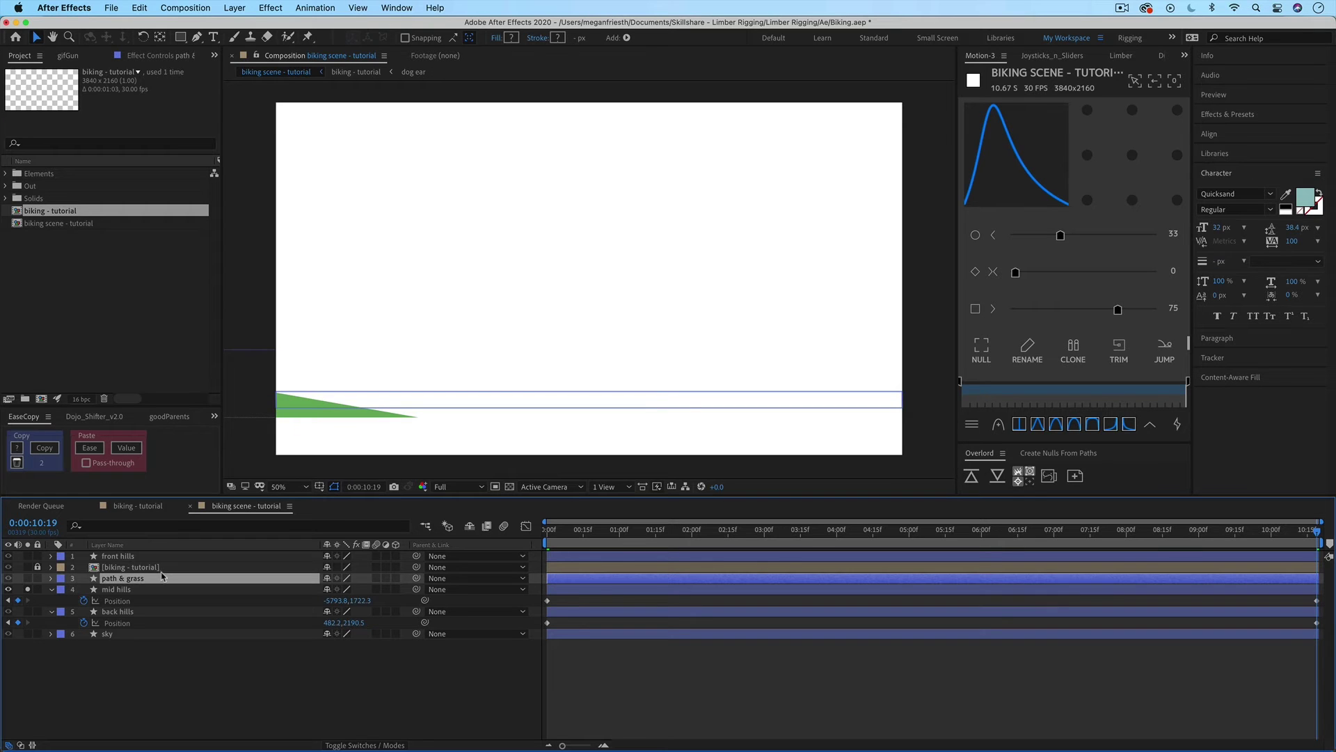
{"action": "key", "text": "comma"}
{"action": "key", "text": "comma"}
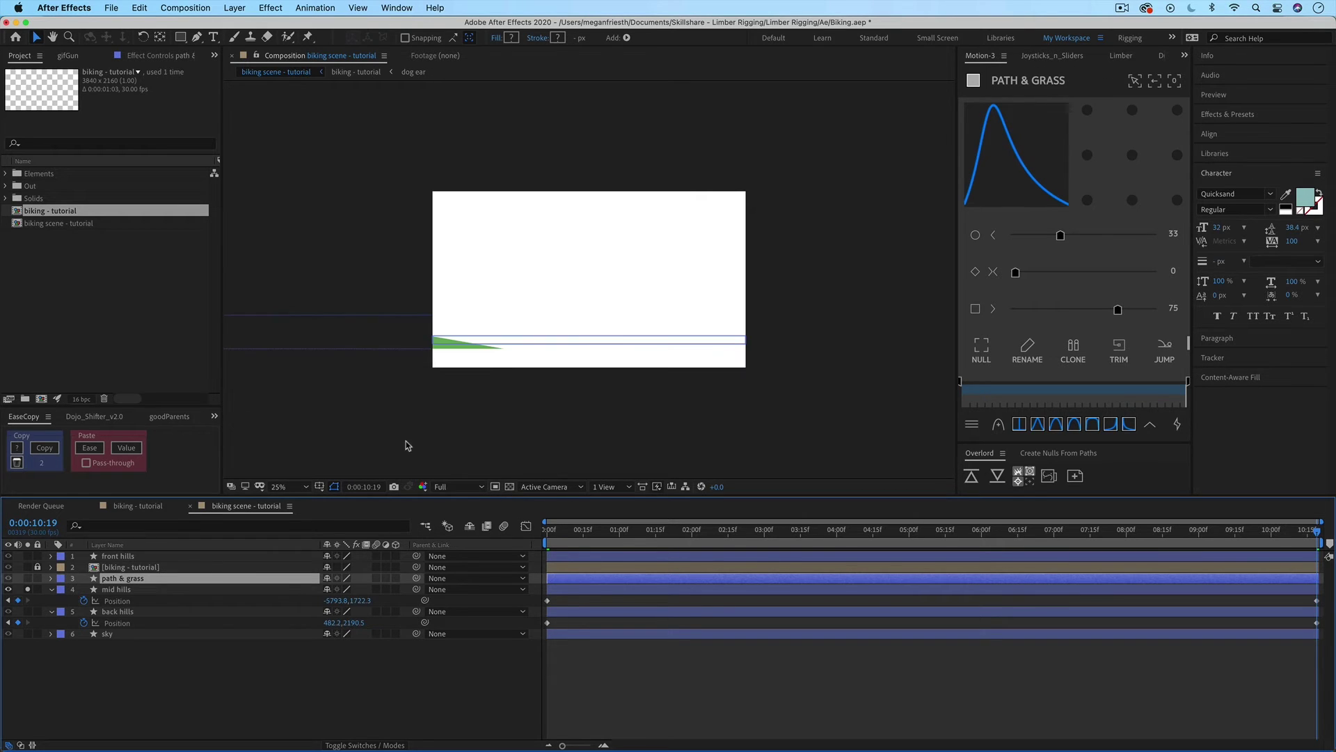
{"action": "left_click_drag", "start_coordinate": [556, 547], "coordinate": [538, 536]}
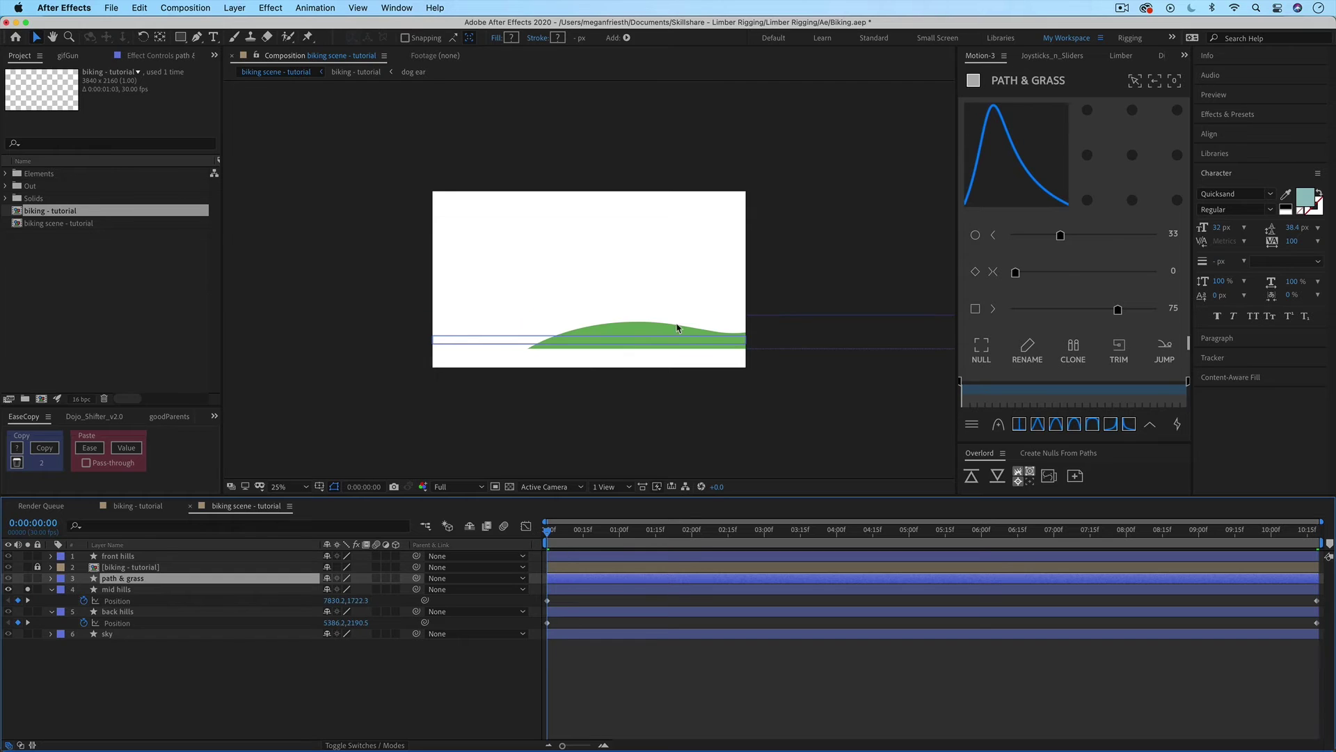
{"action": "left_click", "coordinate": [566, 667]}
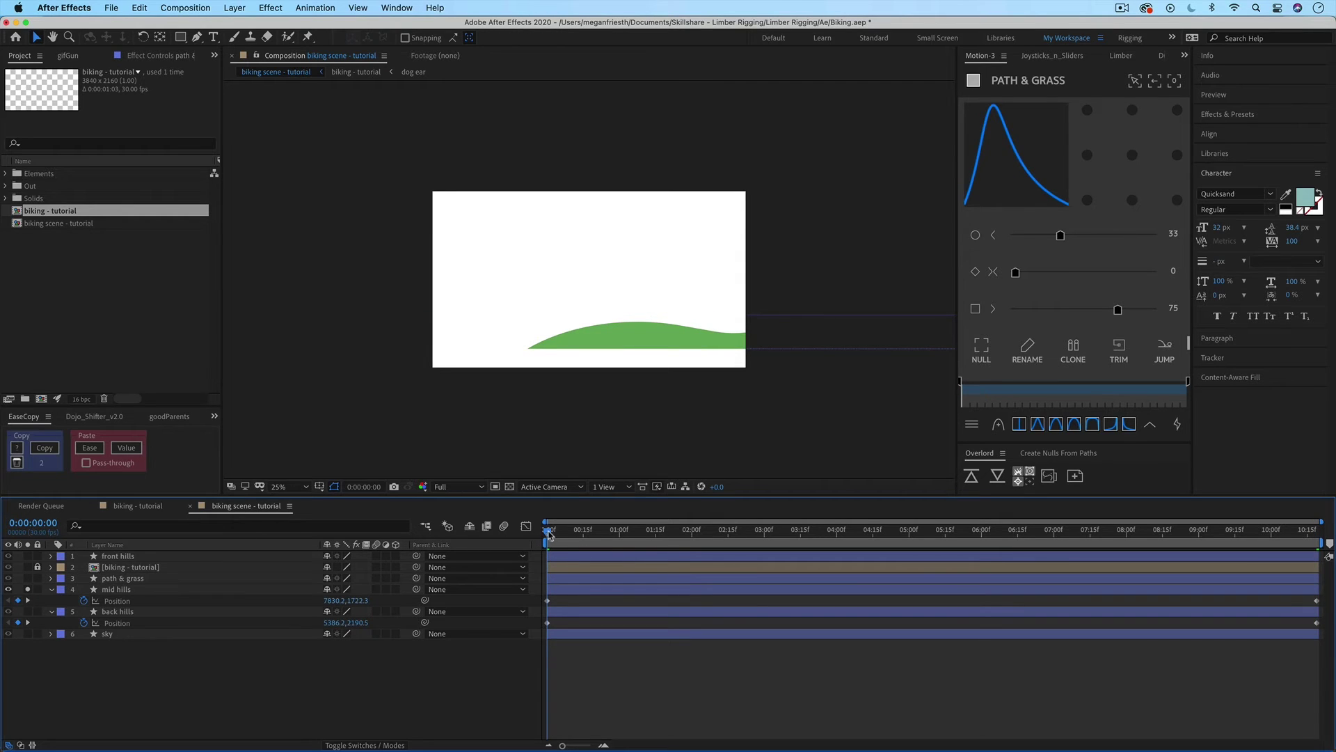
{"action": "left_click_drag", "start_coordinate": [549, 534], "coordinate": [545, 606]}
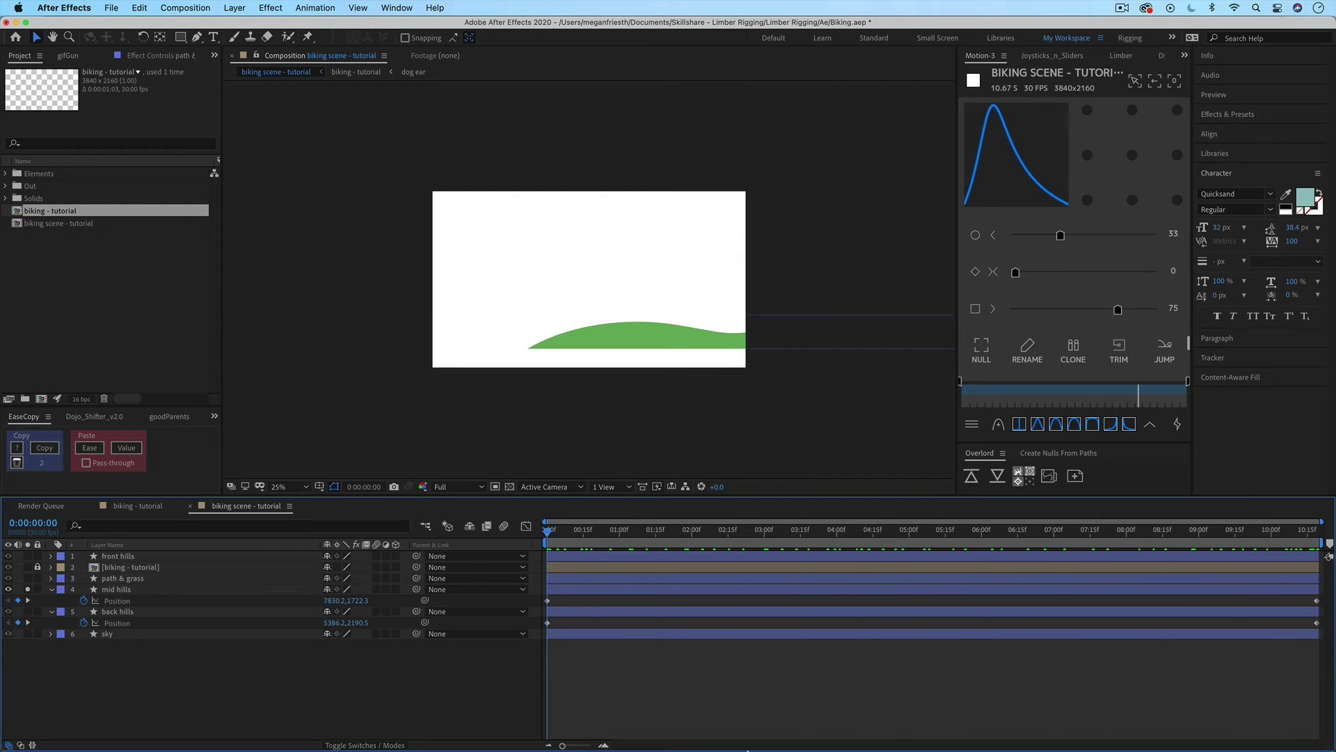
- Switch to Illustrator, move the mid hills and back hills apart to compare their shapes, undo both moves, and return to After Effects
{"action": "left_click", "coordinate": [597, 722]}
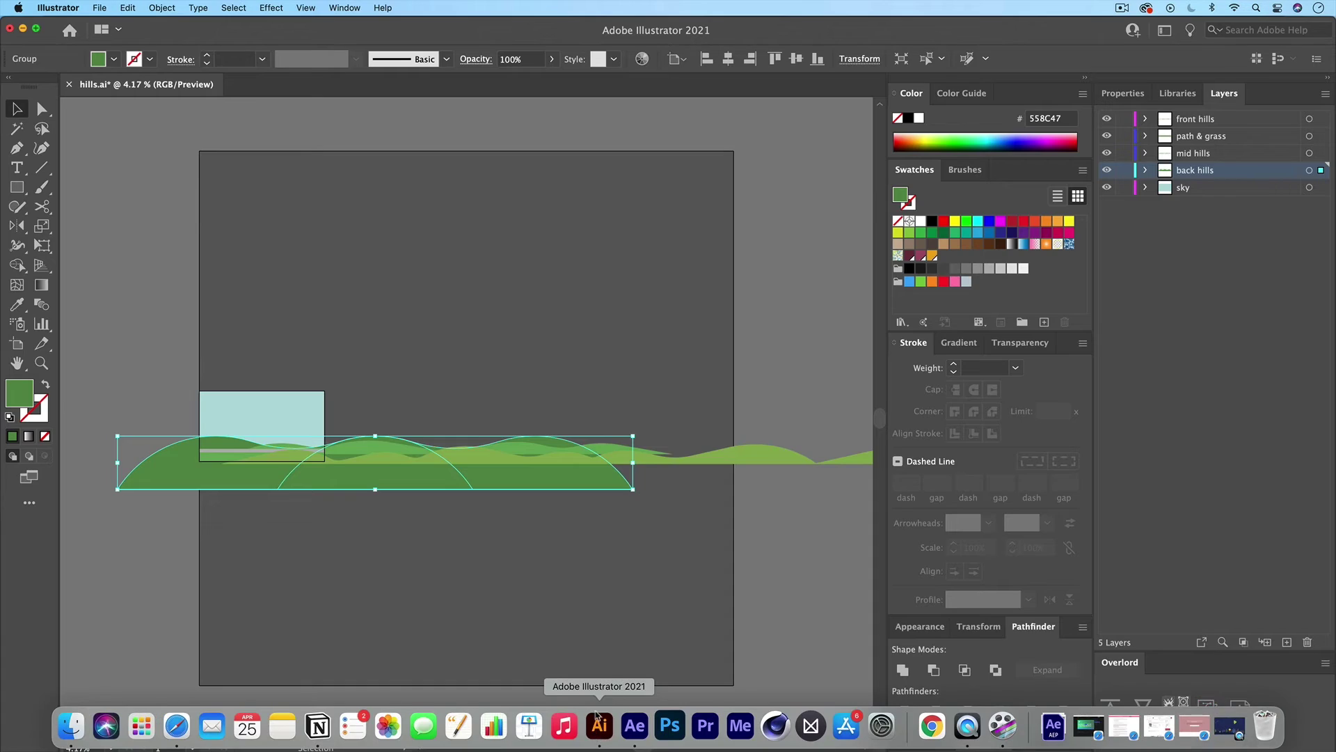
{"action": "left_click", "coordinate": [558, 620]}
{"action": "left_click_drag", "start_coordinate": [597, 444], "coordinate": [599, 359]}
{"action": "left_click", "coordinate": [382, 410]}
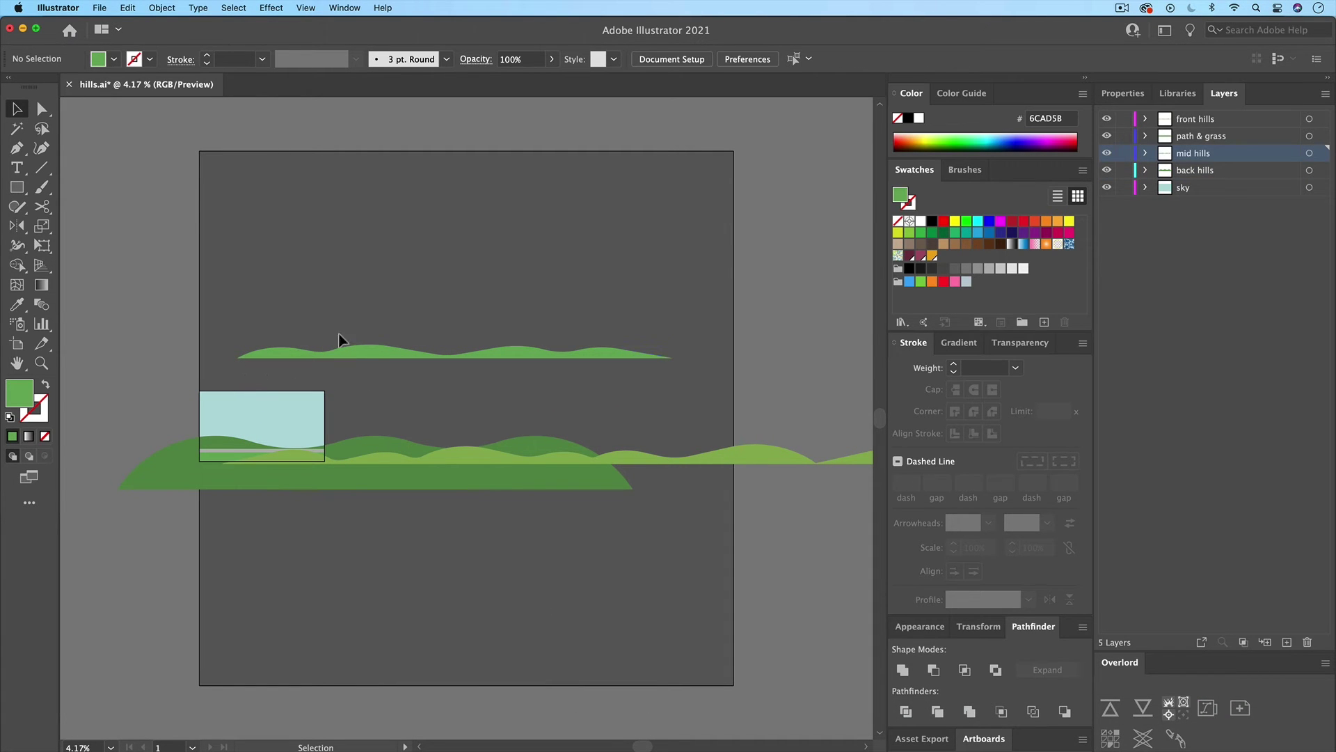
{"action": "left_click_drag", "start_coordinate": [570, 487], "coordinate": [580, 594]}
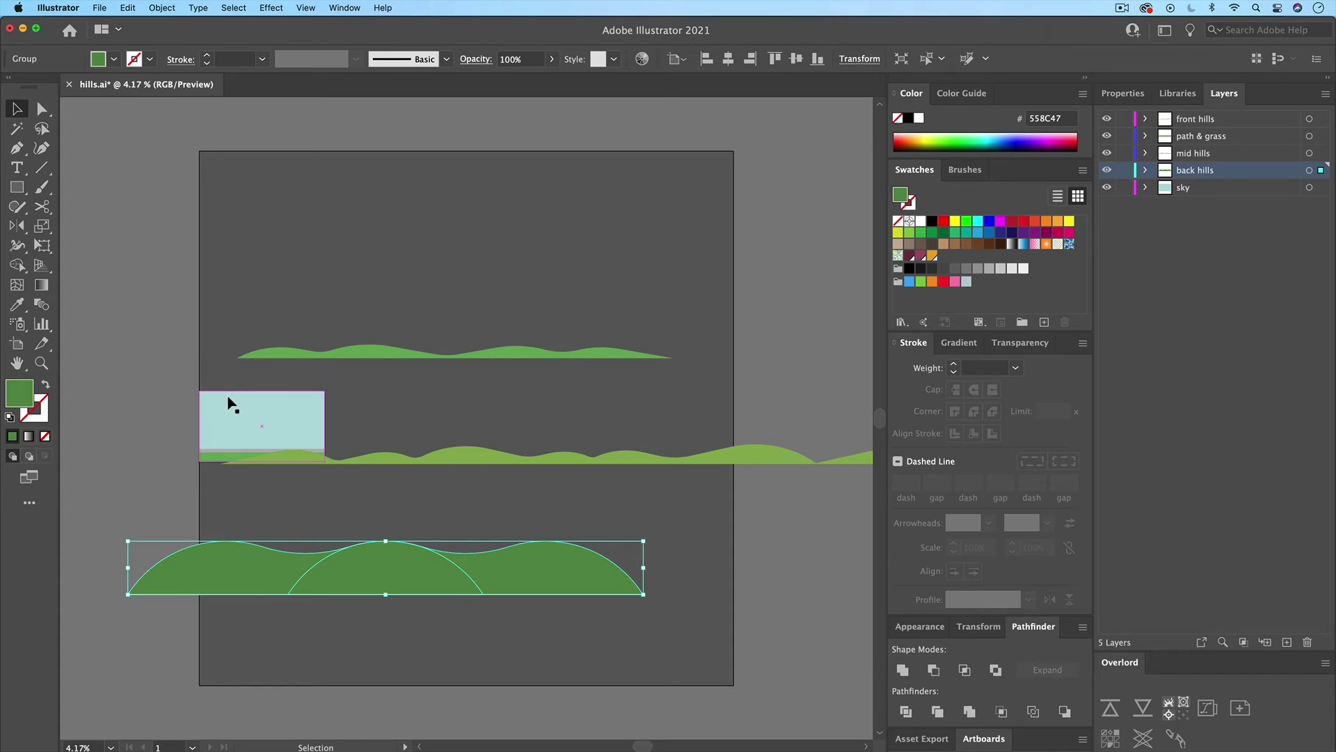
{"action": "key", "text": "super+z"}
{"action": "key", "text": "super+z"}
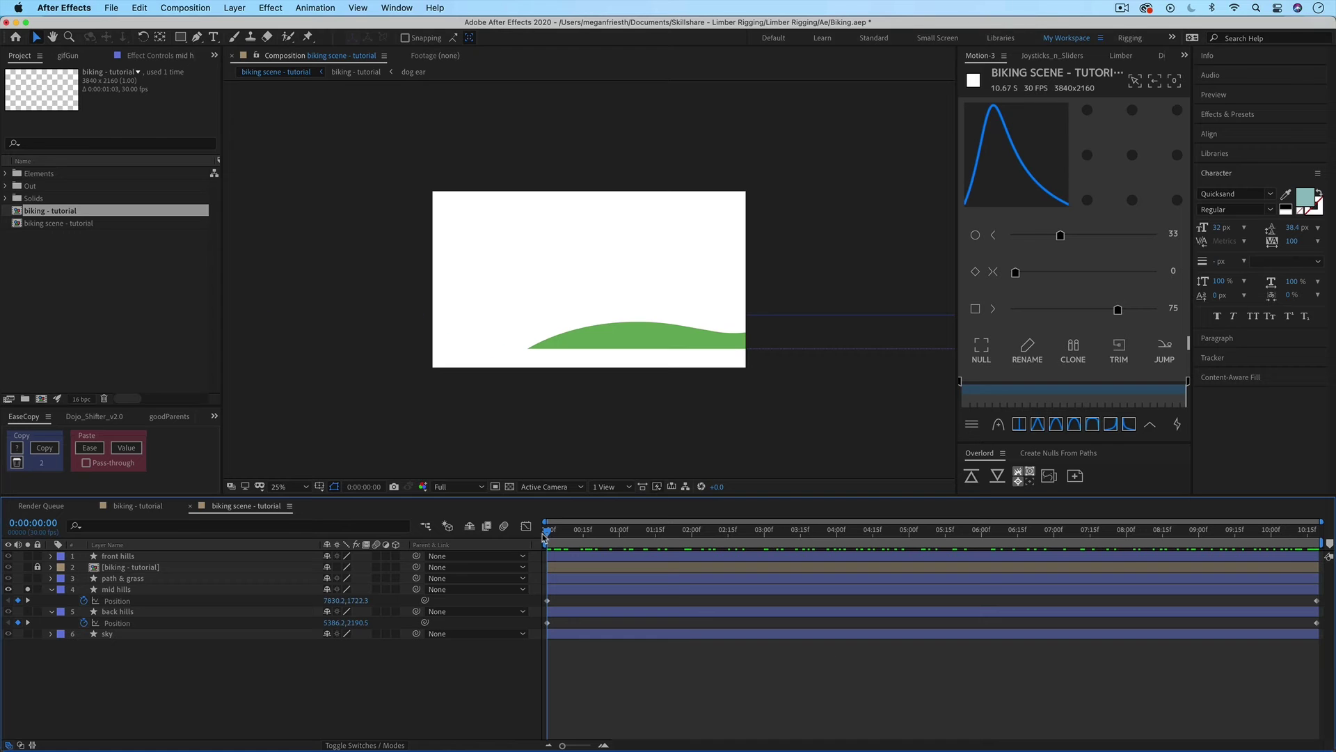
- Duplicate the mid hills layer and reveal the copy's Position keyframes
{"action": "left_click_drag", "start_coordinate": [547, 533], "coordinate": [492, 604]}
{"action": "left_click", "coordinate": [114, 590]}
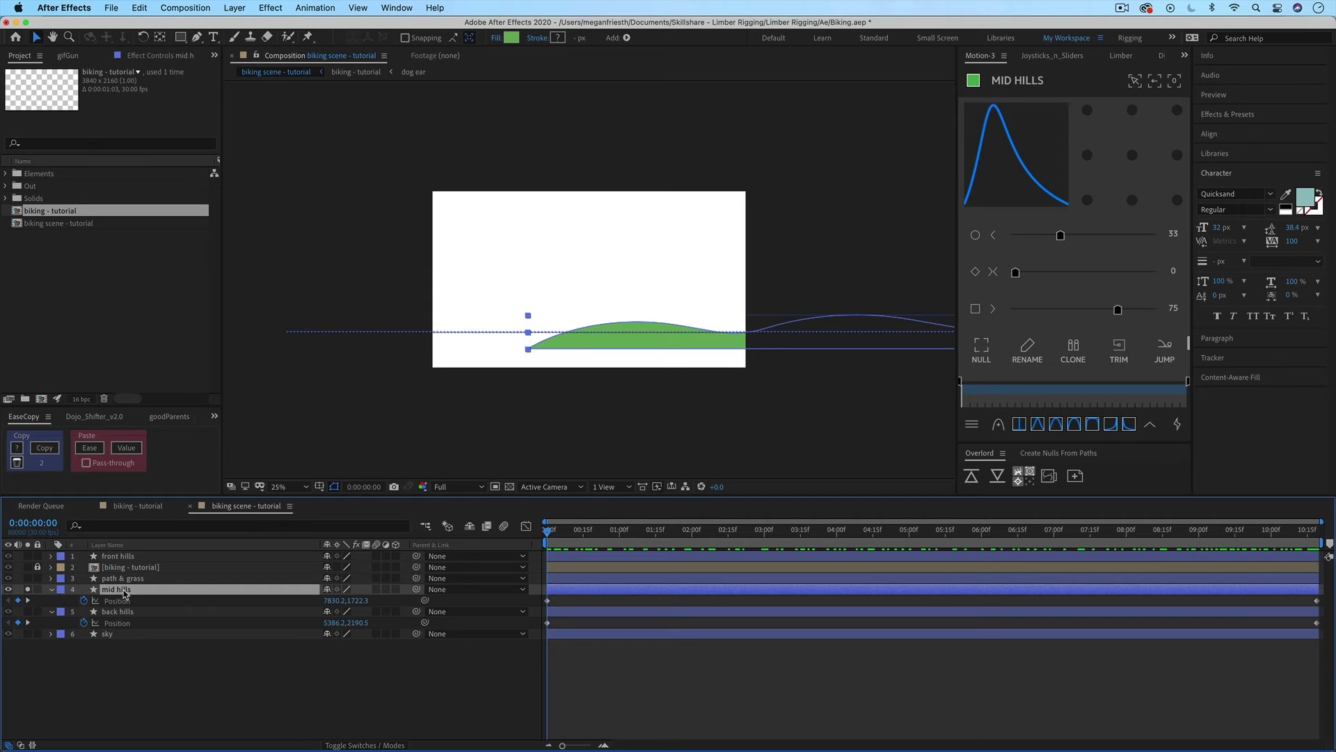
{"action": "key", "text": "super+d"}
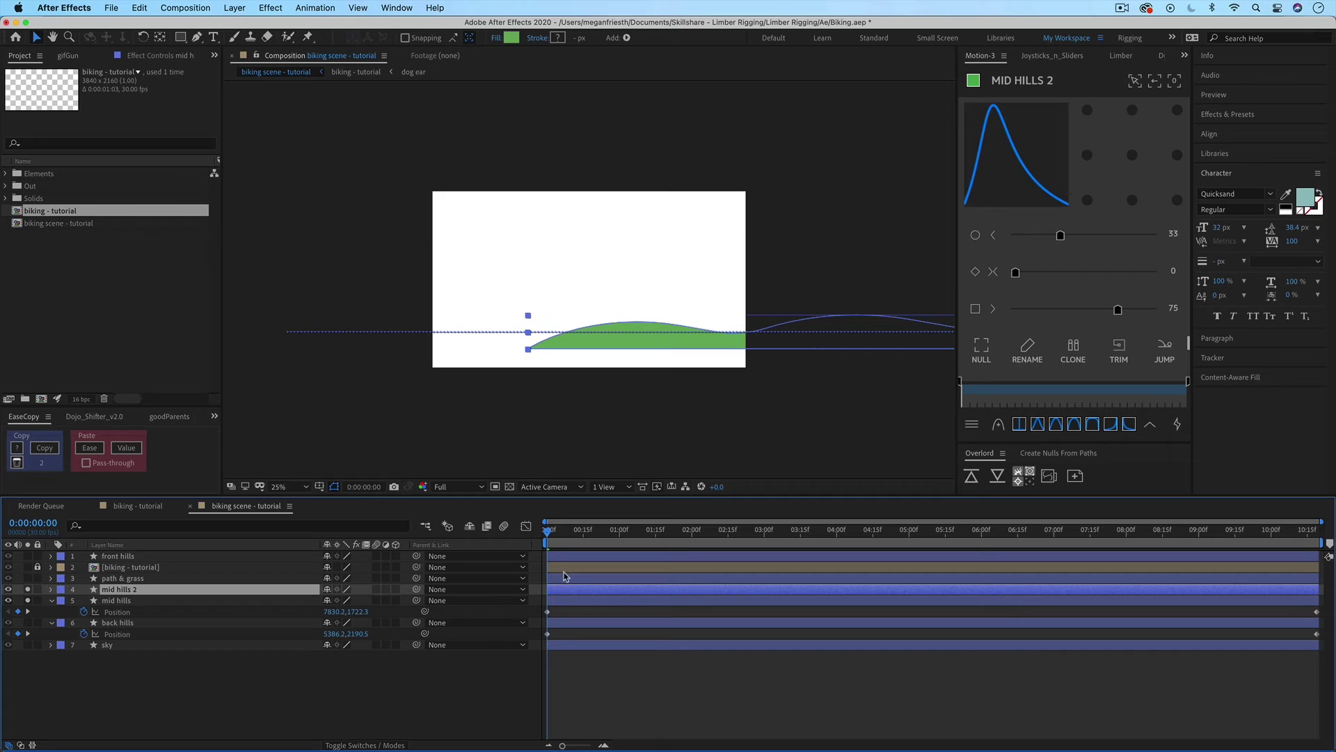
{"action": "key", "text": "u"}
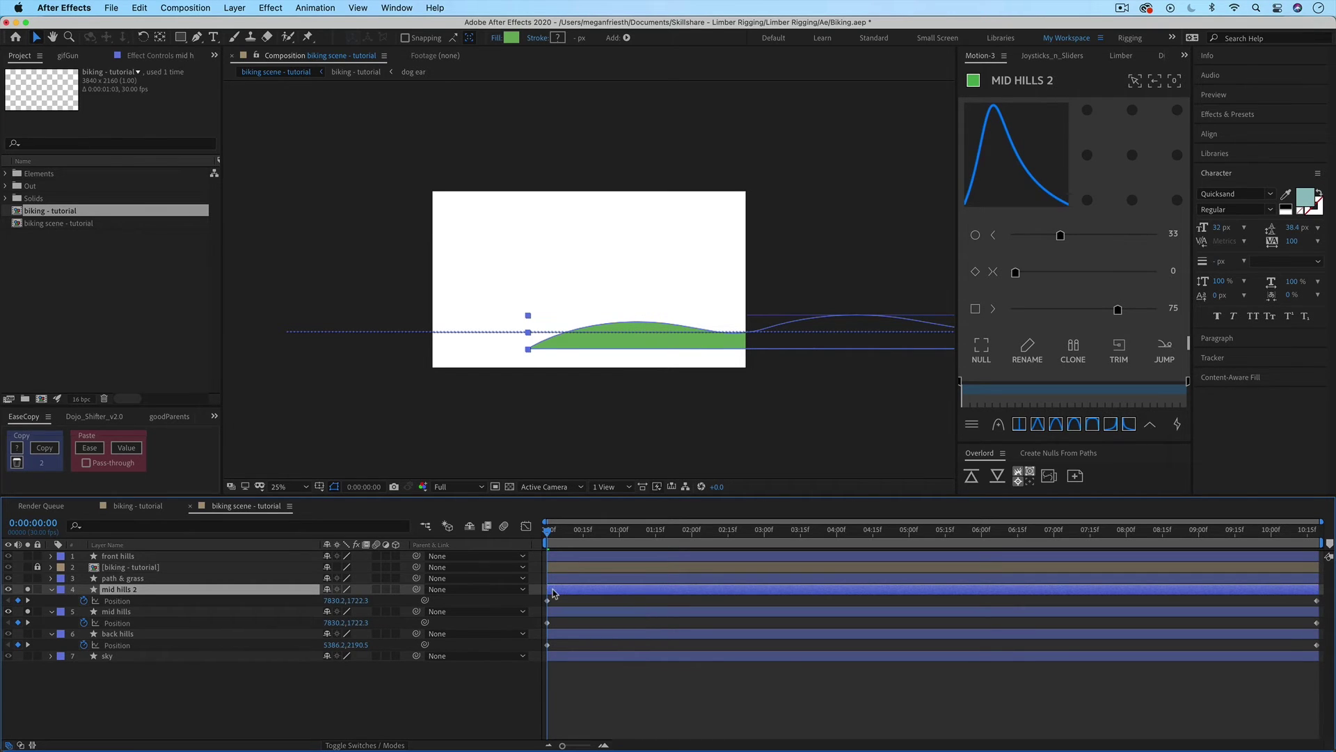
- Slide mid hills 2 in time so its first Position keyframe falls on 0:00:10:19, and extend the layer's start back to about 0:00:07:07
{"action": "left_click_drag", "start_coordinate": [551, 590], "coordinate": [1317, 600]}
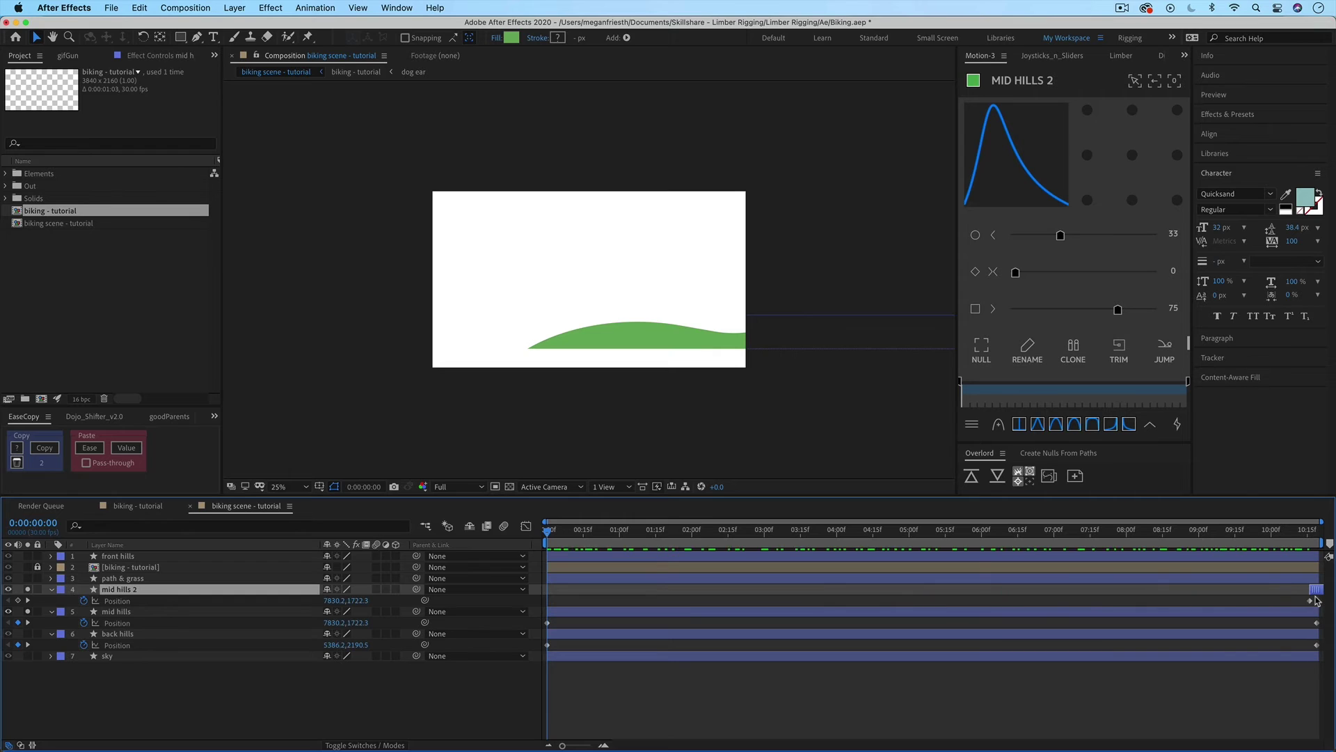
{"action": "left_click", "coordinate": [1311, 531]}
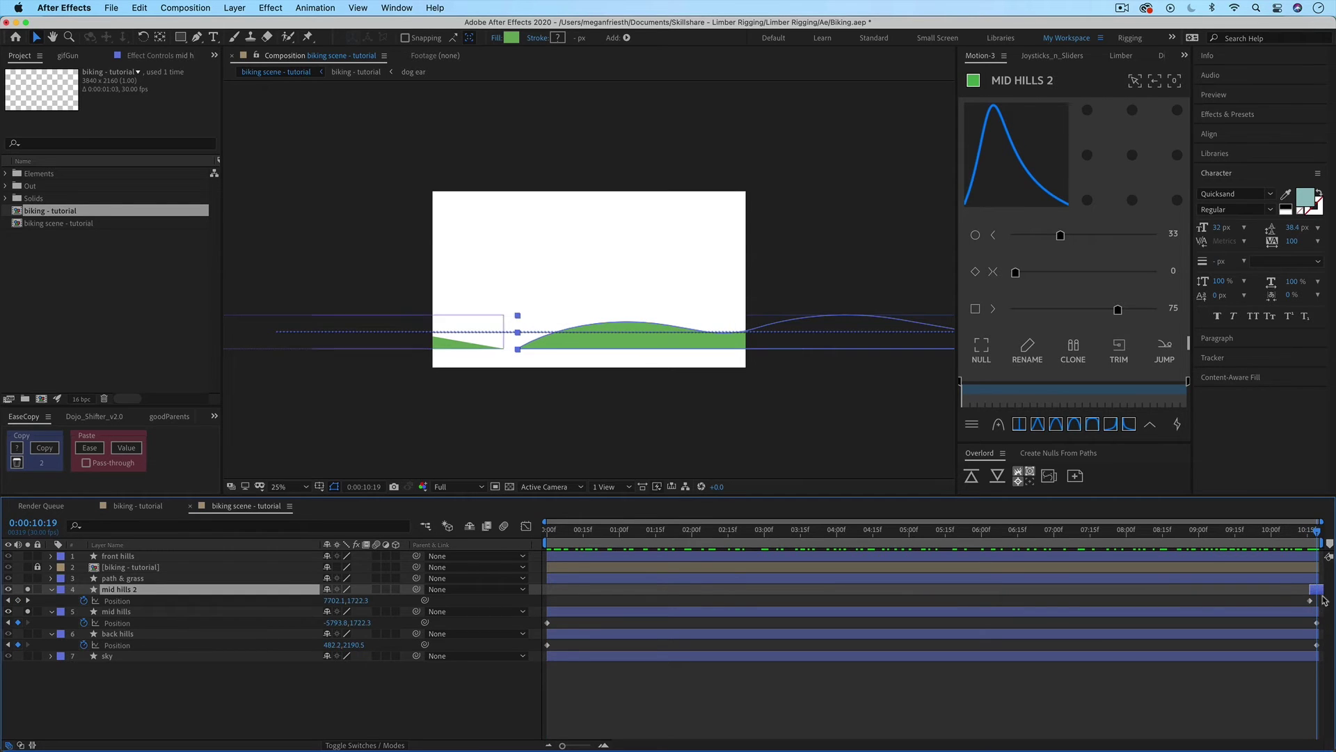
{"action": "left_click_drag", "start_coordinate": [1320, 592], "coordinate": [1326, 593]}
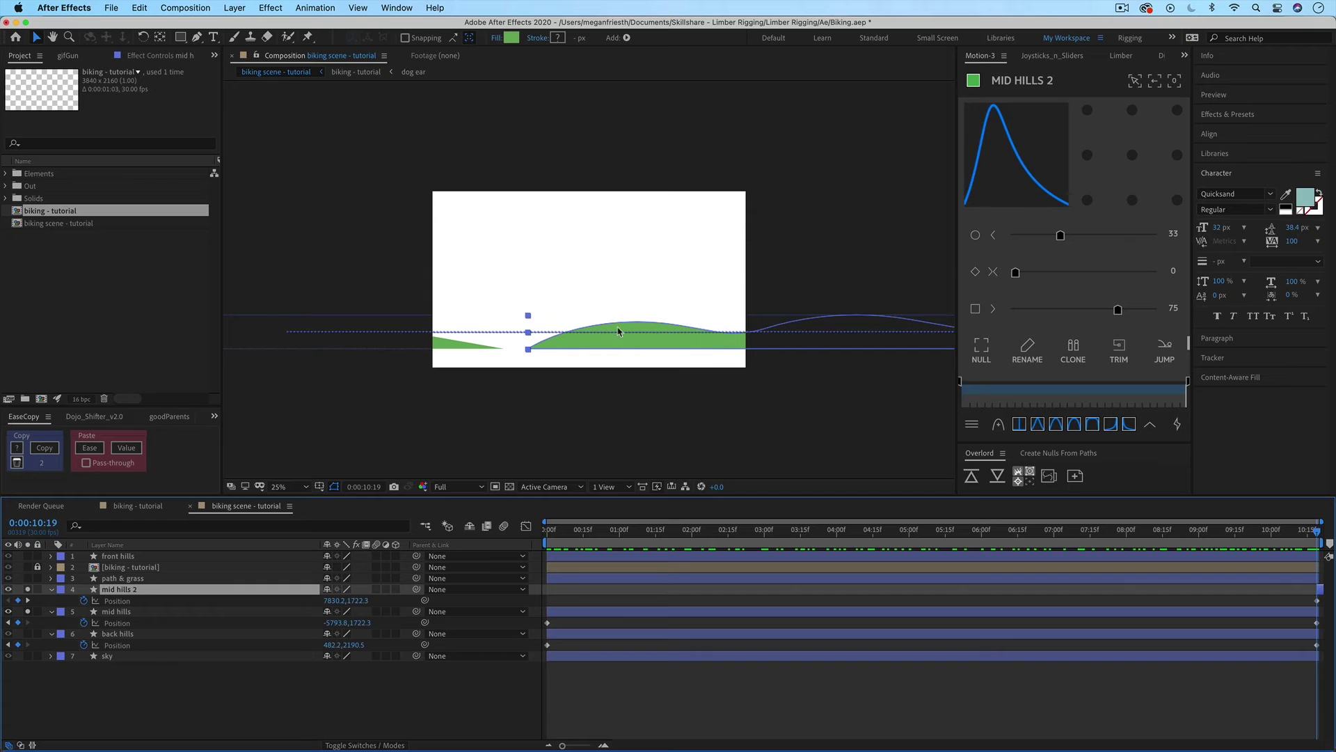
{"action": "left_click_drag", "start_coordinate": [547, 536], "coordinate": [1320, 544]}
{"action": "left_click_drag", "start_coordinate": [1317, 589], "coordinate": [1072, 589]}
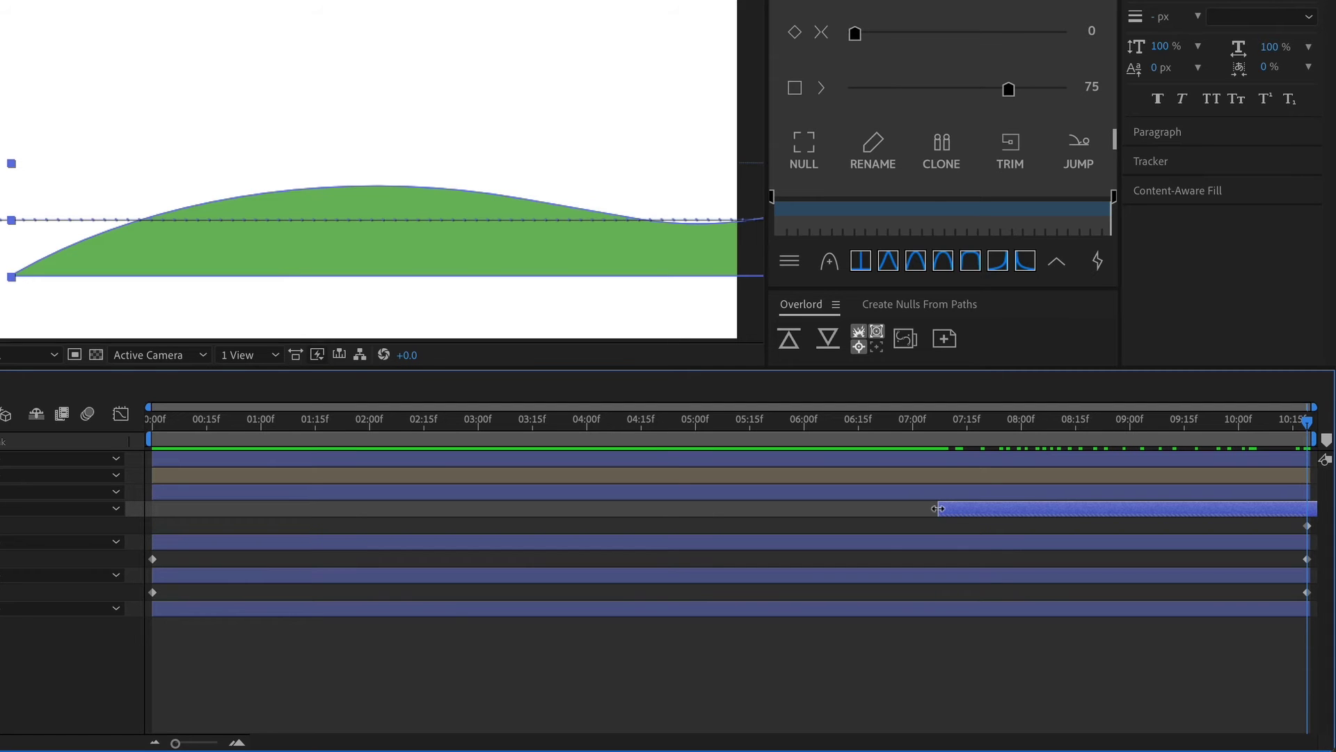
- Try retrimming the start of mid hills 2 and sliding the whole layer earlier in time, undoing each change
{"action": "left_click_drag", "start_coordinate": [938, 508], "coordinate": [647, 515]}
{"action": "key", "text": "ctrl+z"}
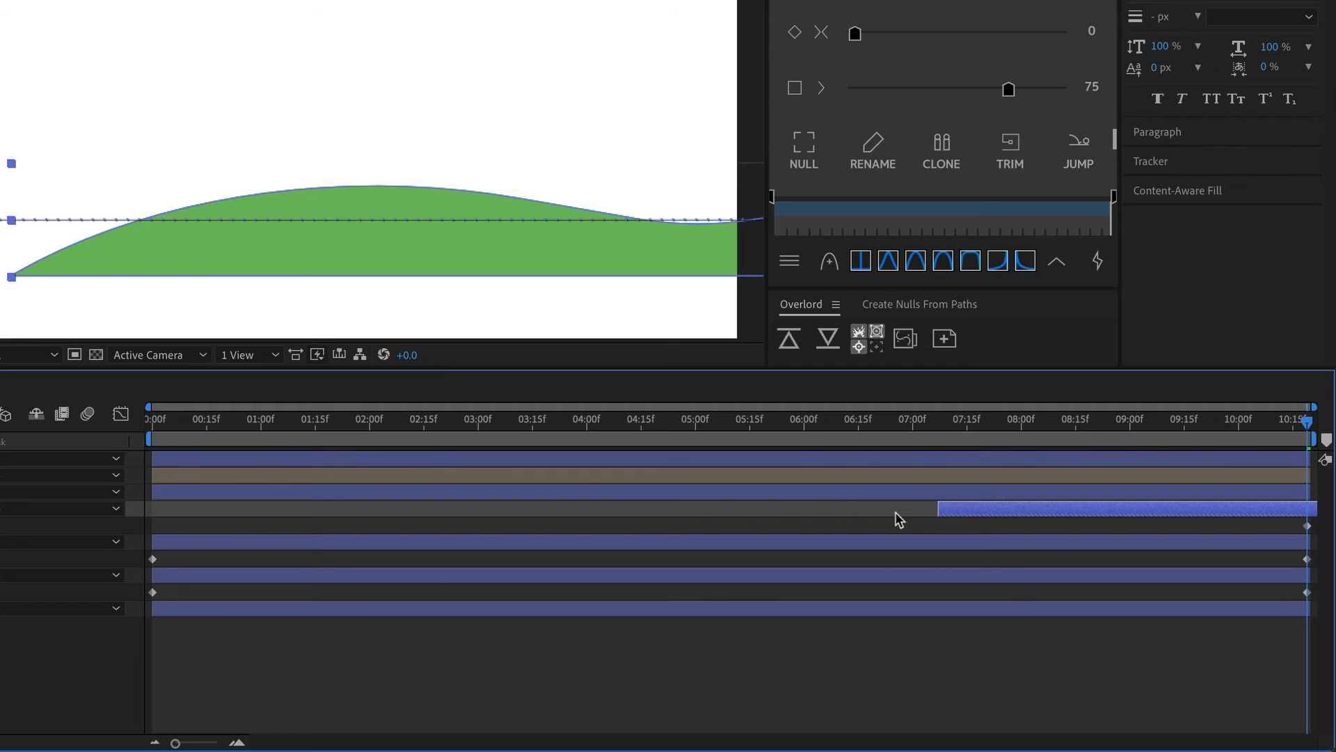
{"action": "left_click_drag", "start_coordinate": [940, 508], "coordinate": [504, 508]}
{"action": "key", "text": "super+z"}
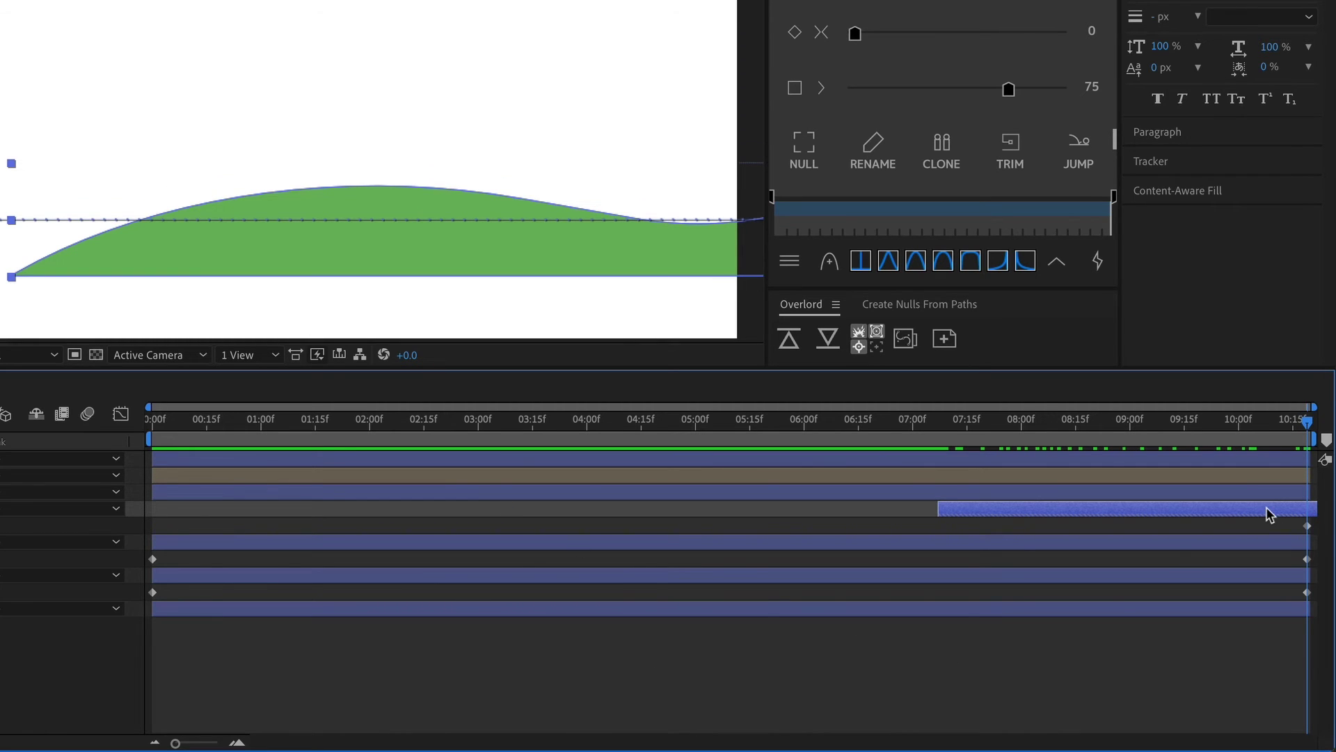
{"action": "left_click_drag", "start_coordinate": [1259, 510], "coordinate": [707, 510]}
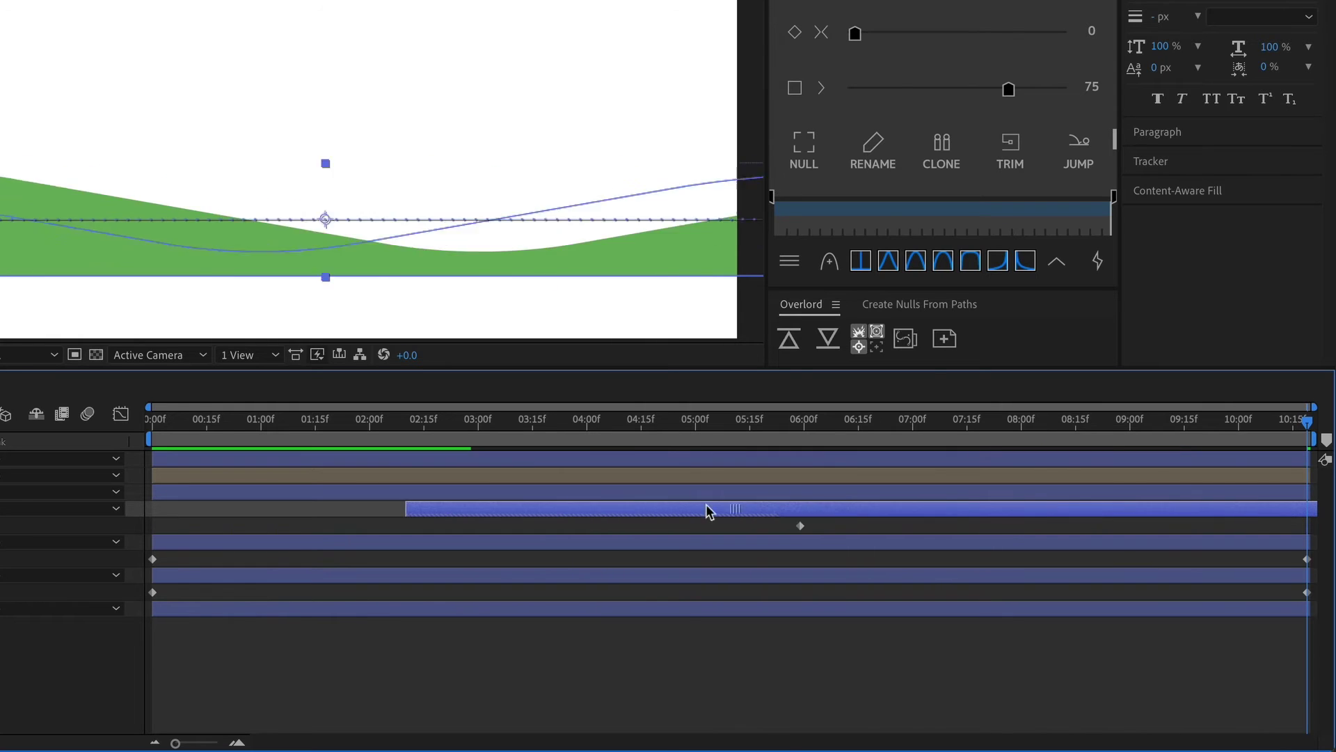
{"action": "left_click_drag", "start_coordinate": [856, 525], "coordinate": [1078, 537]}
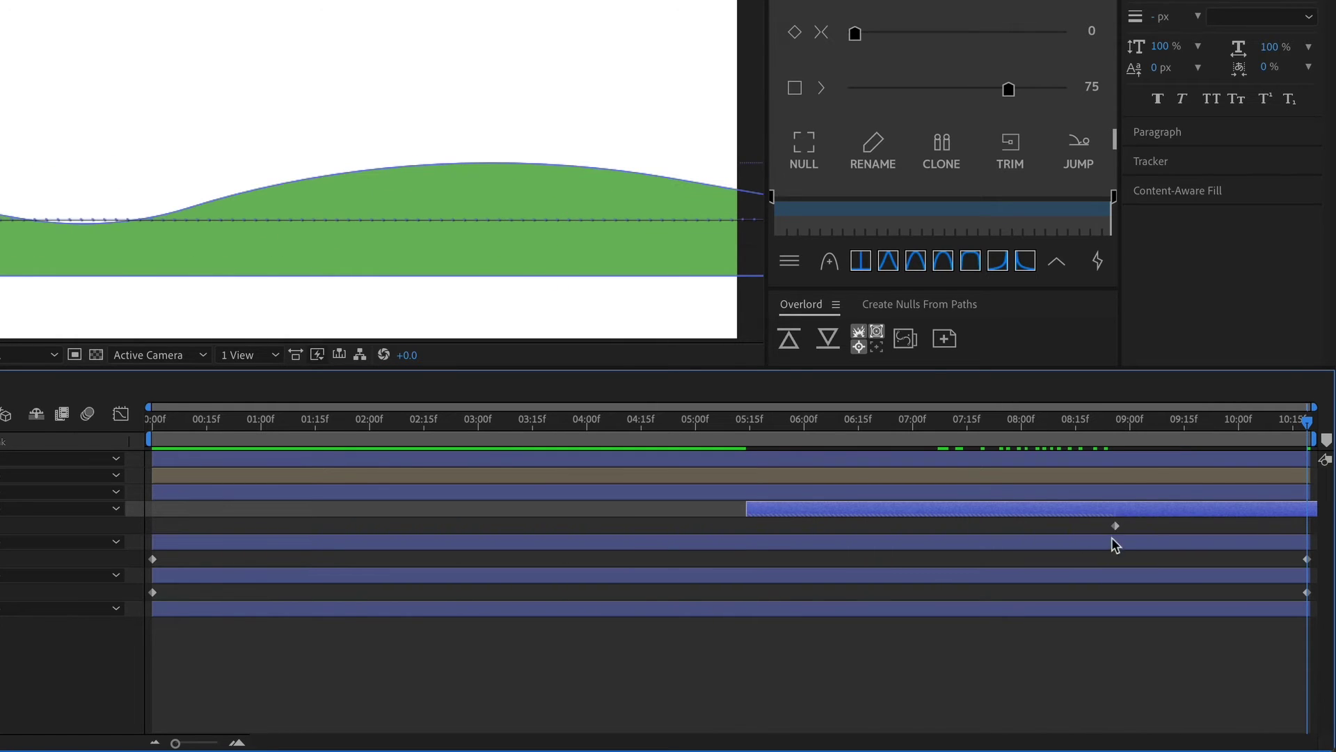
{"action": "key", "text": "super+z"}
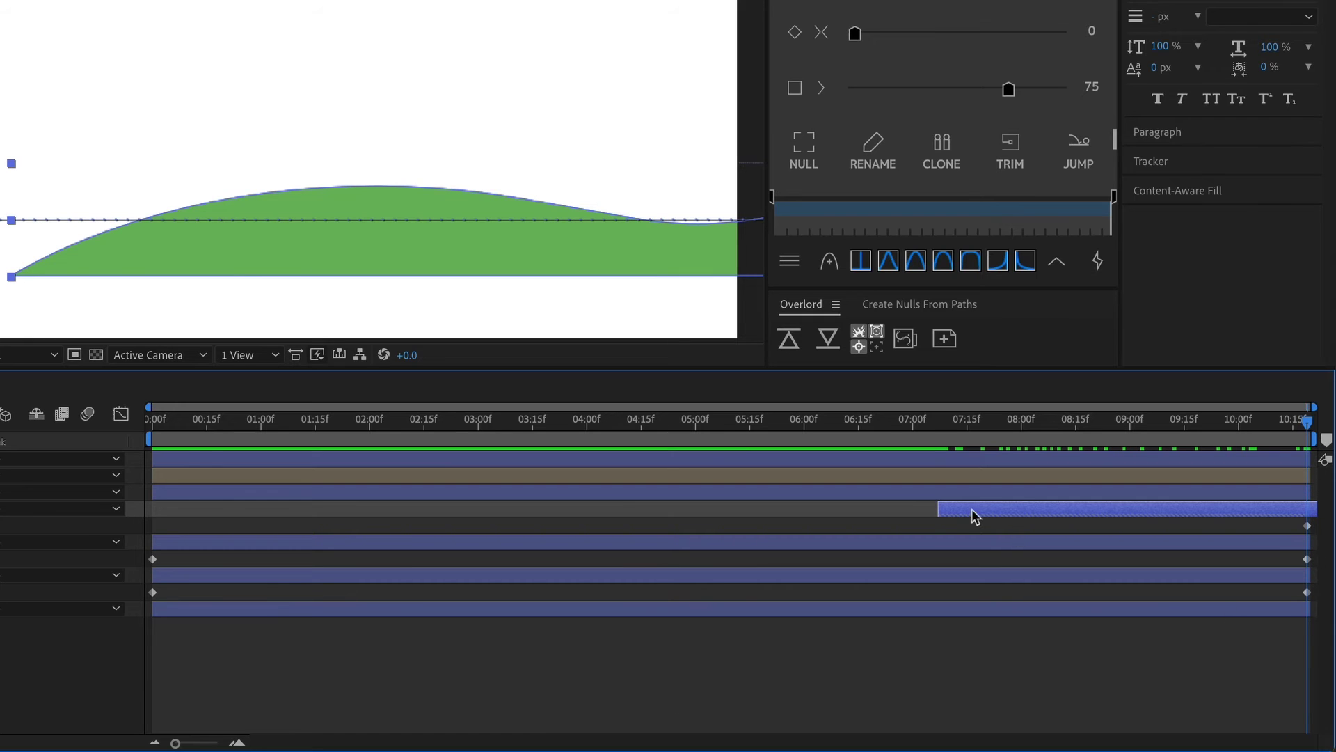
{"action": "left_click_drag", "start_coordinate": [938, 508], "coordinate": [992, 508]}
{"action": "key", "text": "super+z"}
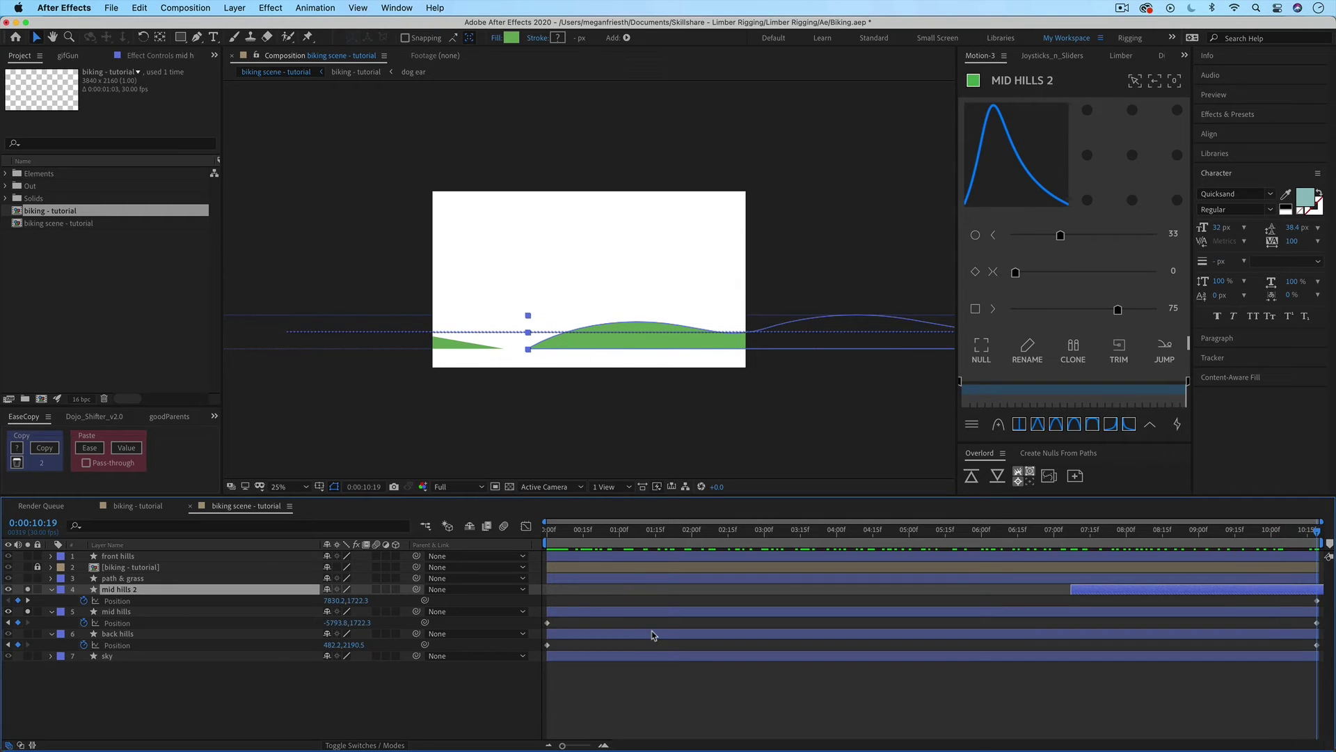
- Remove the Position keyframes from mid hills 2 and parent it to the mid hills layer
{"action": "left_click", "coordinate": [83, 601]}
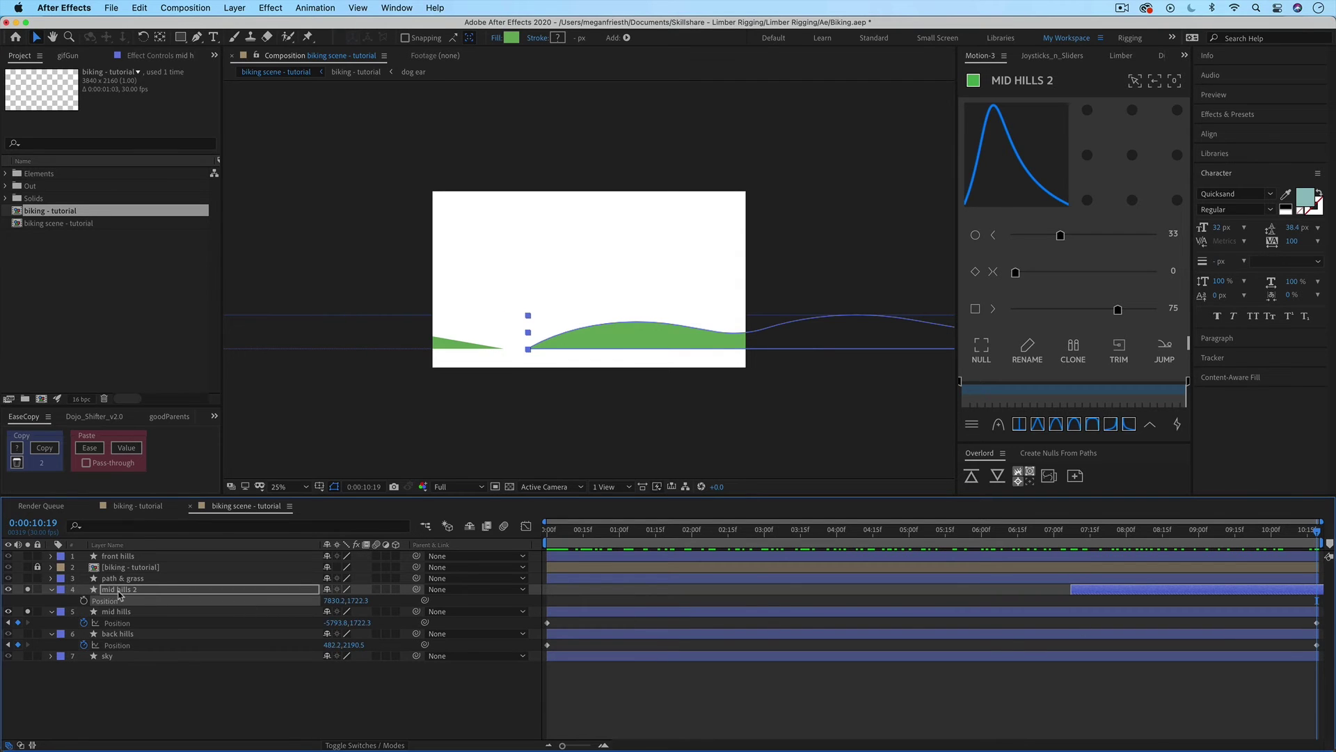
{"action": "left_click", "coordinate": [122, 594]}
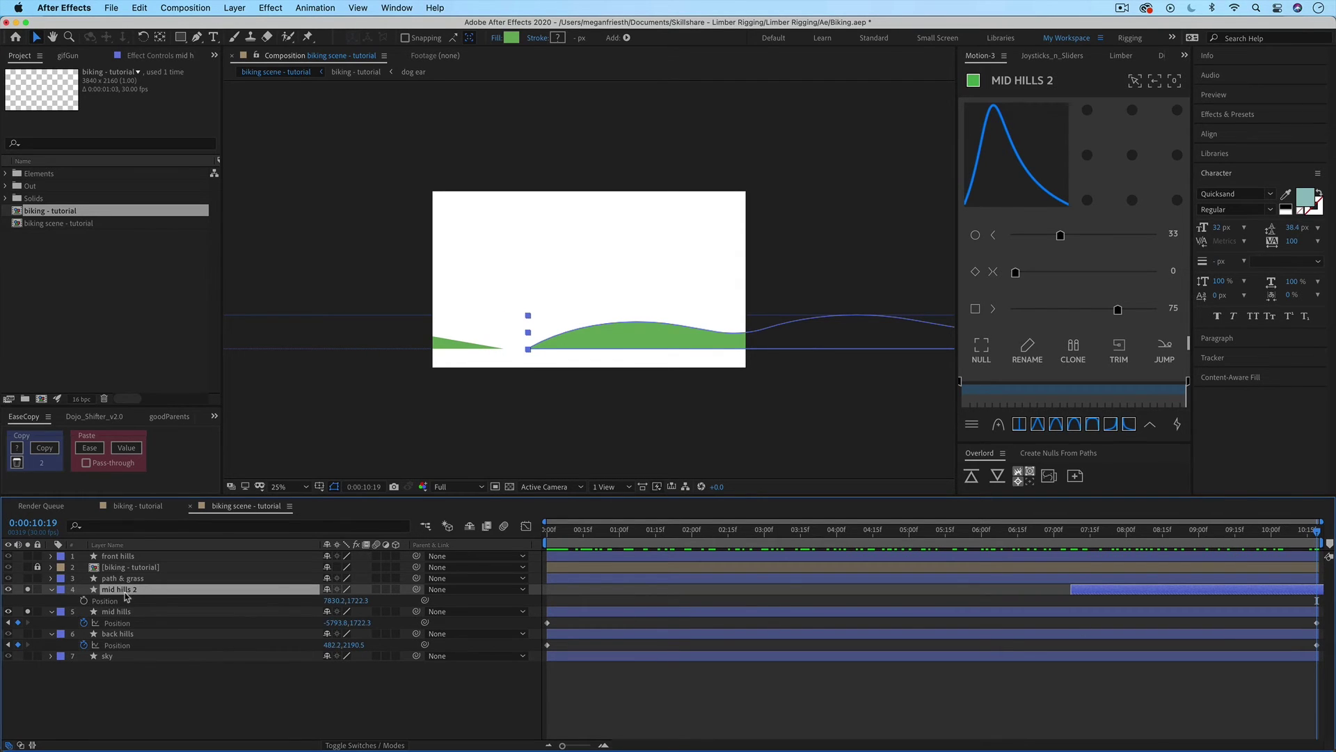
{"action": "left_click_drag", "start_coordinate": [416, 589], "coordinate": [128, 613]}
{"action": "left_click", "coordinate": [435, 346]}
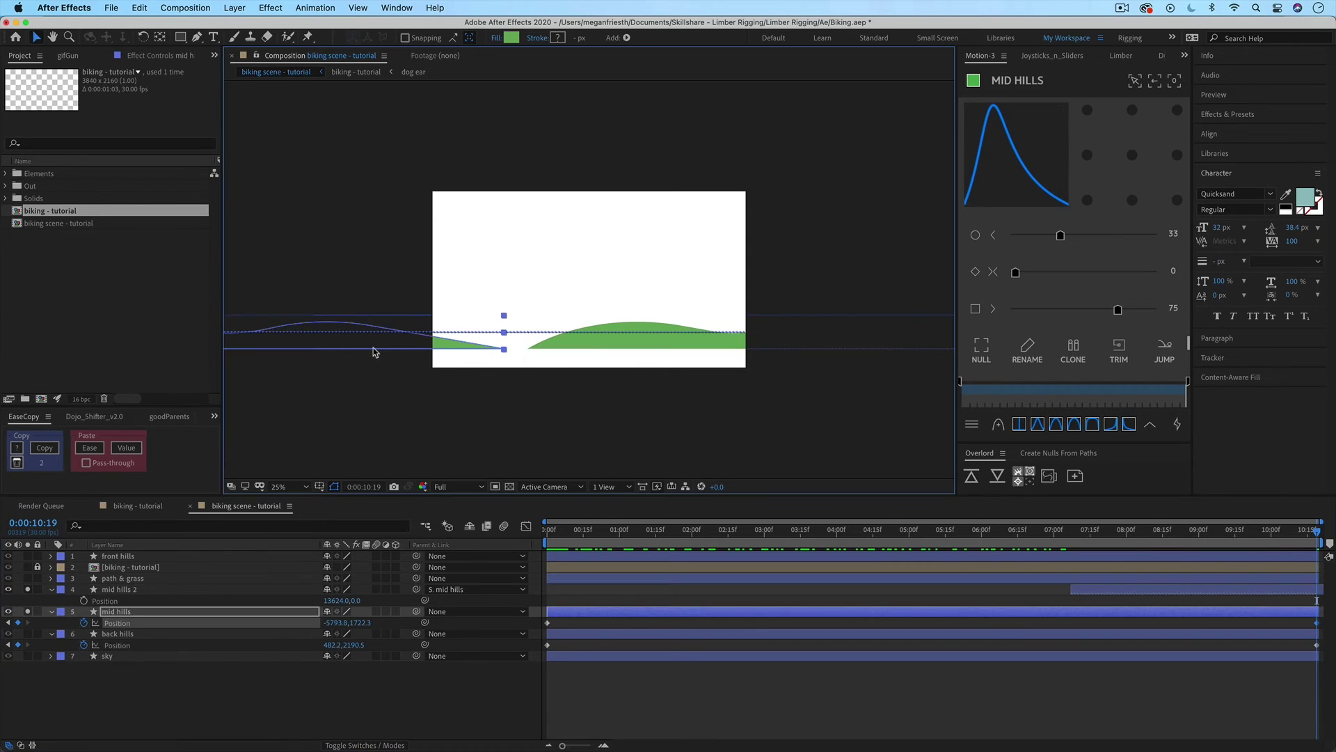
{"action": "left_click", "coordinate": [577, 348]}
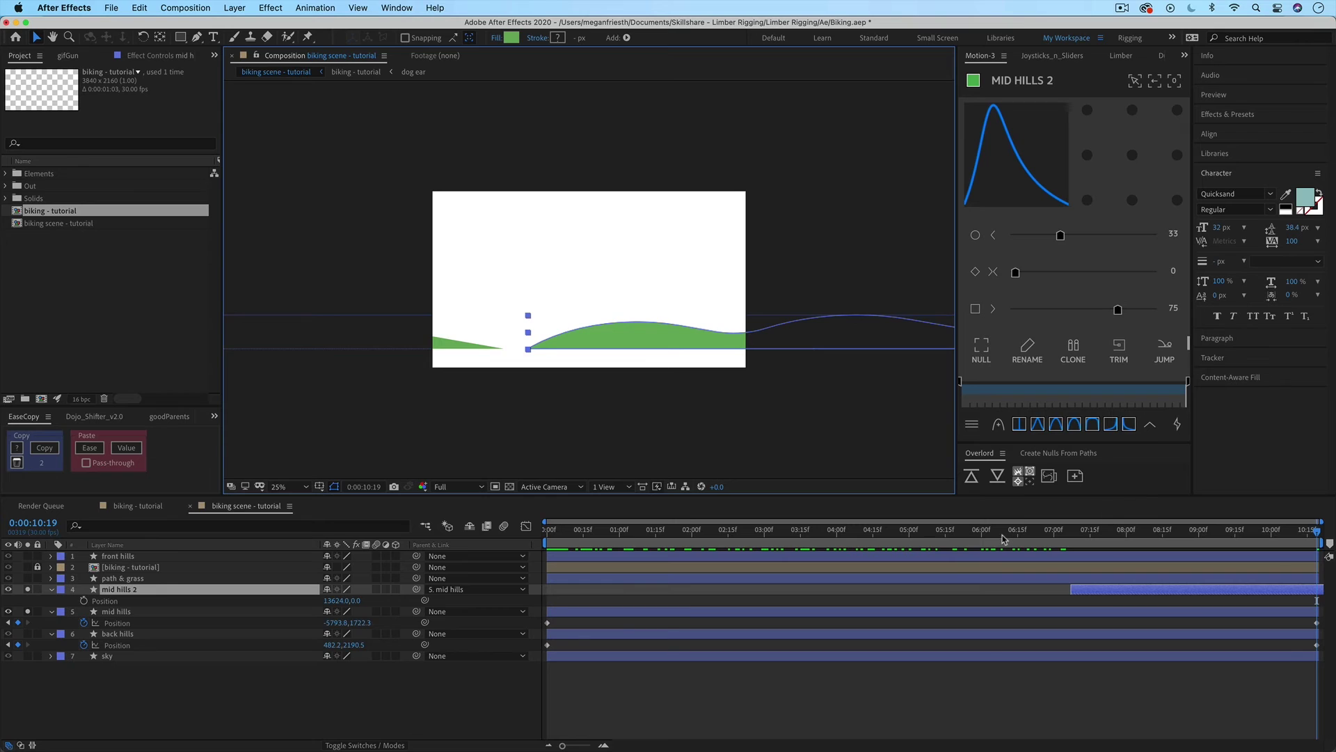
- Play back the mid hills animation and compare its first frame with the frames near the end of the loop
{"action": "left_click_drag", "start_coordinate": [1003, 533], "coordinate": [538, 544]}
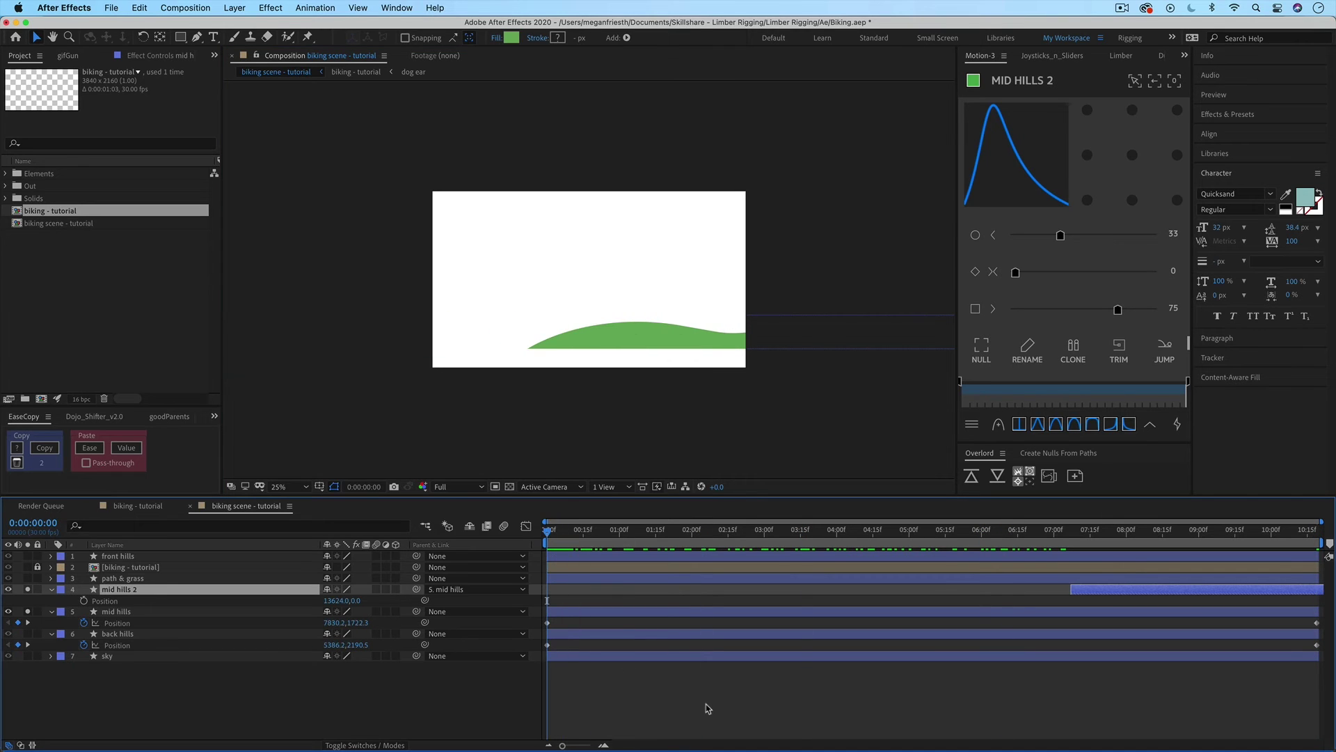
{"action": "key", "text": "space"}
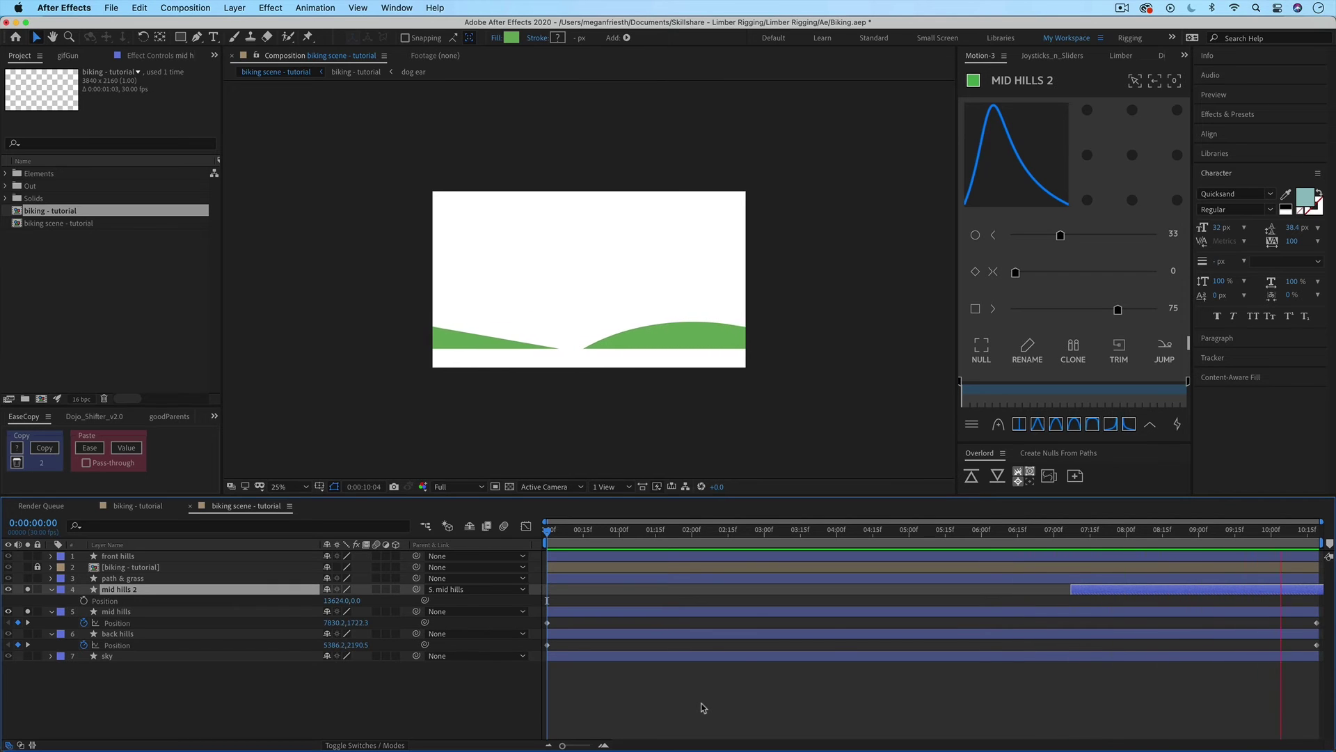
{"action": "key", "text": "space"}
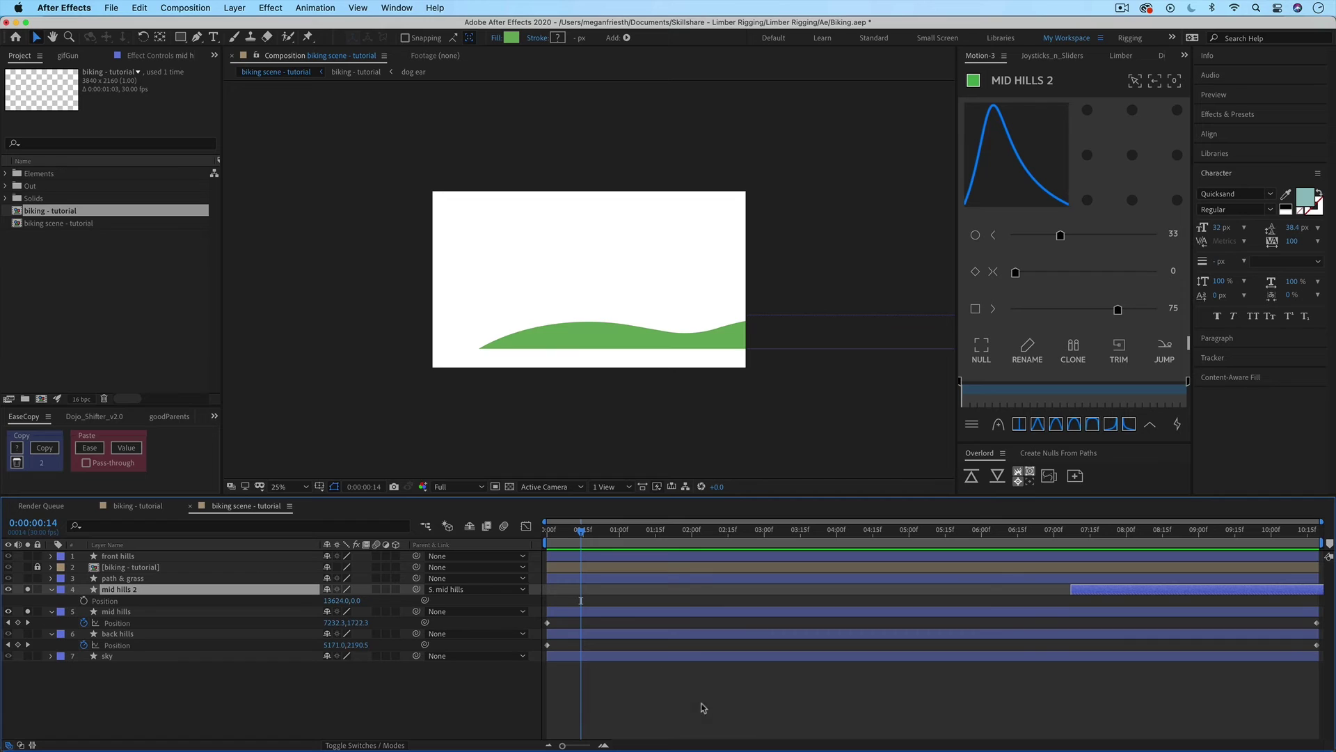
{"action": "left_click", "coordinate": [1124, 533]}
{"action": "left_click_drag", "start_coordinate": [1137, 537], "coordinate": [1302, 536]}
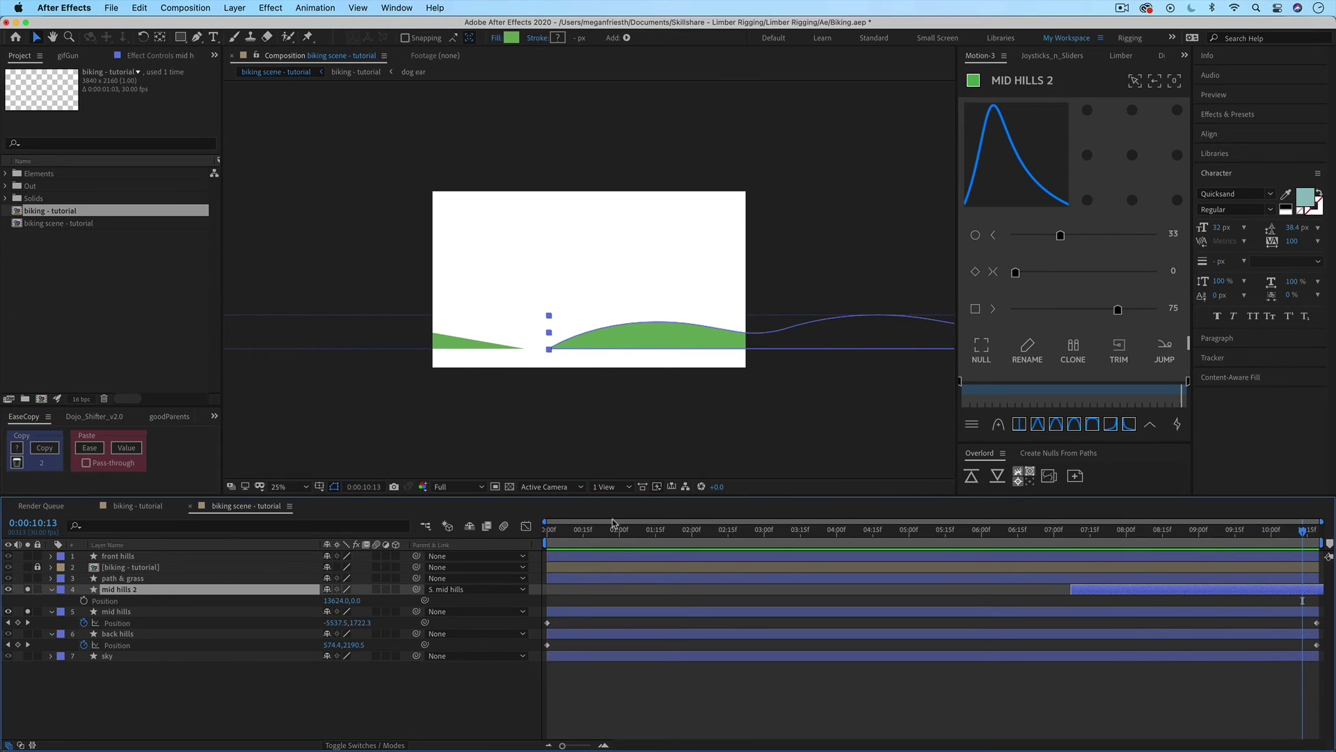
{"action": "left_click", "coordinate": [426, 314]}
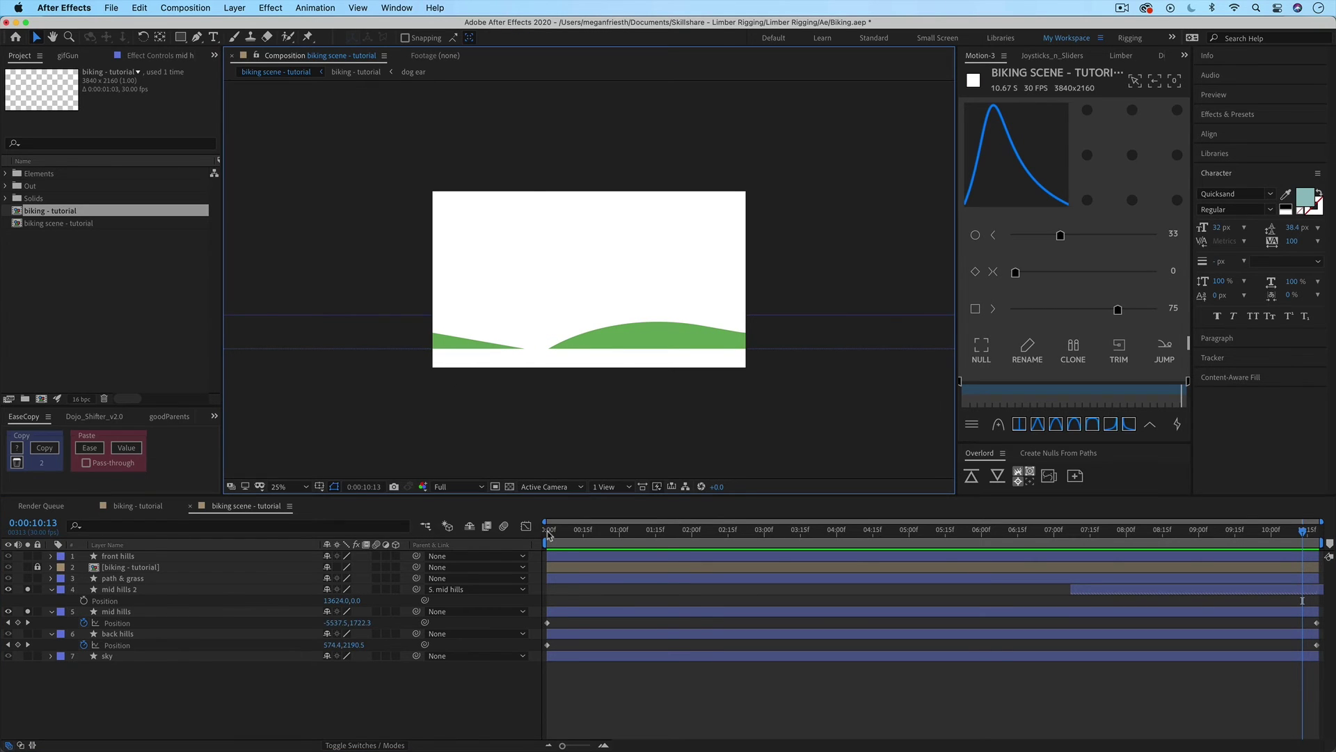
{"action": "left_click_drag", "start_coordinate": [548, 531], "coordinate": [547, 534]}
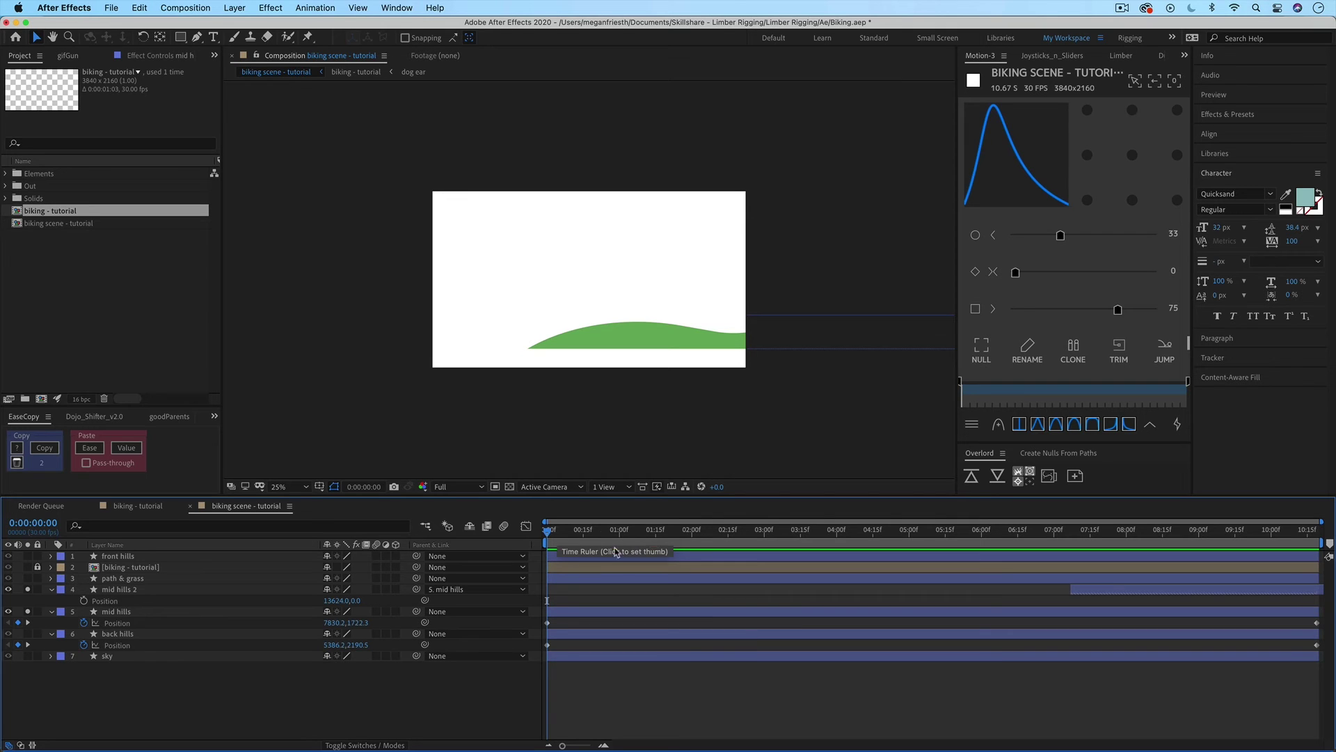
- Solo the path & grass layer with the mid hills and check the loop from the first frame to 0:00:10:19
{"action": "left_click", "coordinate": [28, 578]}
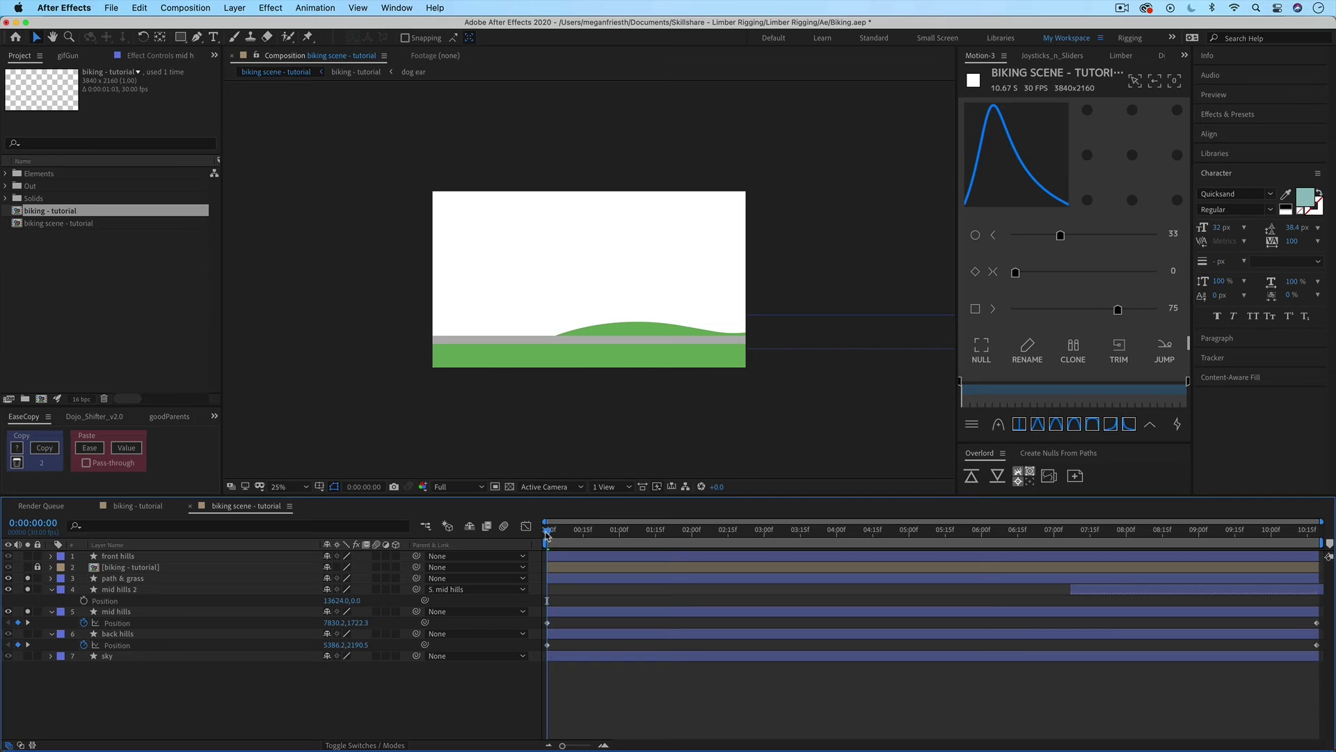
{"action": "left_click_drag", "start_coordinate": [546, 532], "coordinate": [1020, 533]}
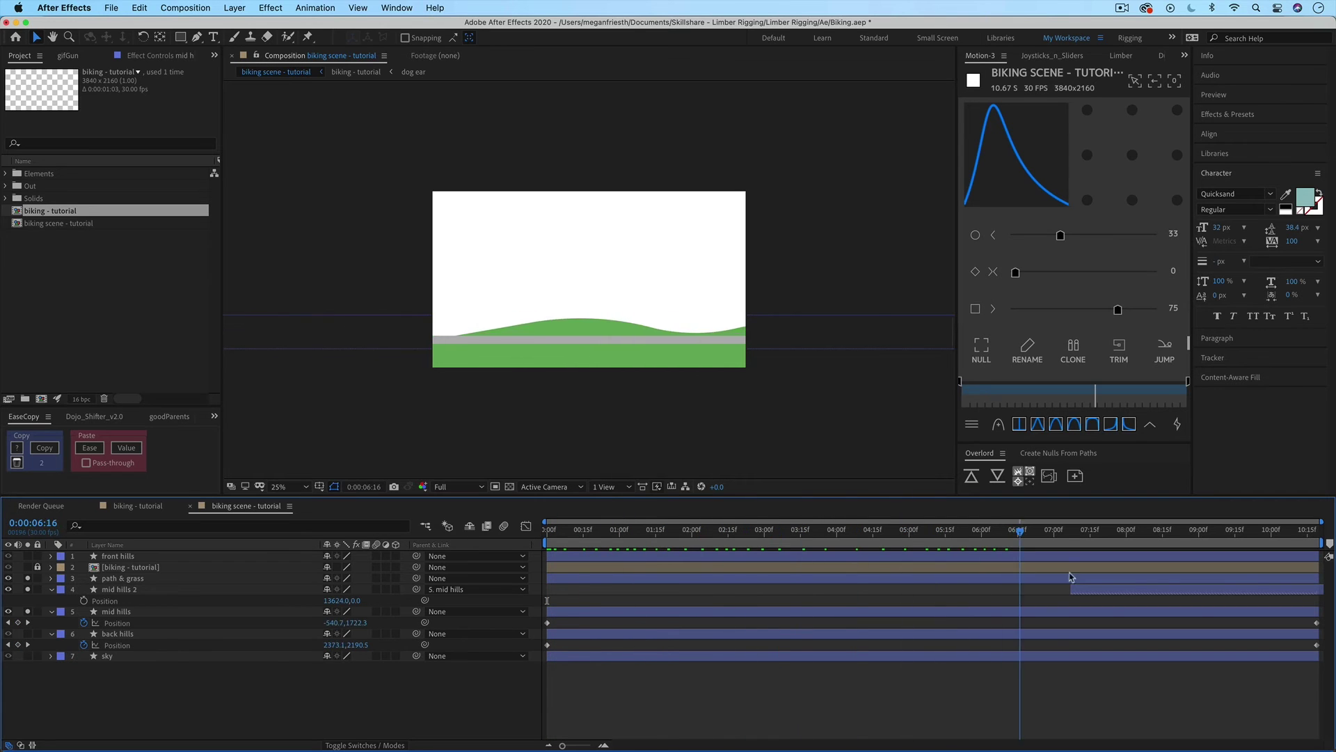
{"action": "left_click_drag", "start_coordinate": [1071, 577], "coordinate": [1335, 581]}
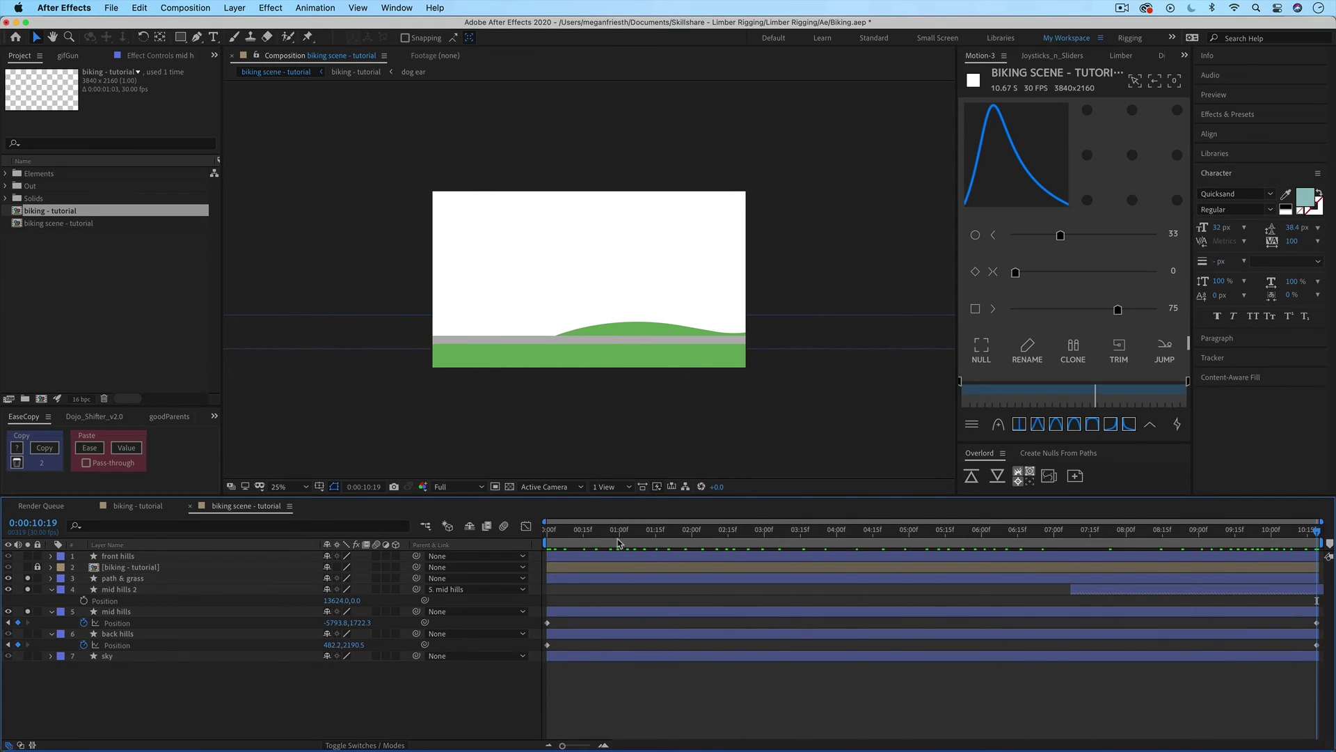
{"action": "key", "text": "space"}
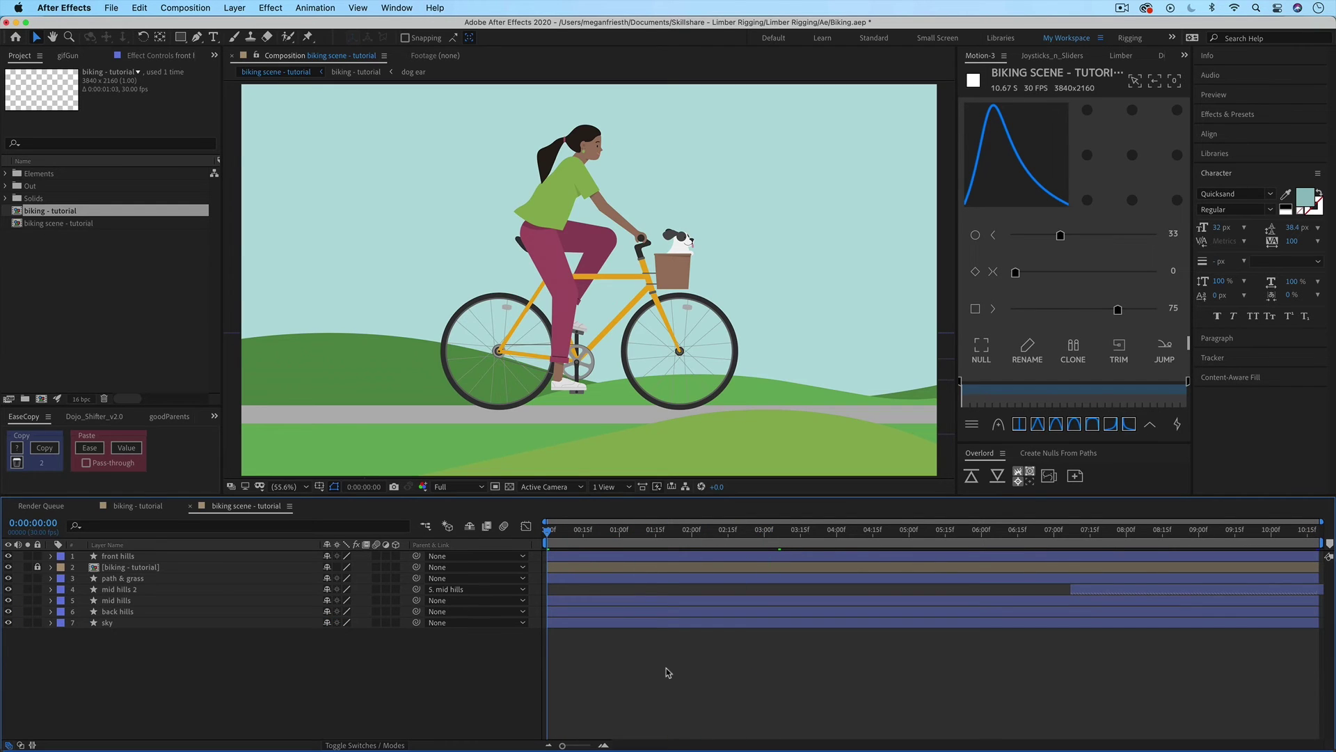
- Solo the front hills layer and add a Position keyframe to it at 0:00:00:00
{"action": "left_click", "coordinate": [124, 557]}
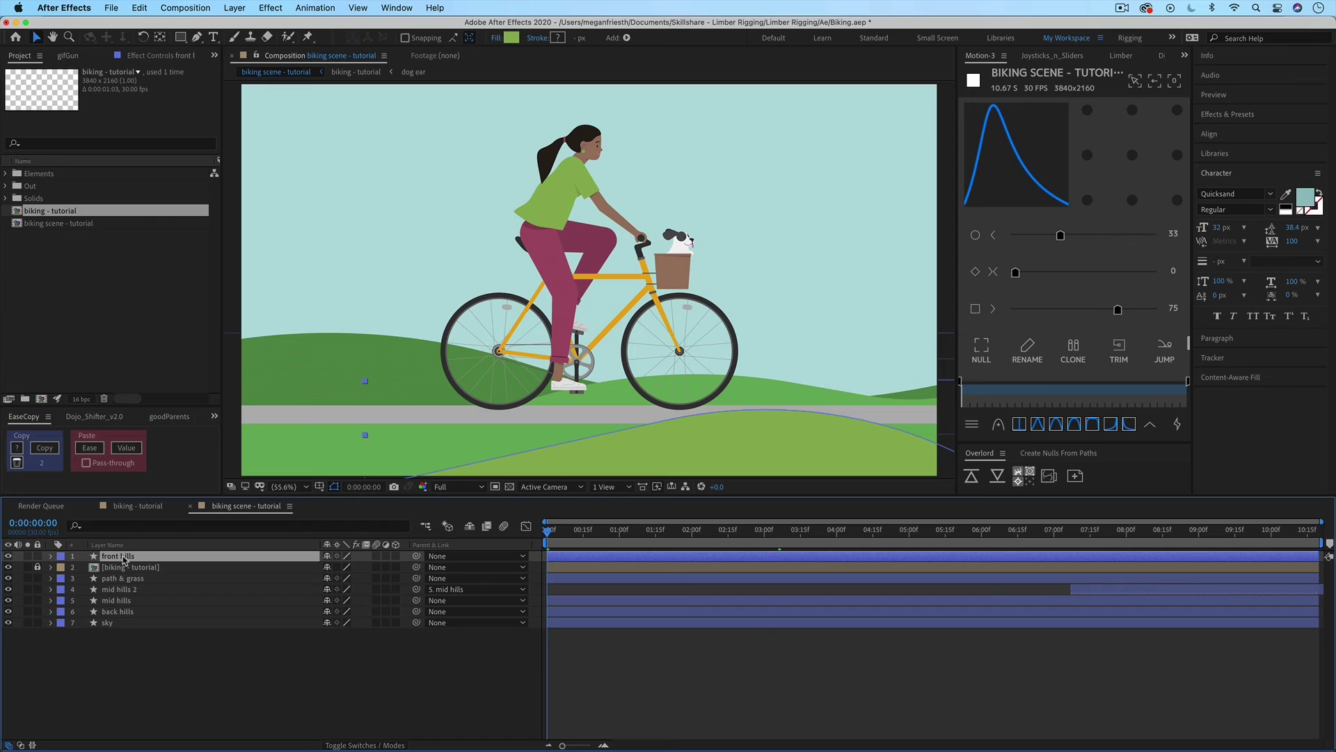
{"action": "left_click", "coordinate": [27, 556]}
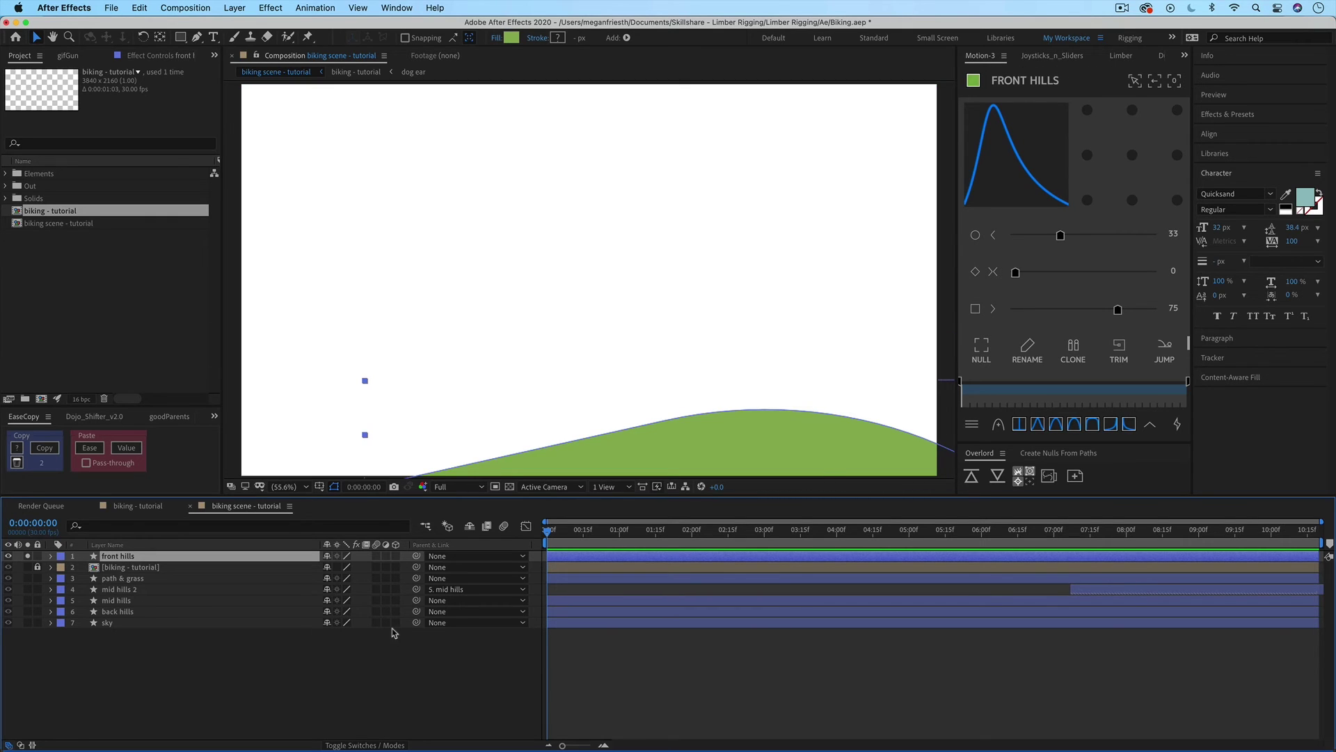
{"action": "key", "text": "p"}
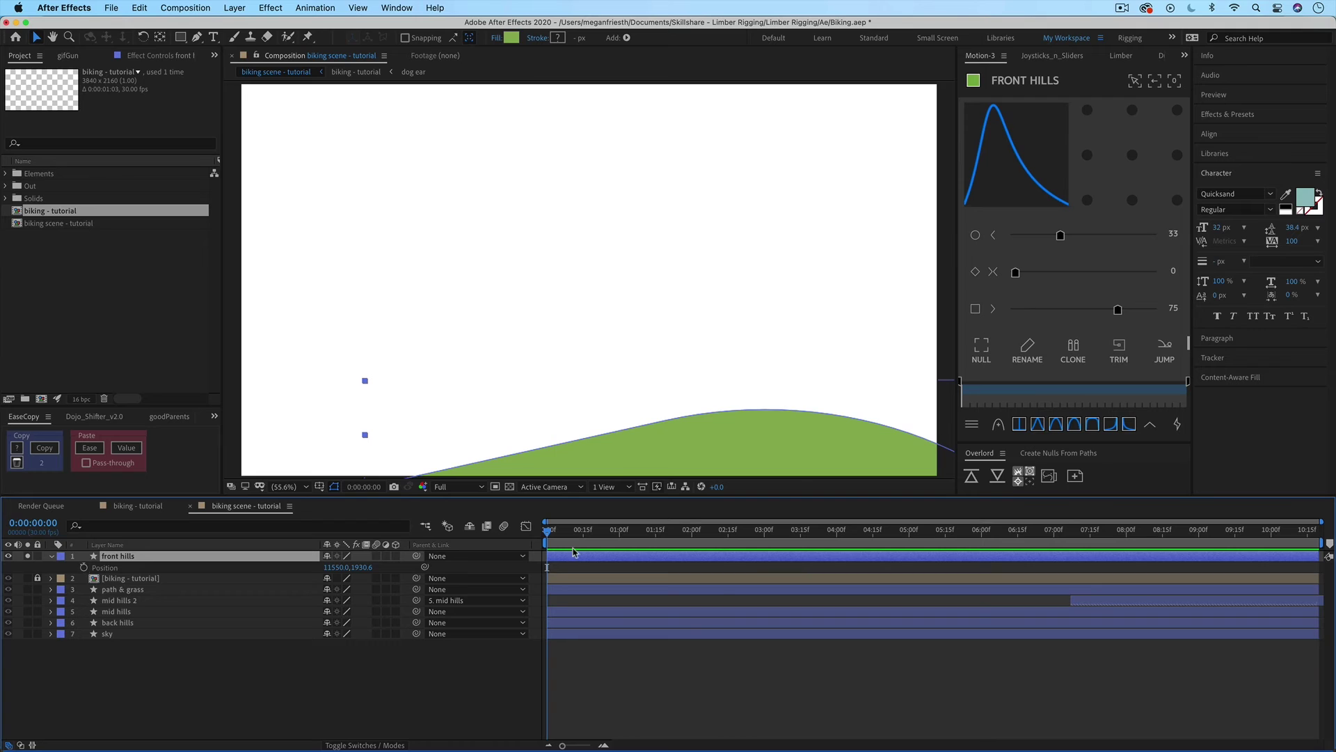
{"action": "left_click", "coordinate": [83, 567]}
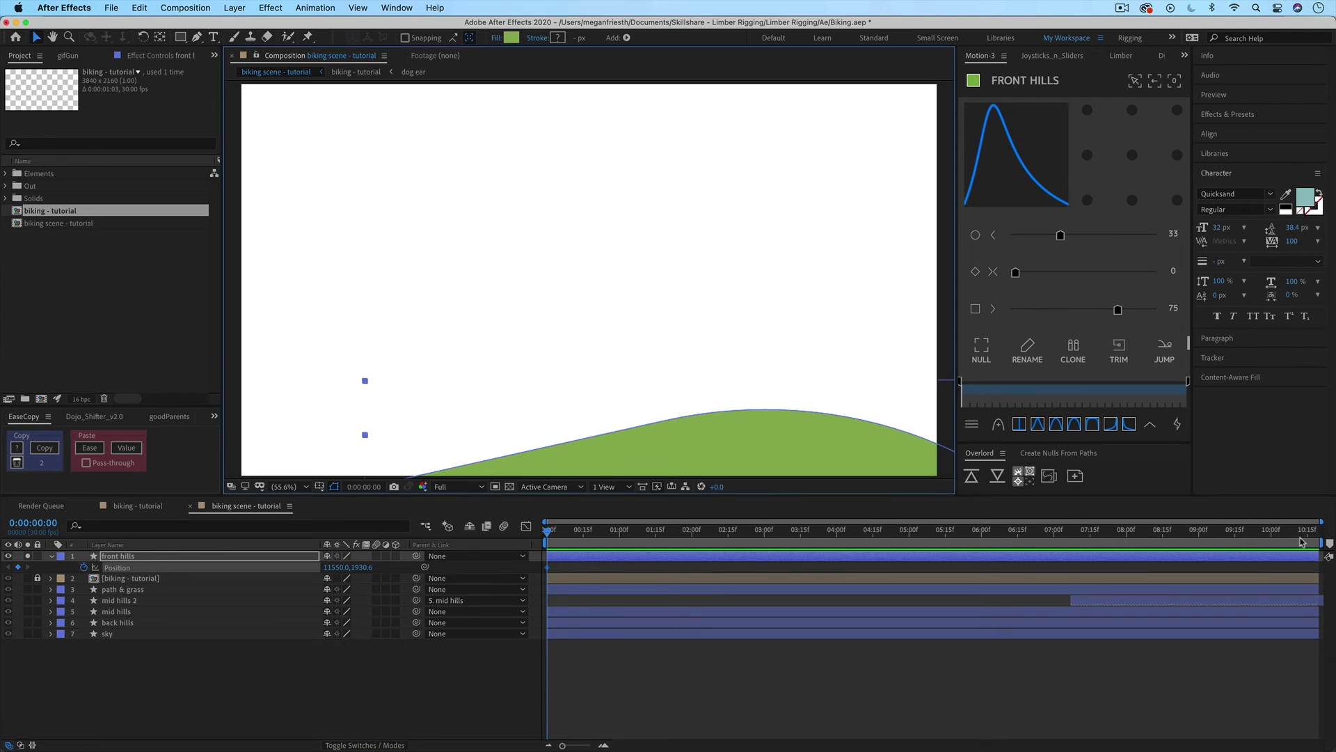
- At 0:00:10:19, move the front hills horizontally to a Position of about -10018, 1930.6, leaving their trailing end just inside the frame
{"action": "left_click_drag", "start_coordinate": [1311, 532], "coordinate": [1328, 531]}
{"action": "scroll", "coordinate": [623, 420], "scroll_direction": "down", "scroll_amount": 4}
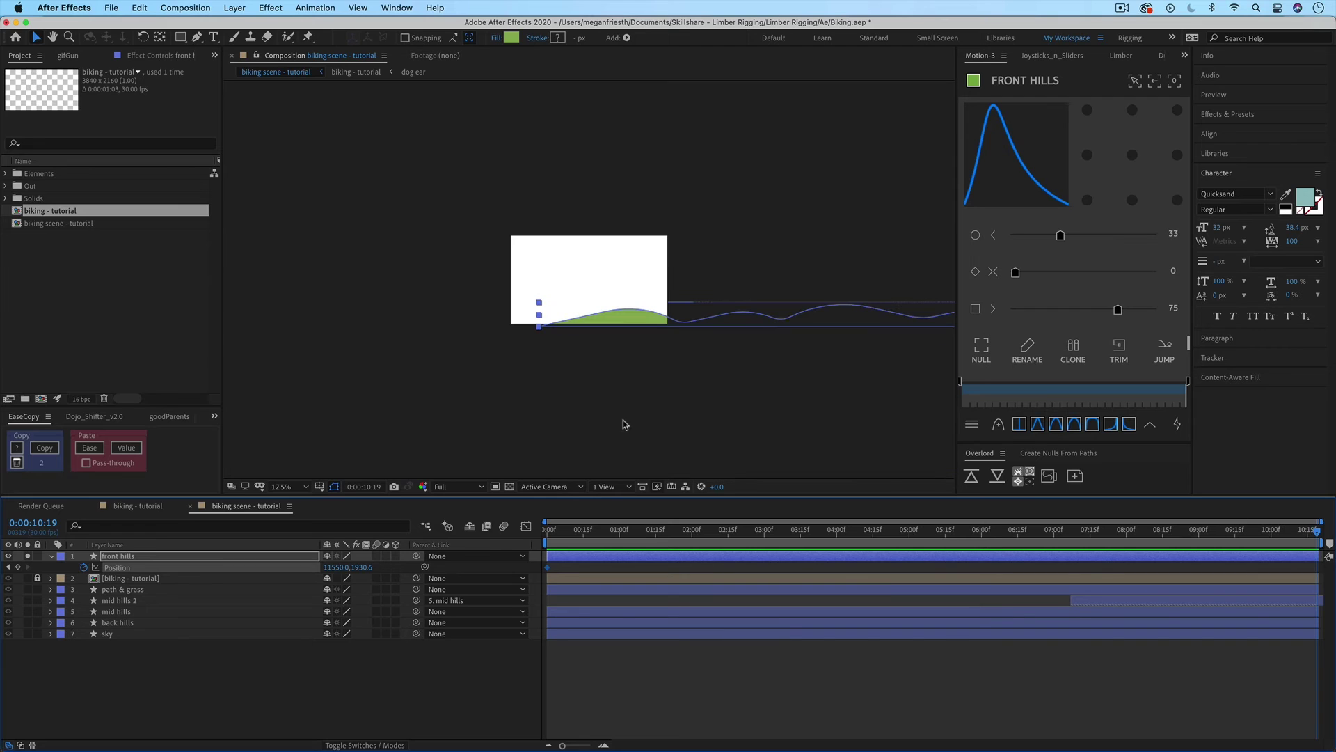
{"action": "left_click_drag", "start_coordinate": [933, 327], "coordinate": [366, 332]}
{"action": "left_click_drag", "start_coordinate": [829, 327], "coordinate": [518, 337]}
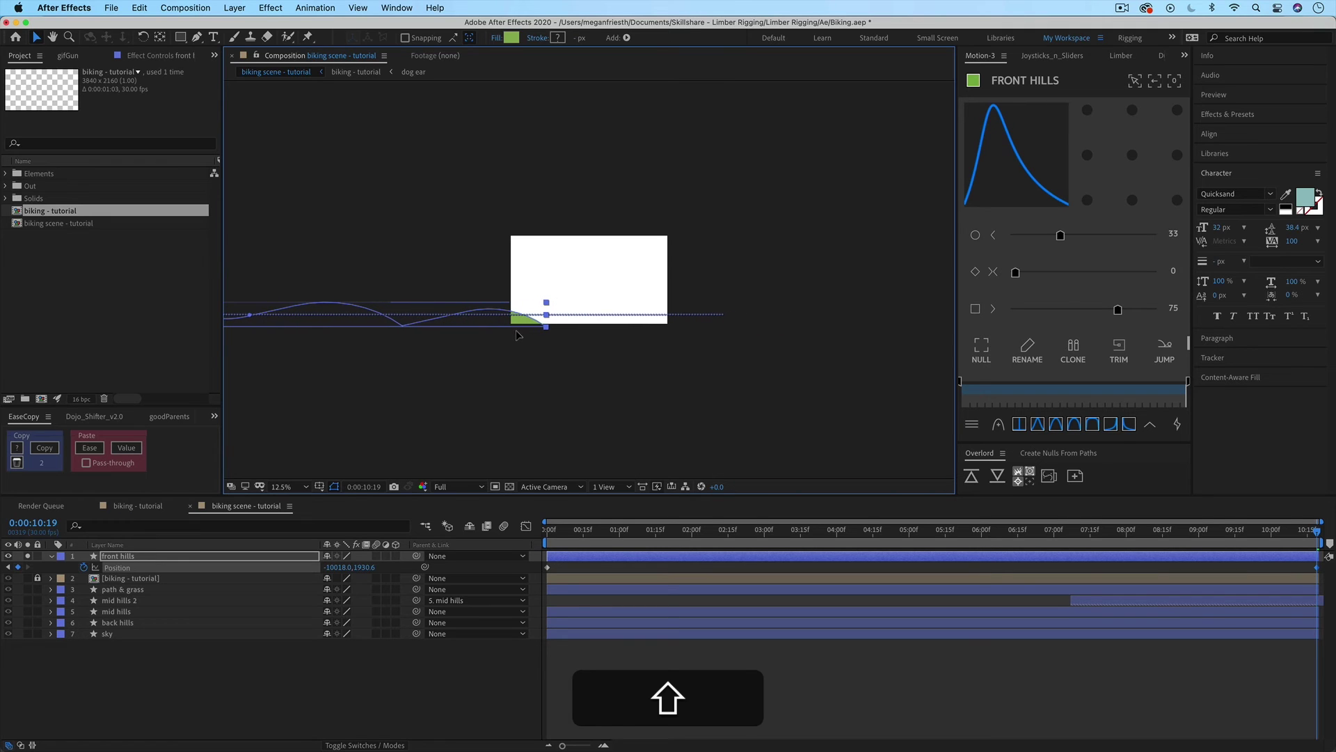
{"action": "key", "text": "period"}
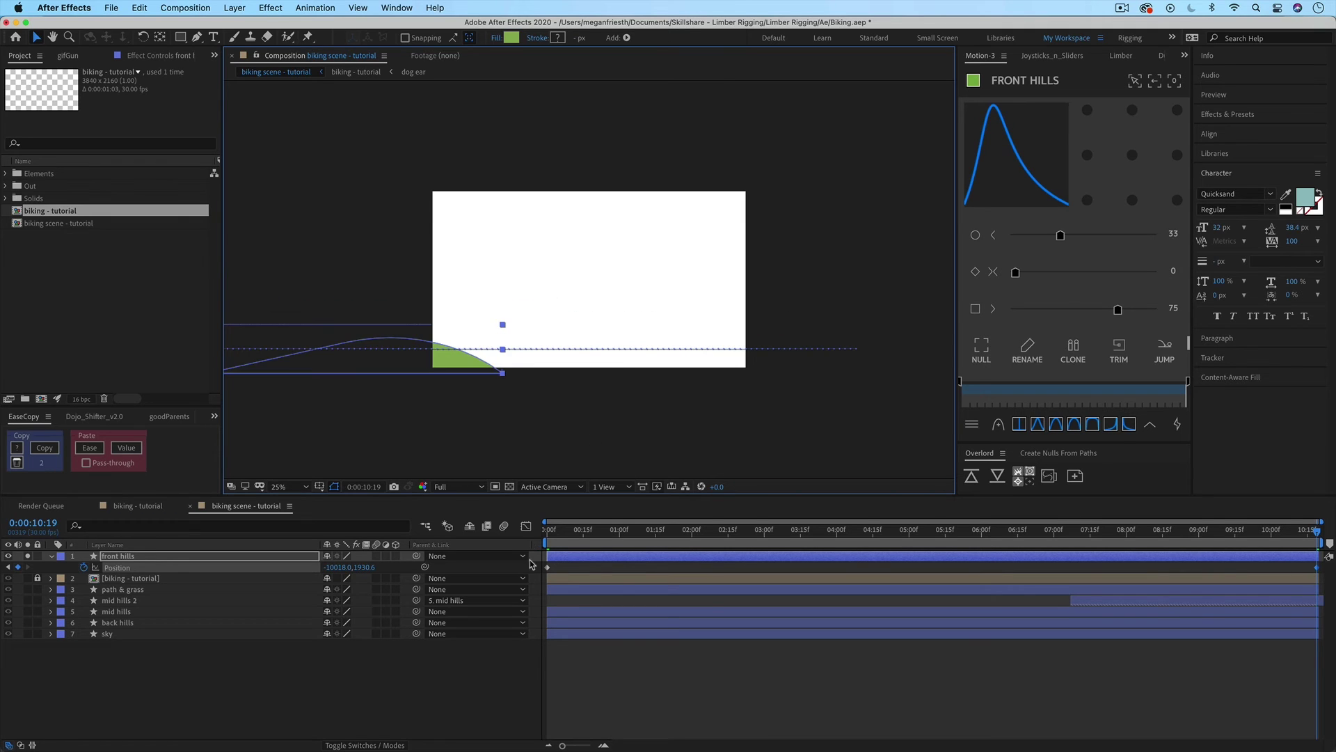
- Unsolo the front hills and compare the full scene at the first and last frames
{"action": "left_click_drag", "start_coordinate": [550, 541], "coordinate": [541, 541]}
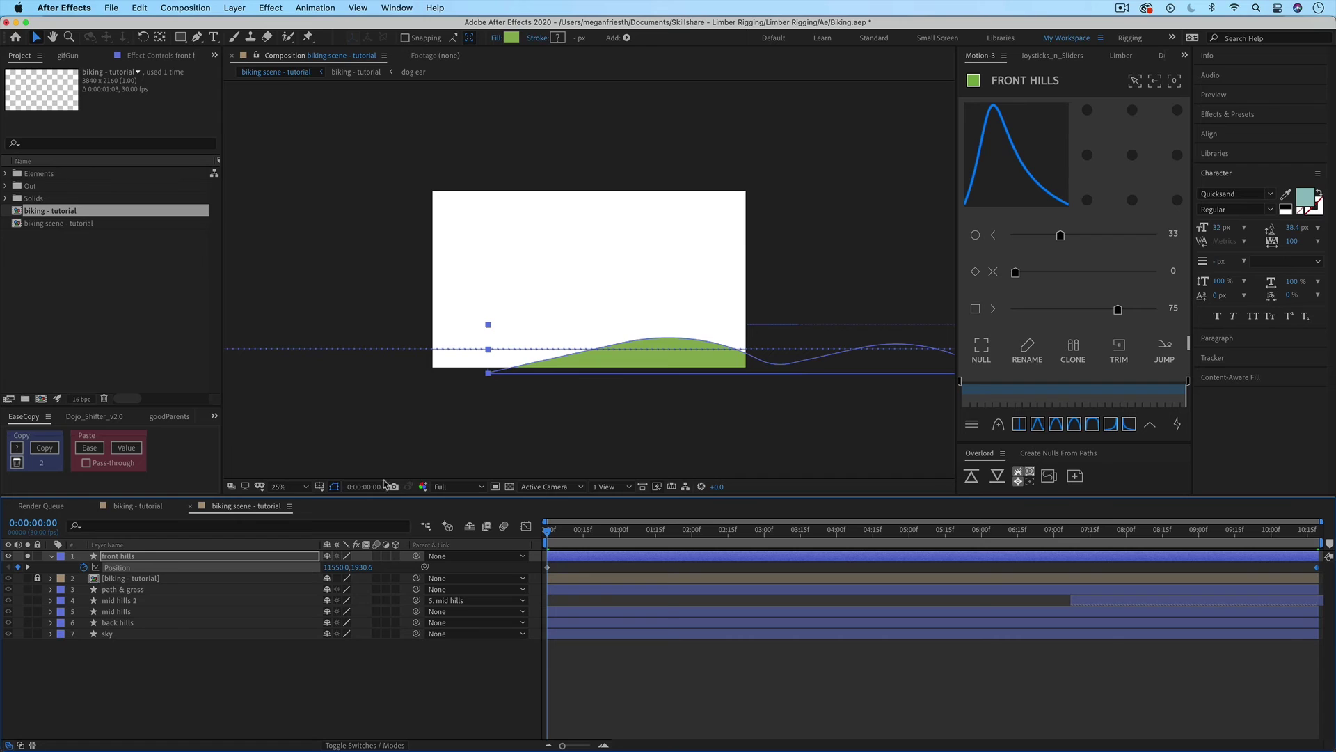
{"action": "left_click", "coordinate": [27, 555]}
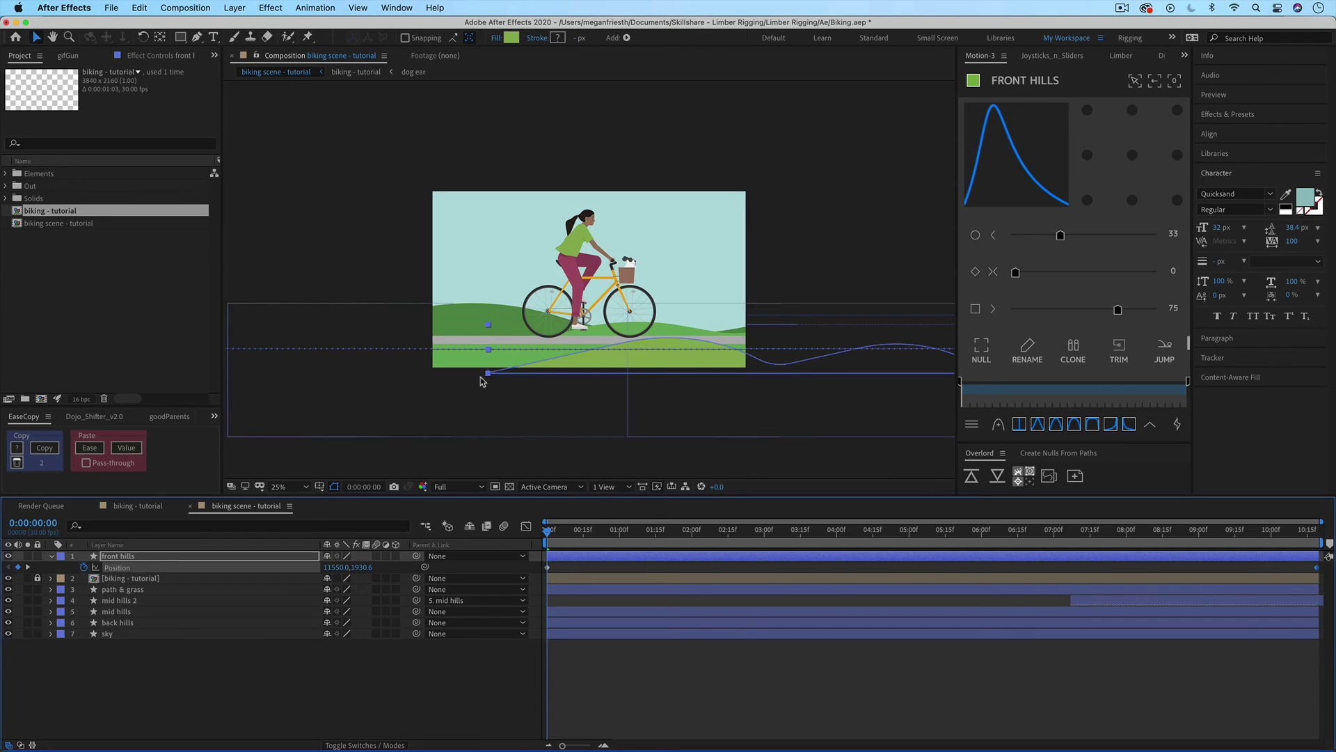
{"action": "key", "text": "End"}
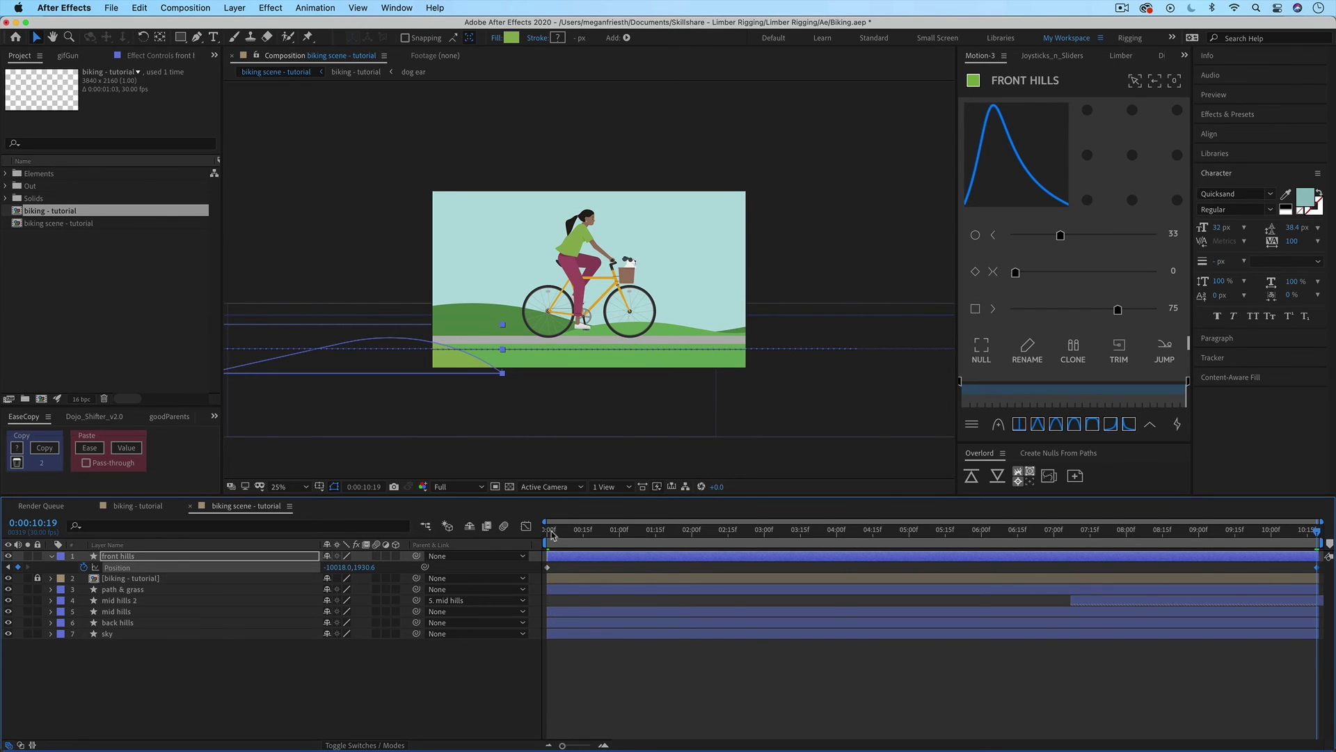
{"action": "left_click_drag", "start_coordinate": [555, 536], "coordinate": [409, 566]}
- Solo the front hills layer again, duplicate it, and reveal the copy's Position keyframes
{"action": "left_click", "coordinate": [28, 557]}
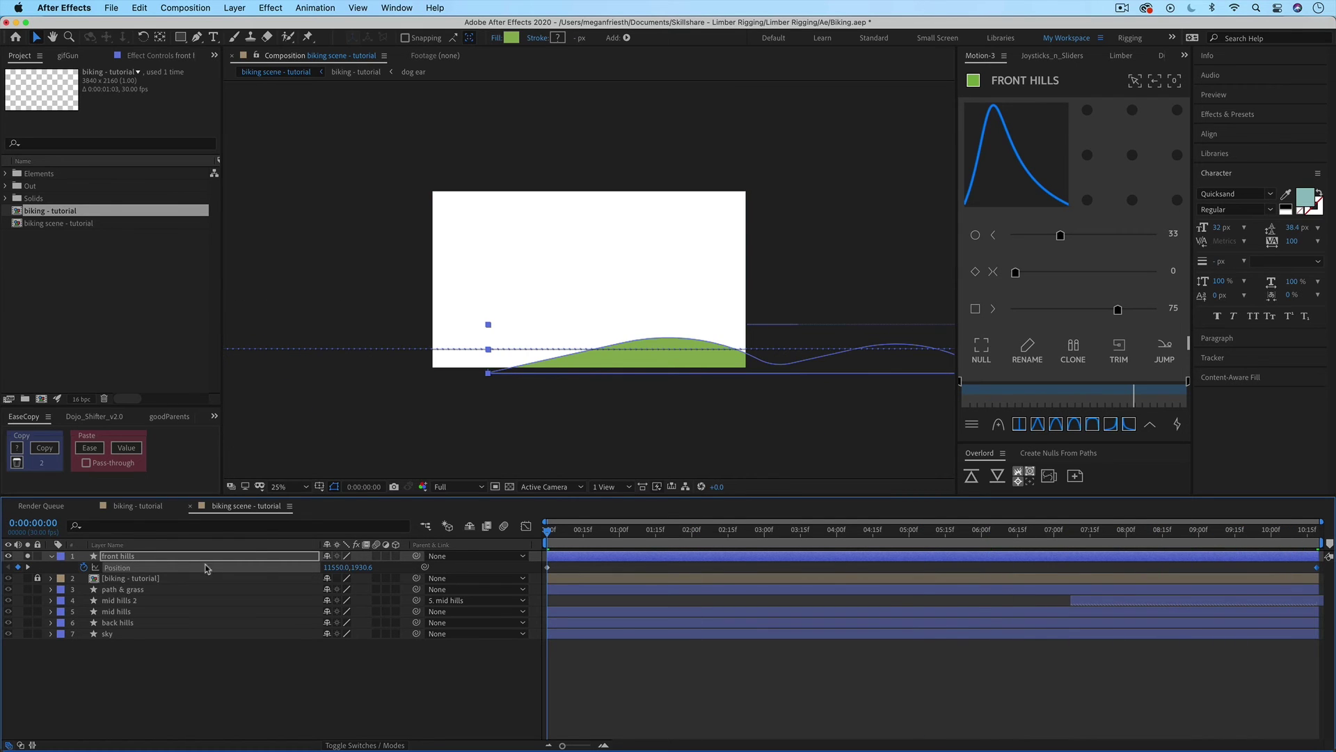
{"action": "left_click", "coordinate": [280, 487]}
{"action": "left_click", "coordinate": [288, 514]}
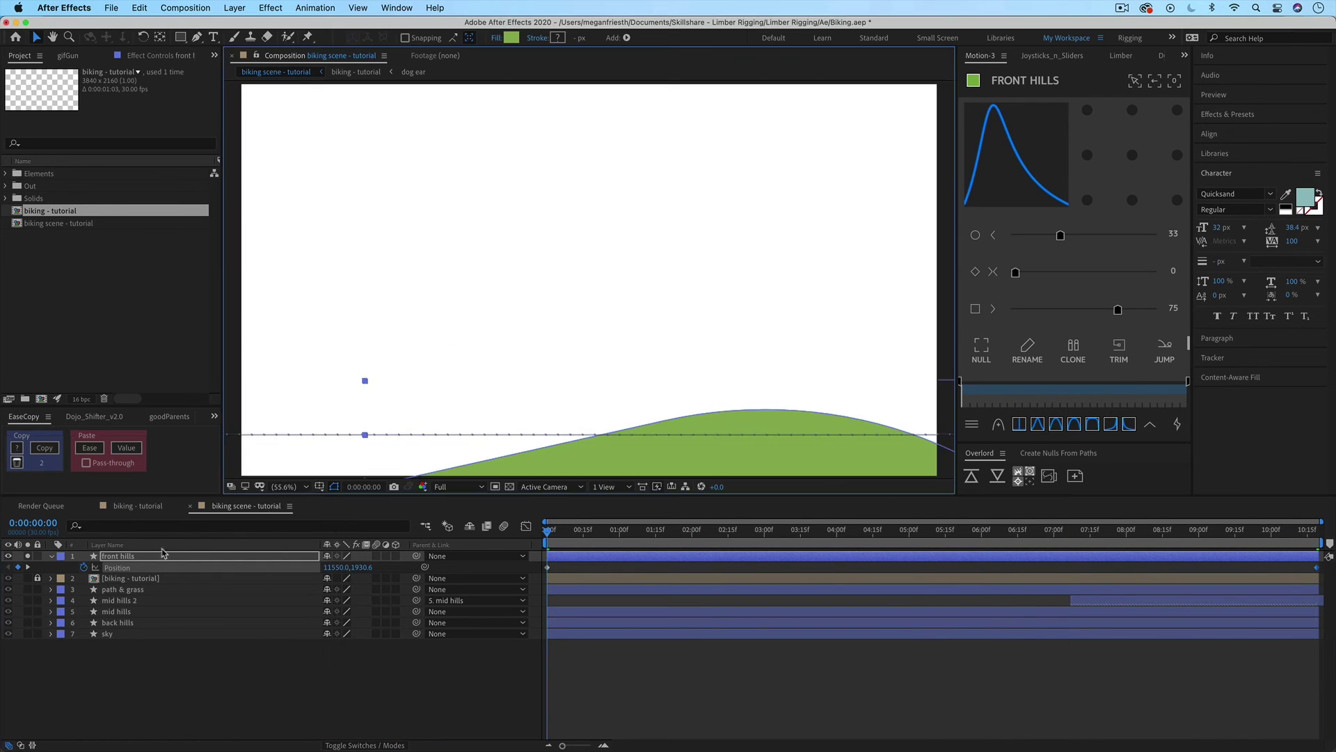
{"action": "left_click", "coordinate": [105, 557]}
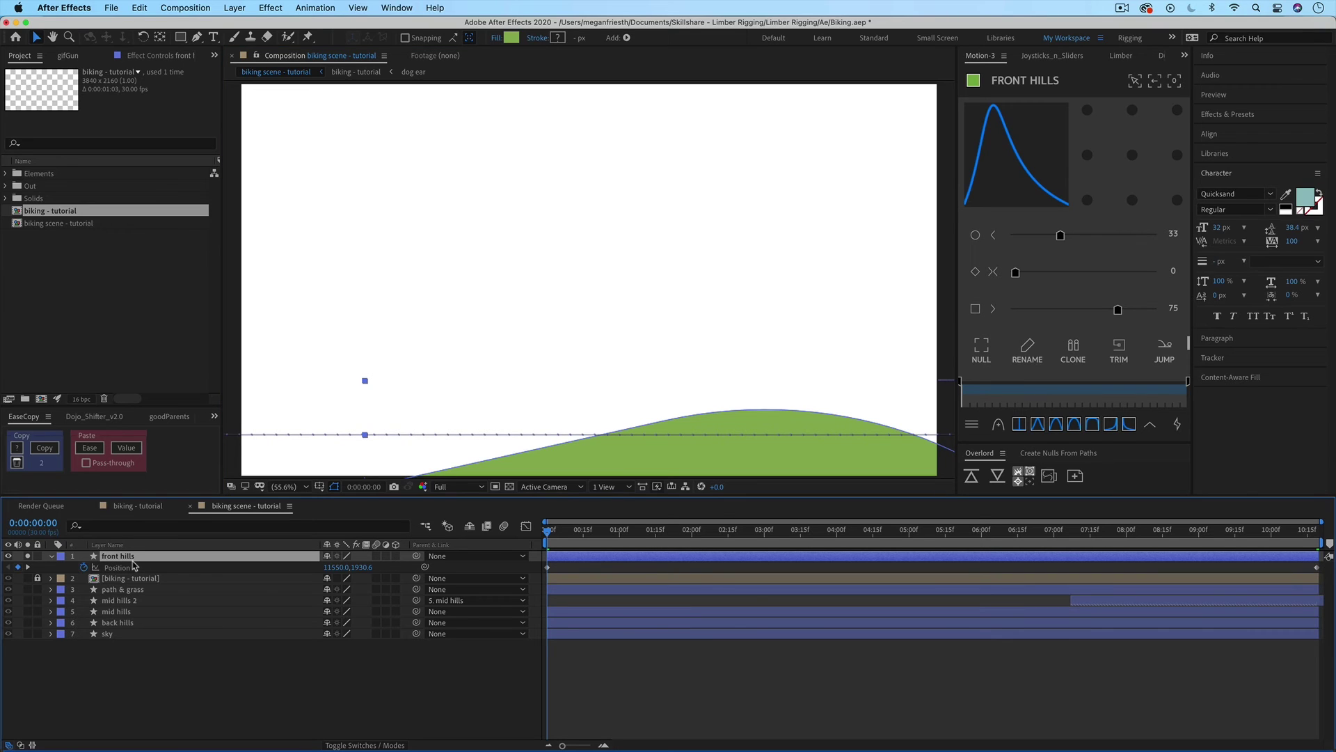
{"action": "key", "text": "super+d"}
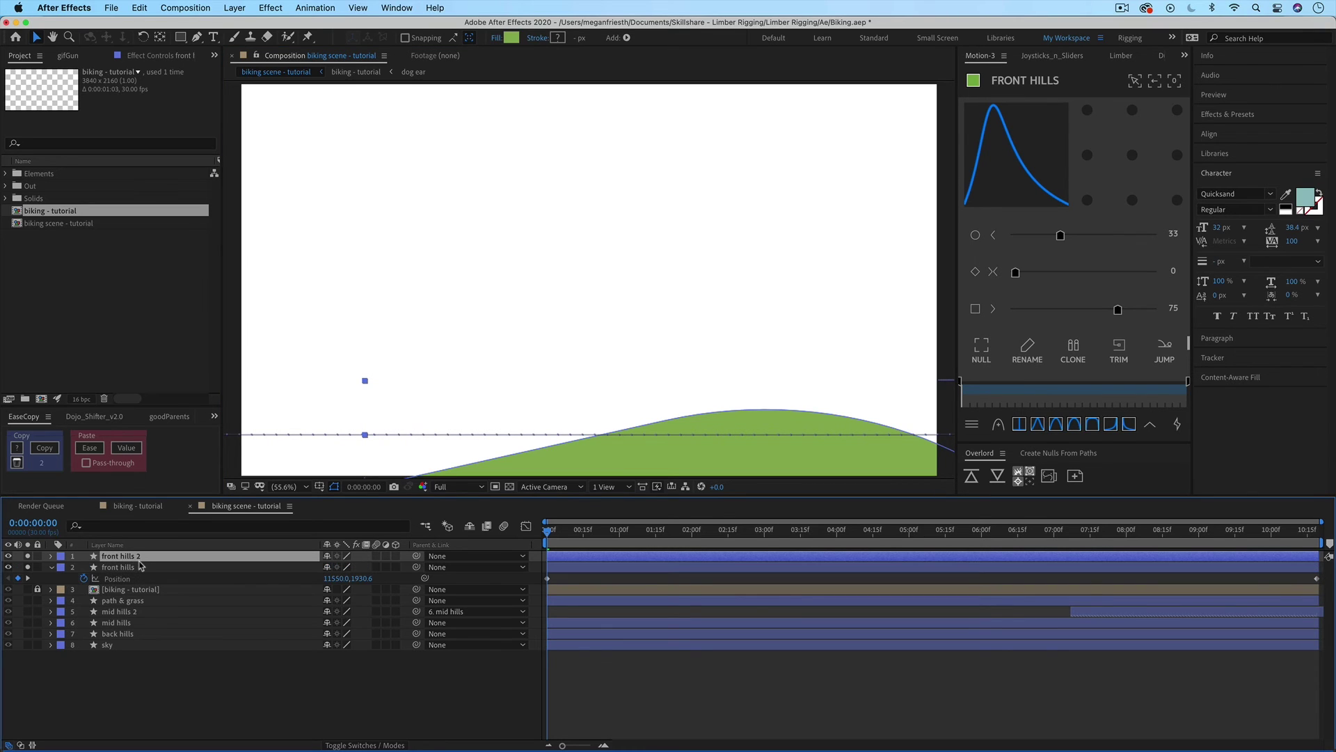
{"action": "key", "text": "u"}
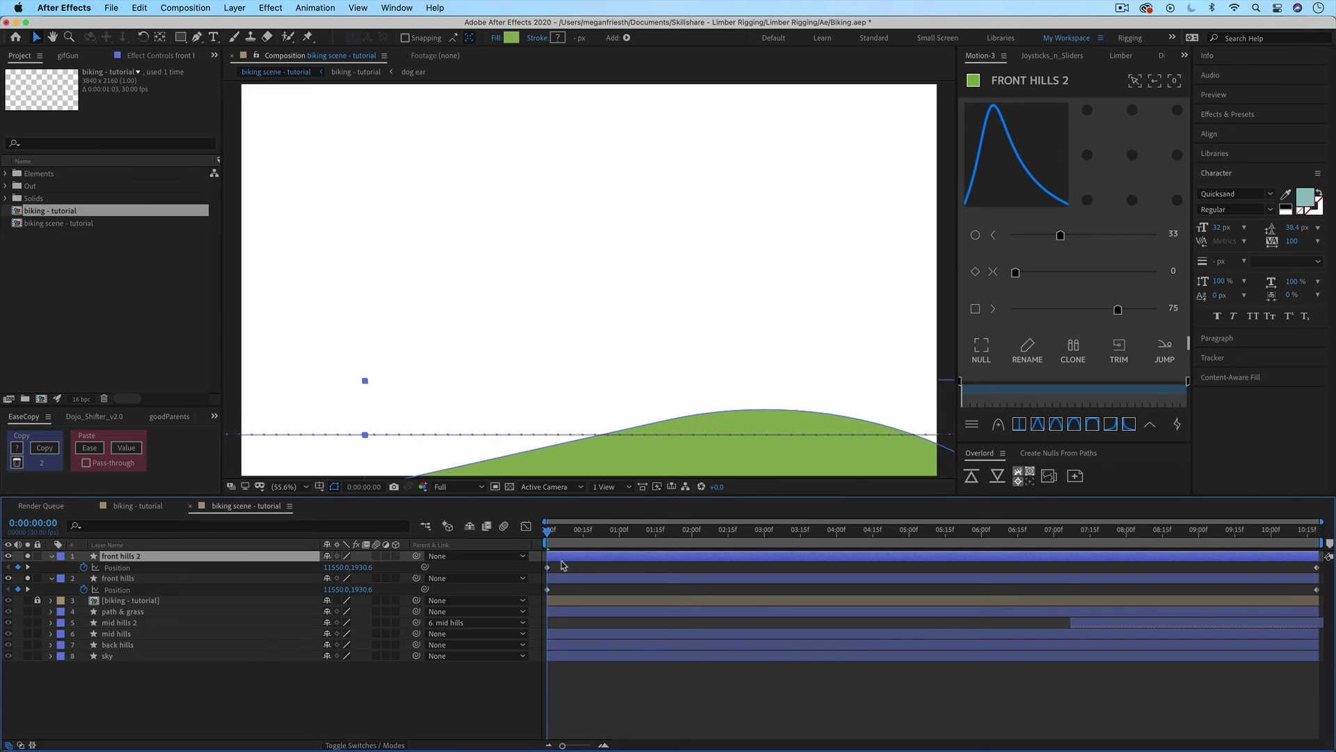
- Slide front hills 2 in time so its first Position keyframe falls on 0:00:10:19, and extend the layer's start back to about 0:00:07:04
{"action": "left_click_drag", "start_coordinate": [560, 560], "coordinate": [1323, 557]}
{"action": "left_click", "coordinate": [1317, 537]}
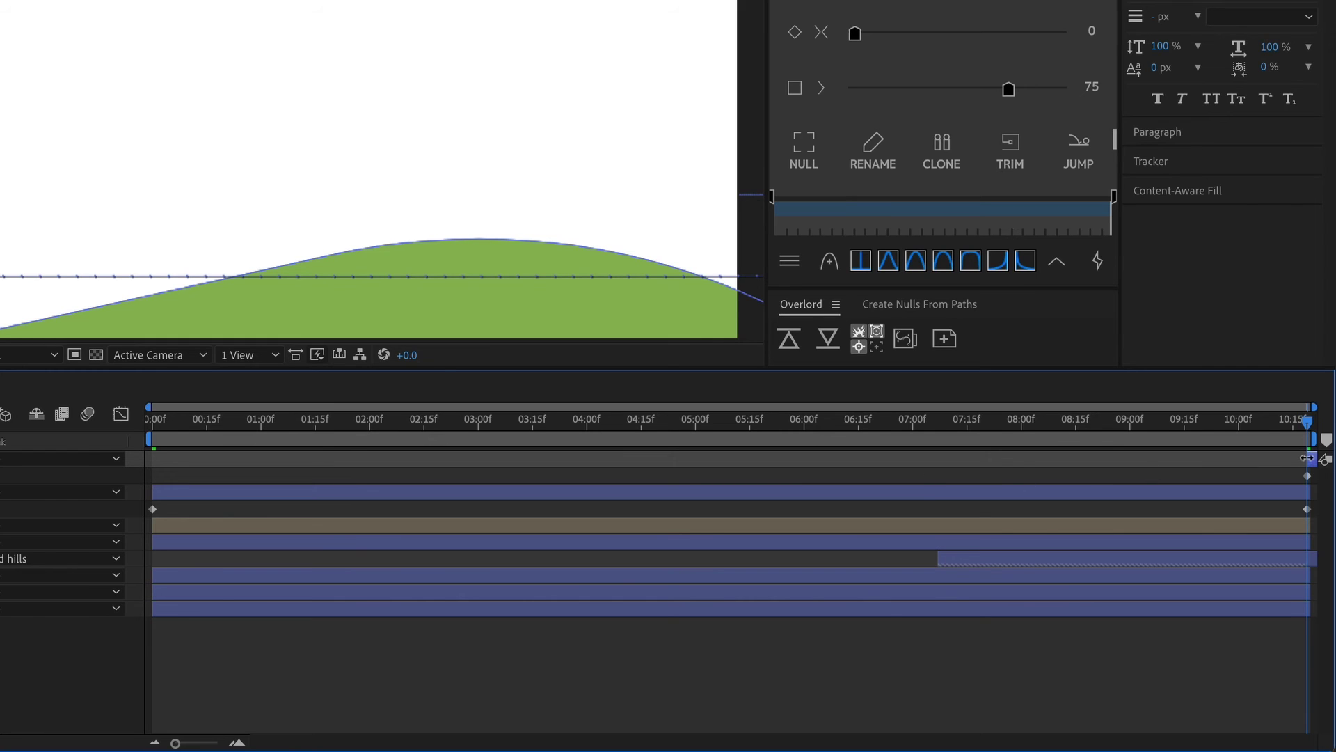
{"action": "left_click_drag", "start_coordinate": [1306, 458], "coordinate": [928, 475]}
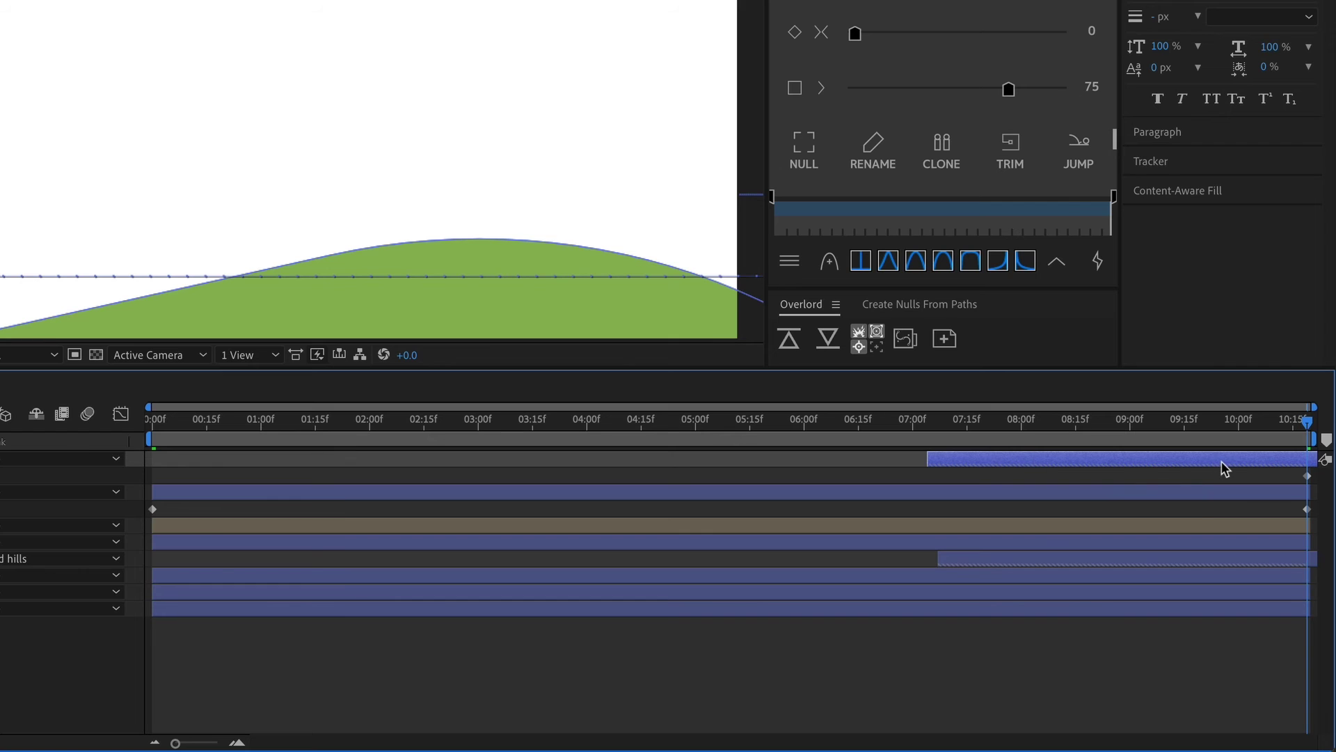
{"action": "left_click_drag", "start_coordinate": [920, 431], "coordinate": [1012, 432]}
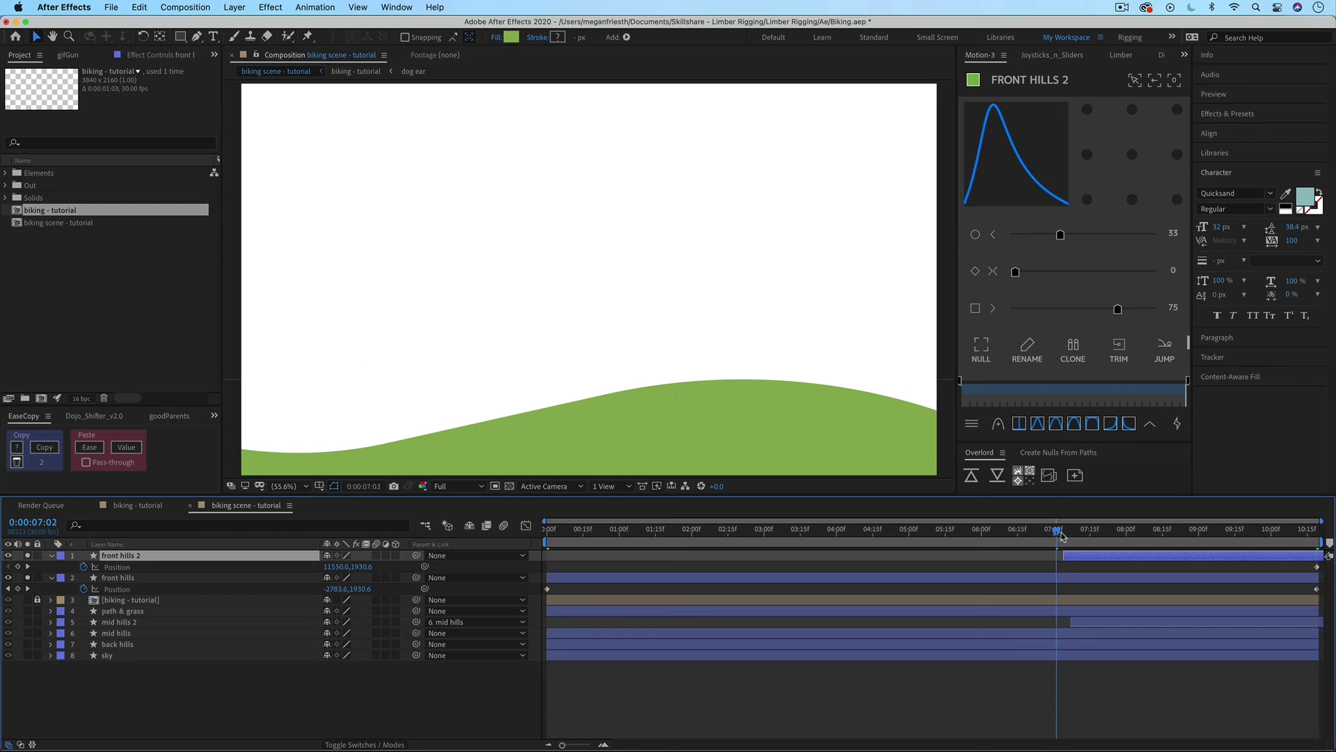
{"action": "left_click_drag", "start_coordinate": [1122, 541], "coordinate": [1232, 543]}
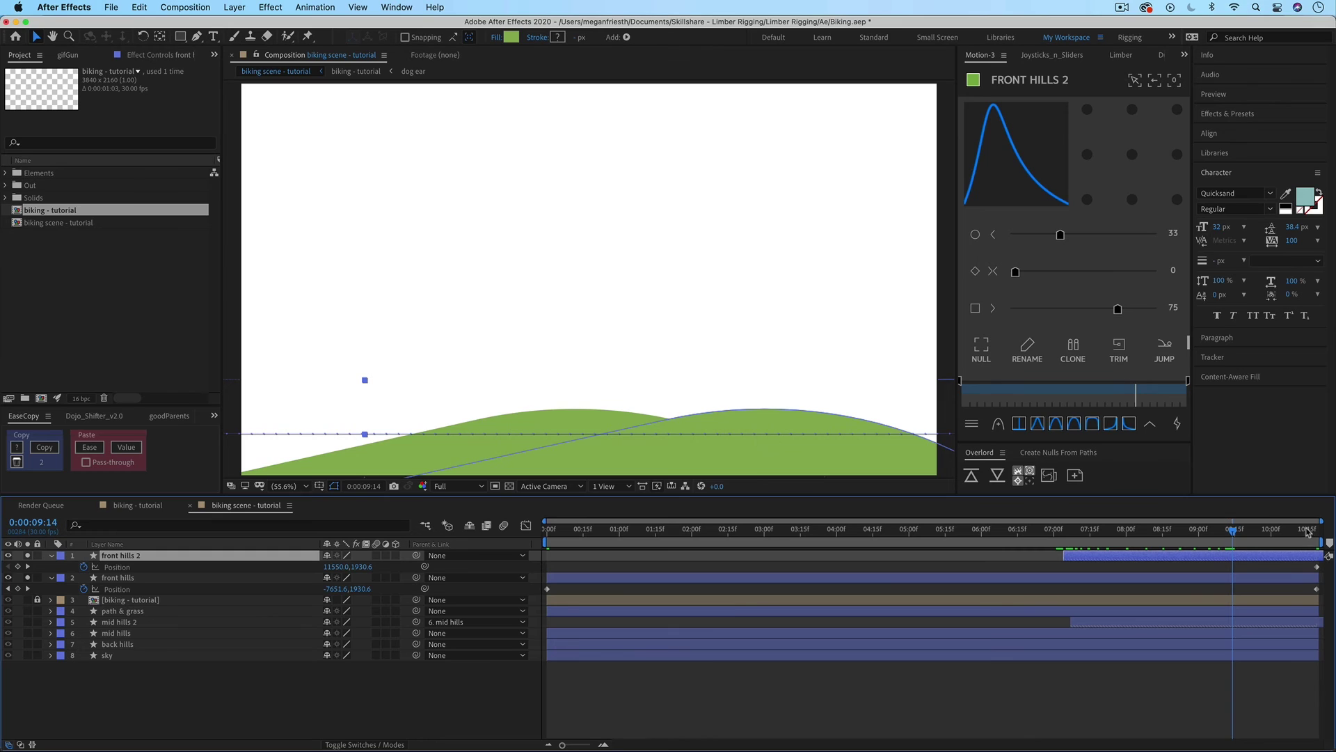
- At 0:00:10:19, remove the Position keyframes from front hills 2 and parent it to the front hills layer
{"action": "left_click", "coordinate": [1315, 531]}
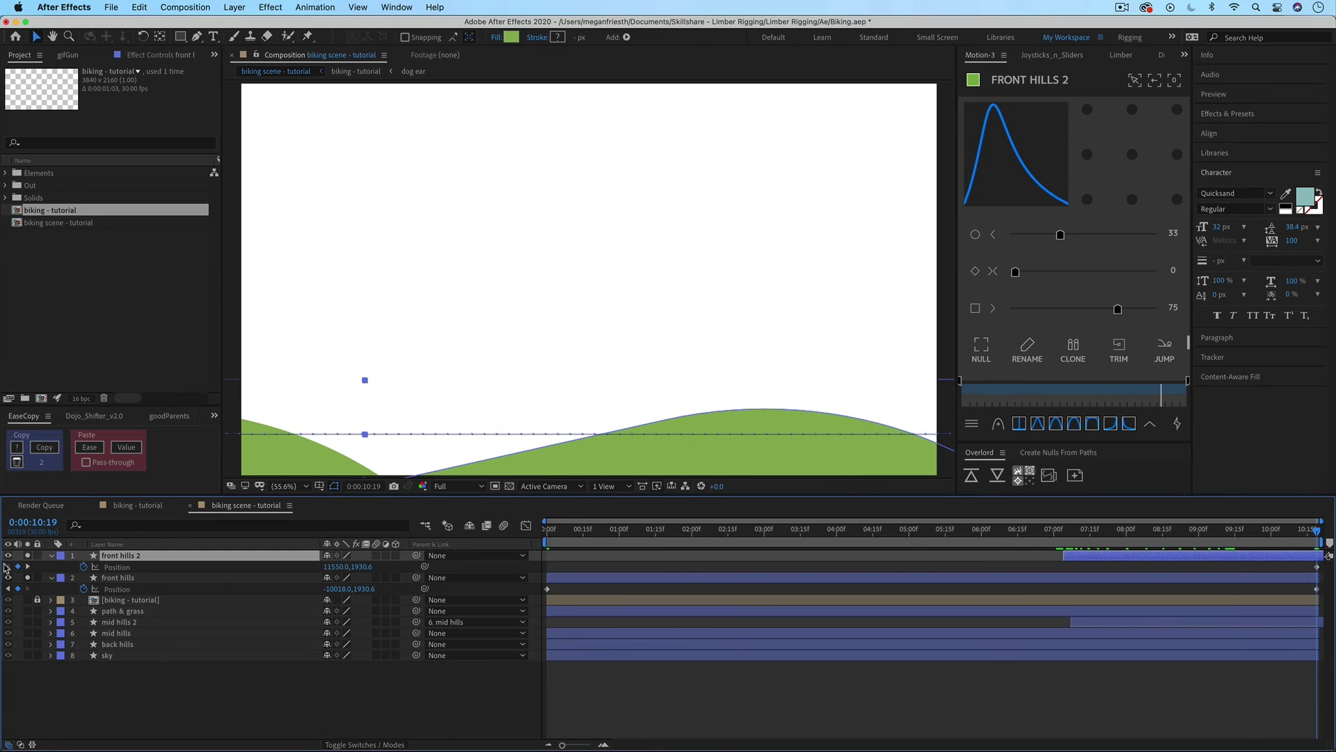
{"action": "left_click", "coordinate": [83, 567]}
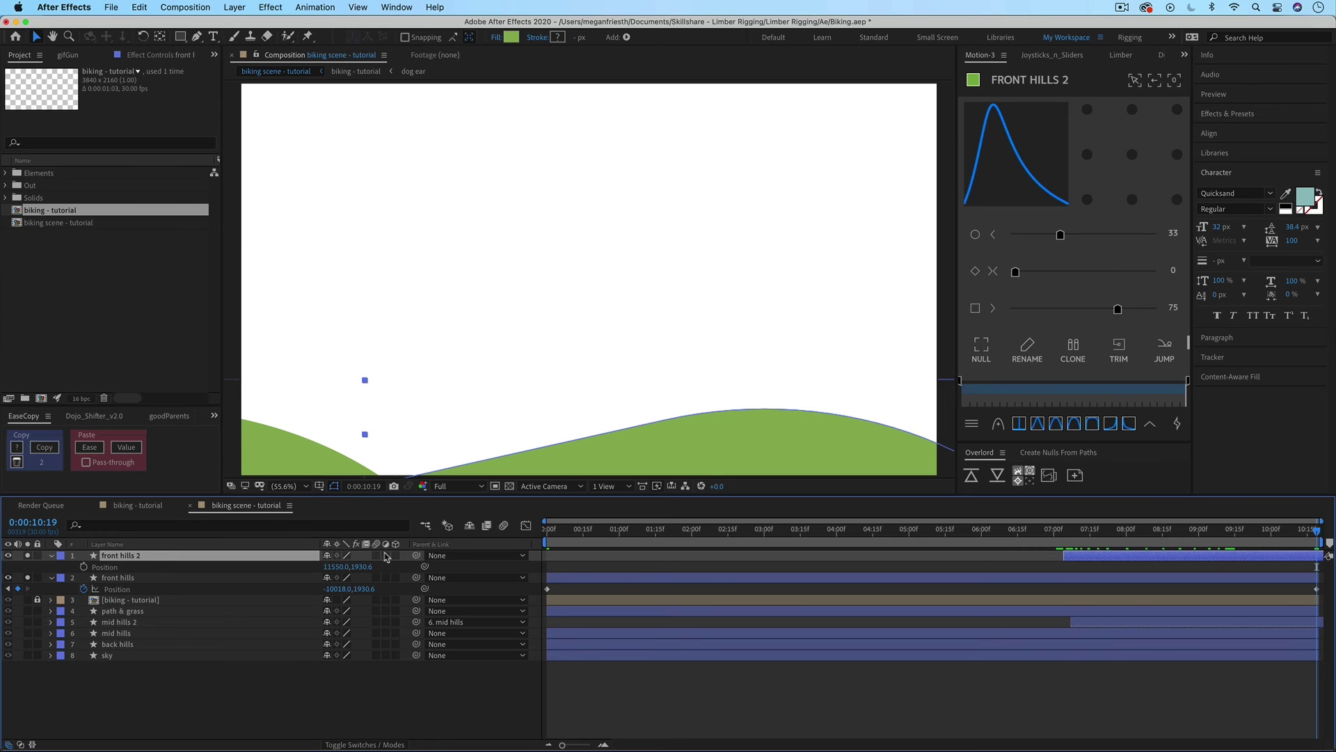
{"action": "left_click_drag", "start_coordinate": [417, 555], "coordinate": [124, 580]}
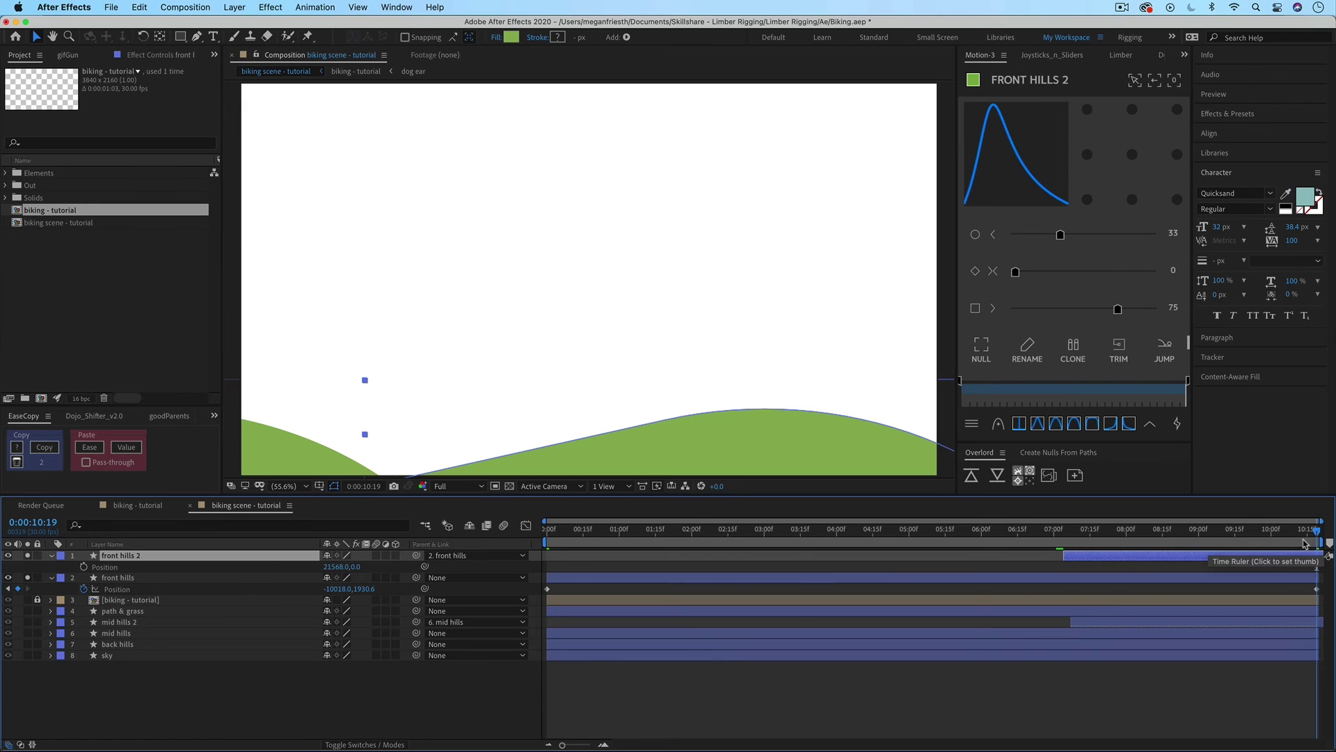
- Scrub through the front hills animation and compare its first frame with the one at 0:00:10:19
{"action": "left_click_drag", "start_coordinate": [1317, 531], "coordinate": [462, 557]}
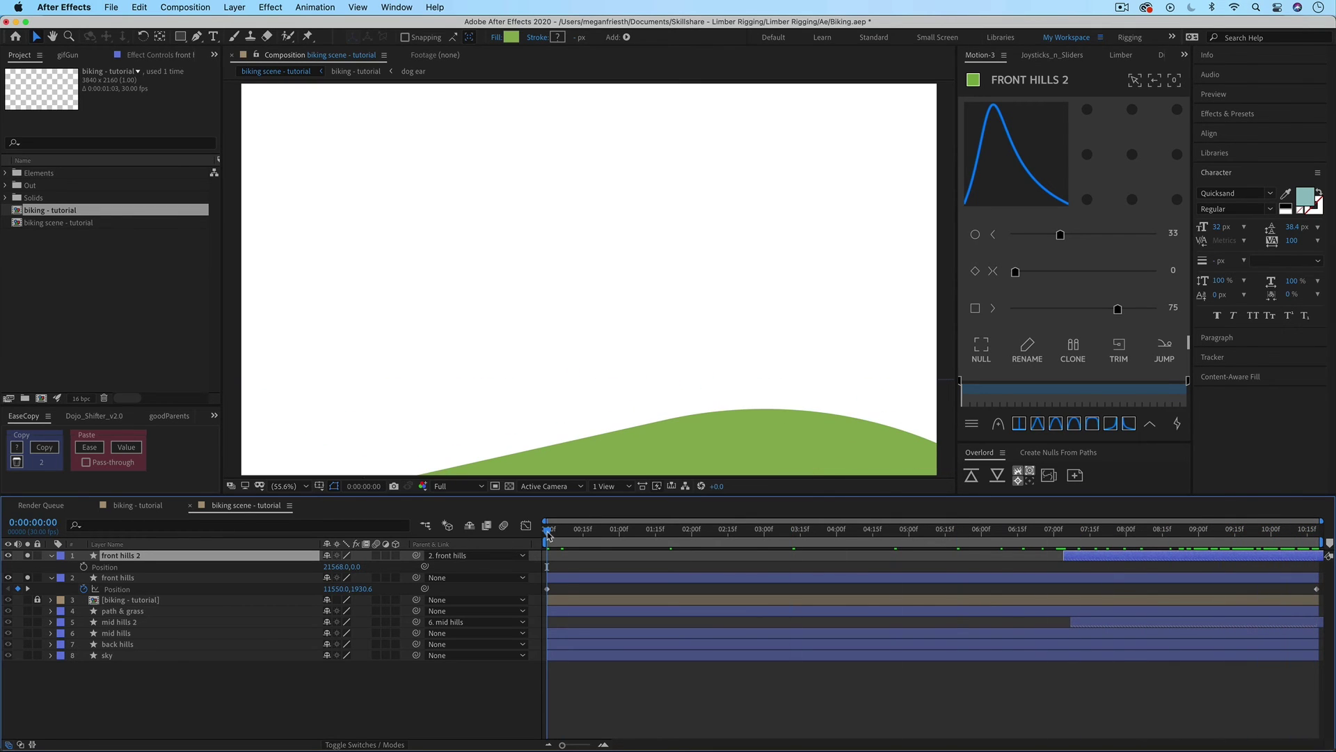
{"action": "left_click_drag", "start_coordinate": [548, 533], "coordinate": [1328, 556]}
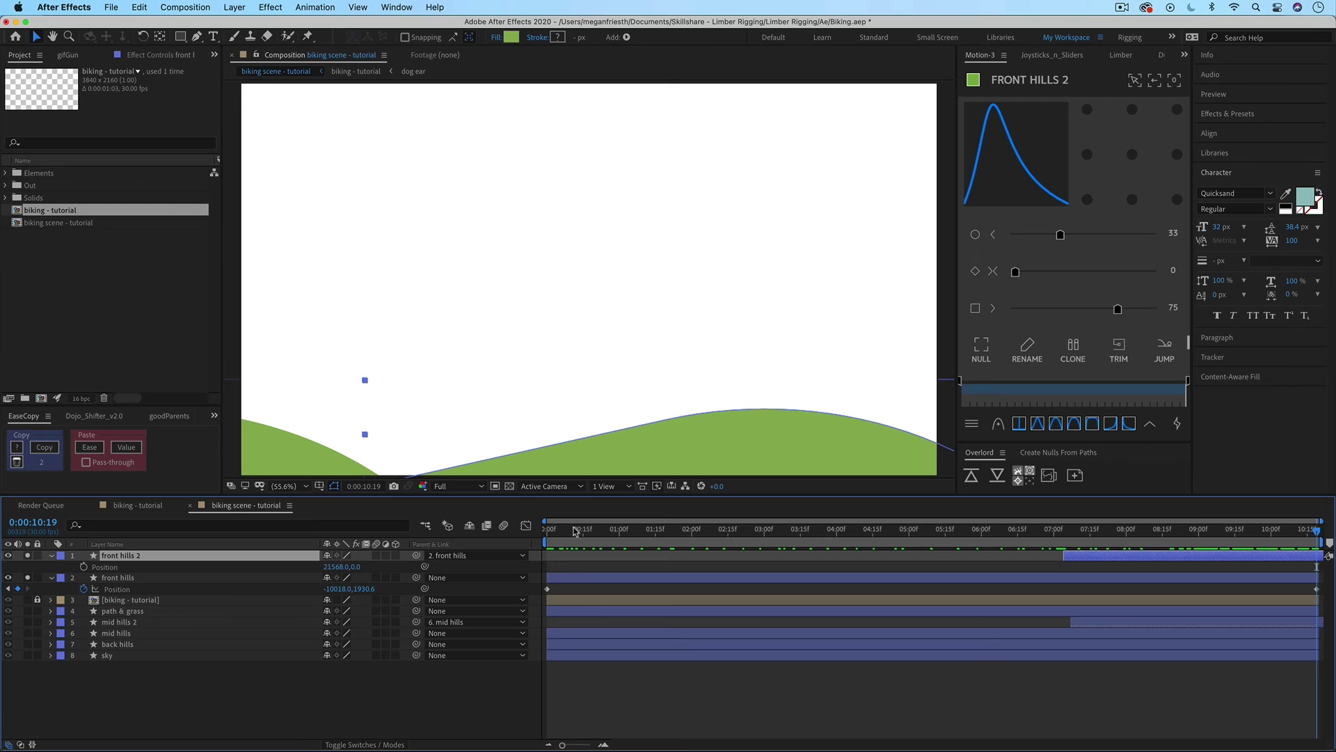
{"action": "left_click", "coordinate": [548, 535]}
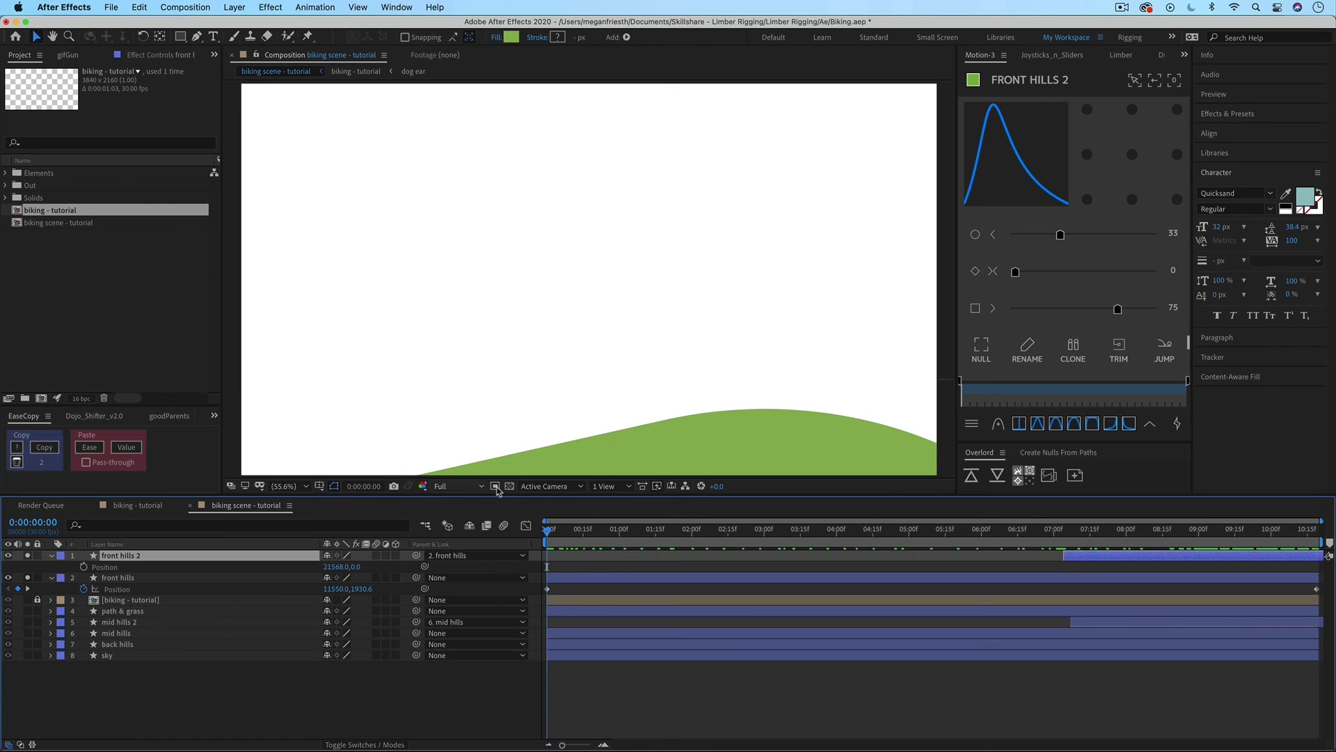
- At 0:00:10:19, duplicate the original front hills layer and reveal the copy's Position keyframes
{"action": "left_click_drag", "start_coordinate": [570, 537], "coordinate": [1325, 565]}
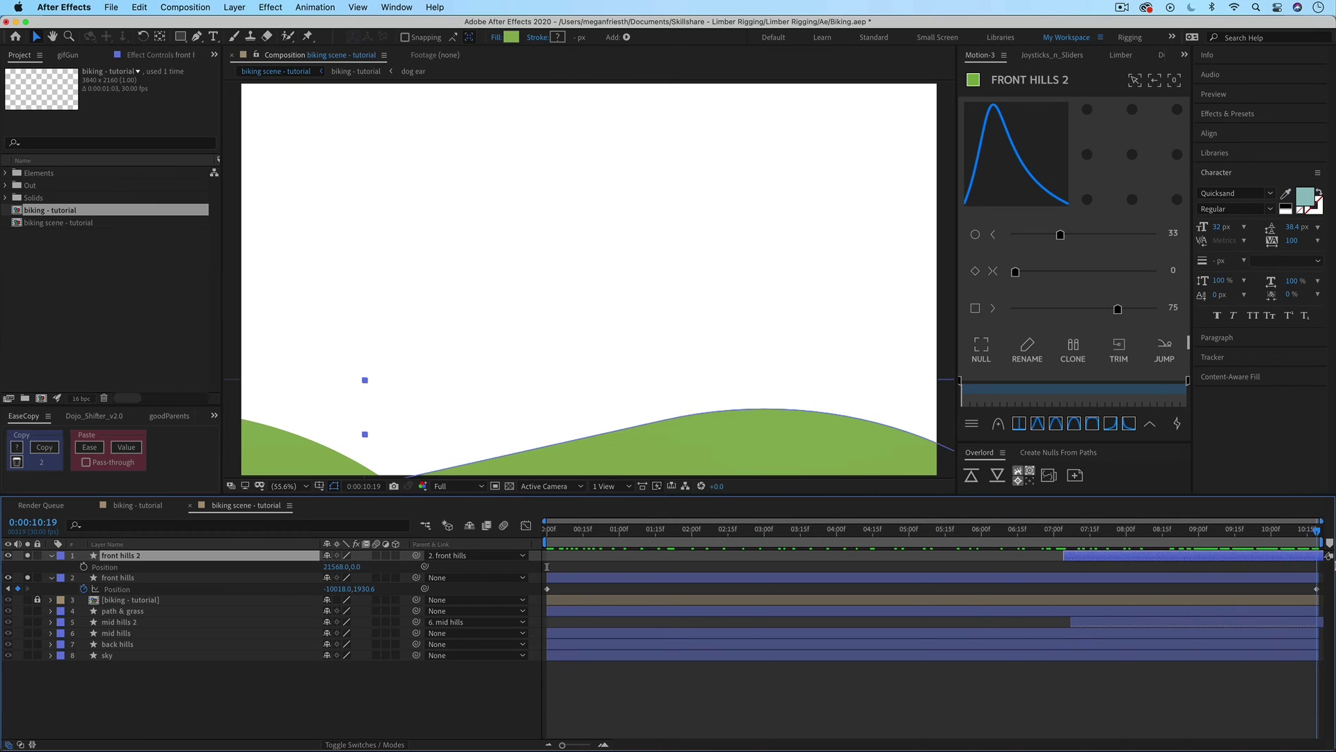
{"action": "left_click", "coordinate": [287, 447]}
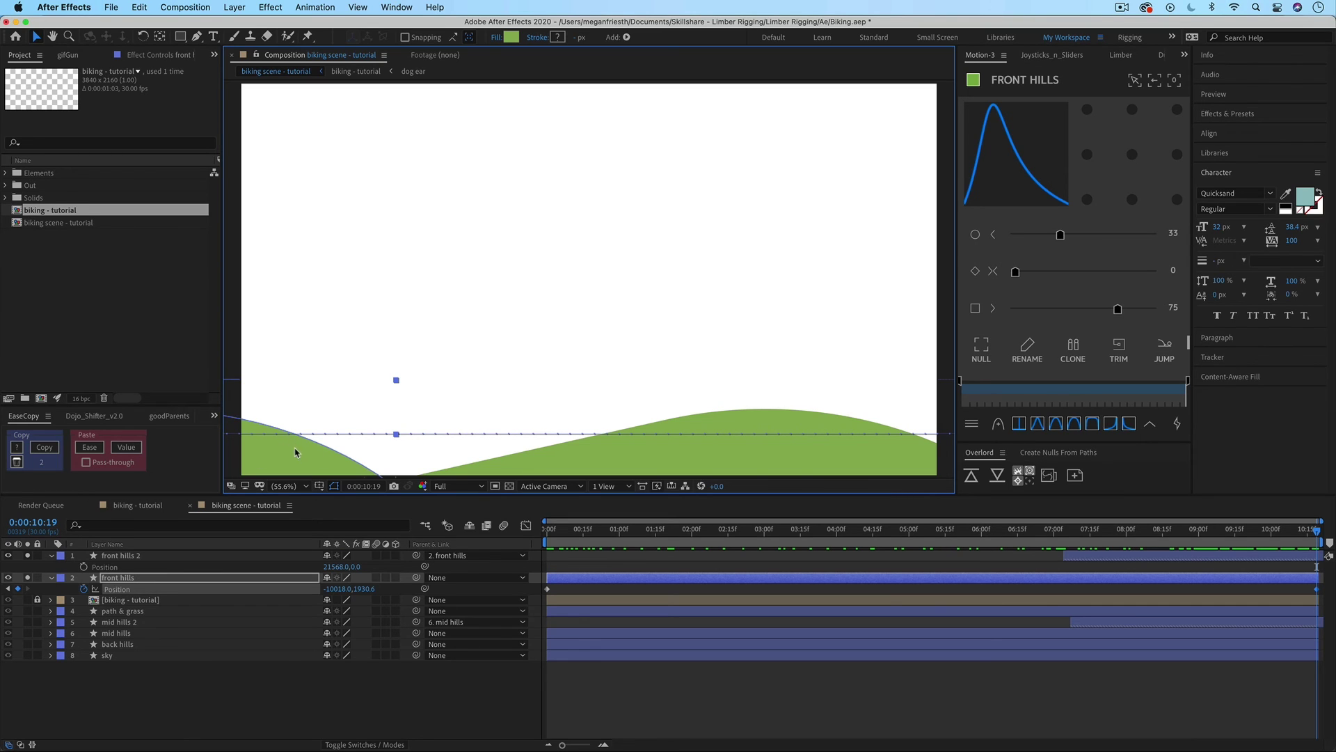
{"action": "left_click", "coordinate": [122, 579]}
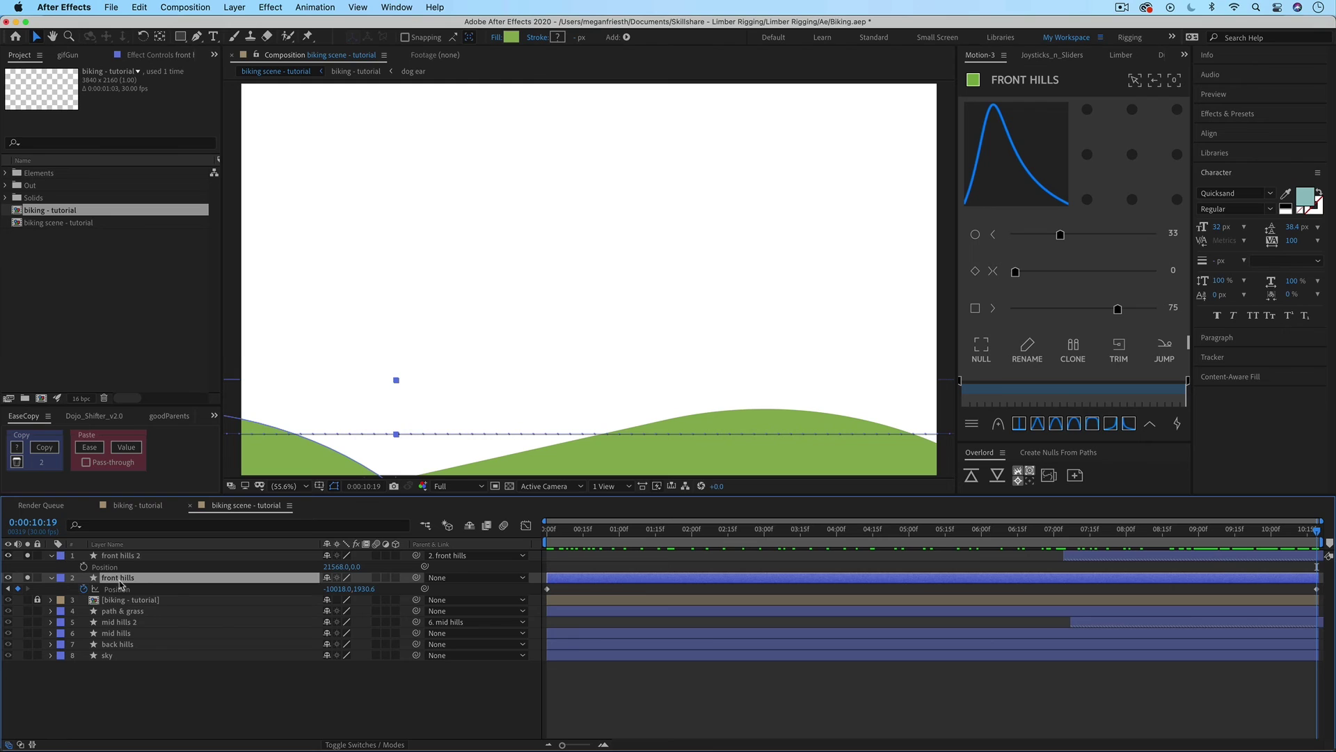
{"action": "key", "text": "super+d"}
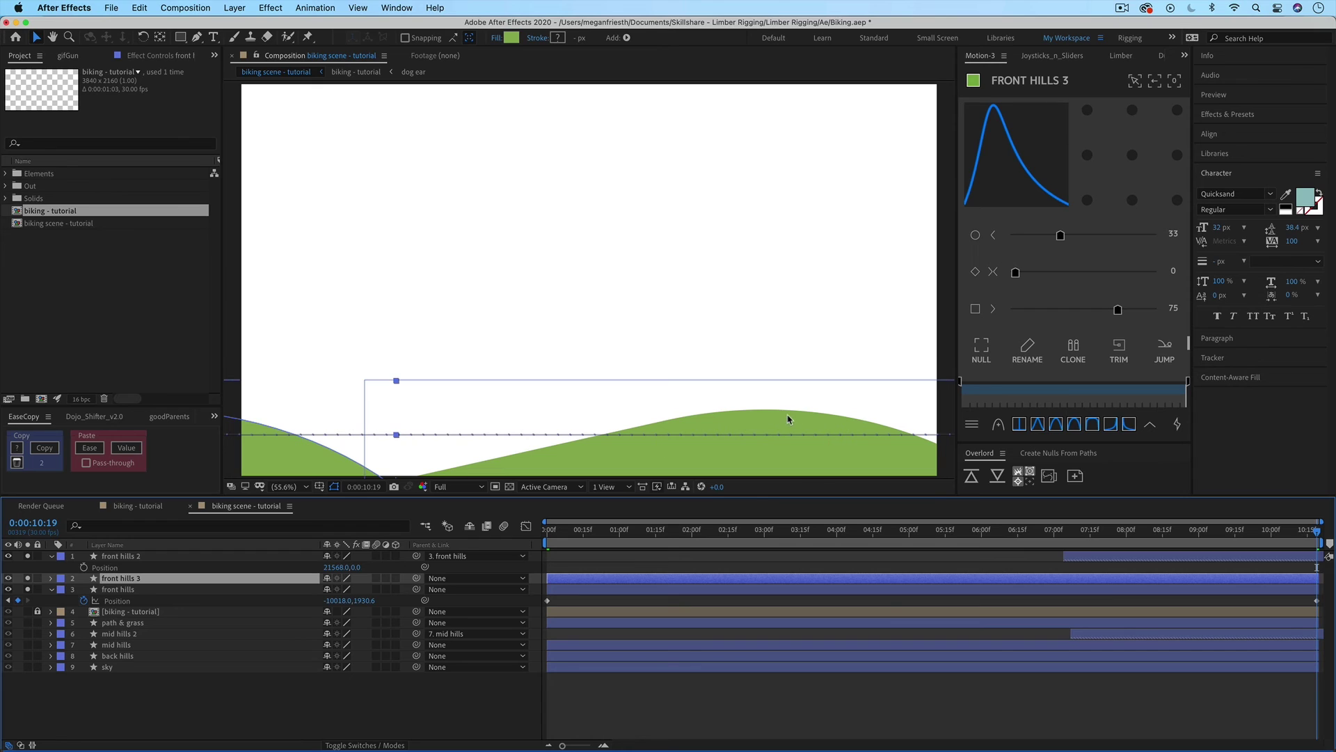
{"action": "left_click", "coordinate": [781, 445]}
{"action": "left_click", "coordinate": [595, 579]}
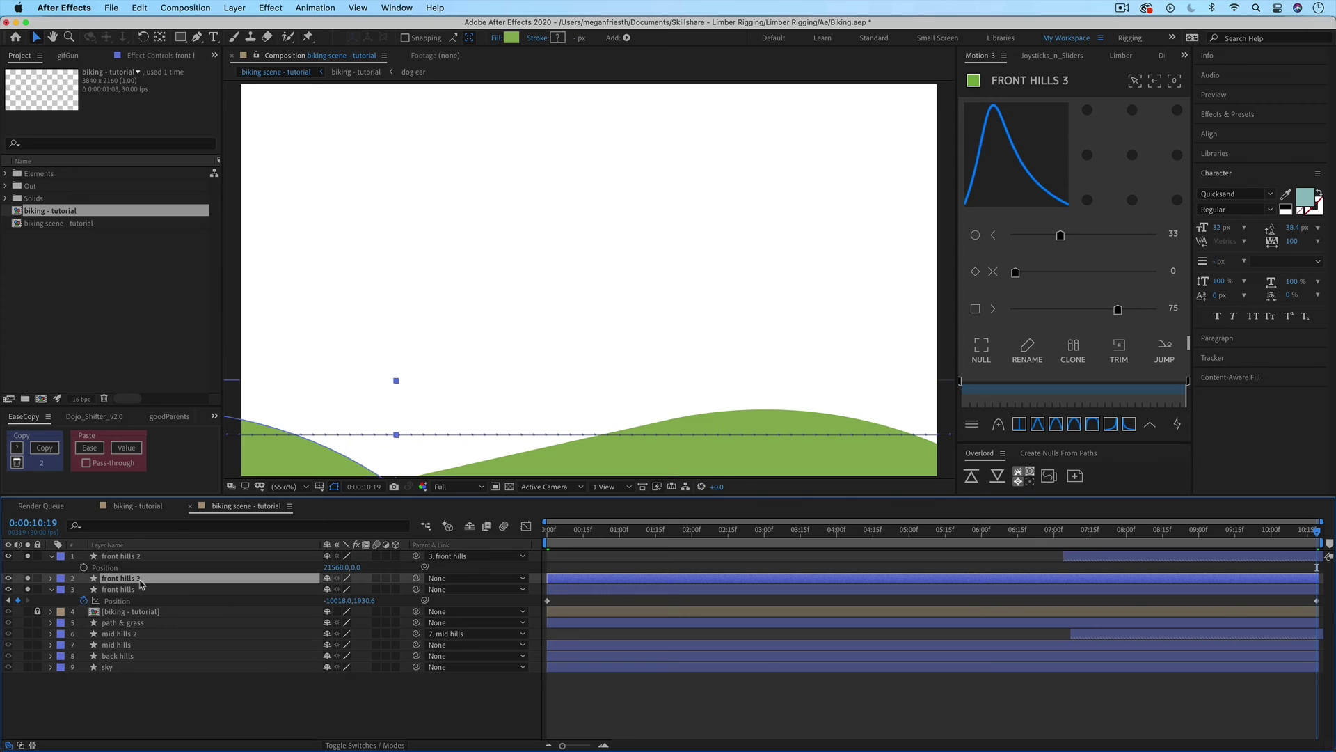
{"action": "key", "text": "p"}
{"action": "key", "text": "p"}
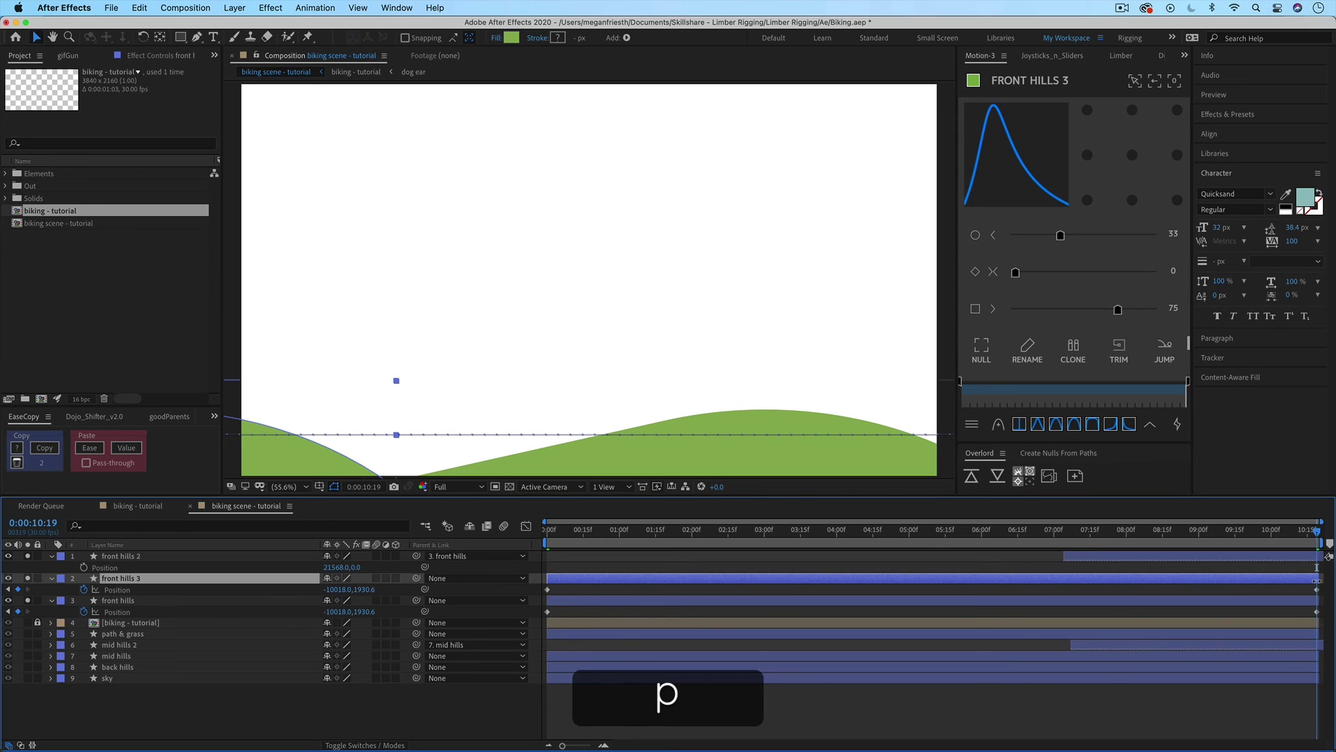
- Slide front hills 3 earlier so its last Position keyframe falls on 0:00:00:00, and extend the layer's end to about 0:00:03:20
{"action": "left_click_drag", "start_coordinate": [1310, 583], "coordinate": [558, 593]}
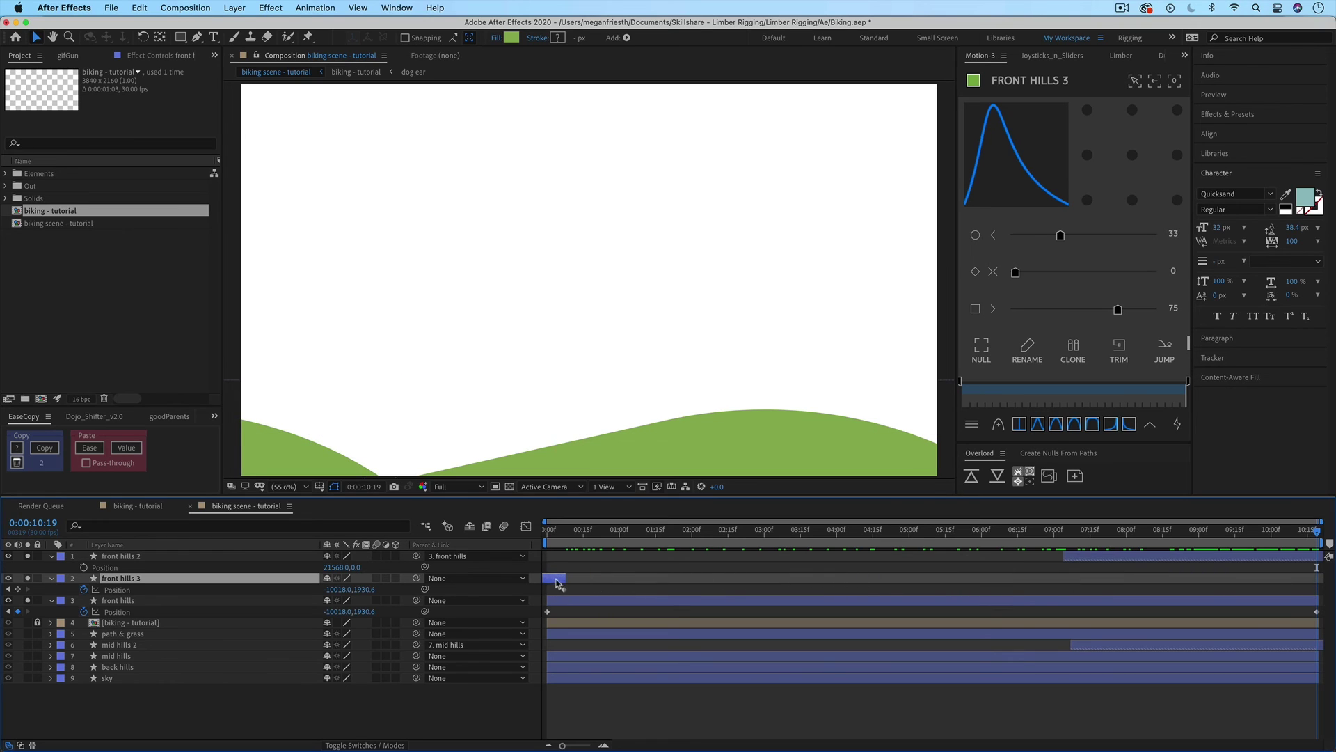
{"action": "left_click", "coordinate": [545, 536]}
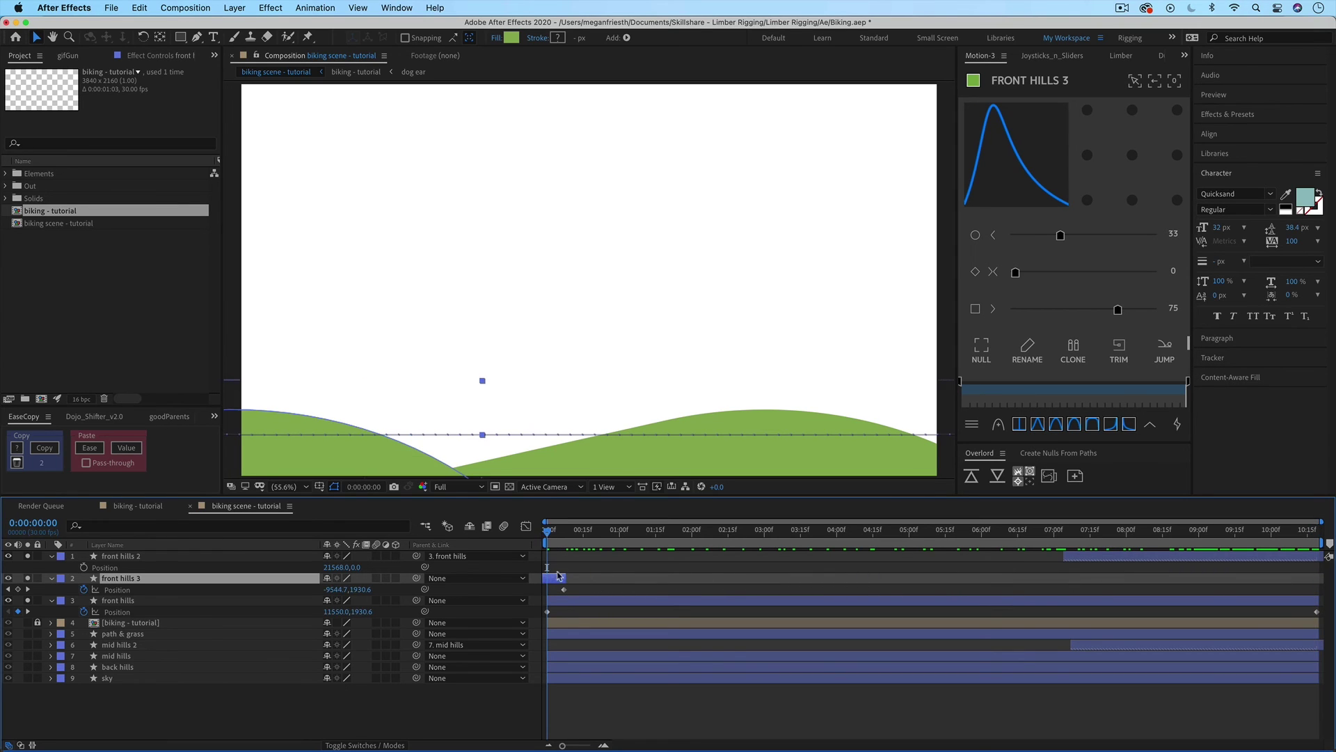
{"action": "left_click_drag", "start_coordinate": [554, 581], "coordinate": [548, 581]}
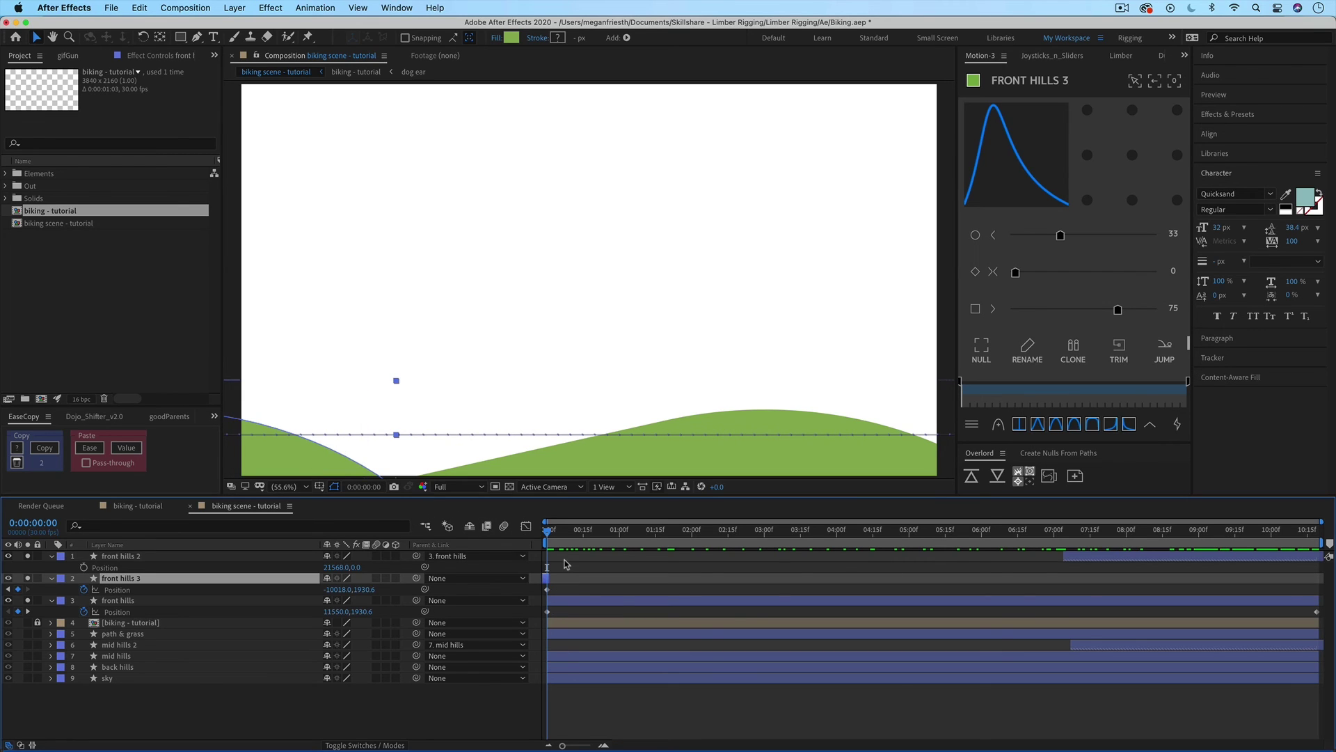
{"action": "mouse_move", "coordinate": [547, 533]}
{"action": "left_mouse_down"}
{"action": "mouse_move", "coordinate": [577, 537]}
{"action": "mouse_move", "coordinate": [541, 537]}
{"action": "left_mouse_up"}
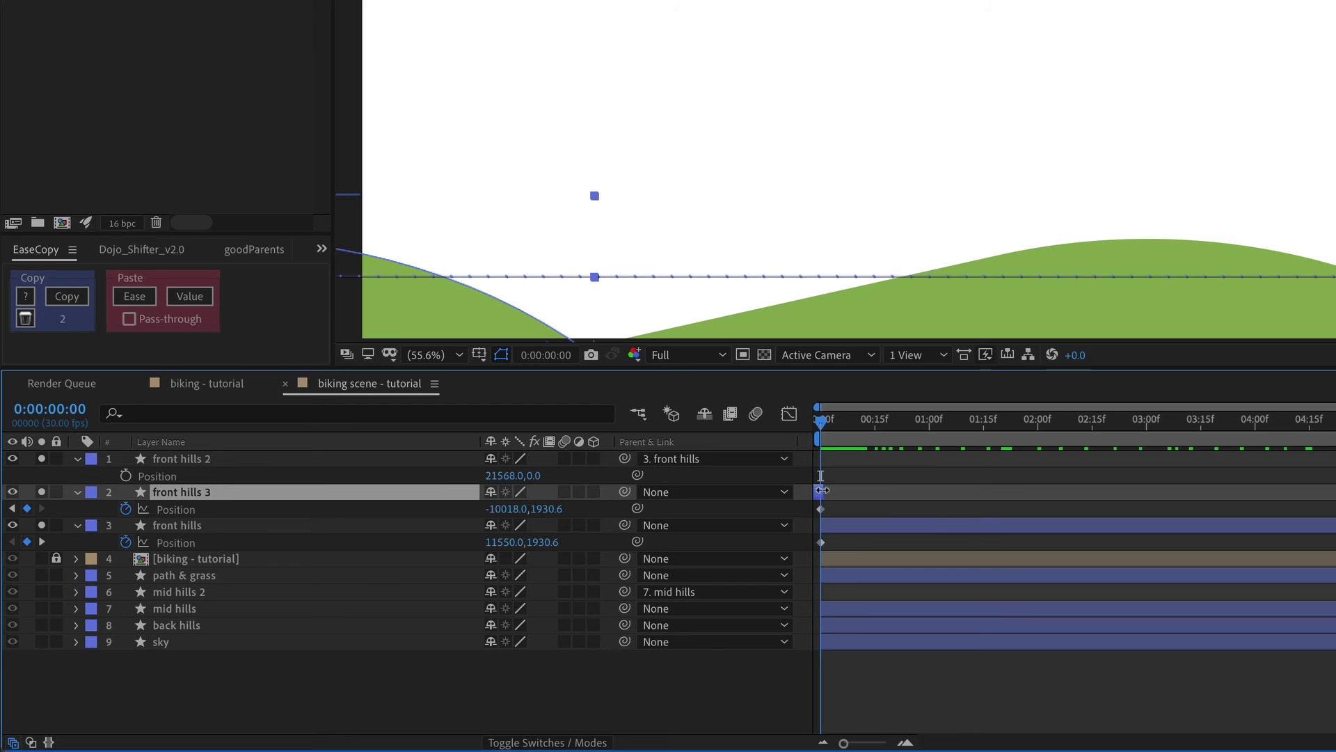
{"action": "left_click_drag", "start_coordinate": [827, 490], "coordinate": [1218, 494]}
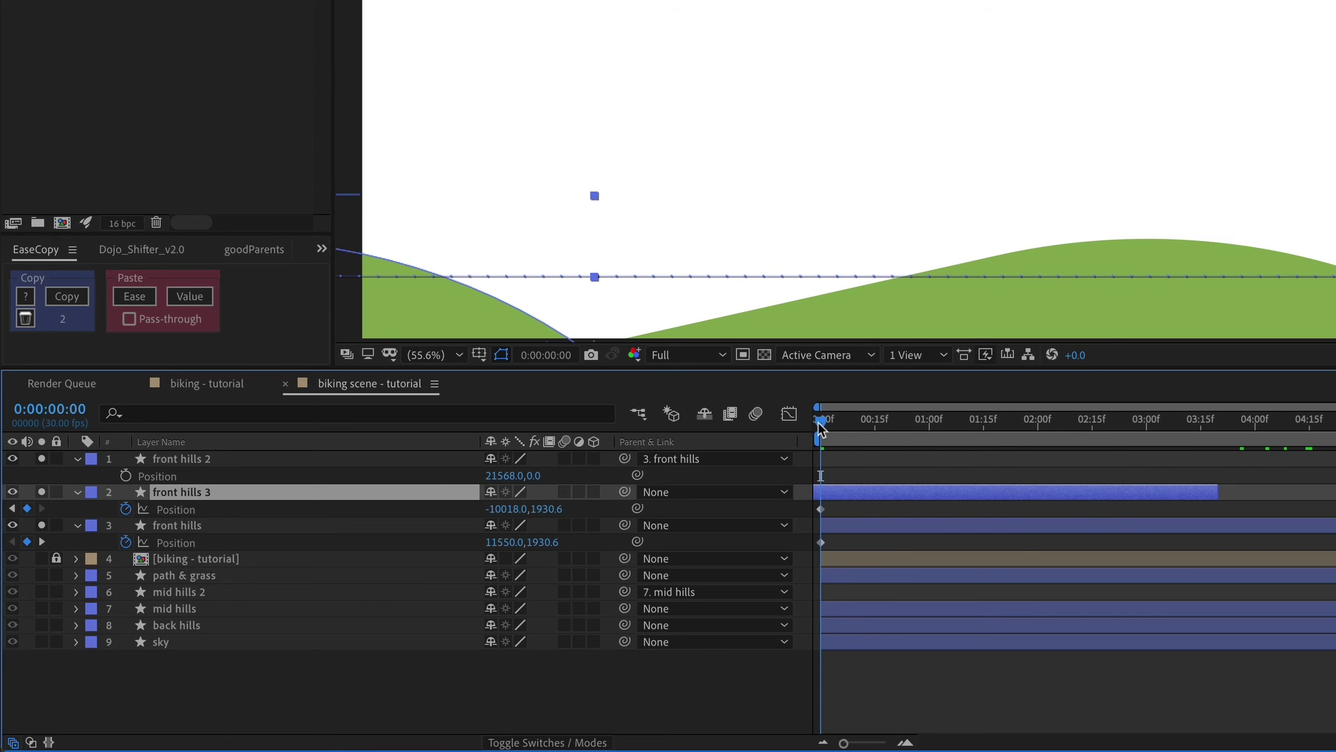
{"action": "left_click_drag", "start_coordinate": [822, 425], "coordinate": [971, 431]}
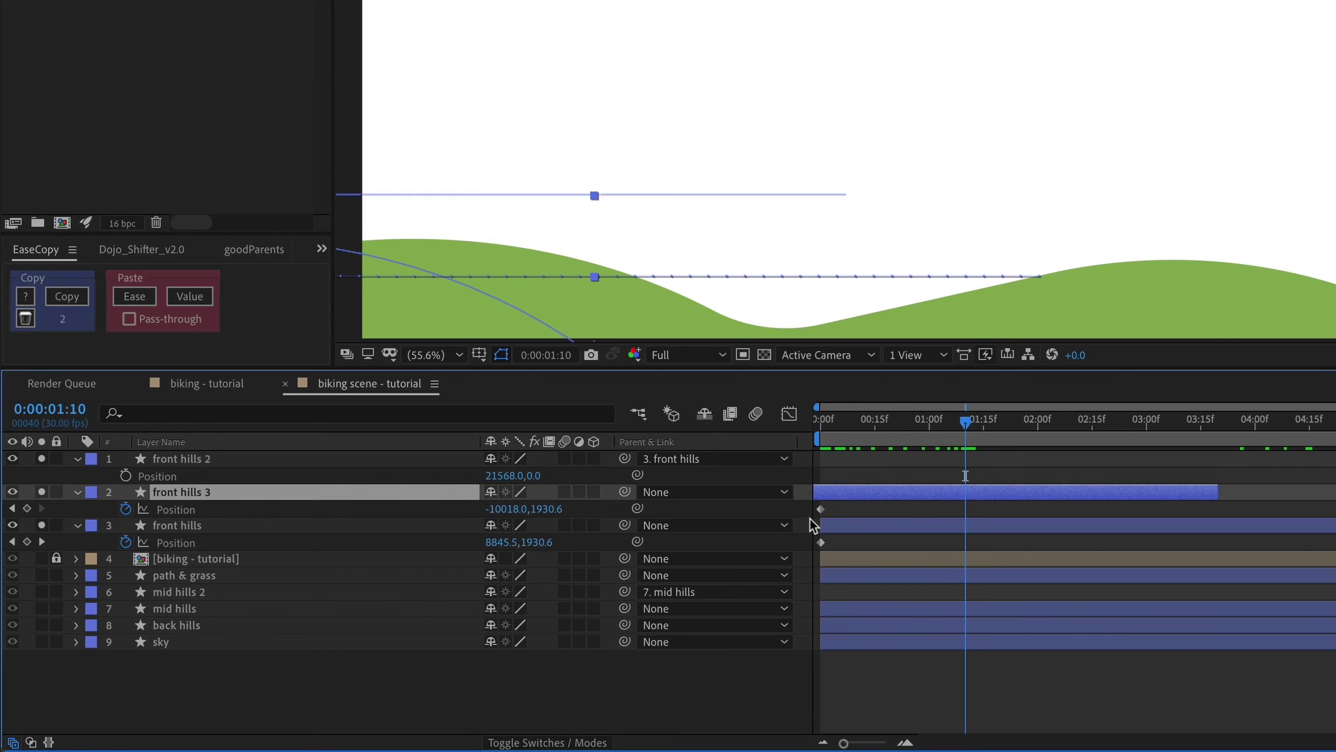
- At 0:00:00:00, remove the Position keyframes from front hills 3 and parent it to the front hills layer
{"action": "left_click", "coordinate": [821, 508]}
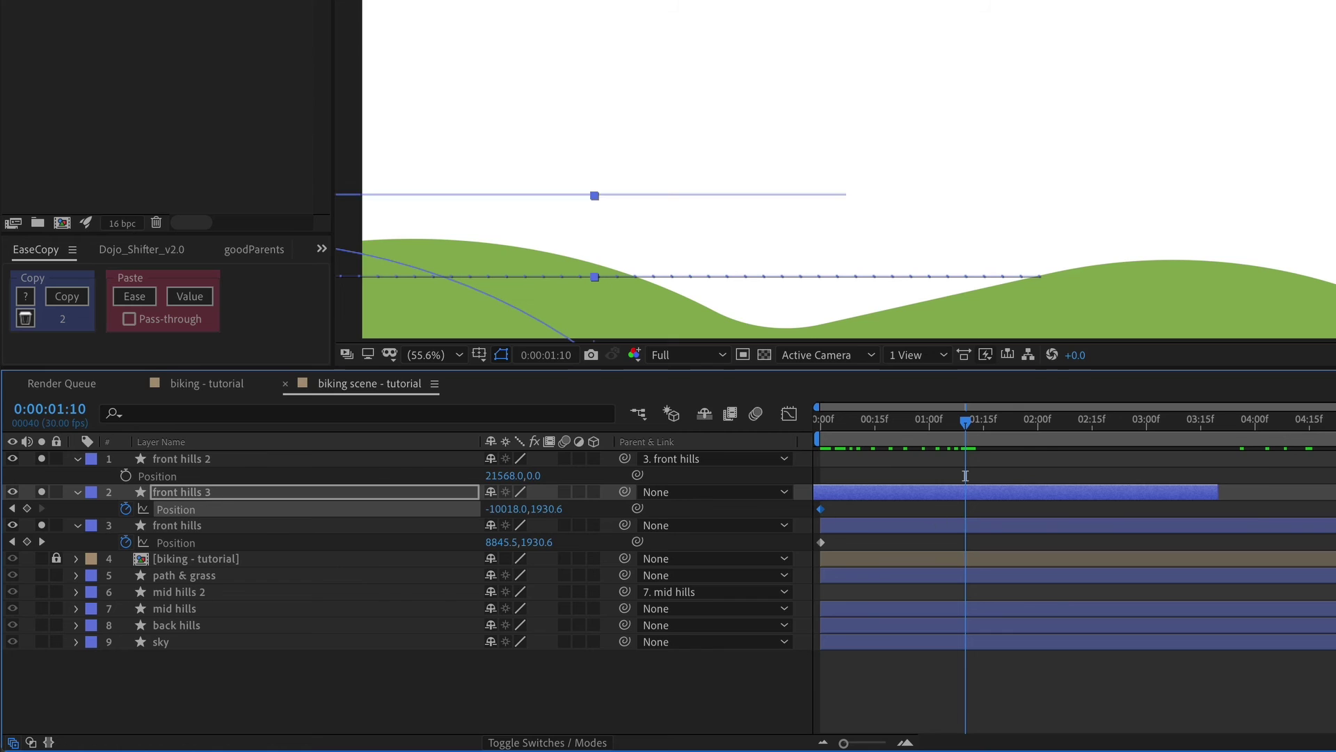
{"action": "left_click", "coordinate": [826, 420]}
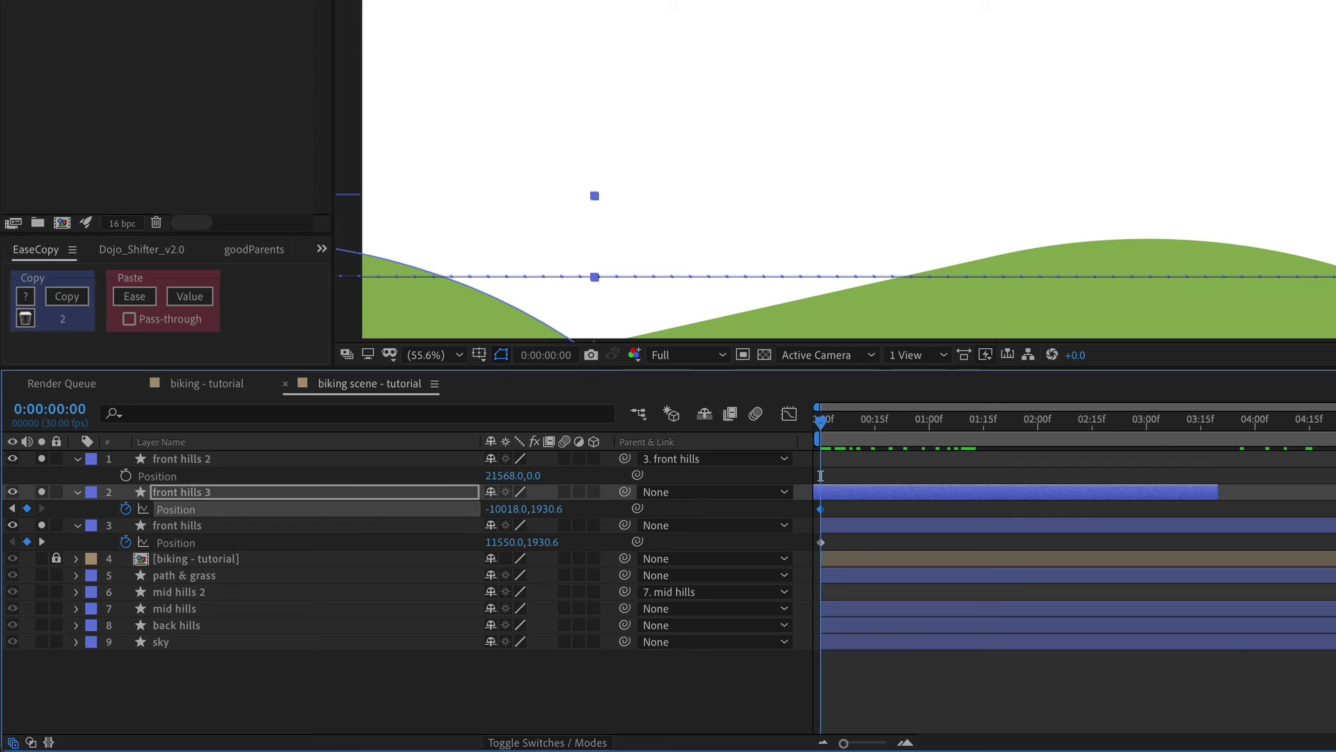
{"action": "key", "text": "ctrl+Up"}
{"action": "left_click", "coordinate": [833, 489]}
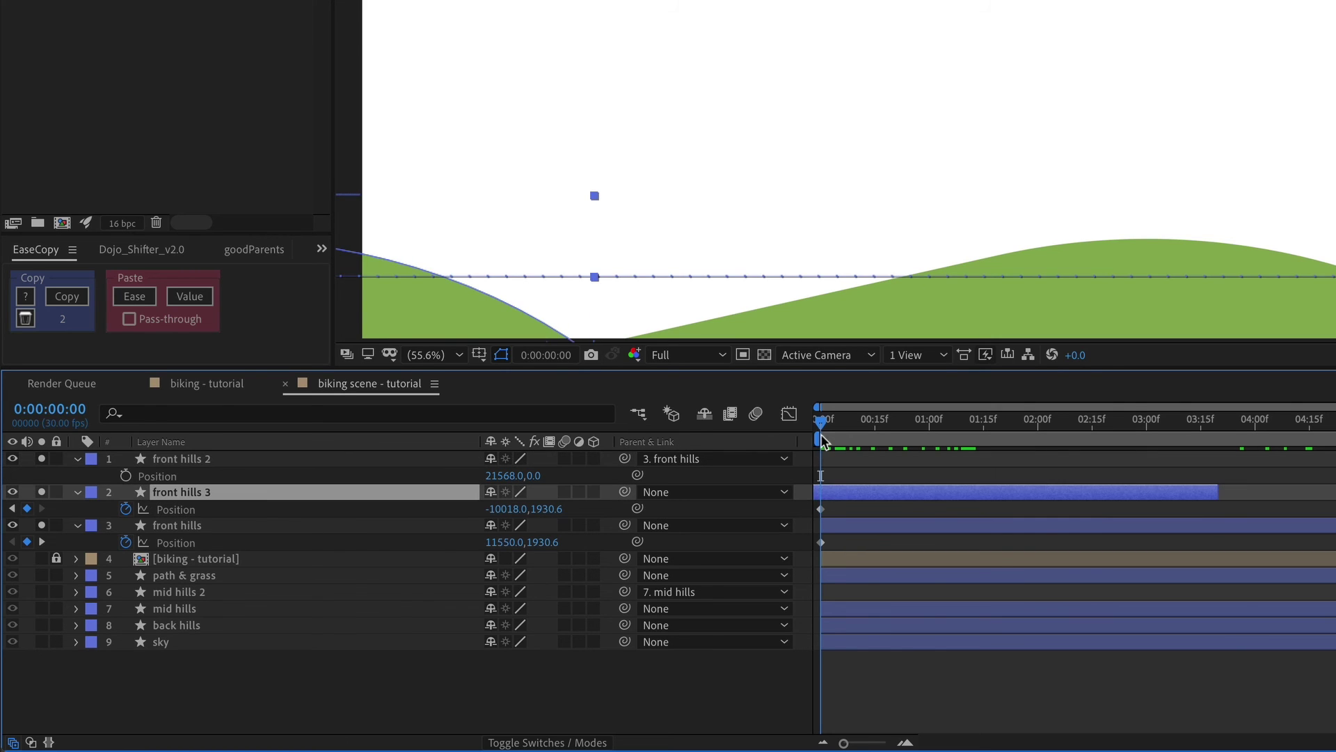
{"action": "left_click", "coordinate": [126, 511]}
{"action": "left_click", "coordinate": [192, 493]}
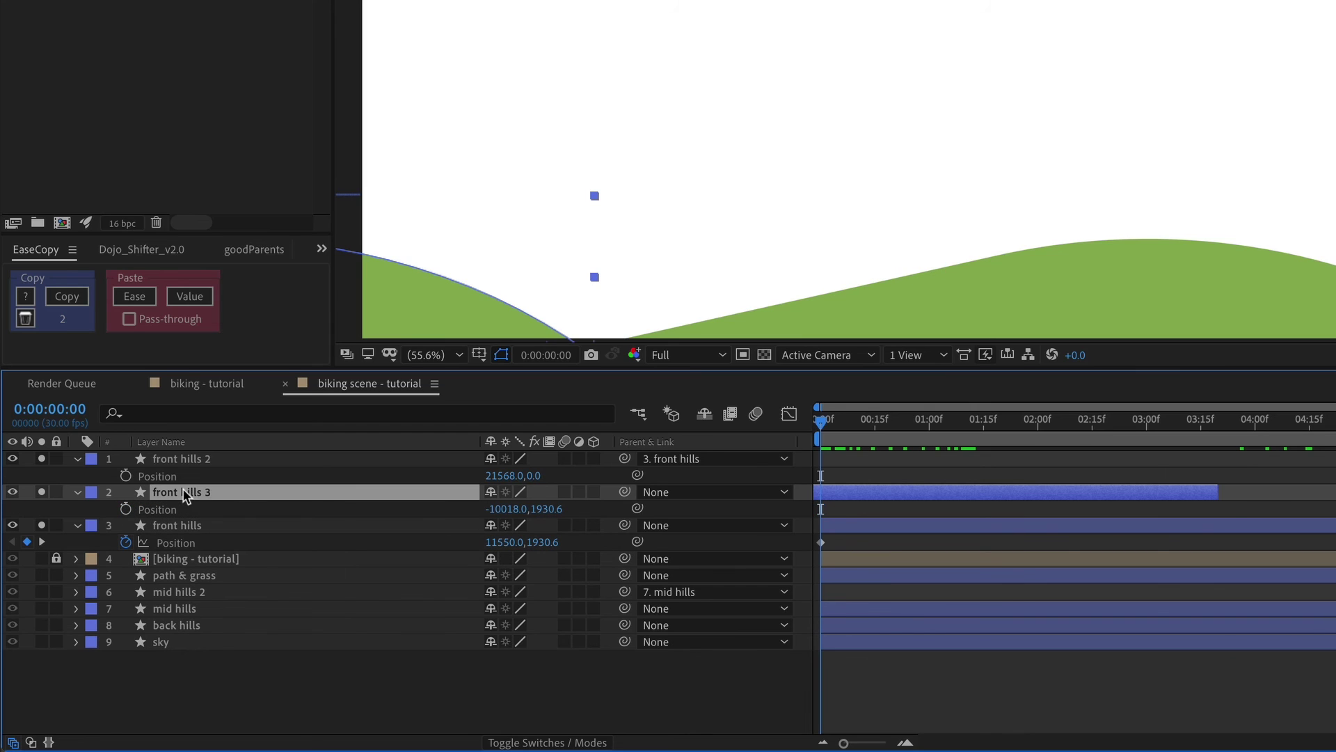
{"action": "left_click_drag", "start_coordinate": [625, 491], "coordinate": [276, 528]}
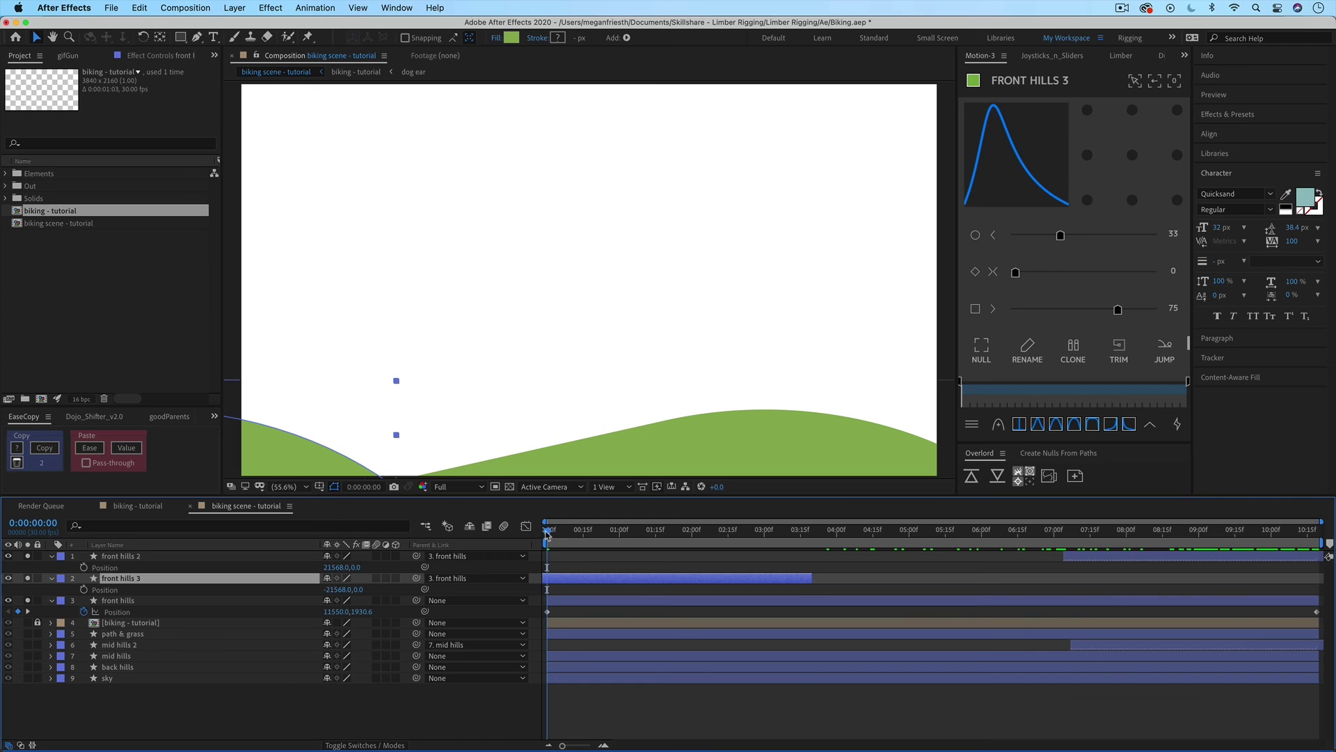
- Compare the front hills at 0:00:00:00 and 0:00:10:19, and play the loop from the start
{"action": "key", "text": "space"}
{"action": "key", "text": "space"}
{"action": "left_click_drag", "start_coordinate": [545, 532], "coordinate": [1317, 547]}
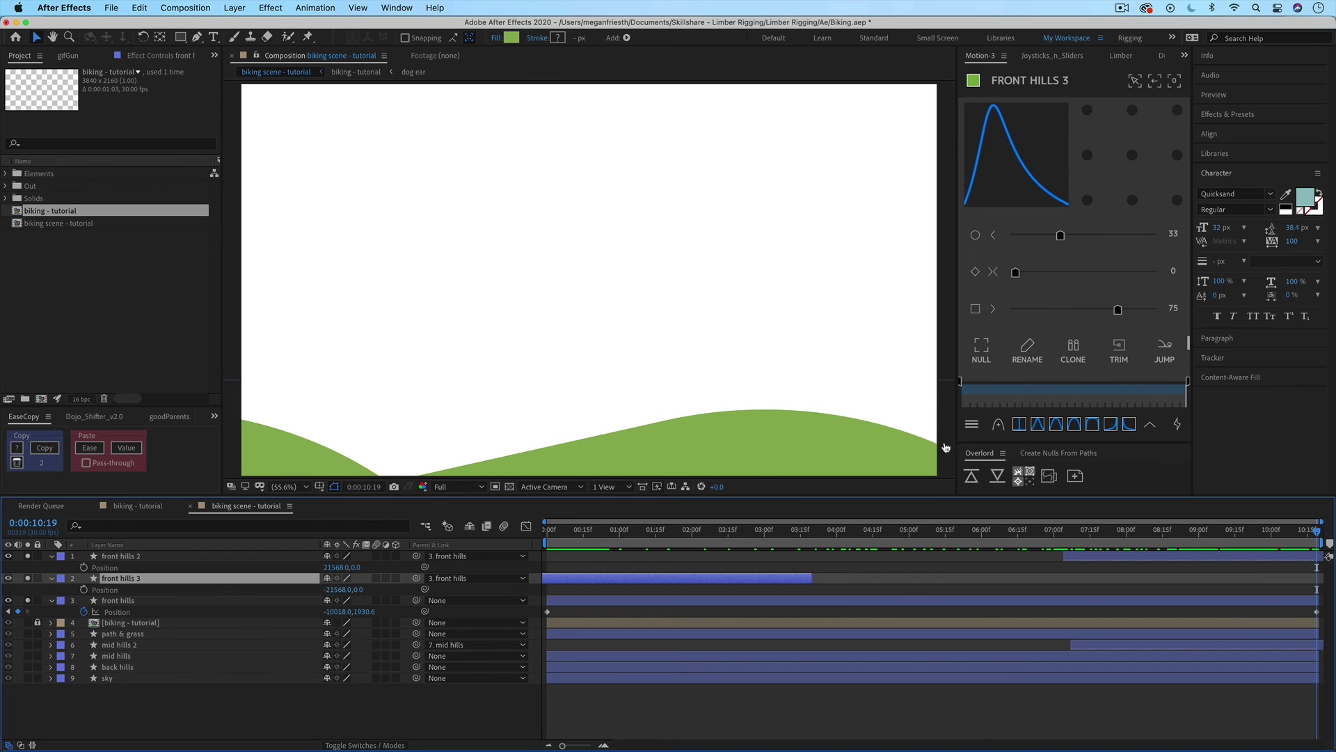
{"action": "left_click", "coordinate": [547, 535]}
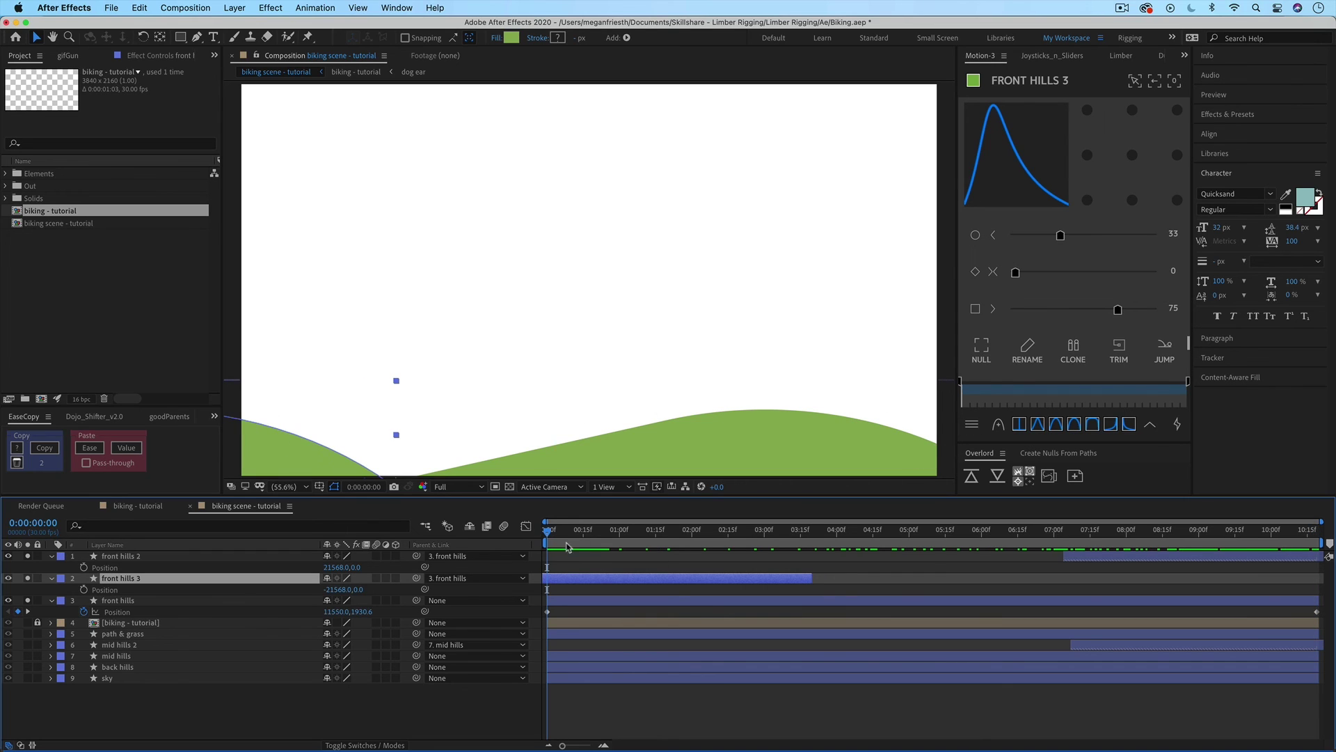
{"action": "key", "text": "space"}
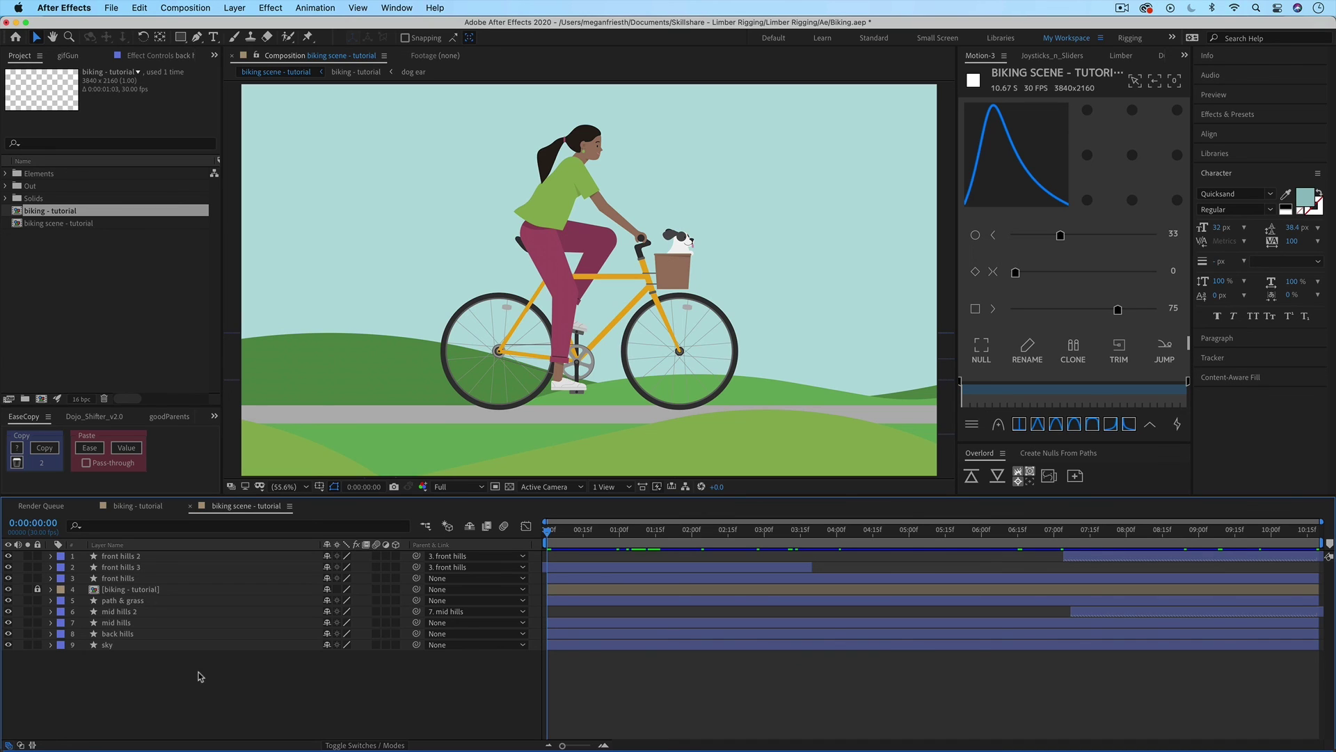
- Reveal the layers' keyframes and move the last Position keyframes of front hills, mid hills and back hills one frame past 0:00:10:19
{"action": "key", "text": "u"}
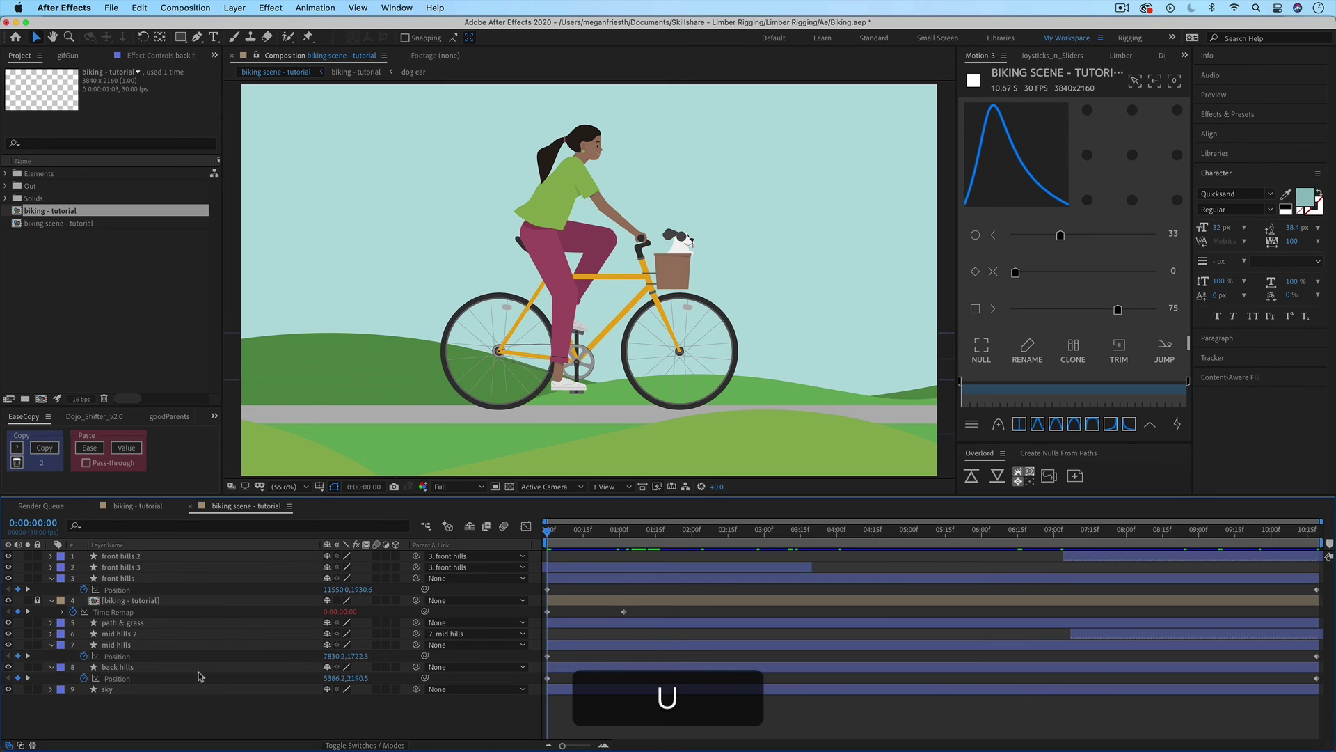
{"action": "left_click", "coordinate": [51, 601]}
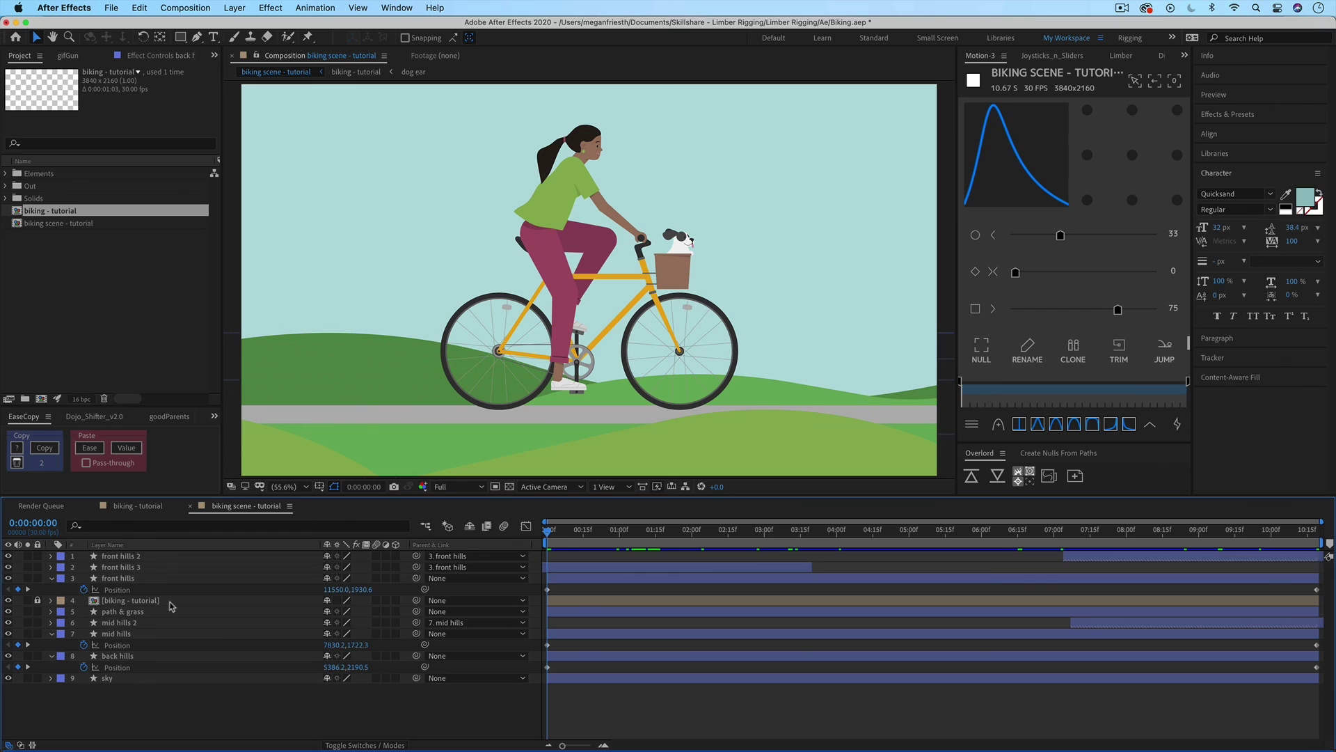
{"action": "left_click", "coordinate": [1322, 537]}
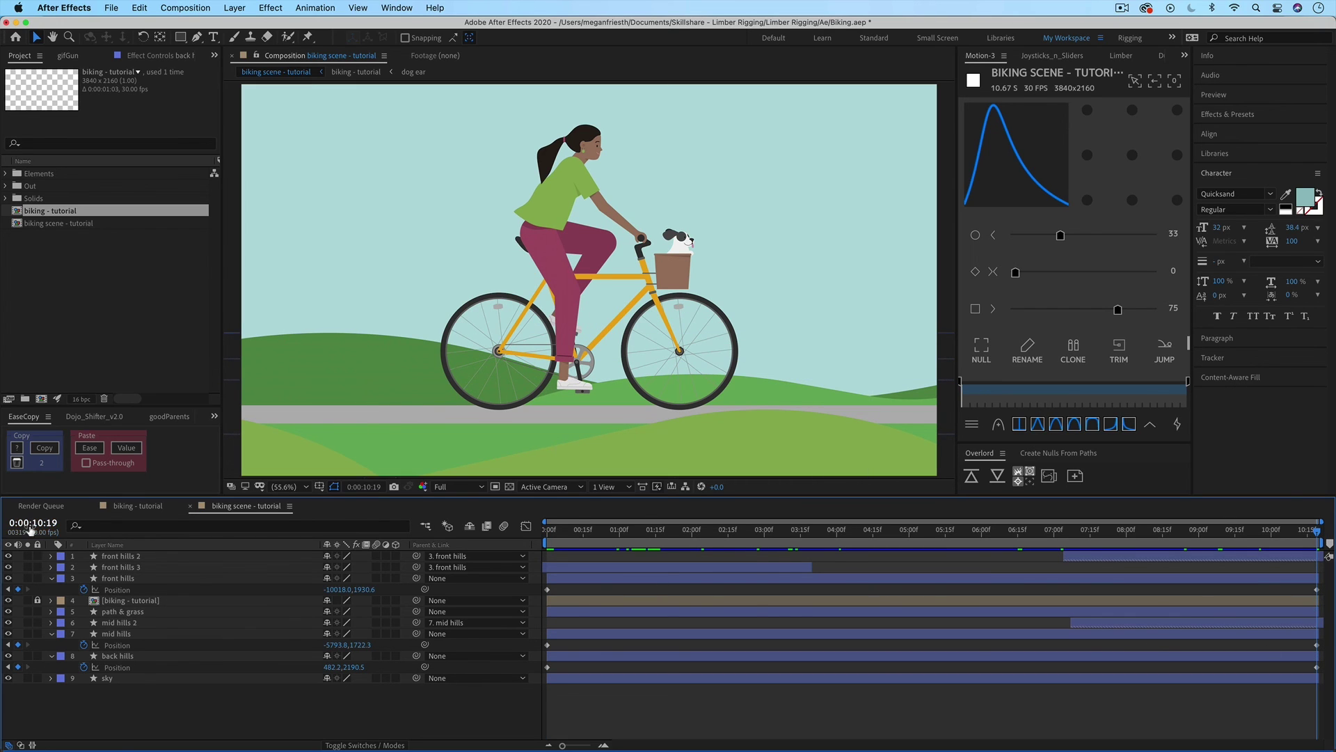
{"action": "left_click", "coordinate": [547, 534]}
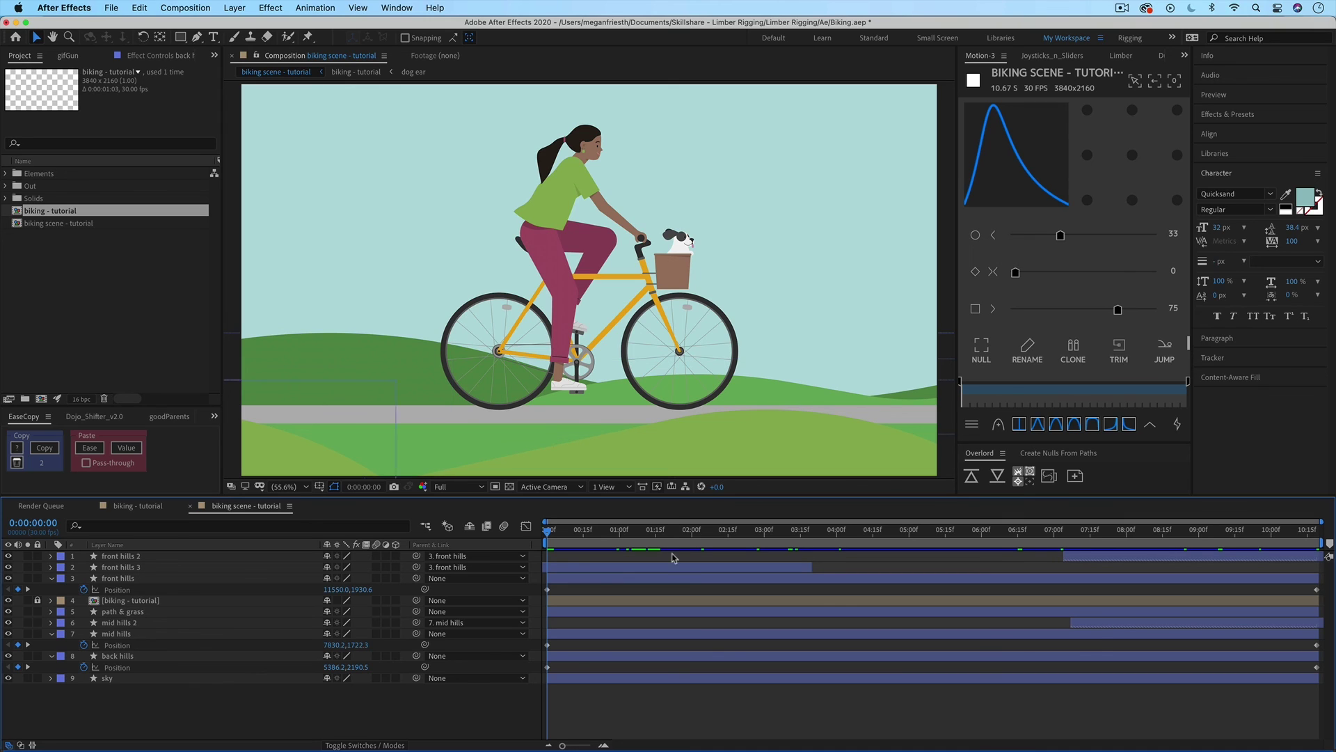
{"action": "left_click", "coordinate": [1321, 533]}
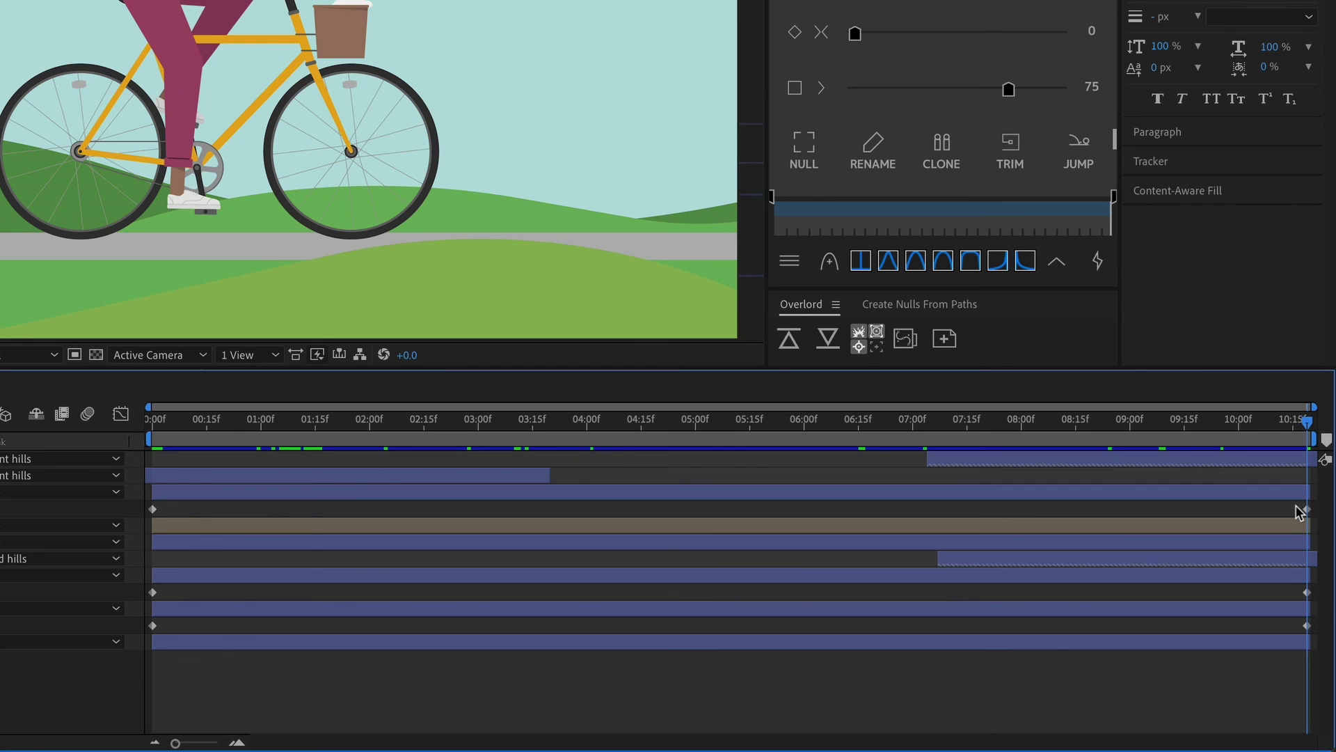
{"action": "left_click_drag", "start_coordinate": [1299, 513], "coordinate": [1316, 636]}
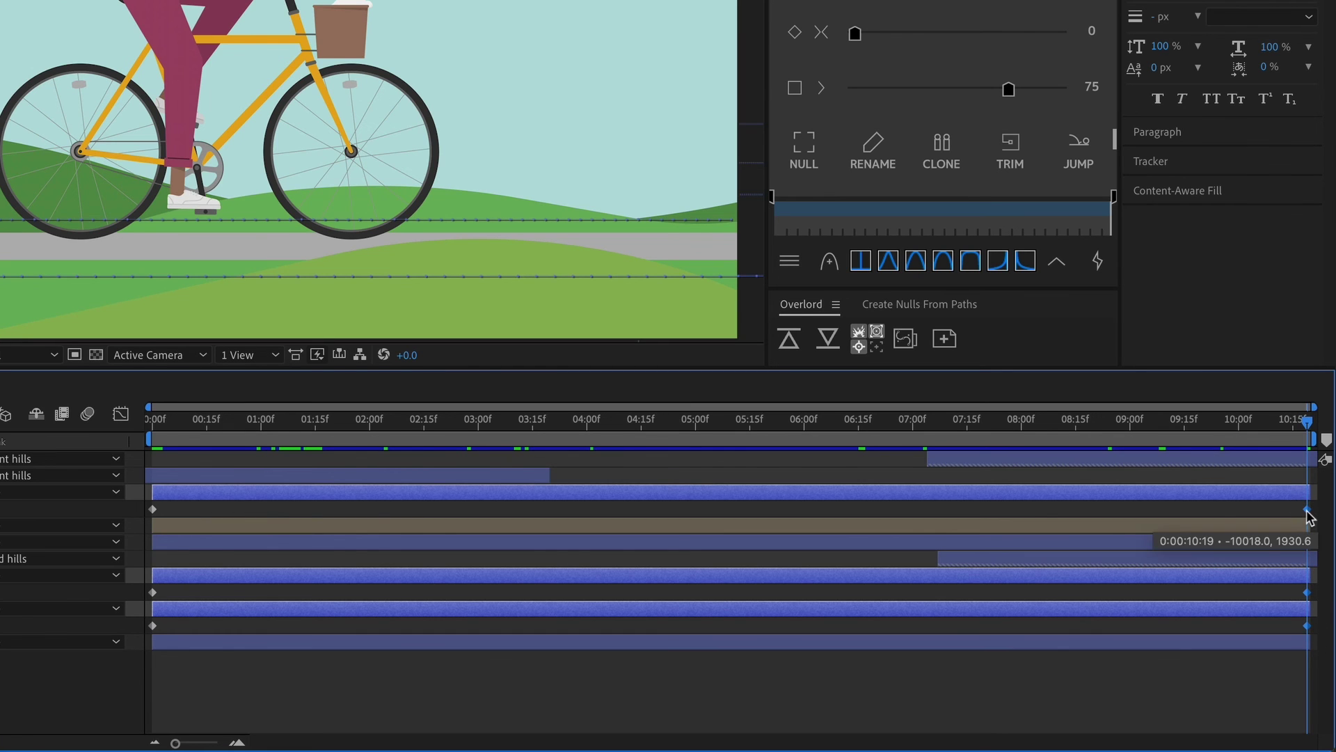
{"action": "left_click_drag", "start_coordinate": [1308, 517], "coordinate": [1312, 516]}
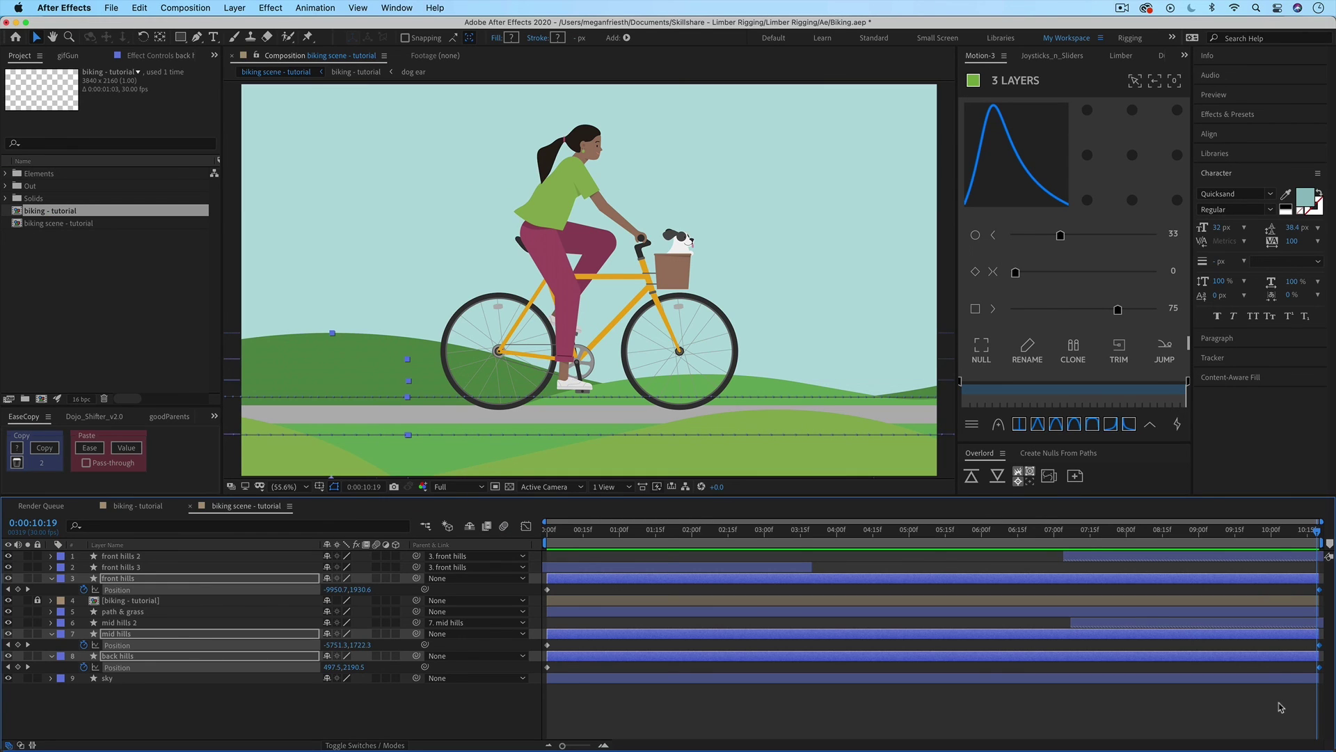
{"action": "left_click", "coordinate": [1281, 707]}
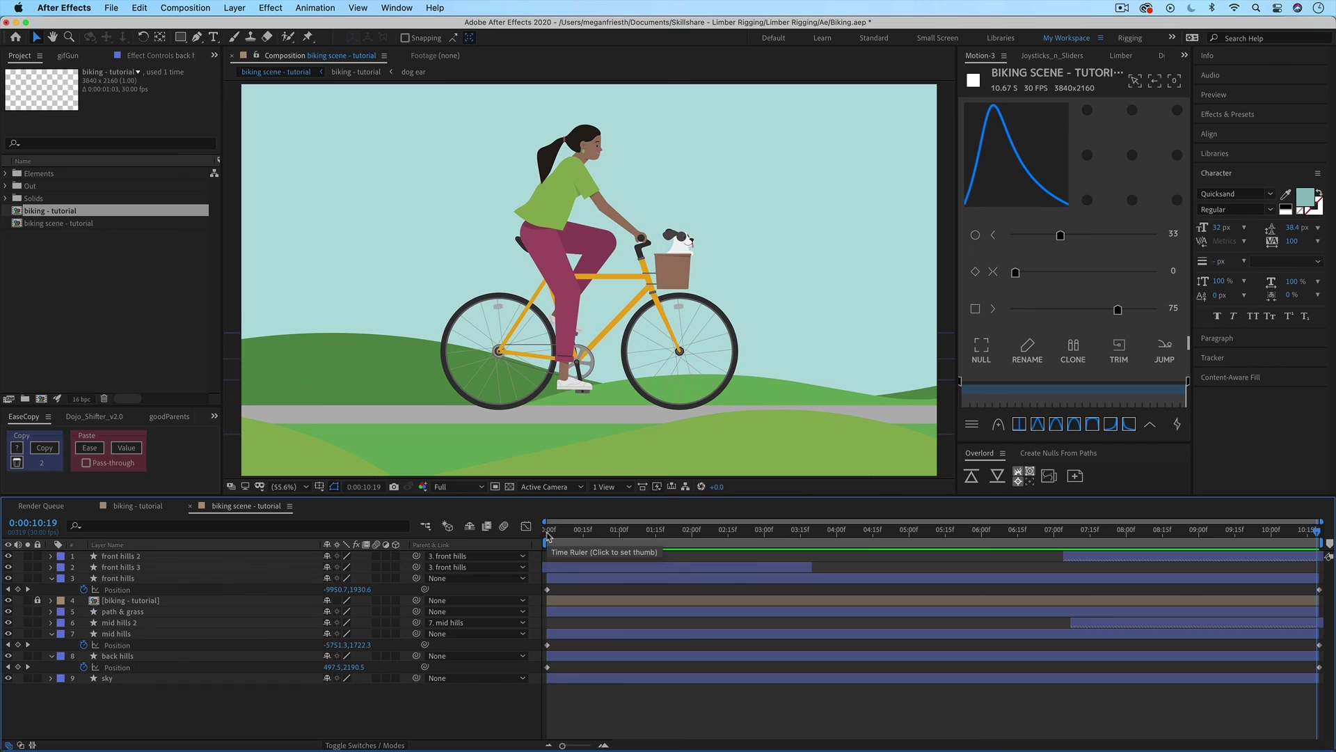
- Play the full biking scene from 0:00:00:00 to check that it loops
{"action": "left_click", "coordinate": [548, 533]}
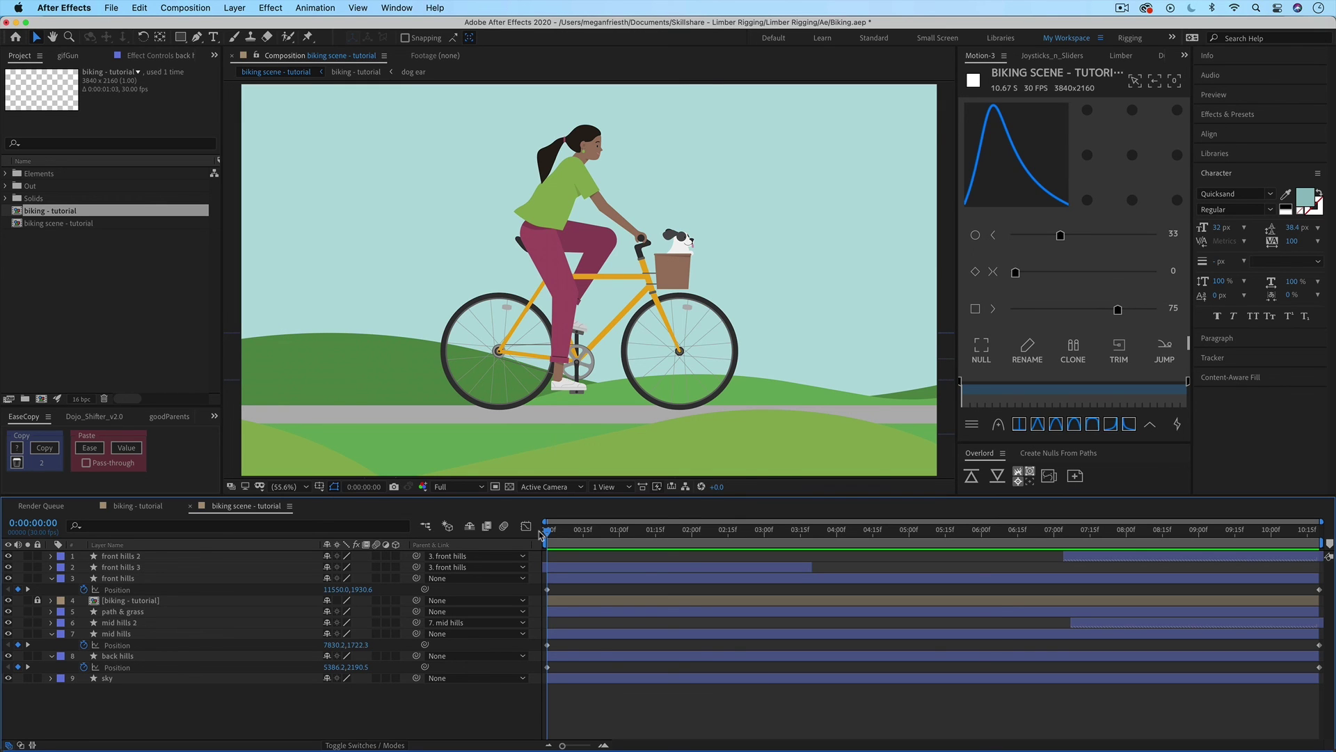
{"action": "key", "text": "space"}
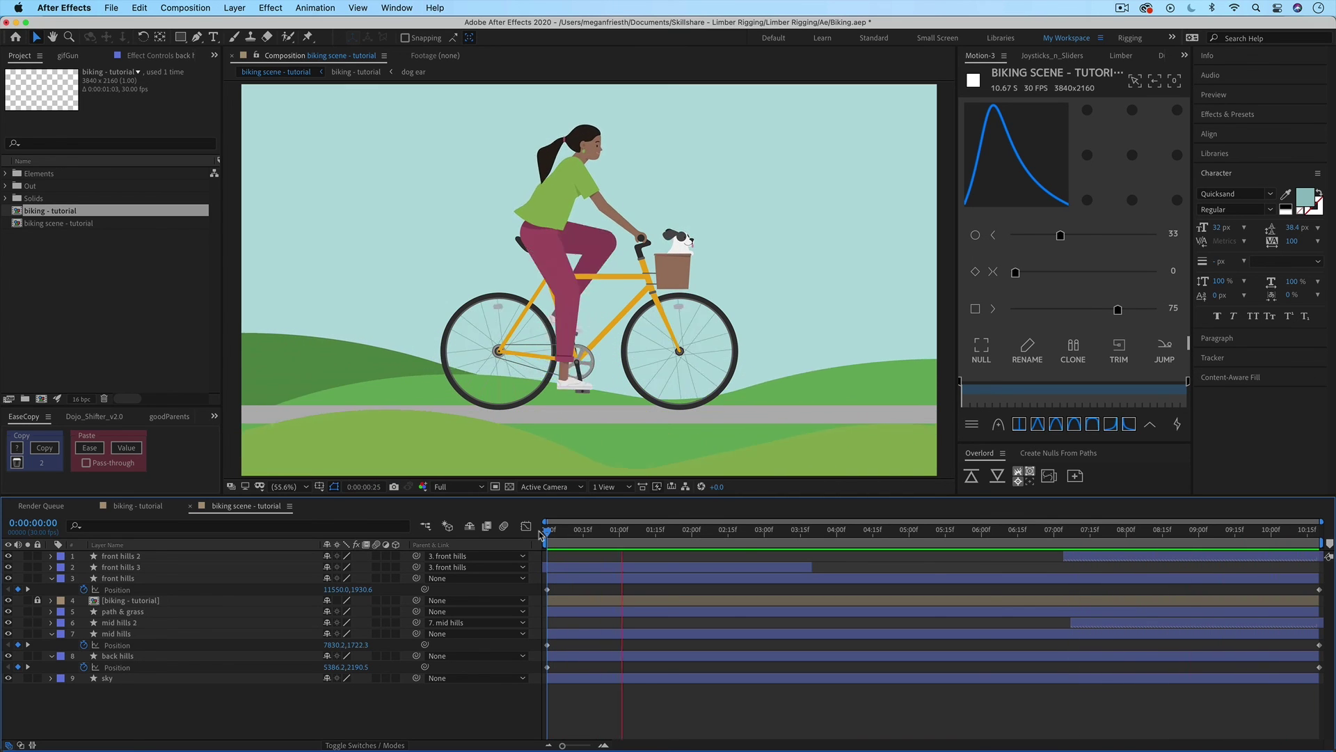
{"action": "key", "text": "space"}
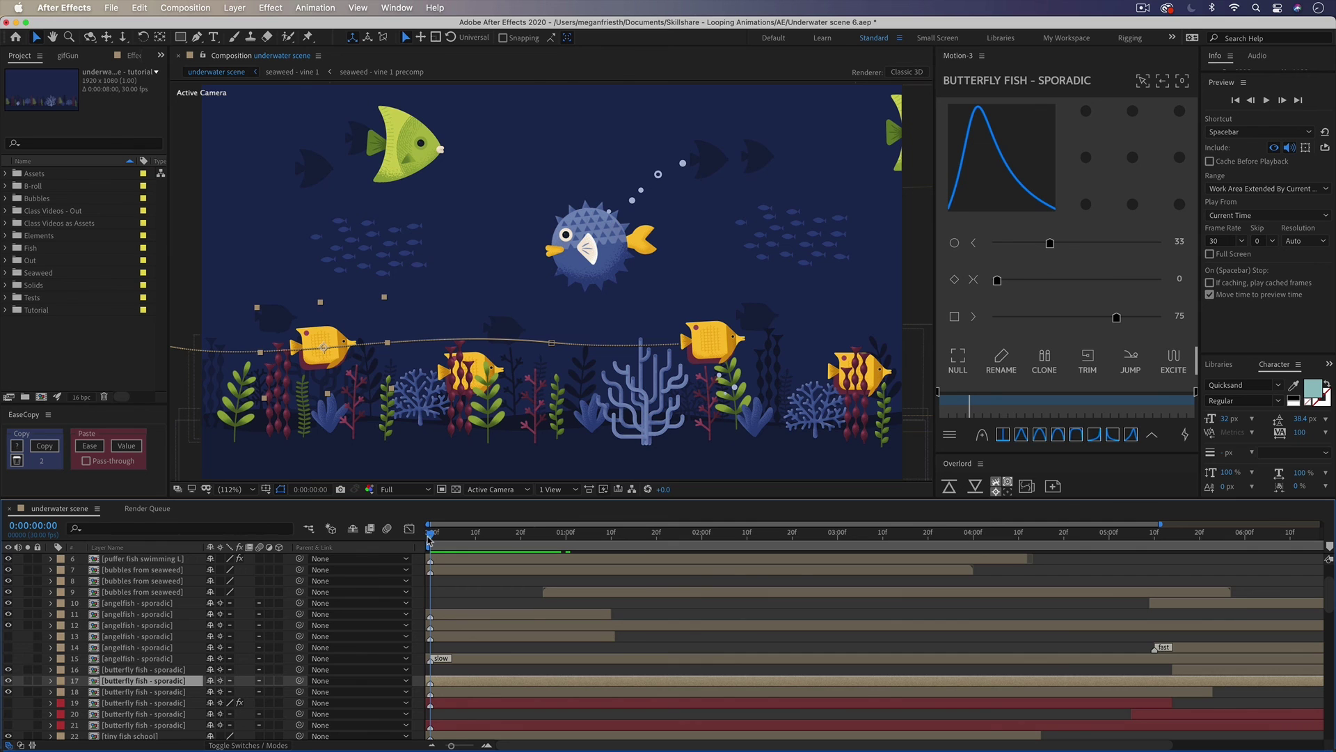
{"action": "left_click_drag", "start_coordinate": [428, 538], "coordinate": [559, 541]}
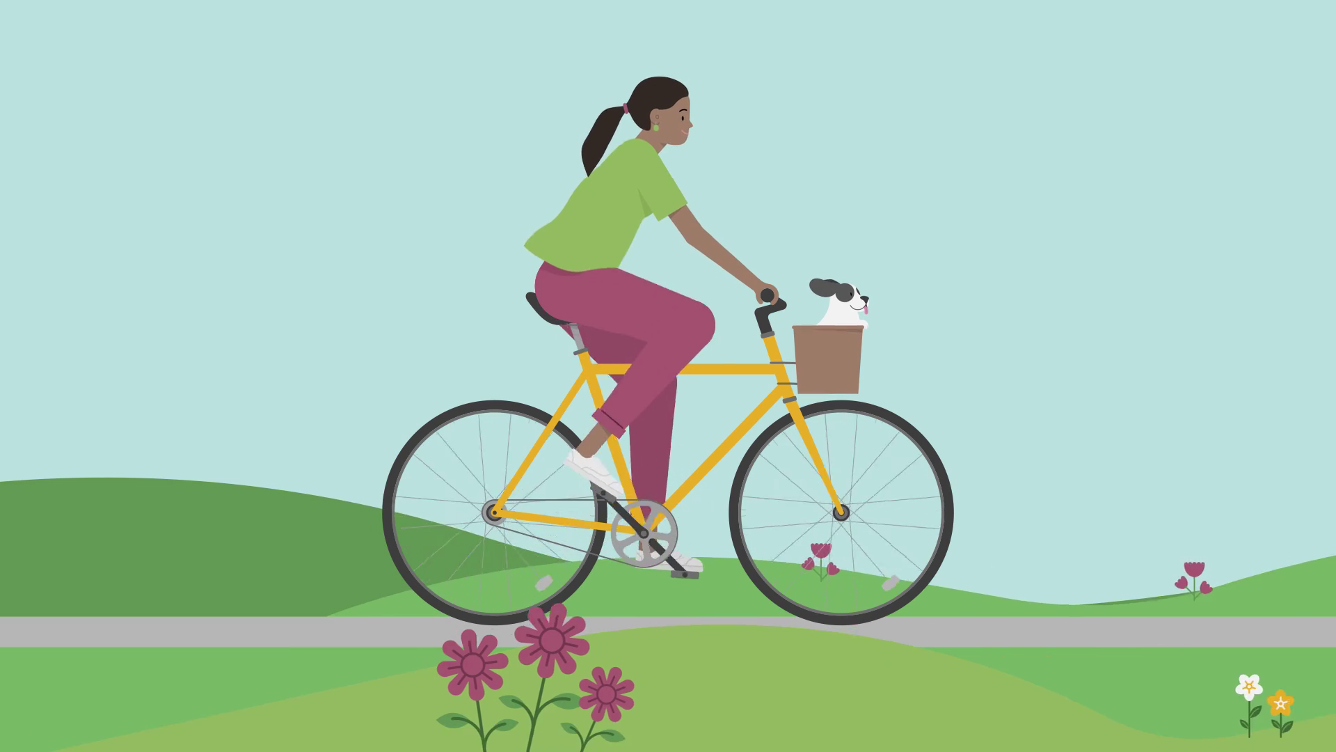